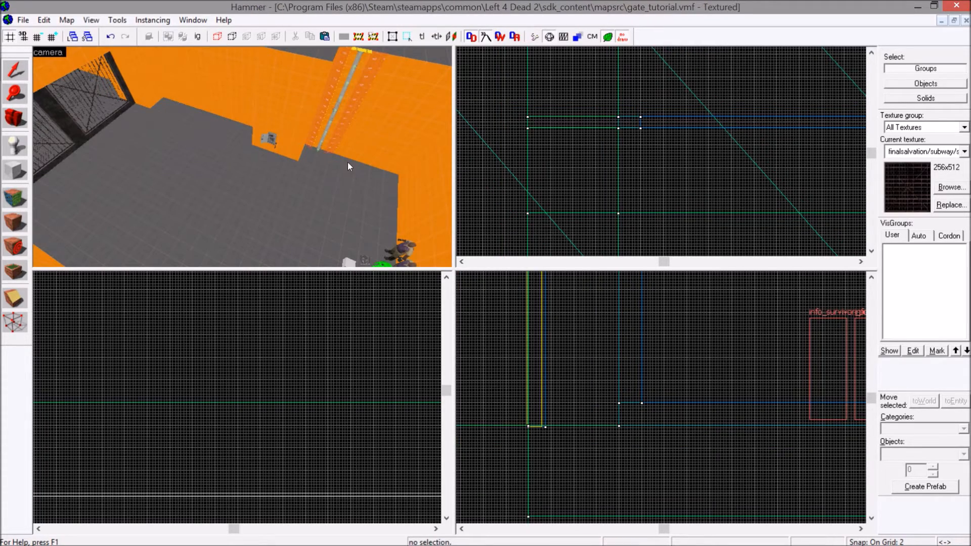
Select all five brushes of the left gate: the grating and the four frame pieces around it.
left_click_drag(348, 162, 302, 177)
key("w")
key("s")
key("Right")
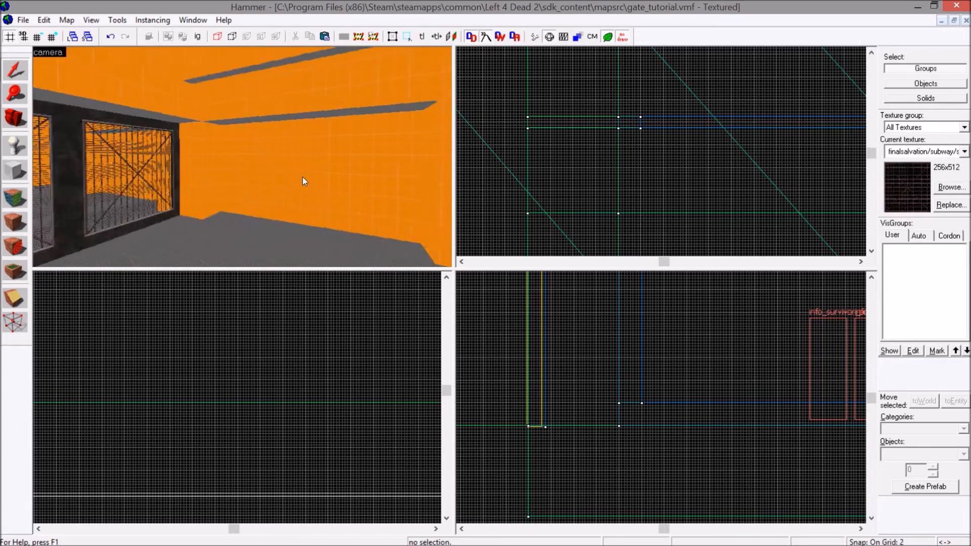
key("Left")
left_click_drag(302, 177, 275, 150)
left_click(276, 152)
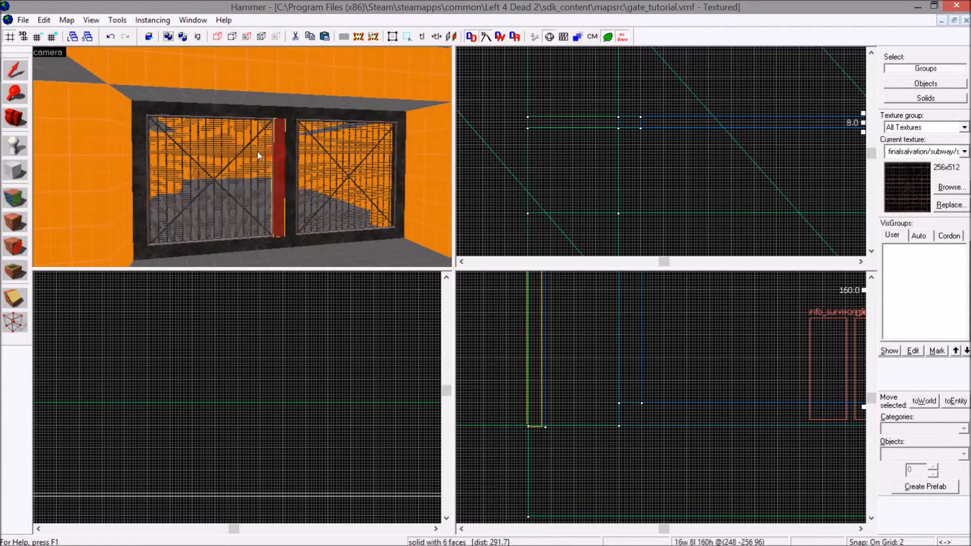
left_click(262, 151, "ctrl")
left_click(263, 115, "ctrl")
left_click(134, 150, "ctrl")
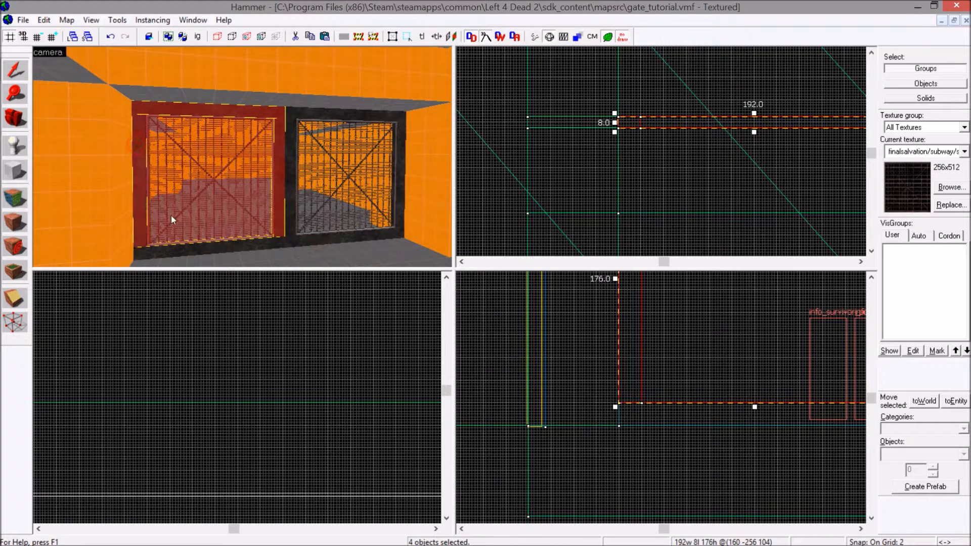
left_click(184, 257, "ctrl")
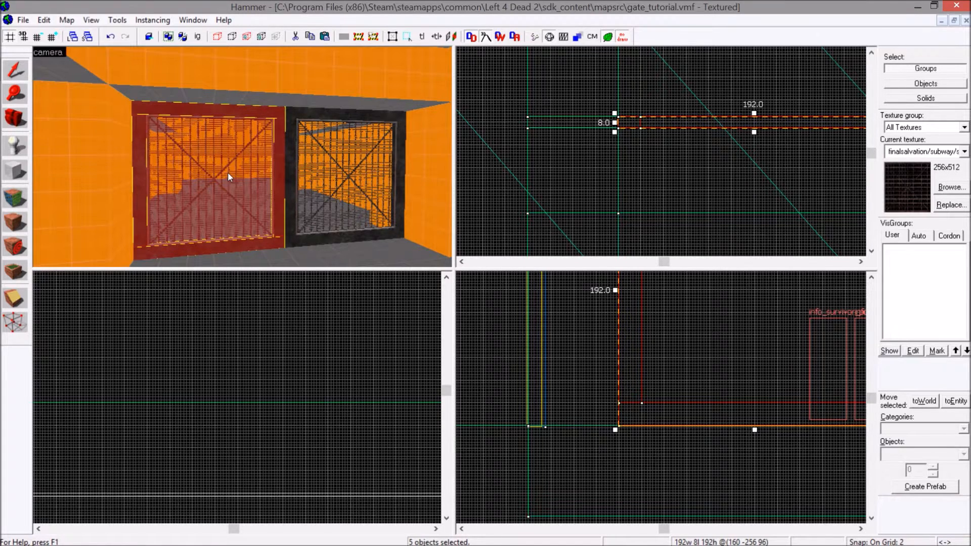
Tie the selected gate brushes to an entity and set its class to func_movelinear.
key("ctrl+t")
left_click_drag(325, 163, 268, 155)
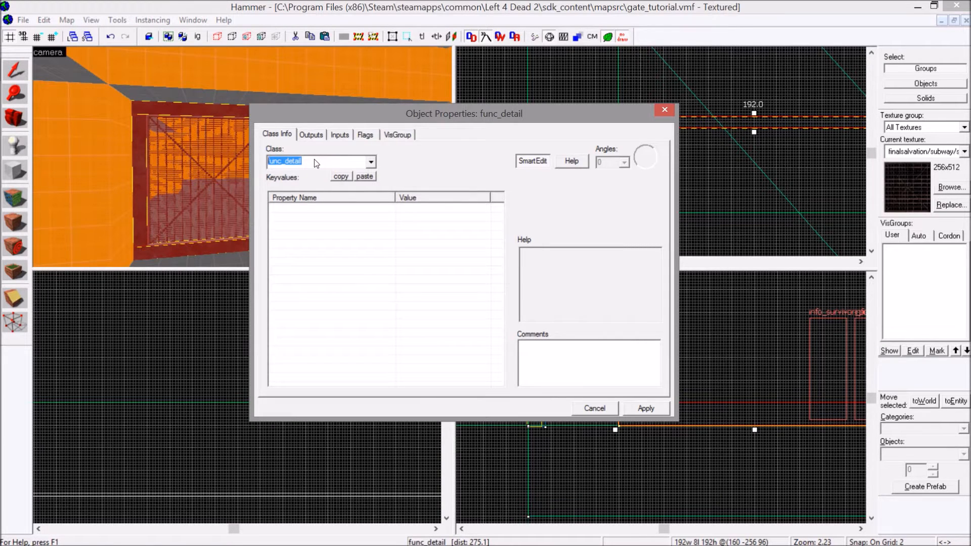
type("movelin")
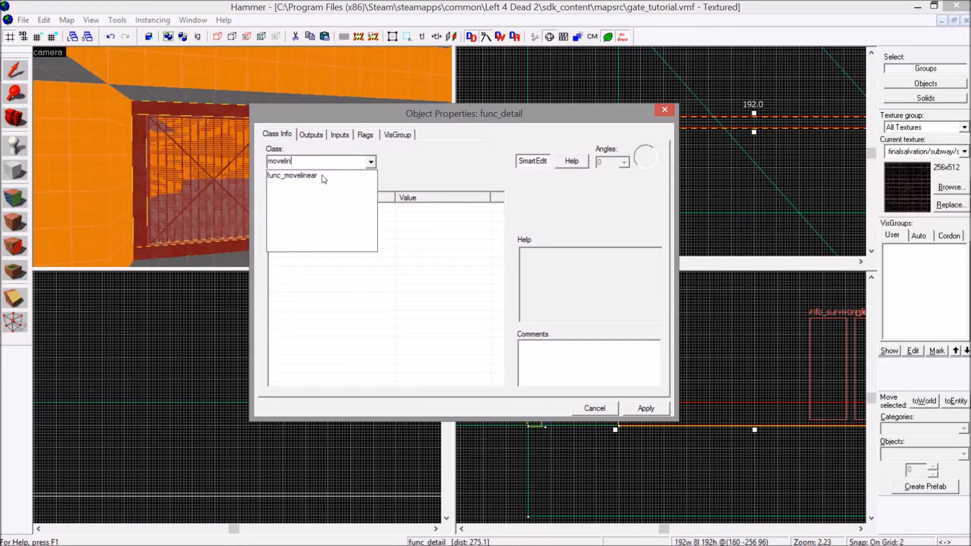
left_click(323, 177)
left_click(645, 408)
Set the gate's Move Direction to 0 90 0.
left_click_drag(497, 316, 496, 361)
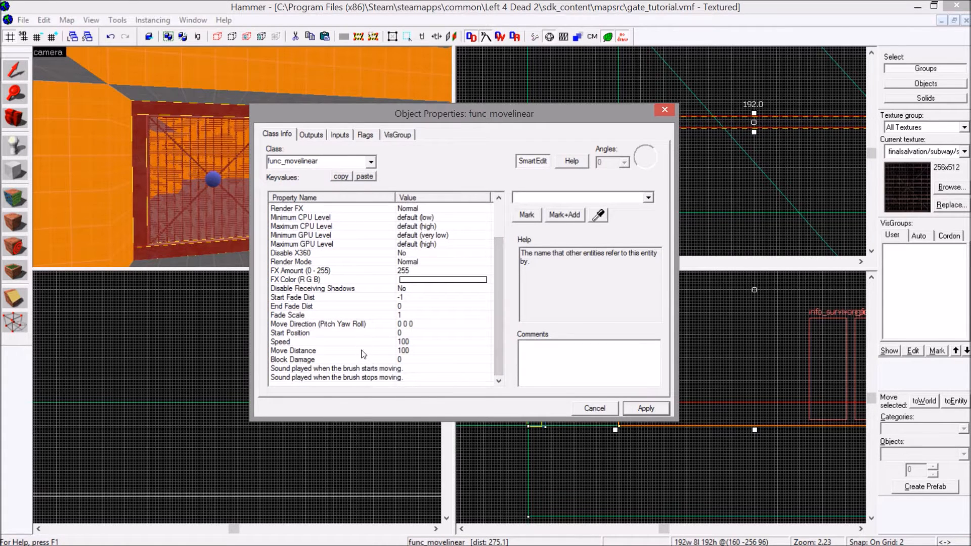
left_click(357, 324)
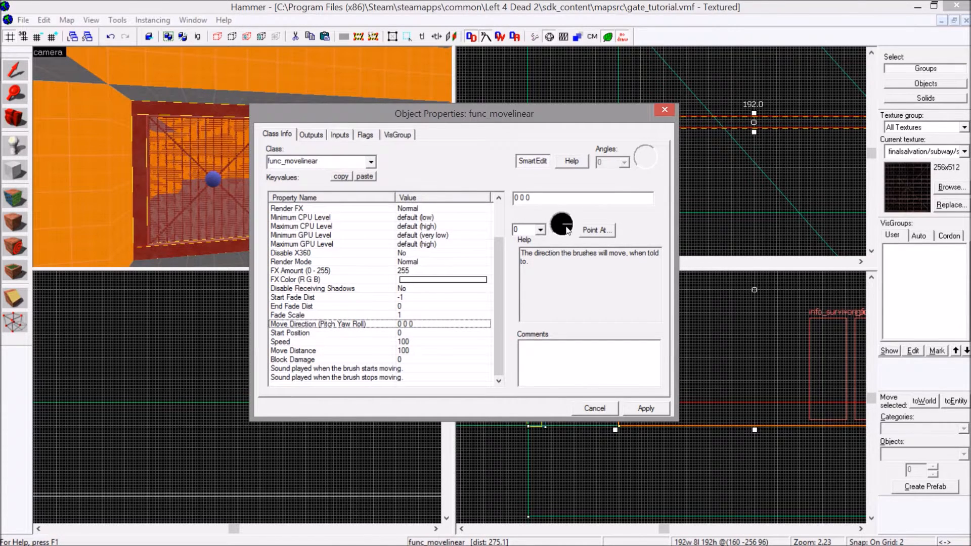
left_click_drag(546, 114, 311, 126)
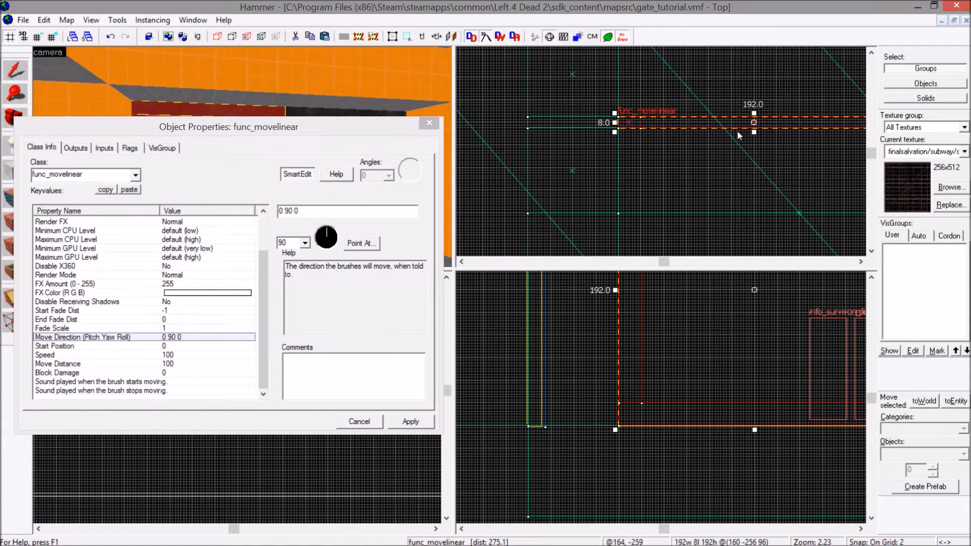
Reselect the func_movelinear gate and examine its orientation in the camera and top views.
scroll(679, 138, "down", 4)
left_click(682, 130)
key("Up")
key("Up")
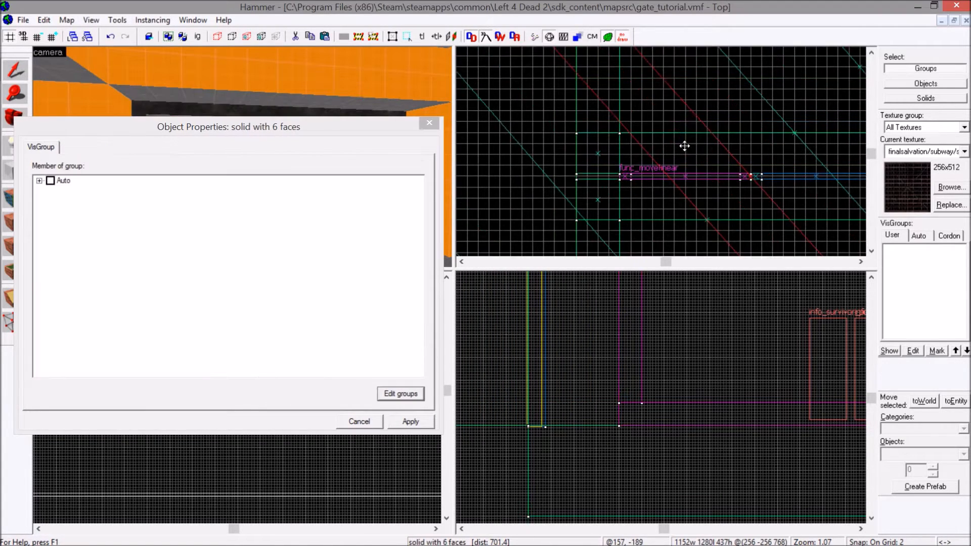
key("Down")
left_click(222, 88)
key("Up")
key("Down")
key("Down")
key("Up")
key("Up")
key("Up")
key("Down")
key("Down")
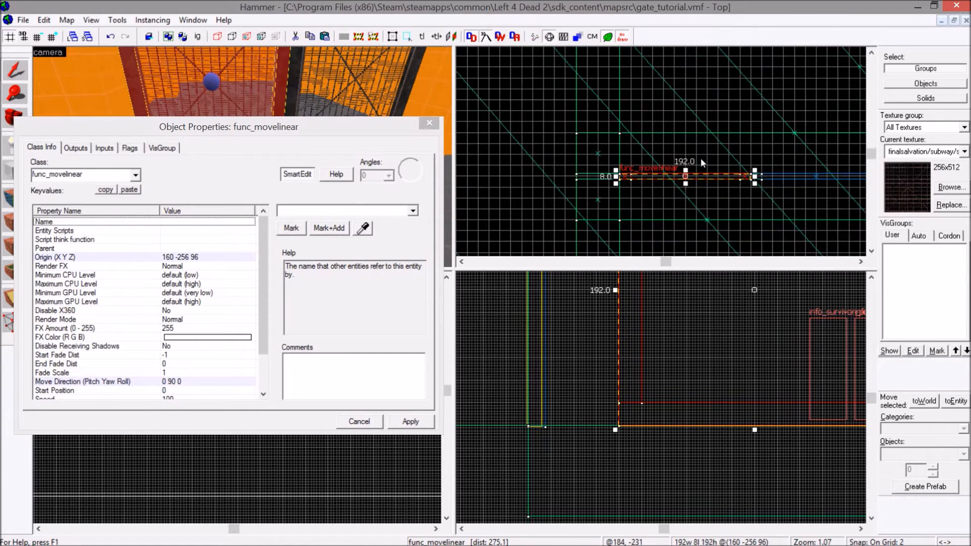
Set the gate's Move Direction to 0 180 0 and apply the change.
left_click_drag(266, 299, 266, 335)
left_click(151, 337)
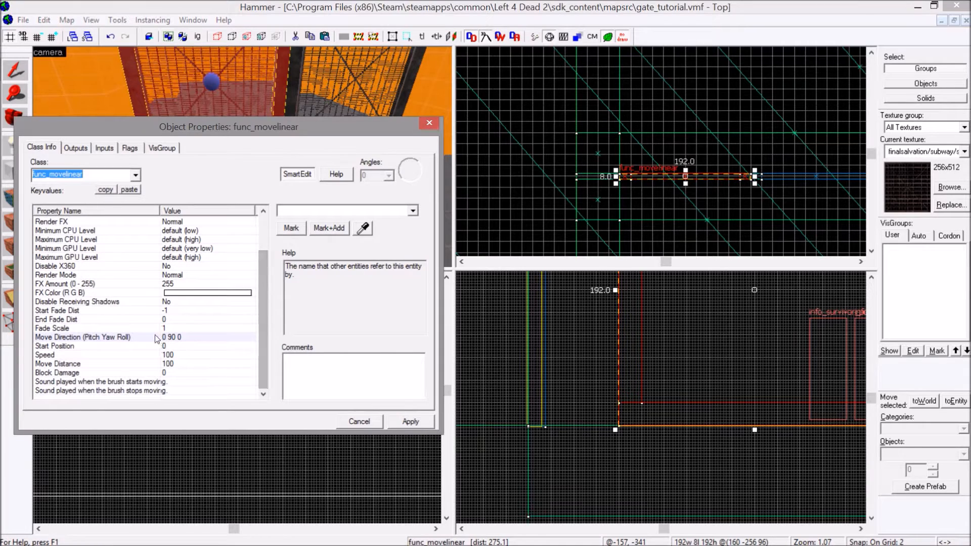
left_click_drag(323, 230, 304, 237)
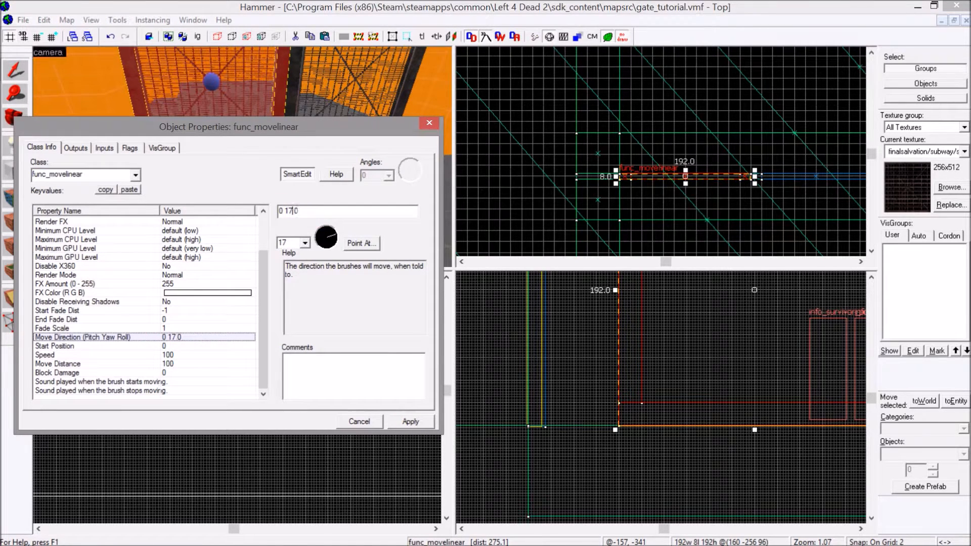
key("Return")
left_click(317, 281)
left_click(184, 390)
left_click(186, 383)
left_click(291, 210)
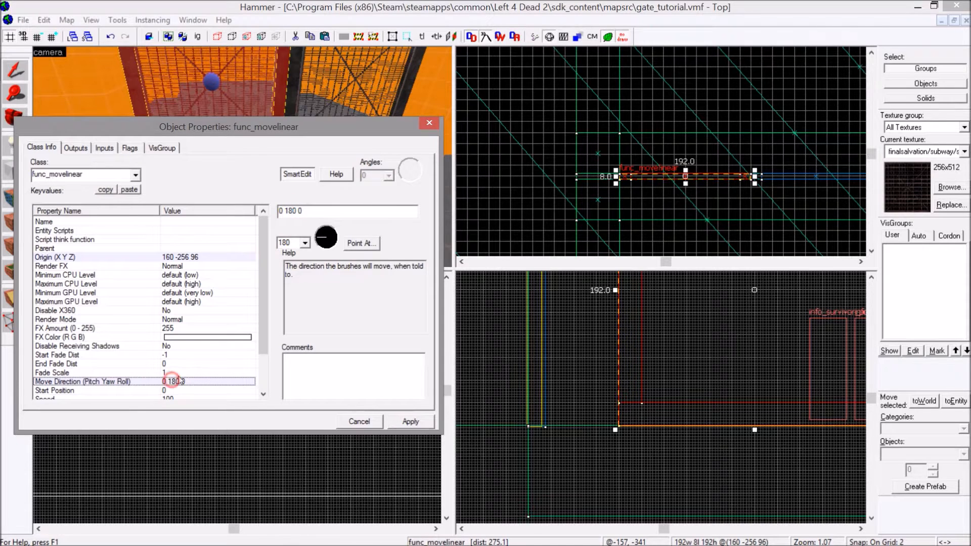
left_click(644, 169)
key("Left")
key("a")
key("w")
key("d")
key("Right")
key("s")
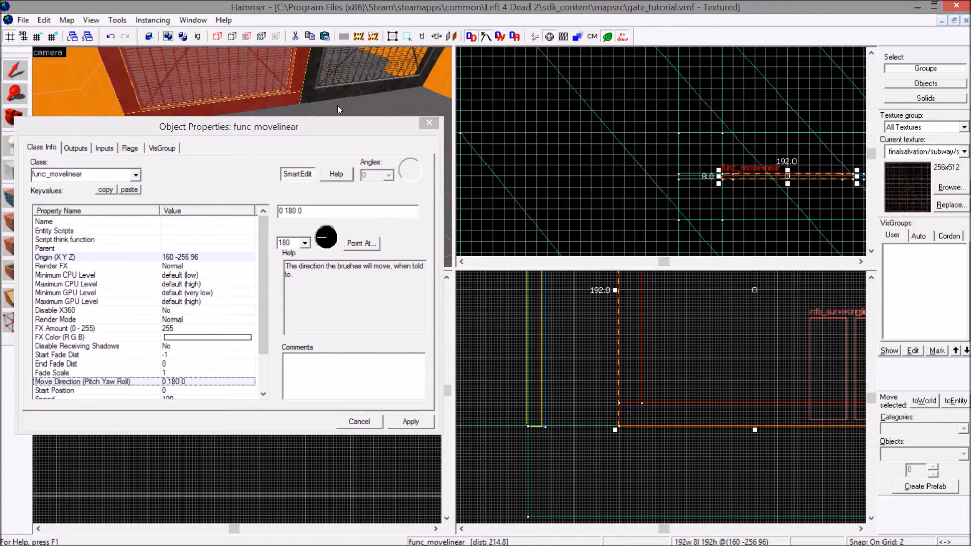
left_click(404, 421)
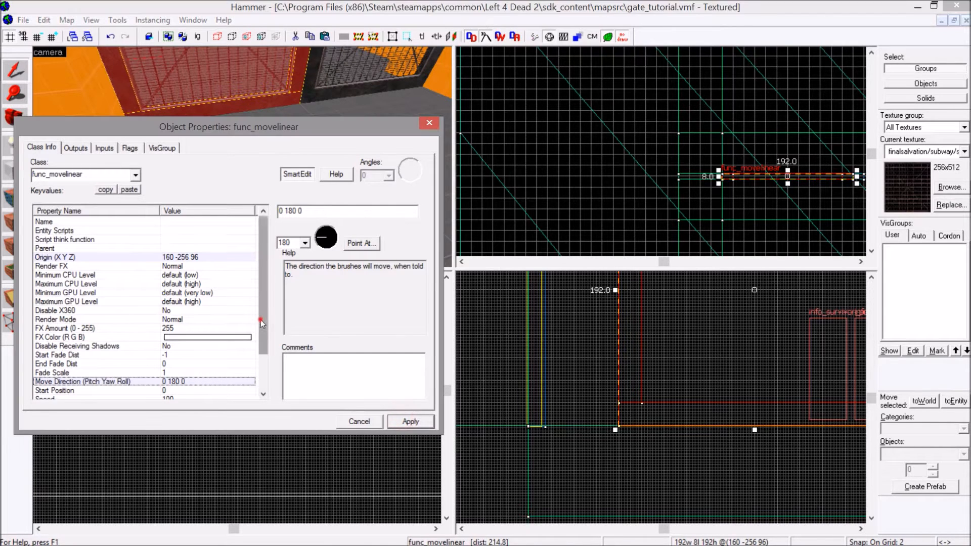
Set the gate's Speed to 10 inches per second.
scroll(260, 320, "down", 2)
left_click(146, 347)
left_click(152, 354)
left_click(365, 99)
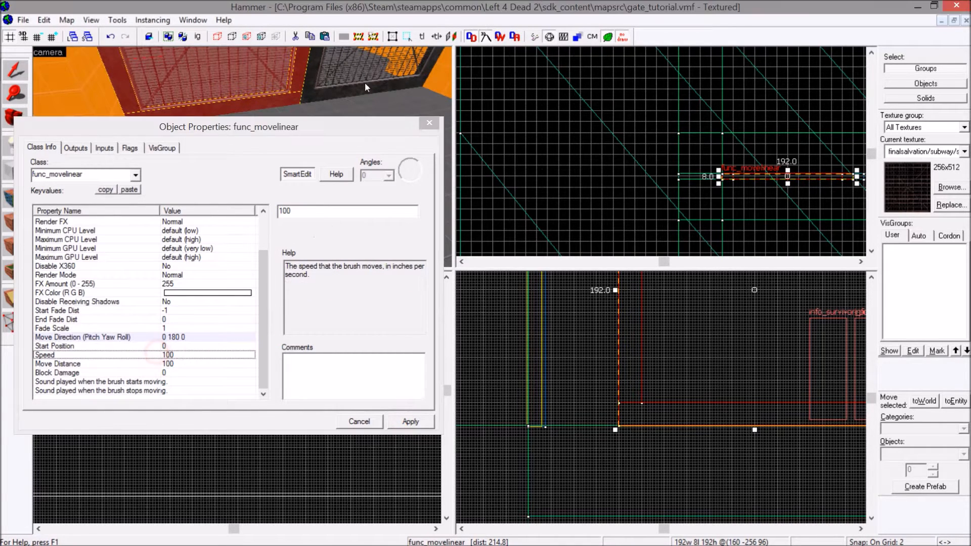
left_click_drag(305, 211, 276, 217)
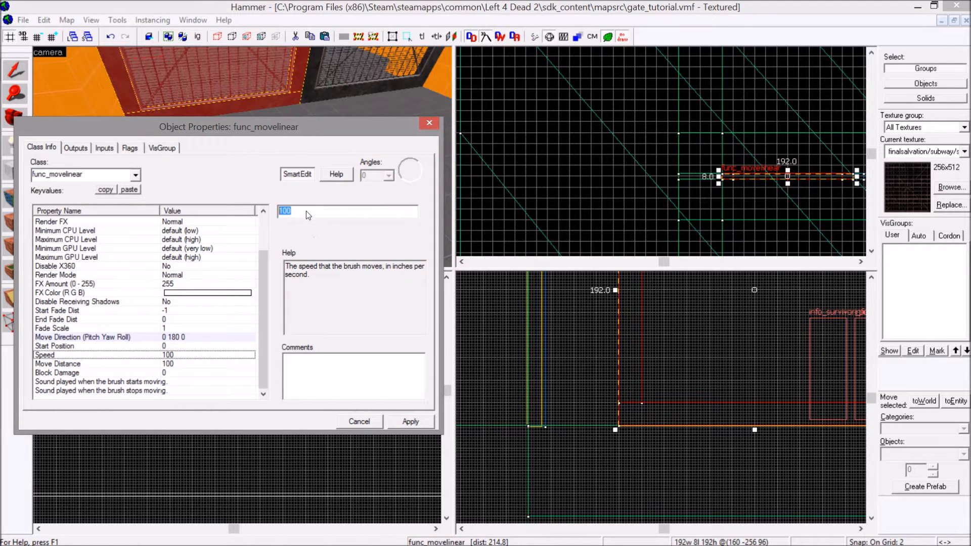
type("10")
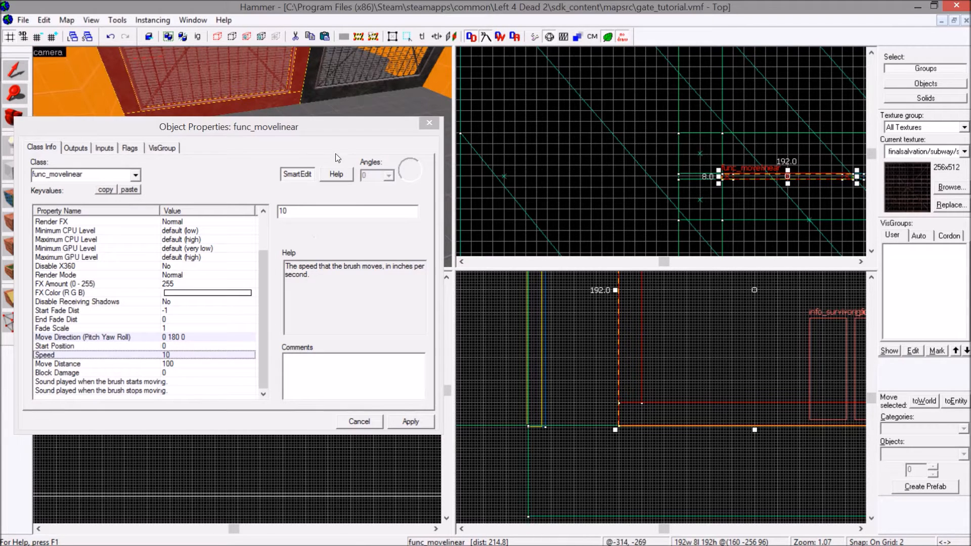
Examine the gate's length in the top view, view its Move Distance property and close the object properties.
scroll(332, 92, "down", 1)
scroll(771, 142, "down", 2)
scroll(714, 163, "up", 7)
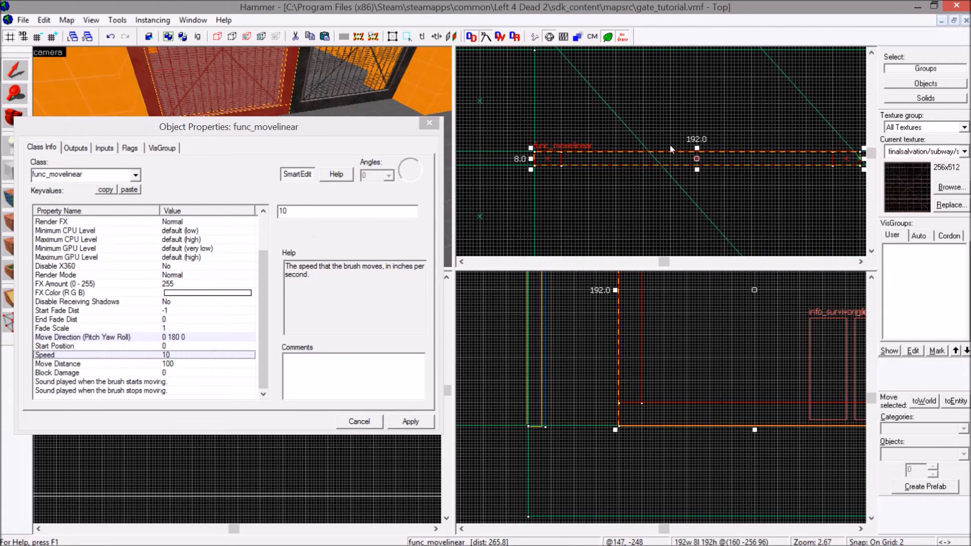
scroll(637, 152, "down", 3)
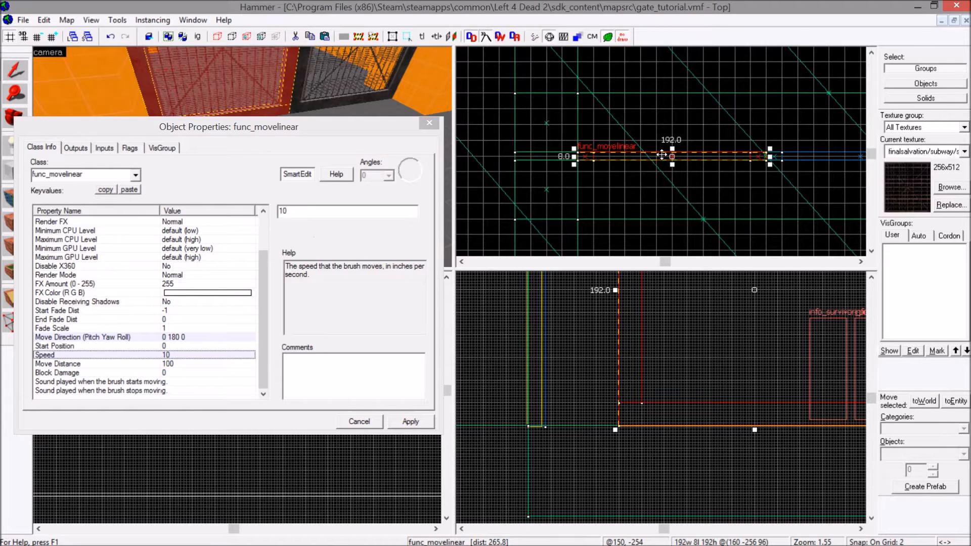
left_click(150, 365)
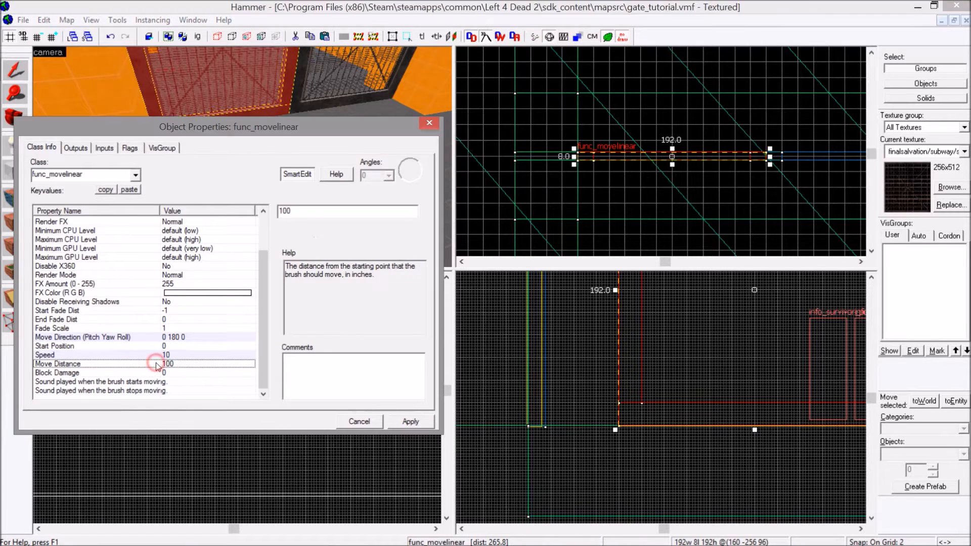
scroll(674, 141, "up", 4)
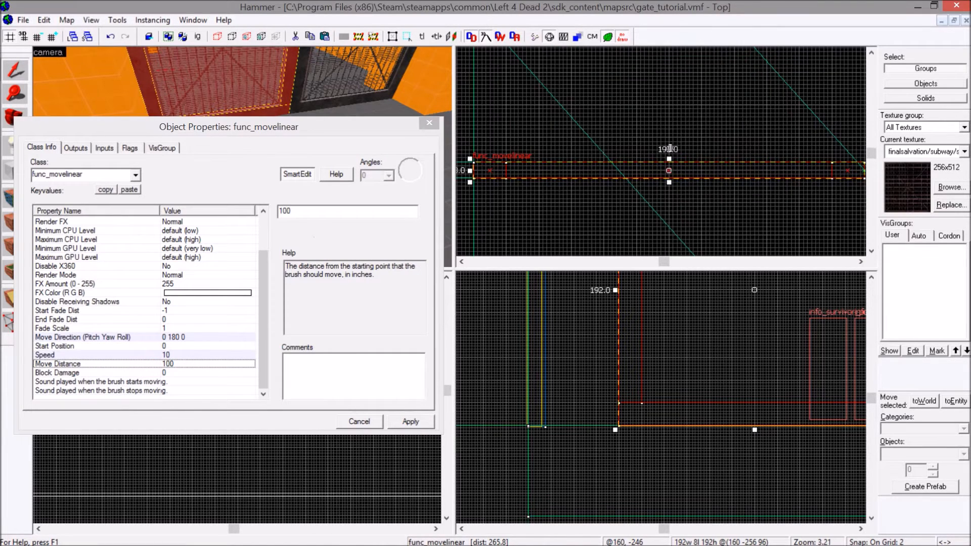
scroll(669, 149, "down", 2)
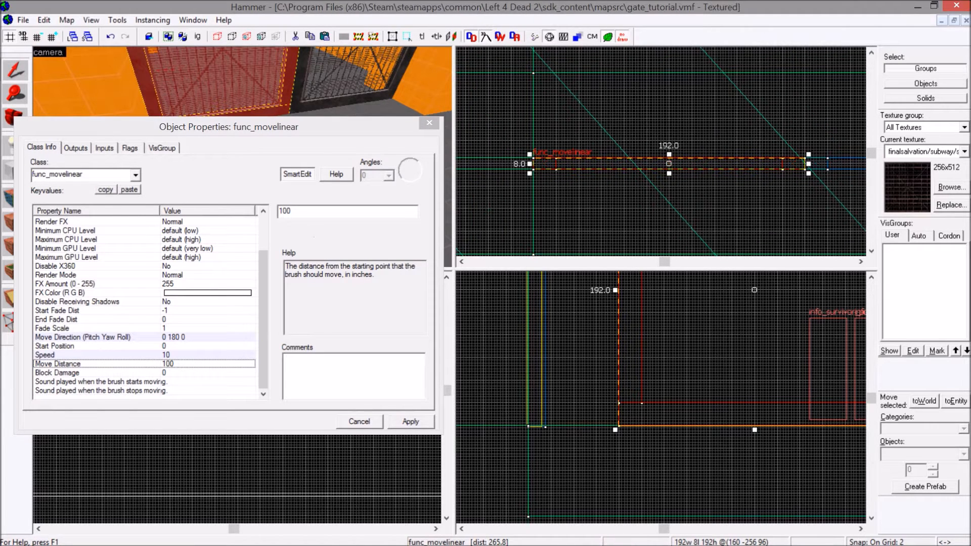
left_click_drag(270, 130, 333, 180)
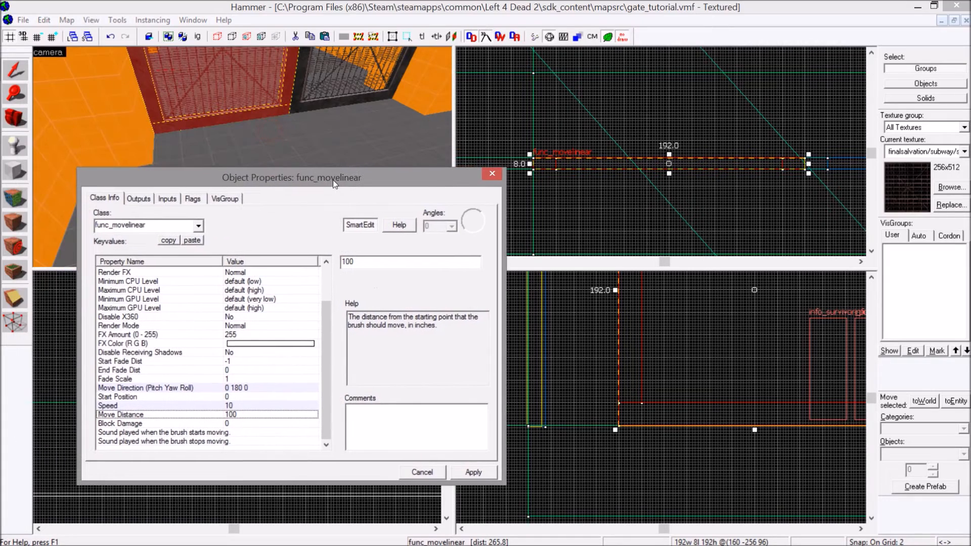
left_click(487, 175)
Outline a 76 × 8 × 192 unit block in the top view, from the gate's outer edge through the side wall.
left_click(20, 174)
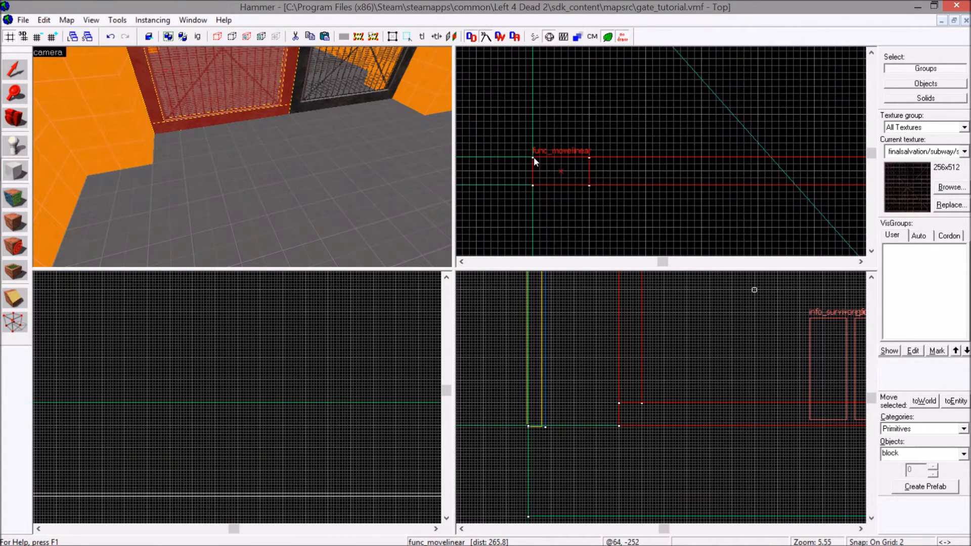
mouse_move(535, 161)
left_mouse_down()
mouse_move(526, 162)
mouse_move(588, 180)
mouse_move(674, 173)
mouse_move(604, 174)
left_mouse_up()
scroll(632, 169, "up", 4)
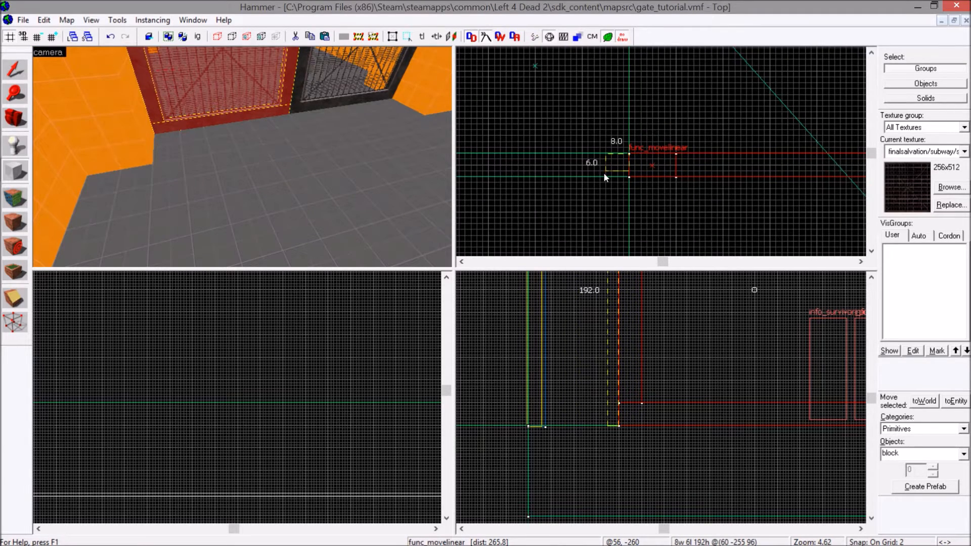
scroll(605, 174, "down", 2)
left_click_drag(603, 175, 565, 178)
scroll(572, 177, "down", 3)
scroll(574, 178, "up", 4)
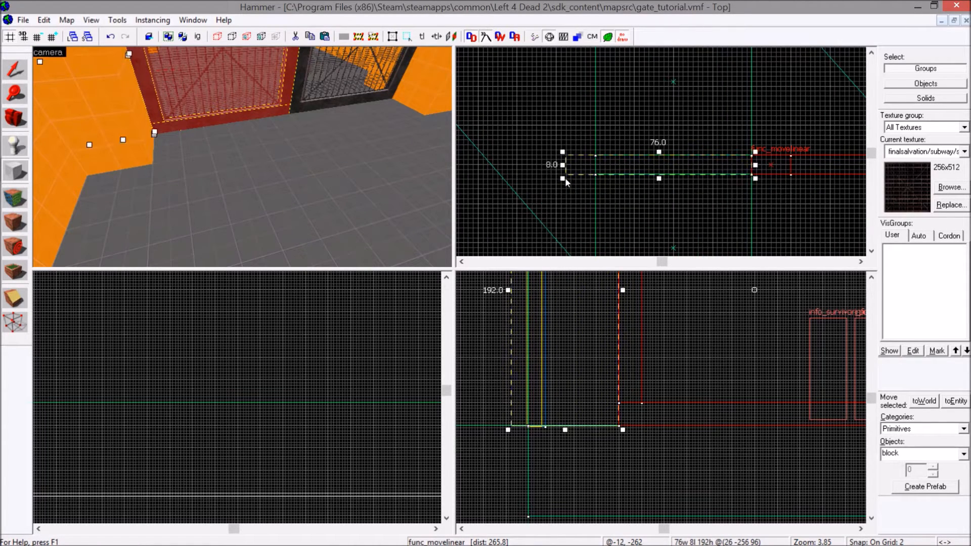
Check both ends of the block outline in the top view and create the measuring brush from it.
scroll(565, 156, "up", 4)
scroll(566, 156, "down", 2)
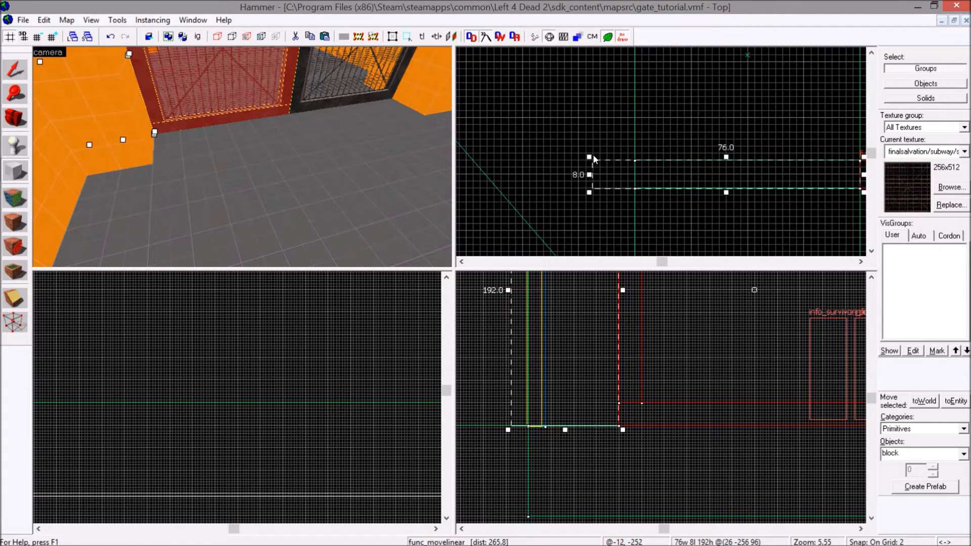
key("Right")
key("Right")
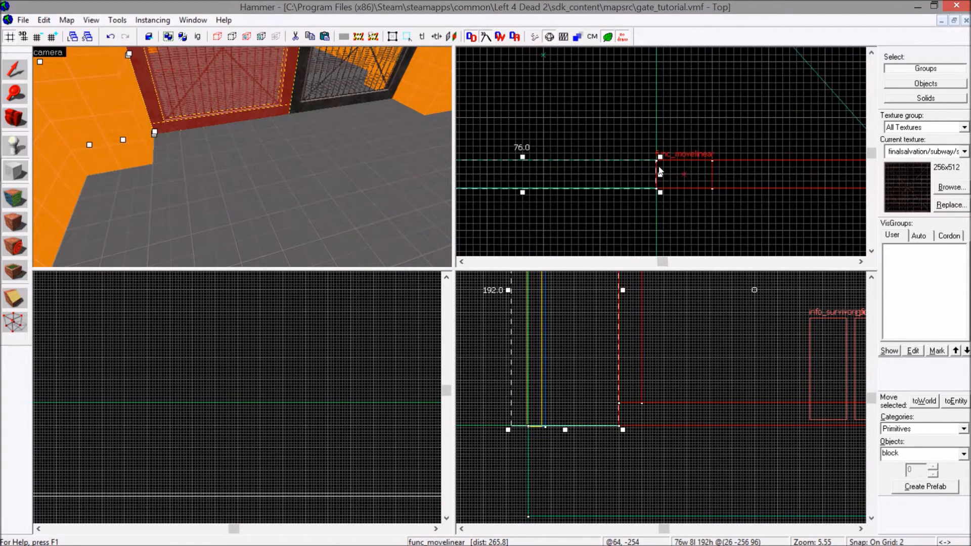
key("Left")
key("Left")
key("Right")
key("Right")
key("Left")
key("Left")
key("Left")
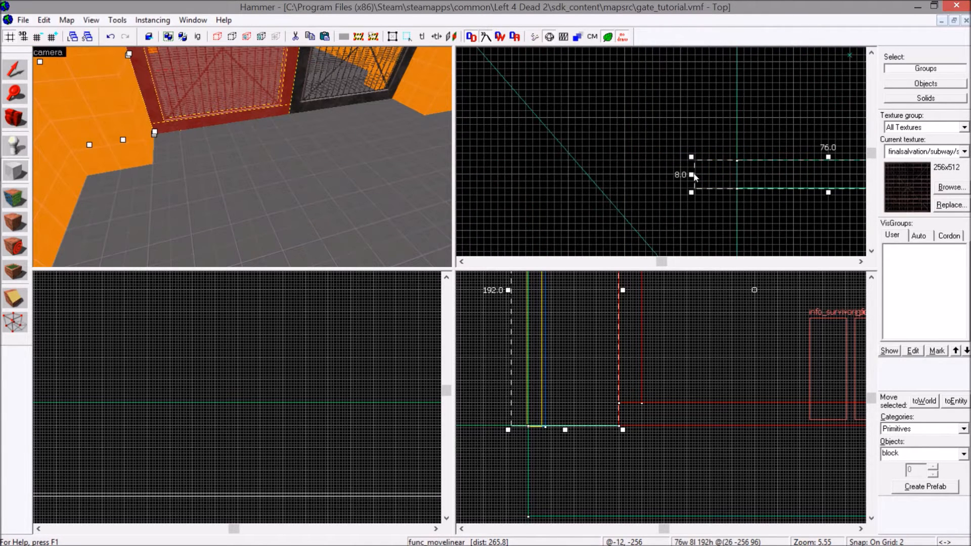
key("Return")
Move the 76-unit measuring brush 8 units in the top view so it sits alongside the wall opening.
left_click(22, 71)
key("Left")
key("Up")
key("Right")
key("Right")
left_click_drag(639, 173, 640, 202)
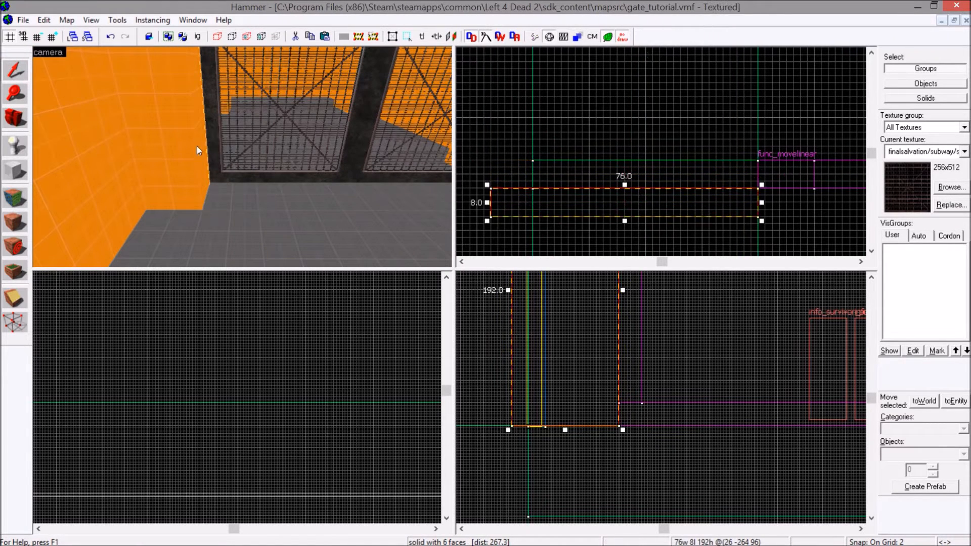
Select the func_movelinear gate and slide it 76 units into the side wall, aligning its edge with the measuring brush's far end.
left_click(235, 136)
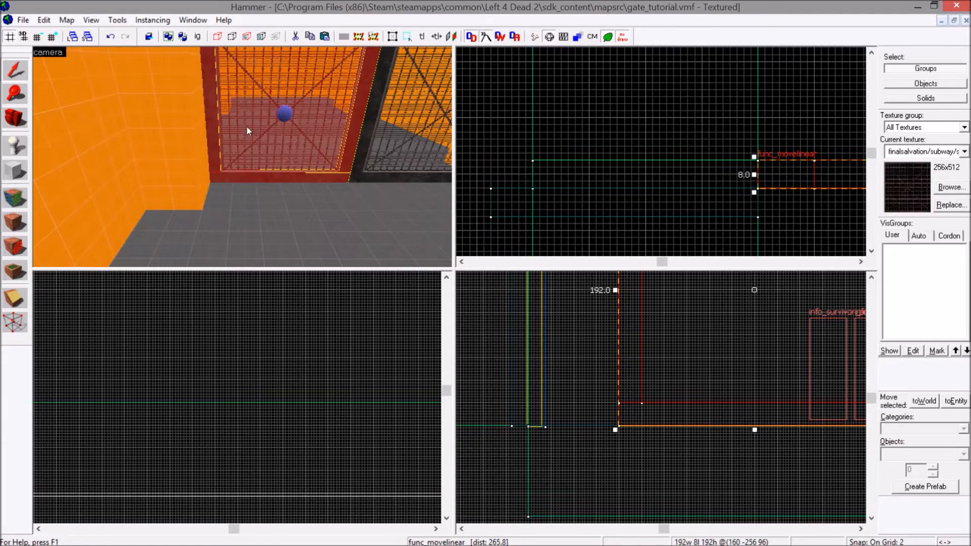
key("Up")
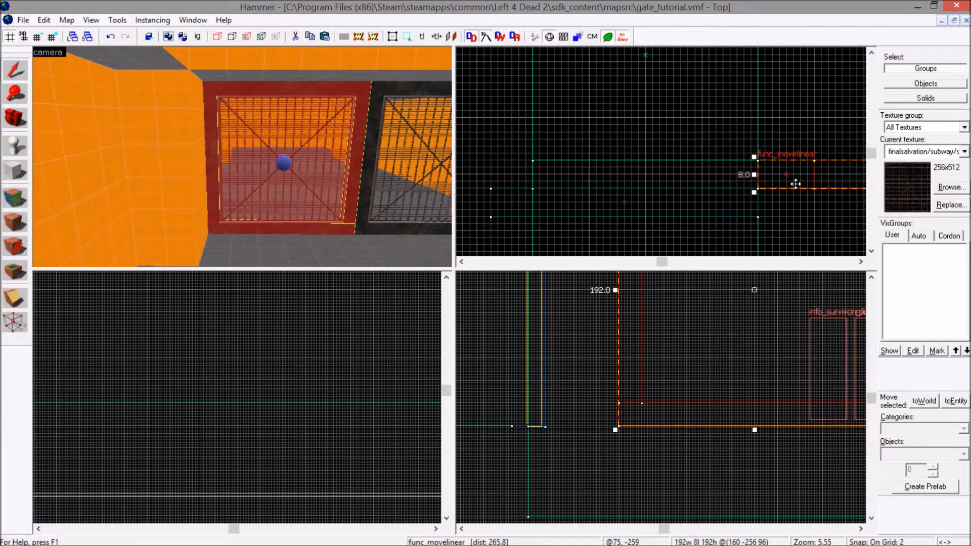
left_click_drag(795, 184, 525, 184)
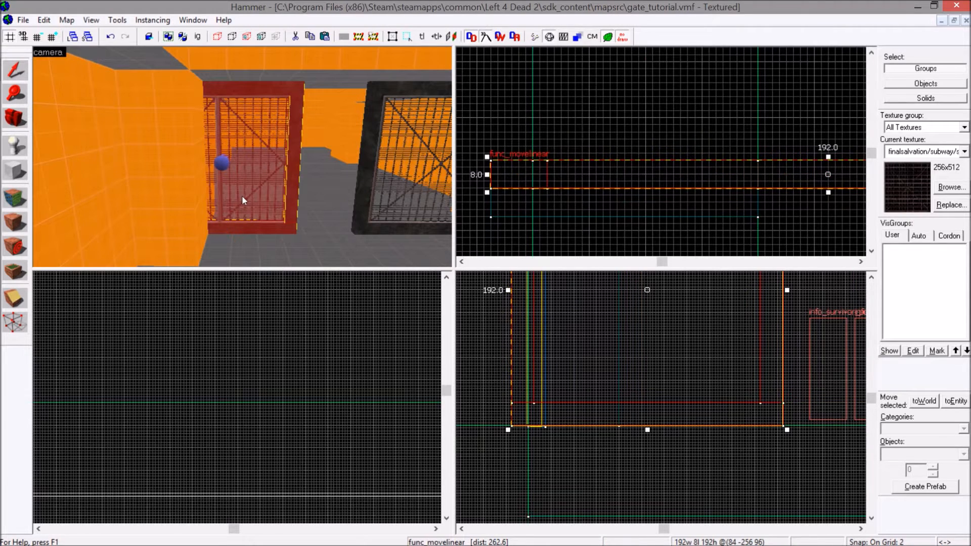
Slide the gate 76 units back out of the side wall in the top view, returning it to its closed position.
scroll(581, 208, "down", 2)
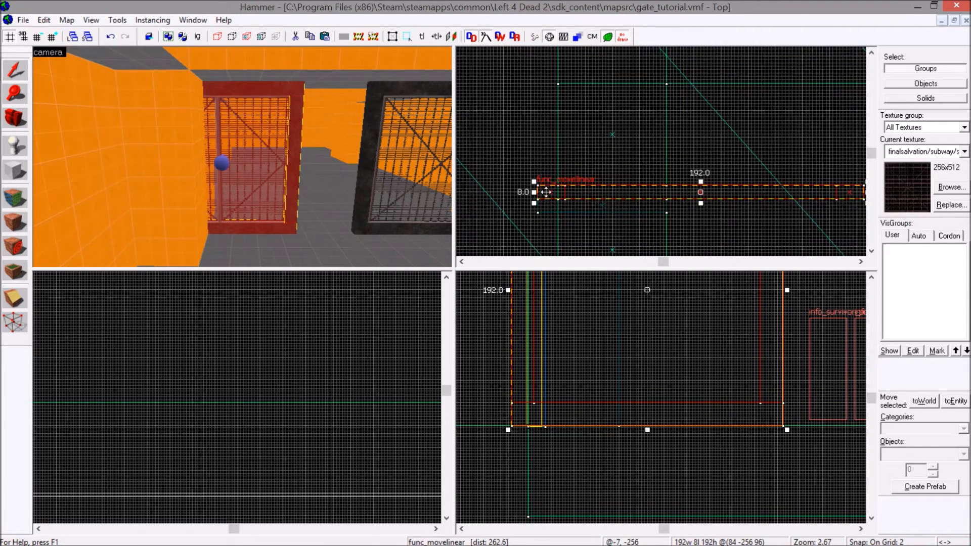
key("Right")
key("Right")
left_click_drag(668, 193, 806, 197)
scroll(806, 197, "up", 4)
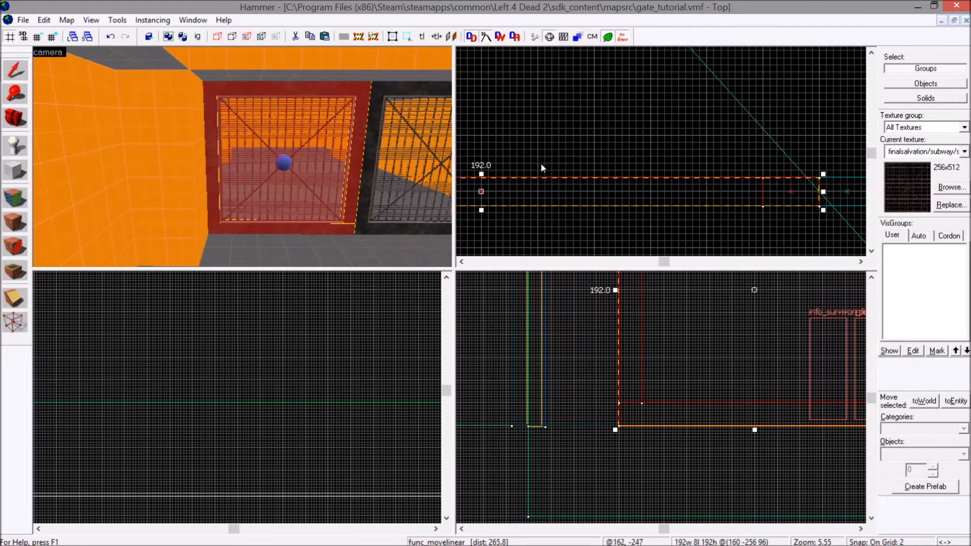
scroll(593, 178, "down", 2)
key("Left")
key("z")
key("w")
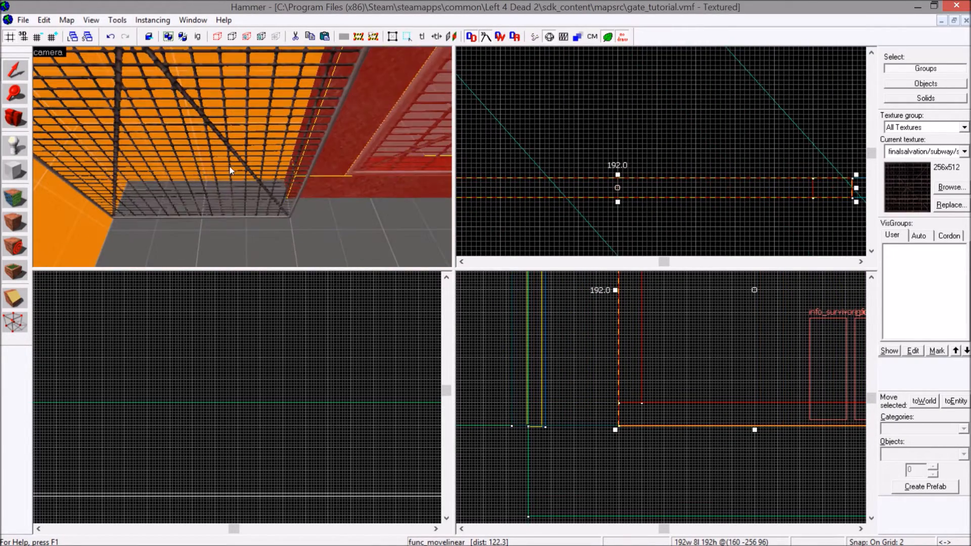
Extend the measuring brush into the side wall to 196 units long in the top view, and select the gate to compare widths.
left_click(229, 173)
scroll(681, 178, "down", 2)
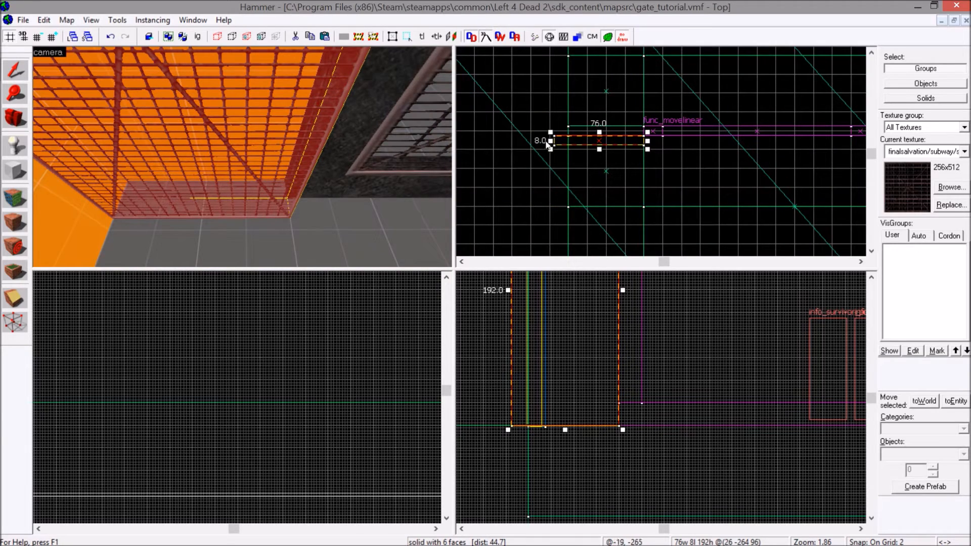
left_click_drag(551, 140, 510, 158)
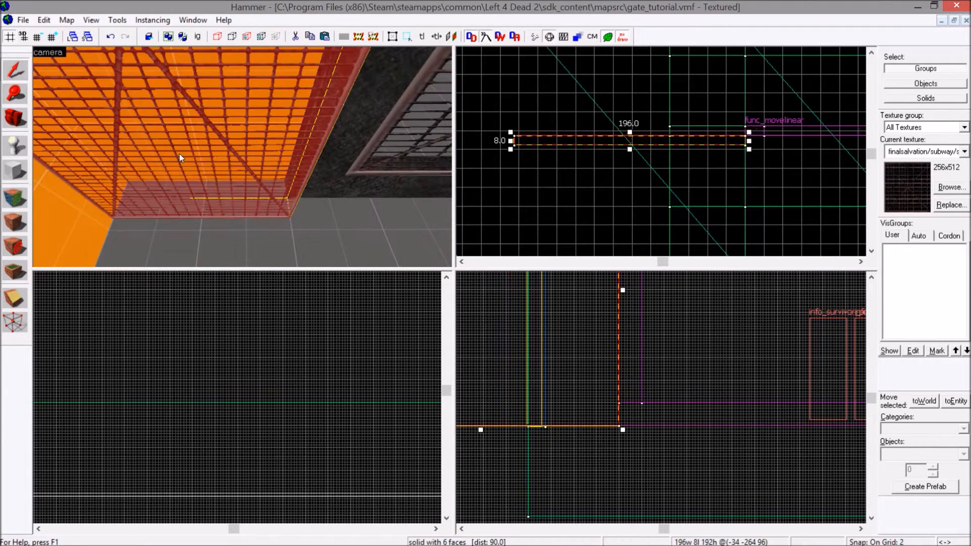
key("z")
Reselect the measuring brush and set its length to 192 units, matching the gate's width.
key("z")
left_click(225, 150)
key("Right")
key("Right")
key("Right")
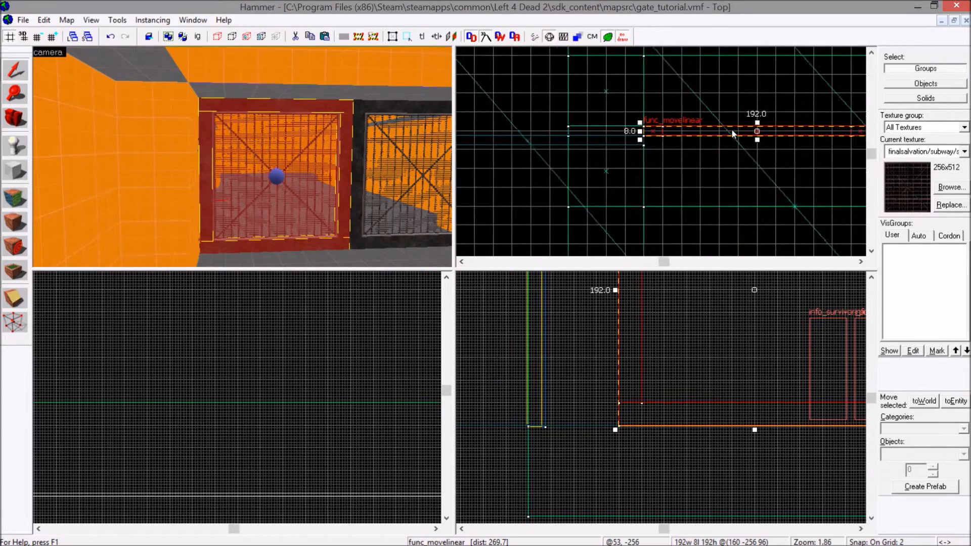
key("z")
key("w")
left_click(292, 181)
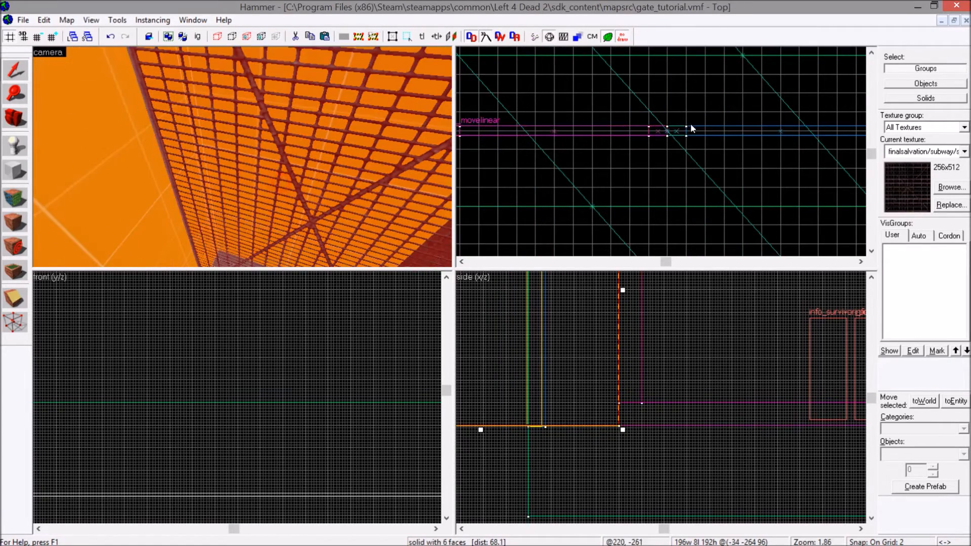
scroll(690, 123, "down", 3)
key("Left")
key("Left")
scroll(581, 130, "up", 7)
left_click_drag(545, 132, 551, 132)
Select the gate and slide it 192 units into the side wall in the top view, flush with the wall opening.
key("z")
key("s")
key("z")
left_click(243, 156)
key("Right")
key("Right")
scroll(726, 136, "down", 1)
scroll(726, 135, "down", 3)
key("Right")
key("Right")
scroll(763, 121, "up", 2)
left_click_drag(798, 121, 674, 124)
key("Left")
key("Left")
scroll(663, 141, "up", 4)
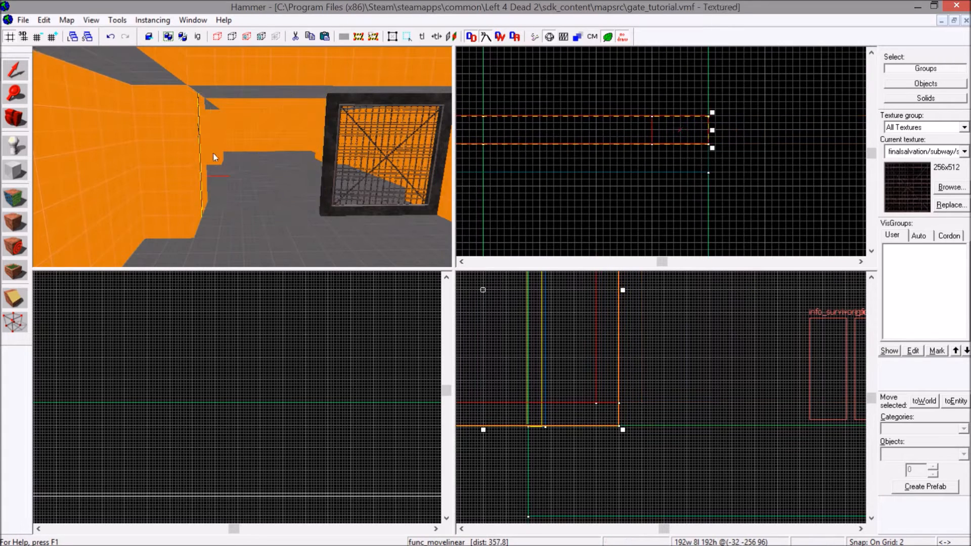
Examine the gate's exposed edge in the side wall from several angles in the camera view.
key("w")
key("w")
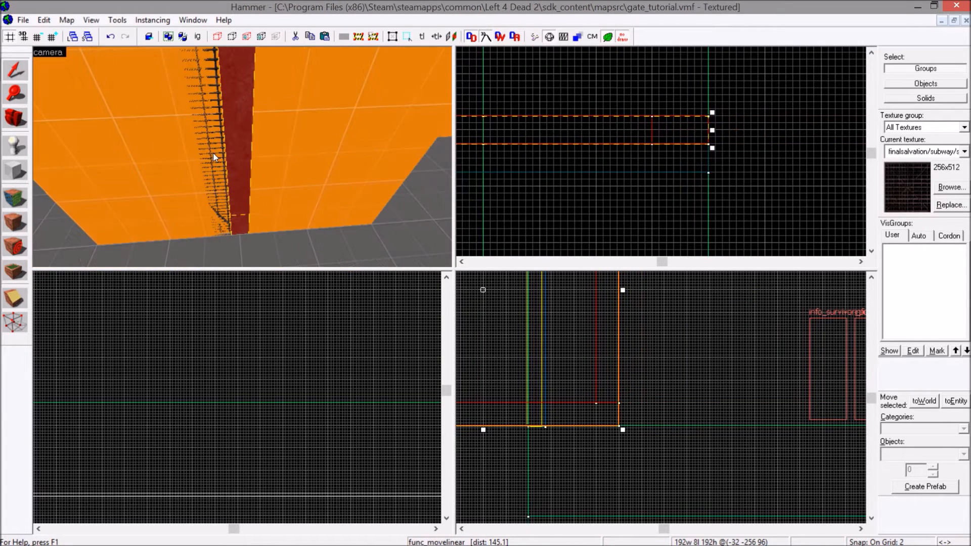
key("Left")
key("Right")
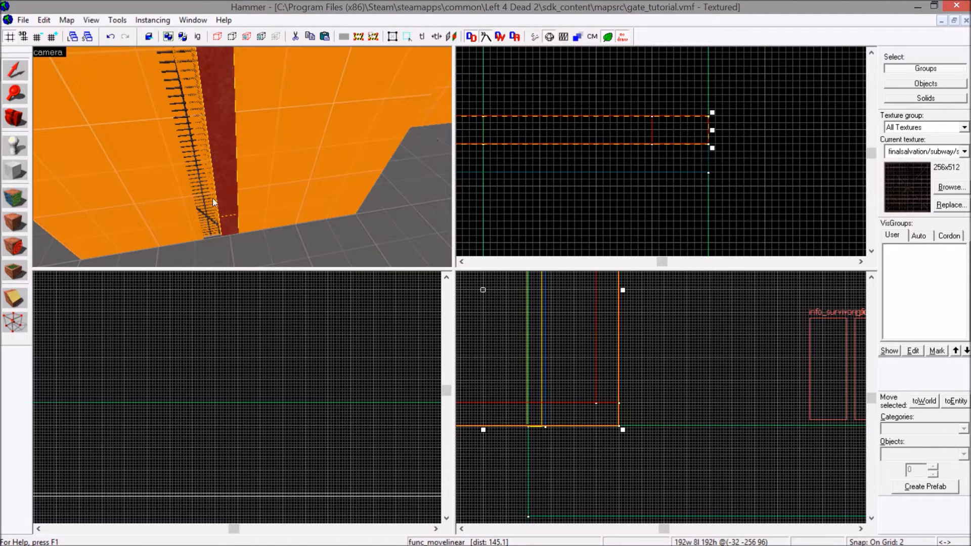
key("z")
key("z")
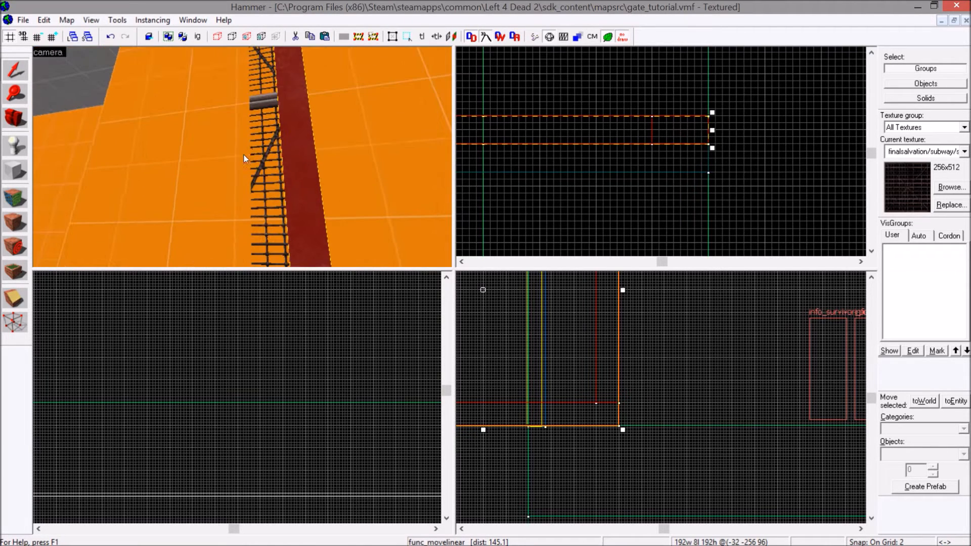
key("z")
key("d")
key("z")
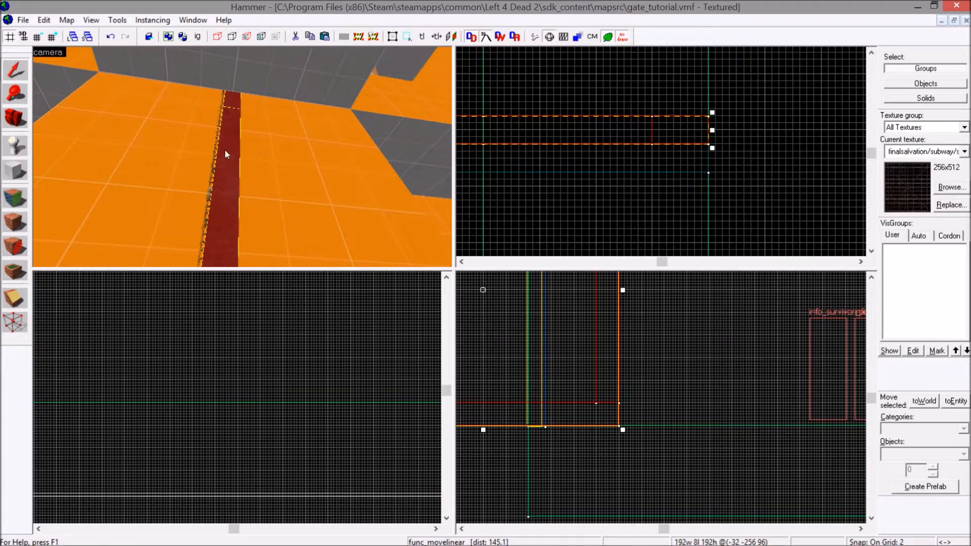
key("z")
key("z")
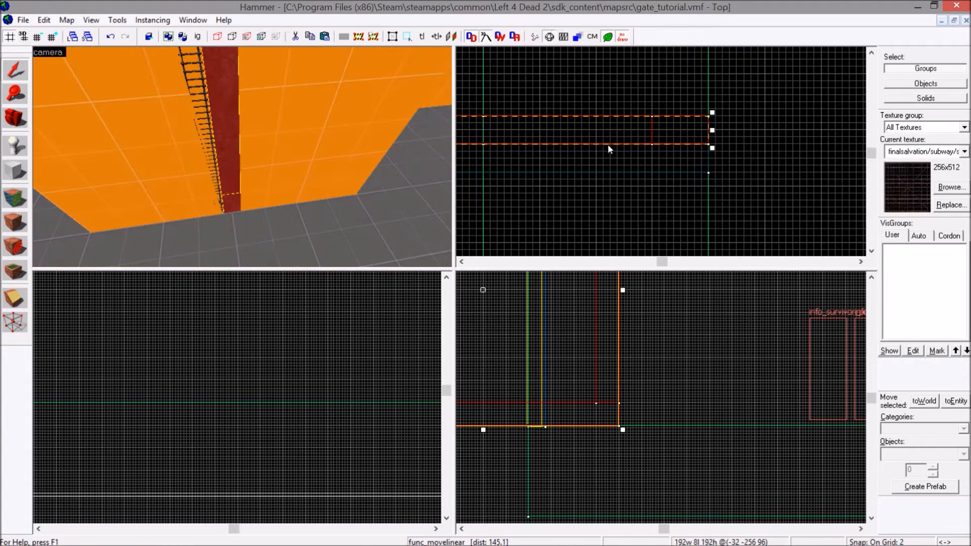
Move the gate out of the side wall into the open room in the top view, clear of the measuring brush.
scroll(647, 143, "down", 5)
scroll(646, 144, "up", 1)
left_click_drag(646, 143, 843, 189)
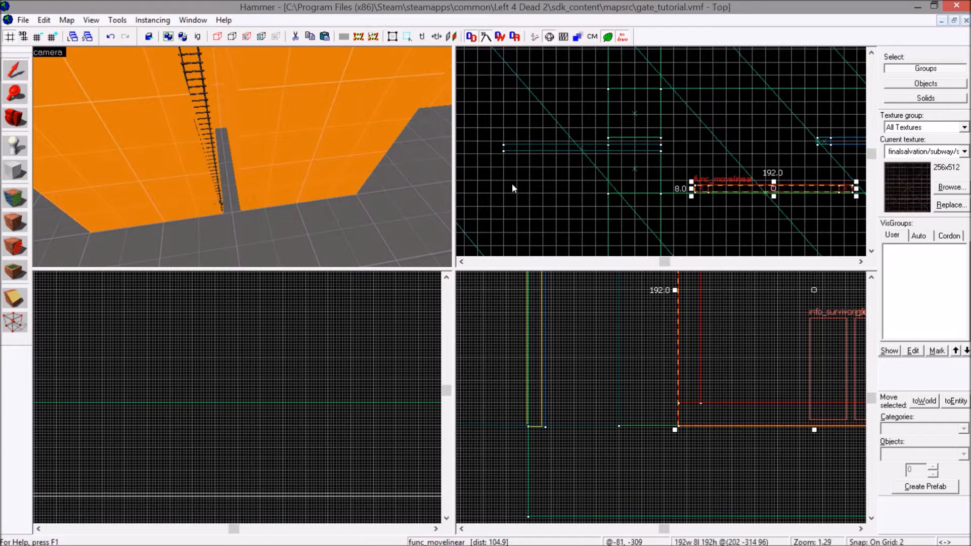
middle_click_drag(826, 183, 723, 181)
scroll(724, 181, "up", 3)
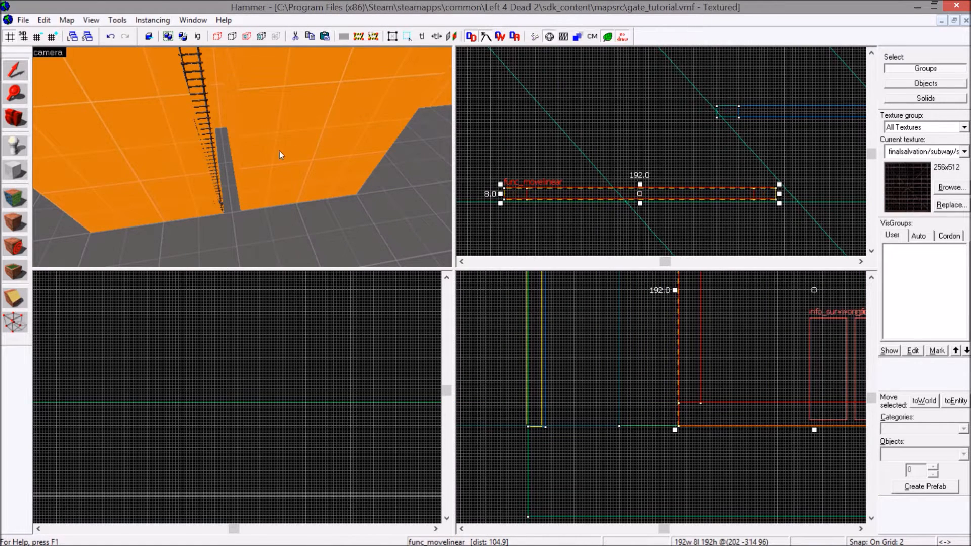
Select the measuring brush visible in the side wall and delete it.
key("z")
key("z")
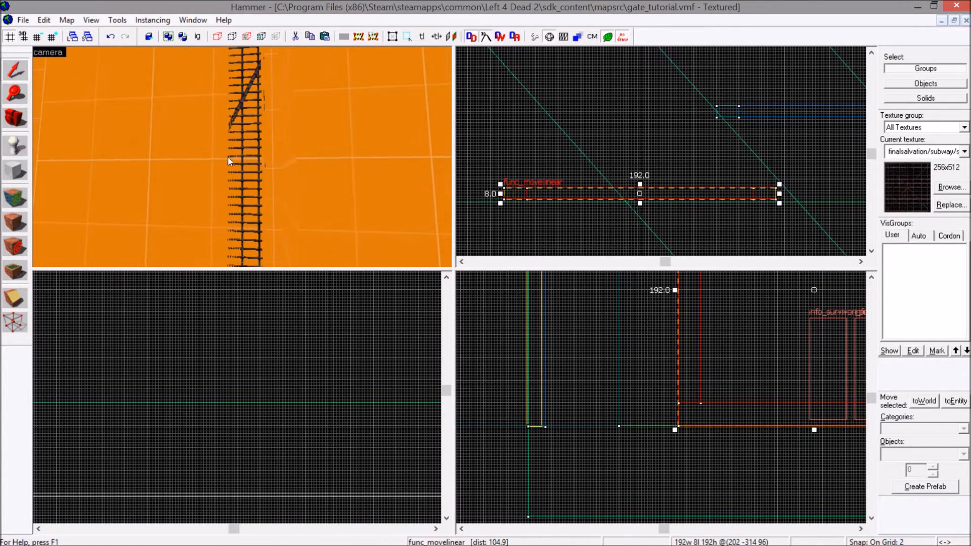
left_click(236, 155)
left_click(241, 155)
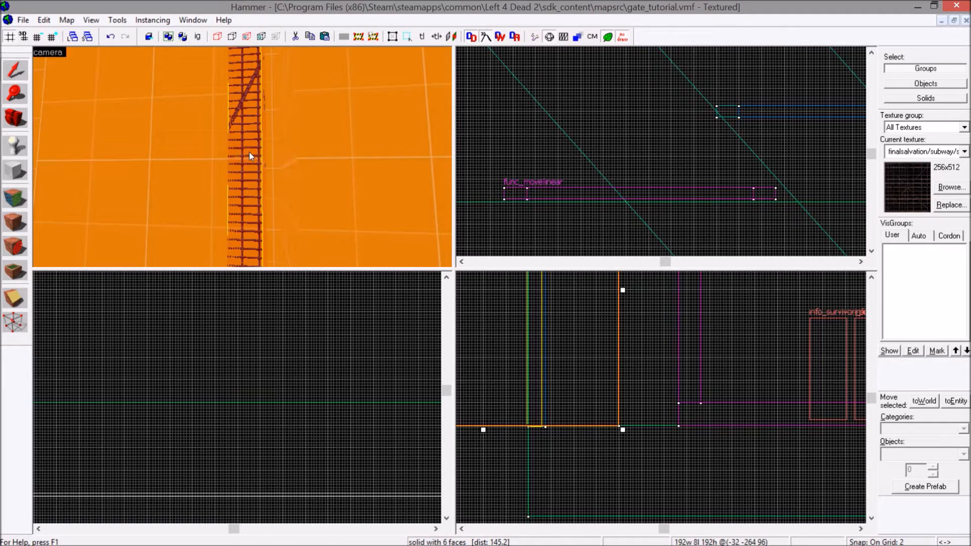
key("Delete")
Select the gate, place it back inside the side wall flush with its surface, and inspect the fit in the camera view.
key("z")
key("z")
left_click(190, 166)
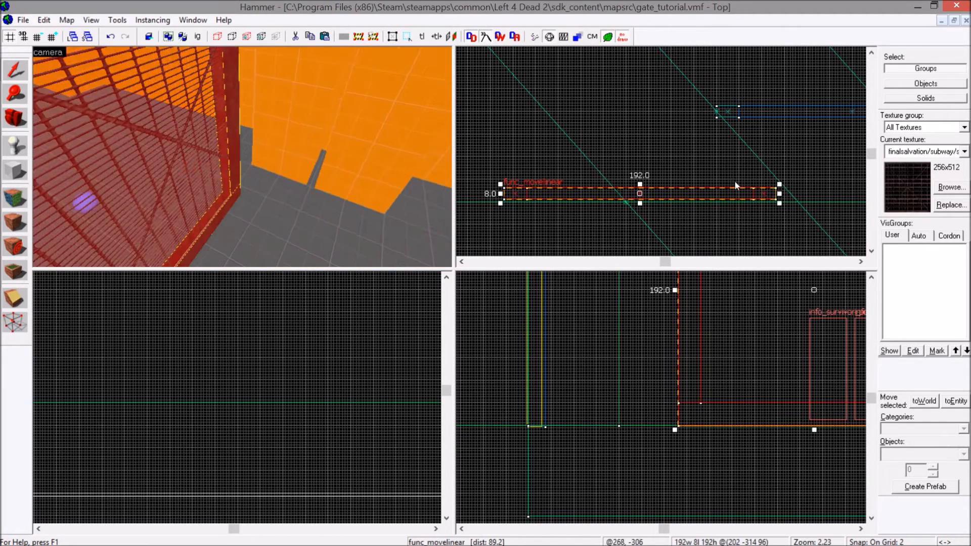
left_click_drag(747, 194, 569, 120)
scroll(563, 126, "up", 5)
key("z")
key("w")
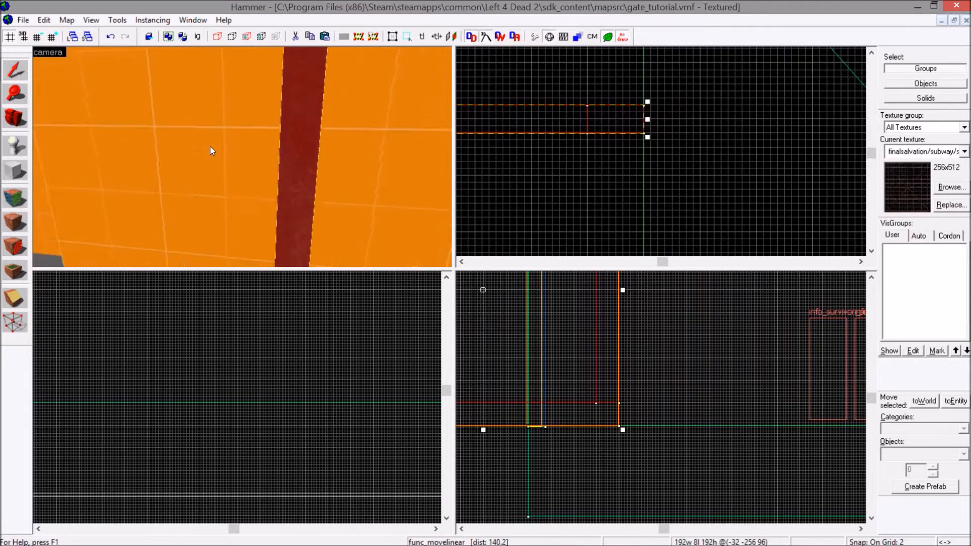
key("s")
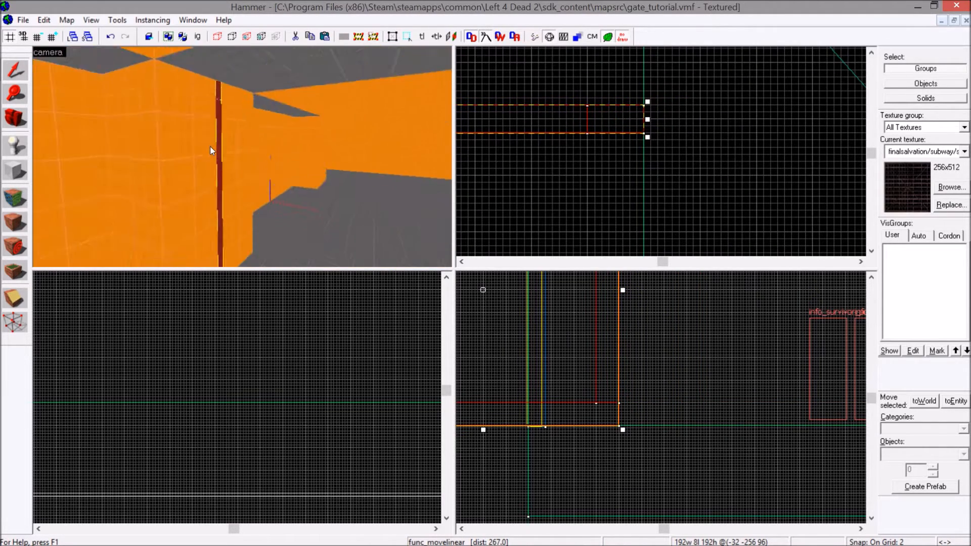
key("z")
Slide the gate 192 units back out of the side wall to its closed position beside the neighbouring gate.
scroll(748, 121, "down", 4)
left_click_drag(693, 119, 641, 120)
scroll(644, 127, "up", 2)
left_click(192, 162)
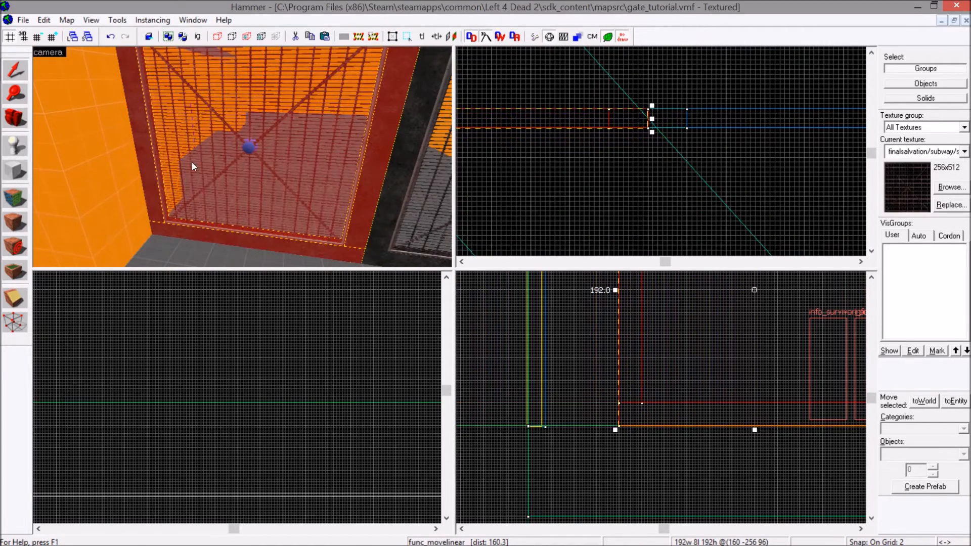
Open the gate's object properties and set its Move Distance to 192, applying the change.
key("z")
key("s")
key("z")
double_click(191, 162)
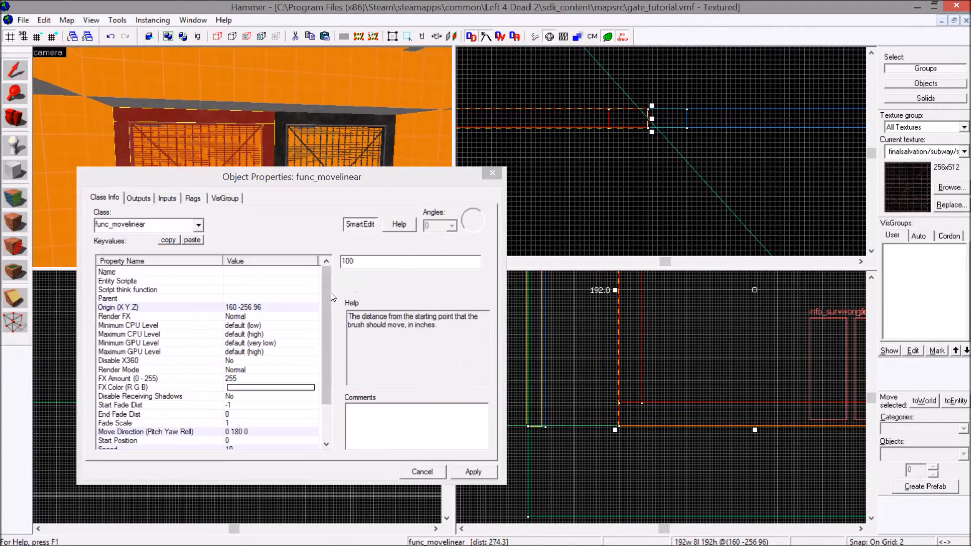
scroll(328, 292, "down", 2)
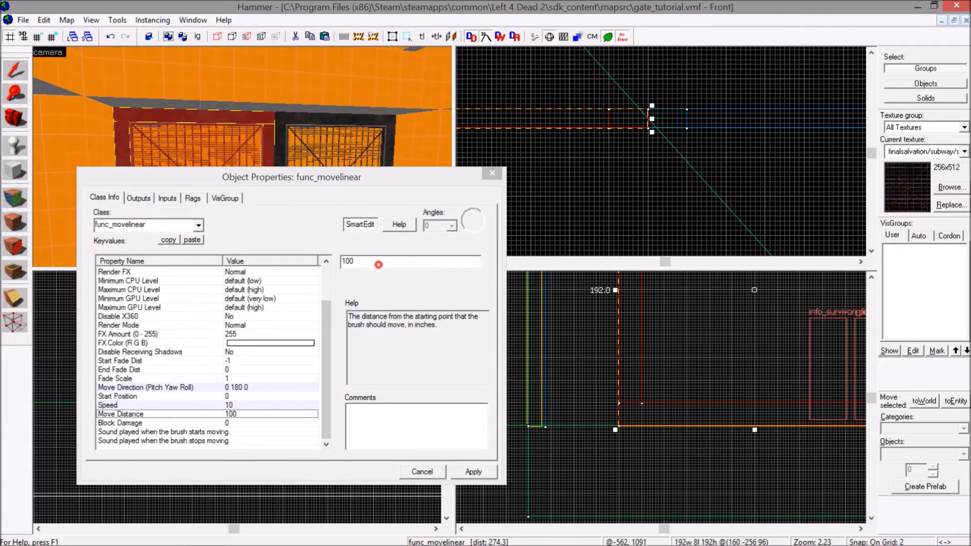
left_click(378, 264)
type("9")
left_click(351, 262)
left_click(351, 261)
double_click(351, 260)
left_click(349, 260)
key("BackSpace")
left_click(473, 470)
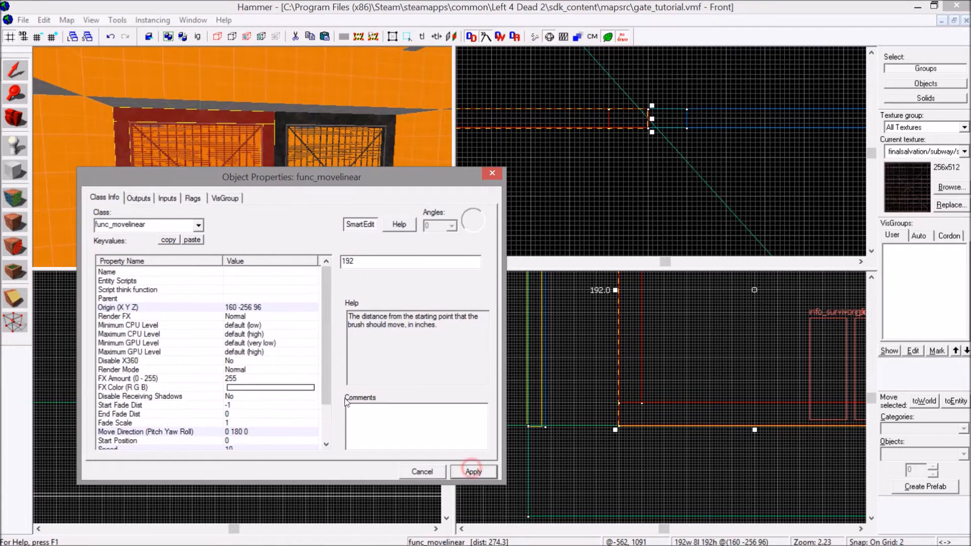
Set the gate's Block Damage to 10000 and apply the change.
scroll(323, 351, "down", 2)
left_click(150, 423)
double_click(374, 259)
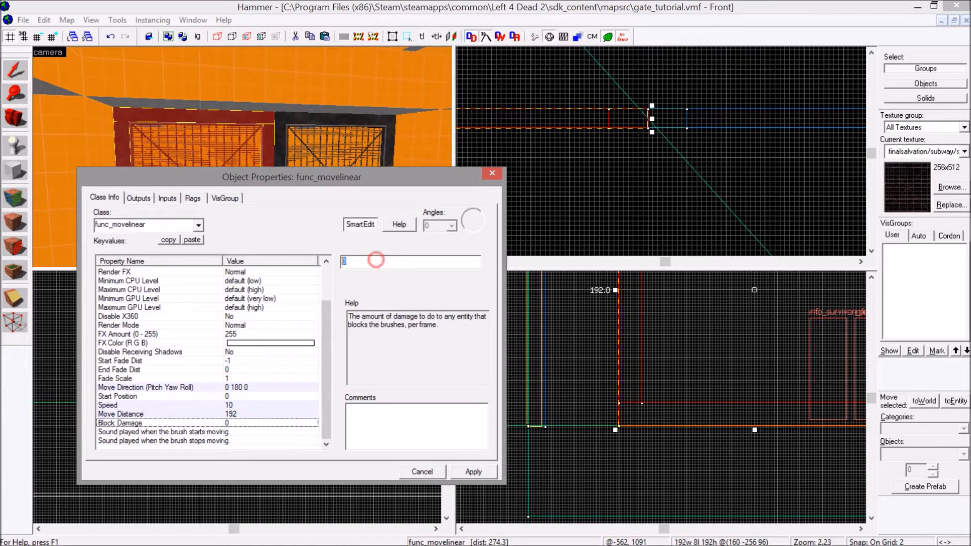
type("10000")
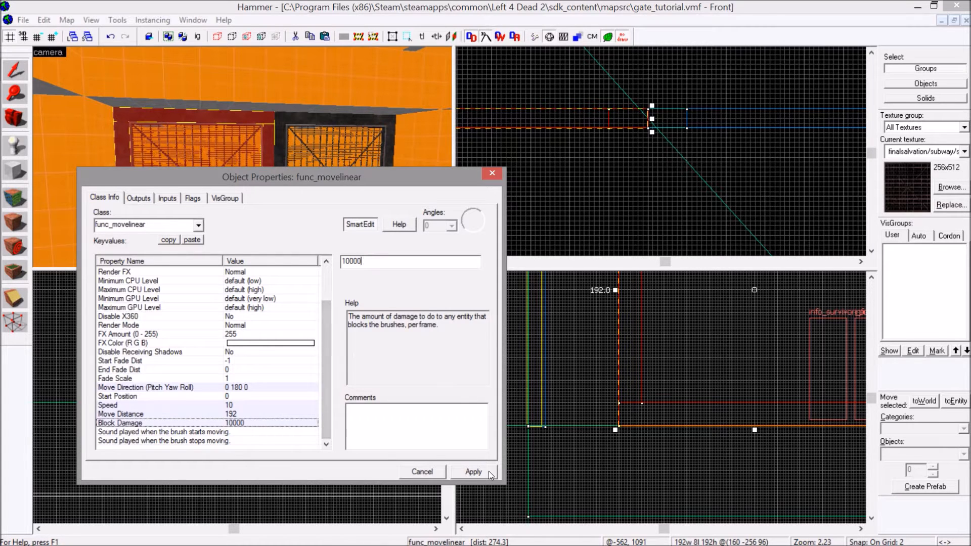
left_click(473, 472)
scroll(329, 353, "down", 2)
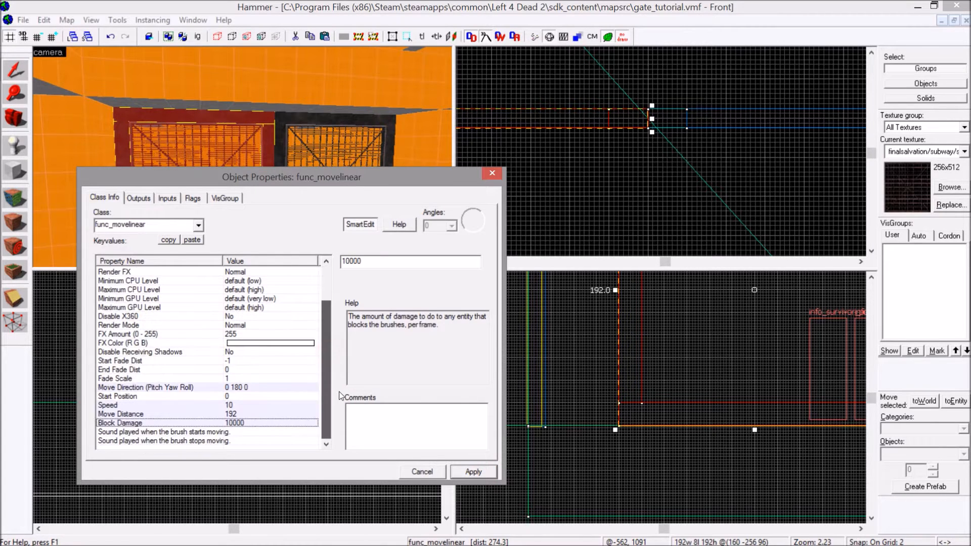
Examine the gate and its edge along the side wall in the camera view, up close and from farther back.
key("z")
key("w")
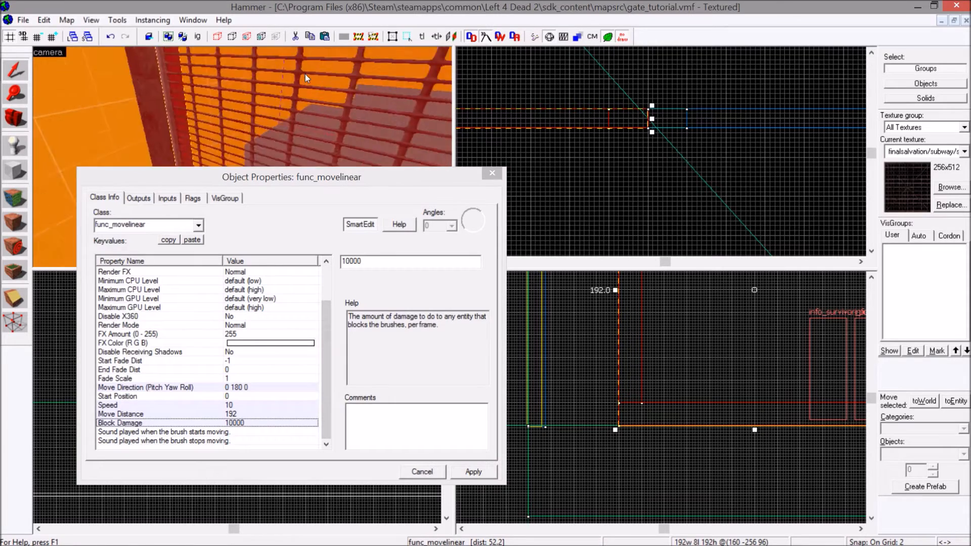
key("w")
key("s")
key("z")
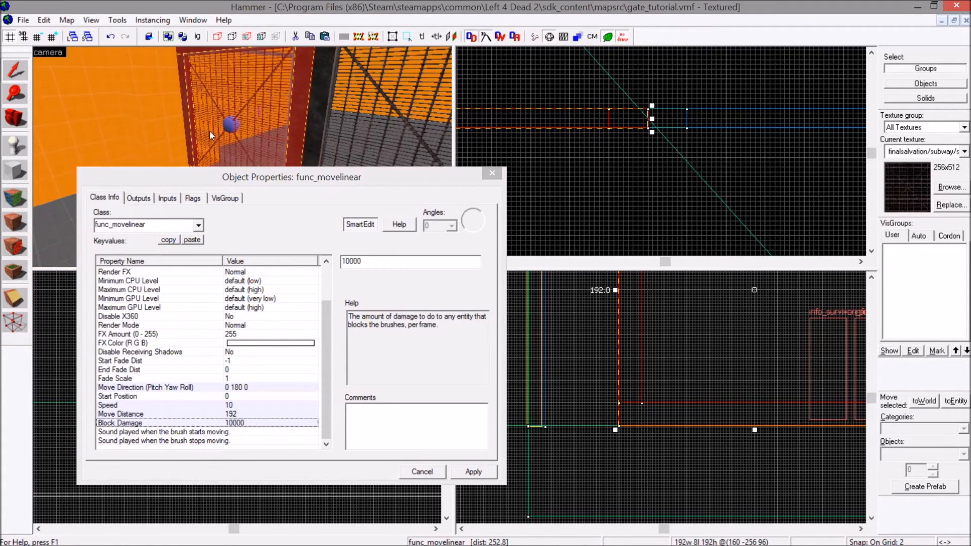
key("z")
key("s")
key("z")
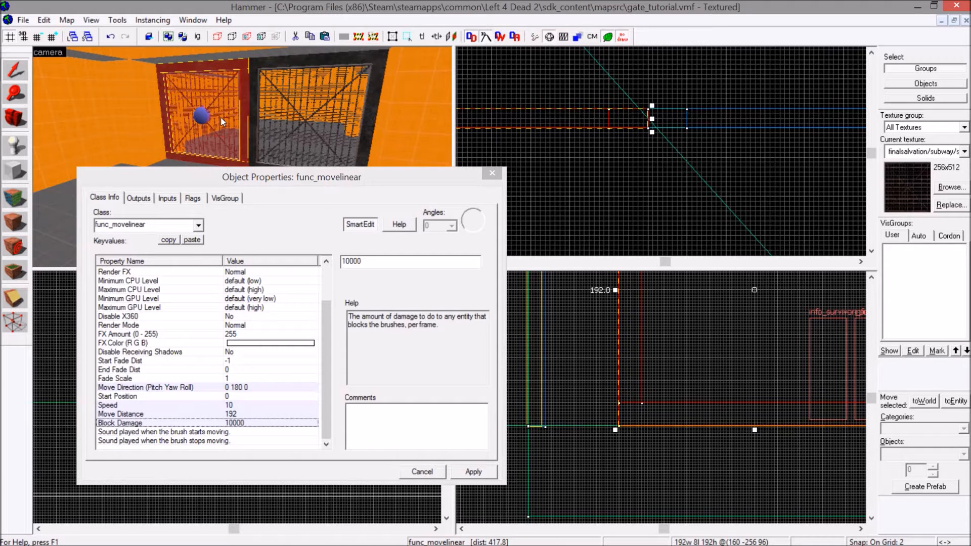
Name the func_movelinear gate left_gate, apply the name, and bring its movement properties into view.
scroll(330, 369, "up", 2)
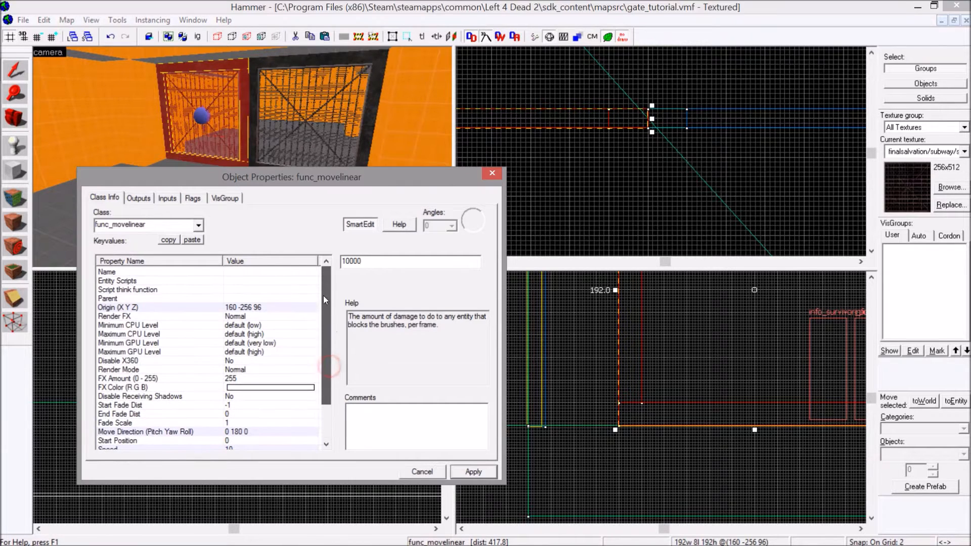
left_click(247, 273)
left_click(366, 259)
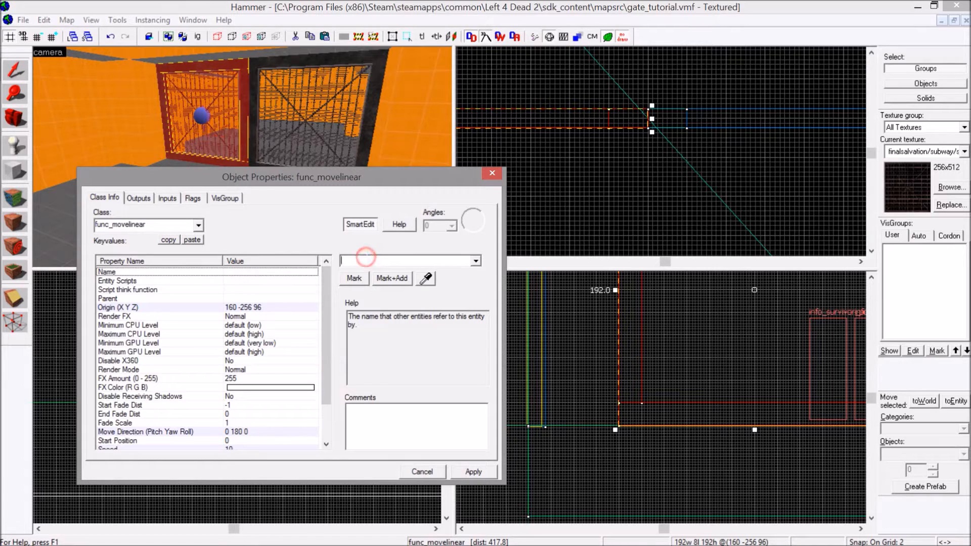
type("left_gat")
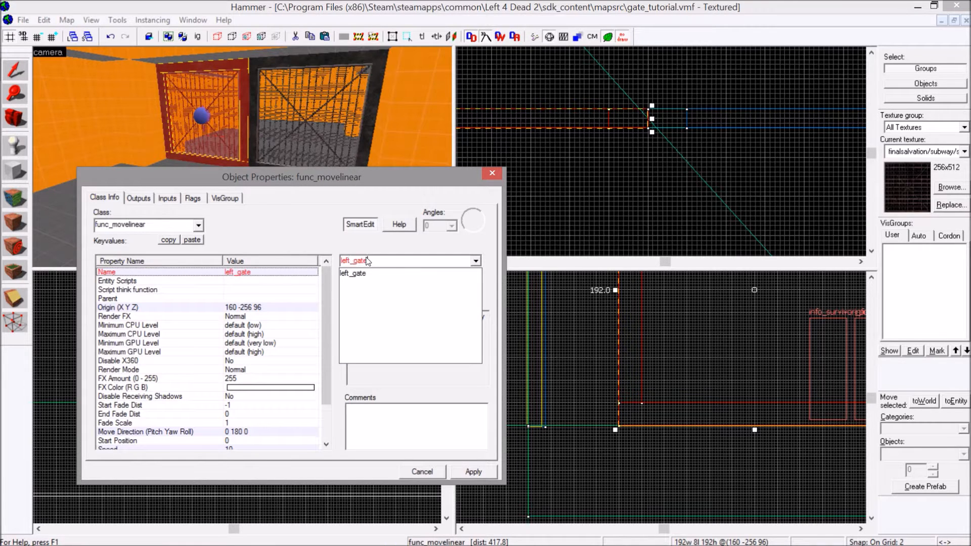
type("e")
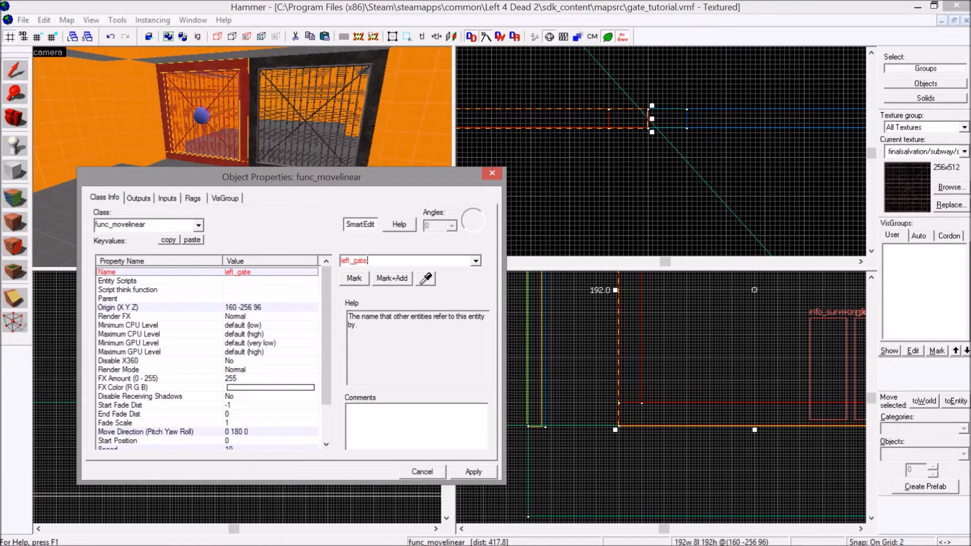
left_click(464, 473)
left_click_drag(330, 315, 326, 384)
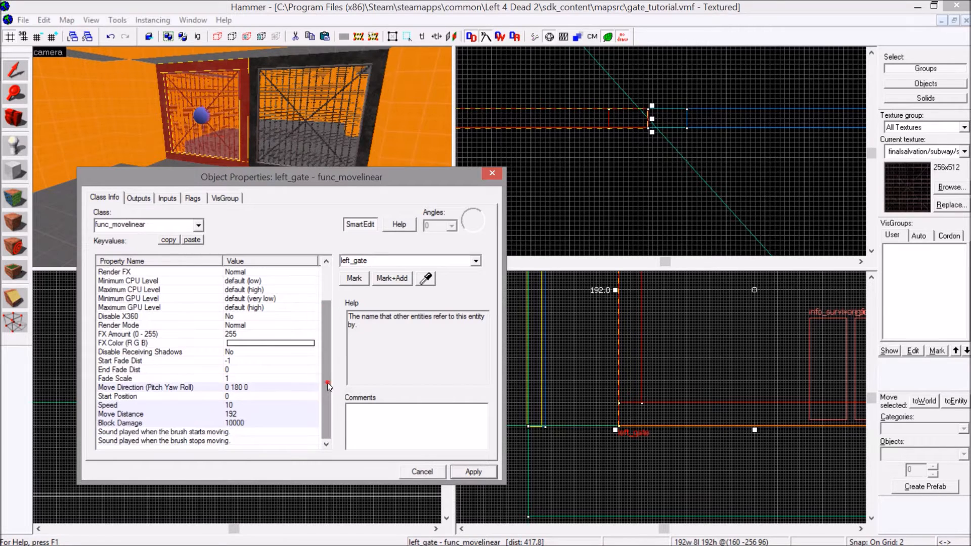
Copy the keyvalues of the left_gate func_movelinear entity.
scroll(326, 383, "up", 2)
left_click(195, 199)
left_click(104, 198)
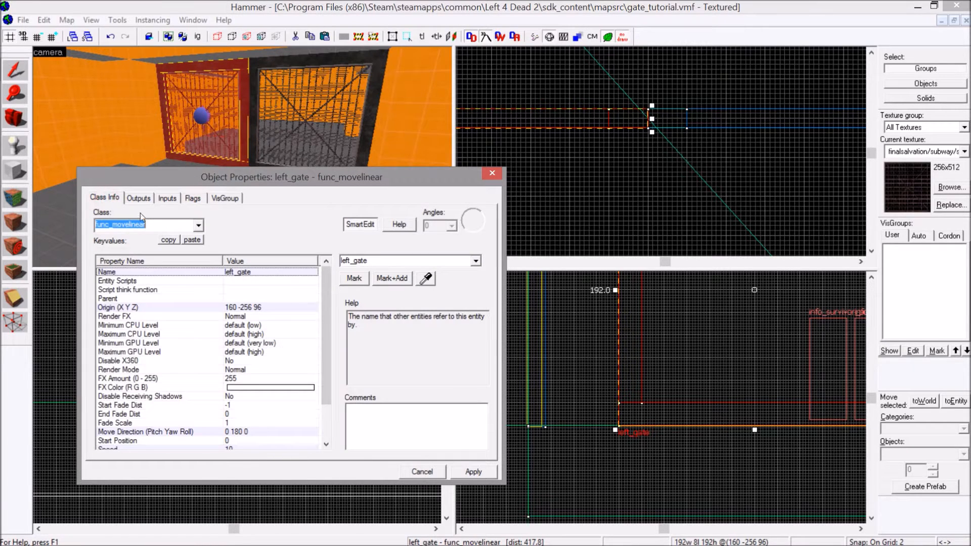
left_click(164, 241)
Select the mesh brush of the second gate together with its four surrounding frame brushes.
left_click(282, 111)
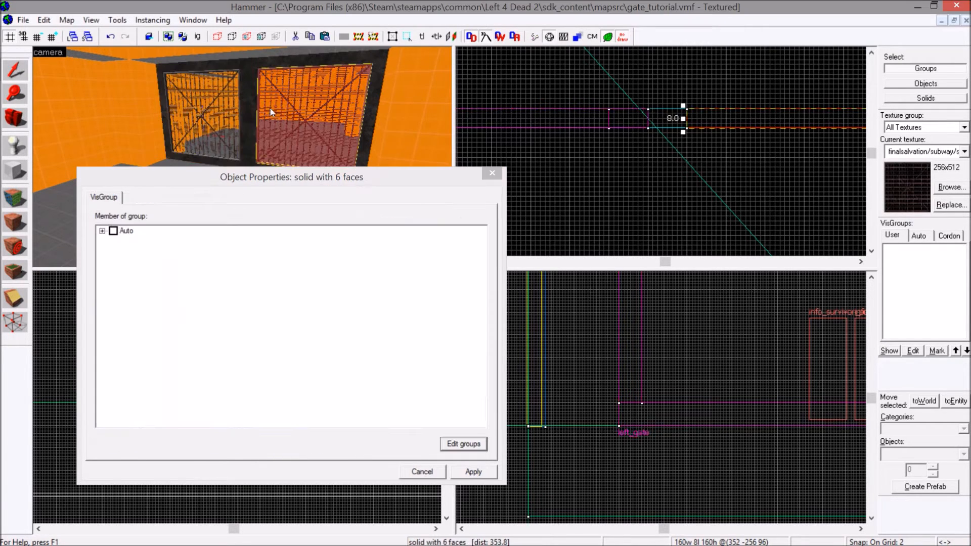
left_click(255, 114, "ctrl")
left_click(284, 60, "ctrl")
left_click(373, 92, "ctrl")
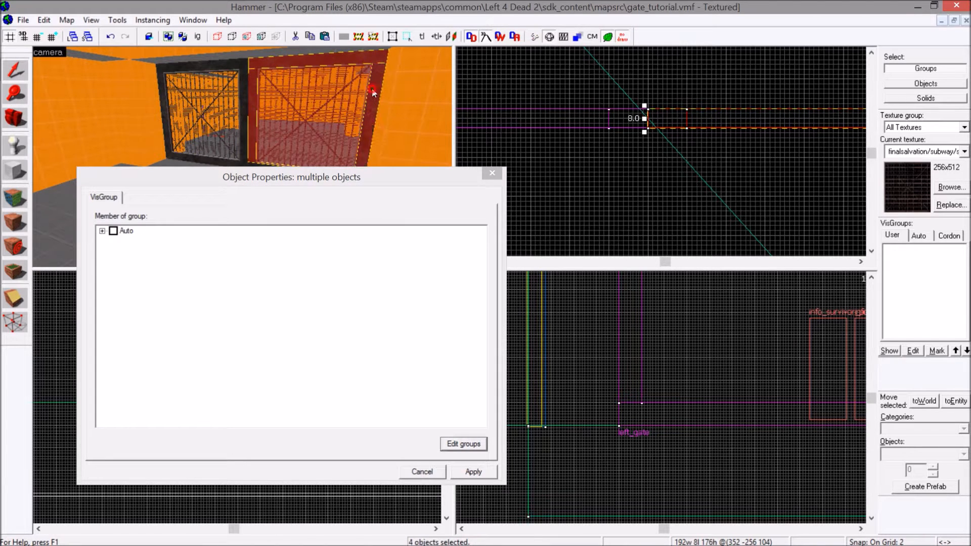
key("Down")
left_click(305, 123, "ctrl")
key("Right")
key("Up")
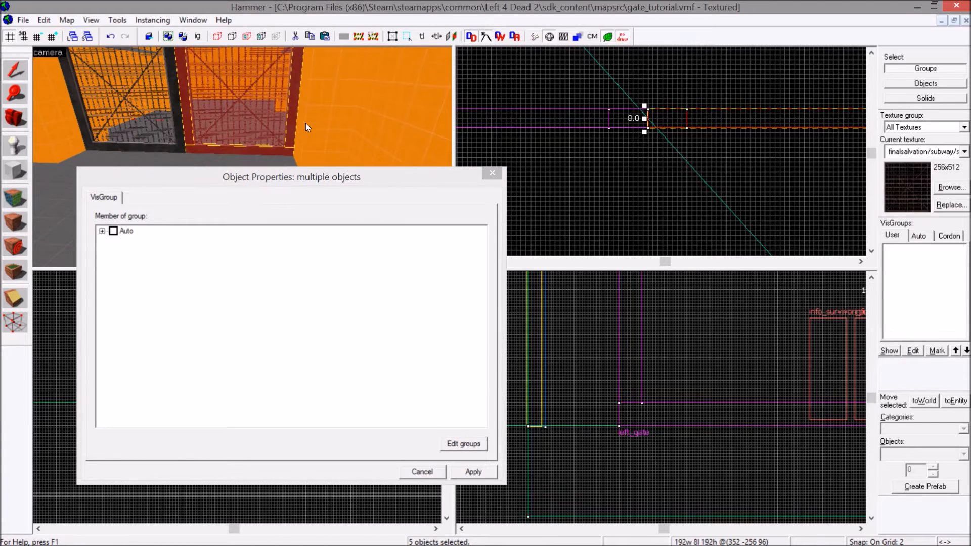
Tie the selected gate brushes to an entity, paste the copied func_movelinear keyvalues onto it and apply them.
key("ctrl+t")
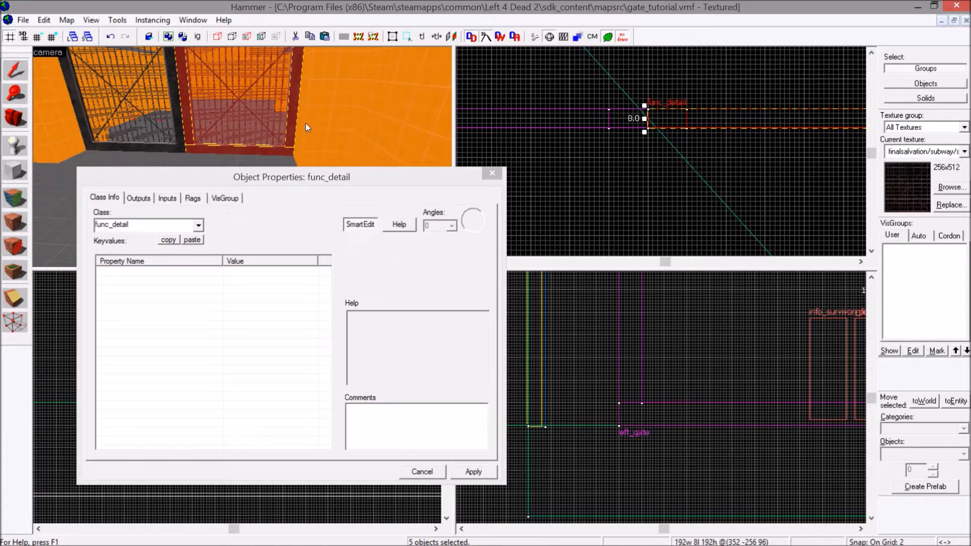
left_click(191, 239)
left_click(480, 467)
Rename the second gate right_gate, set its Move Direction to 0 0 0 and apply the changes.
left_click_drag(352, 260, 341, 261)
type("right_gate")
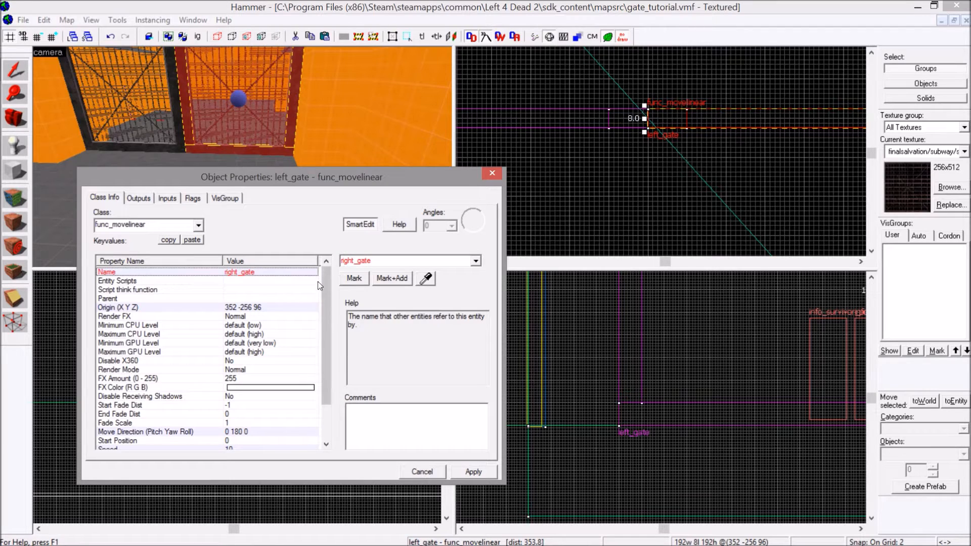
scroll(319, 286, "down", 2)
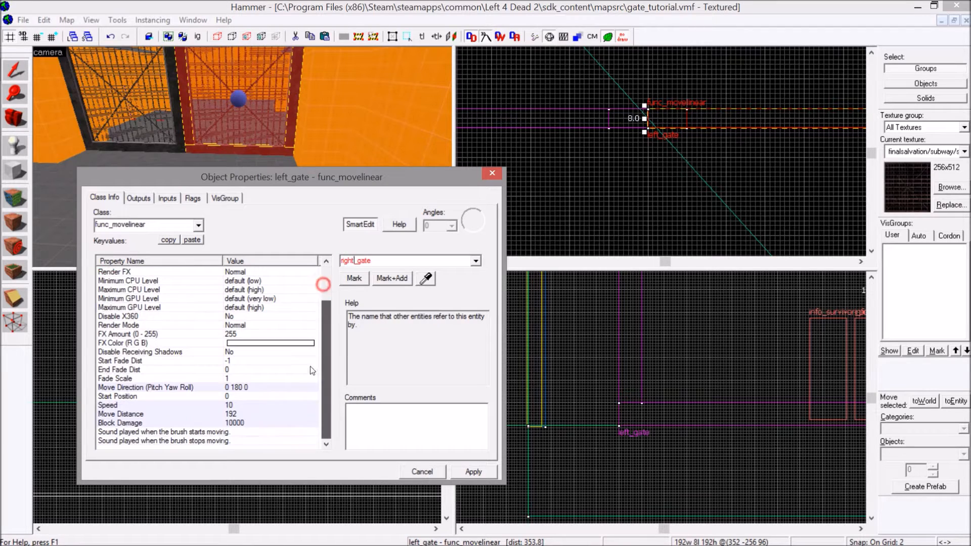
left_click(231, 387)
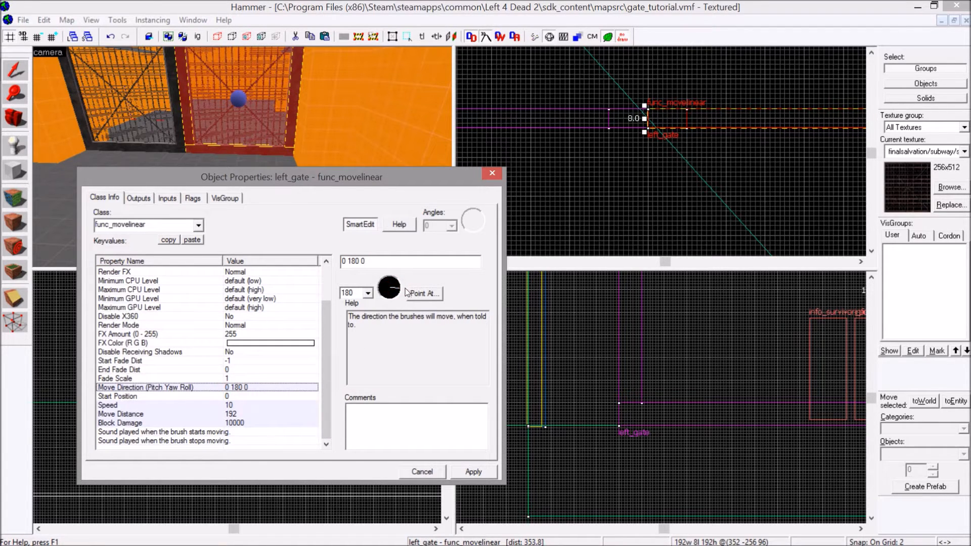
left_click(402, 289)
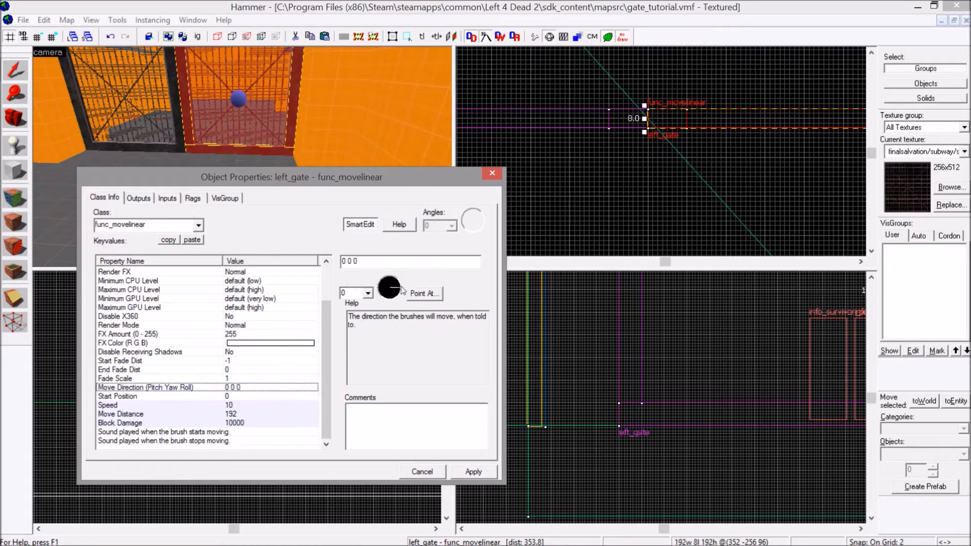
left_click(472, 475)
Review right_gate's Move Distance and Speed among its properties, and close the properties.
left_click_drag(324, 342, 325, 392)
scroll(638, 134, "down", 10)
scroll(771, 124, "up", 6)
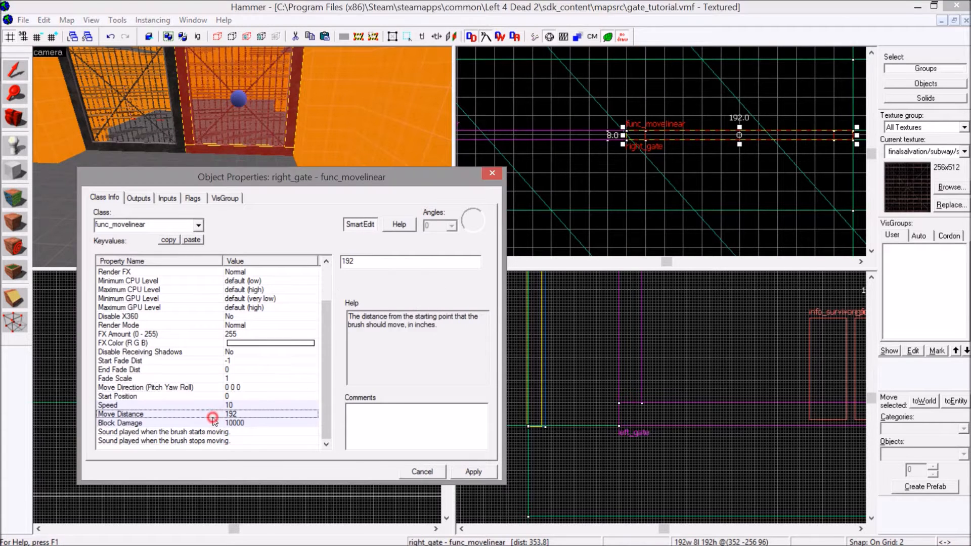
left_click(243, 407)
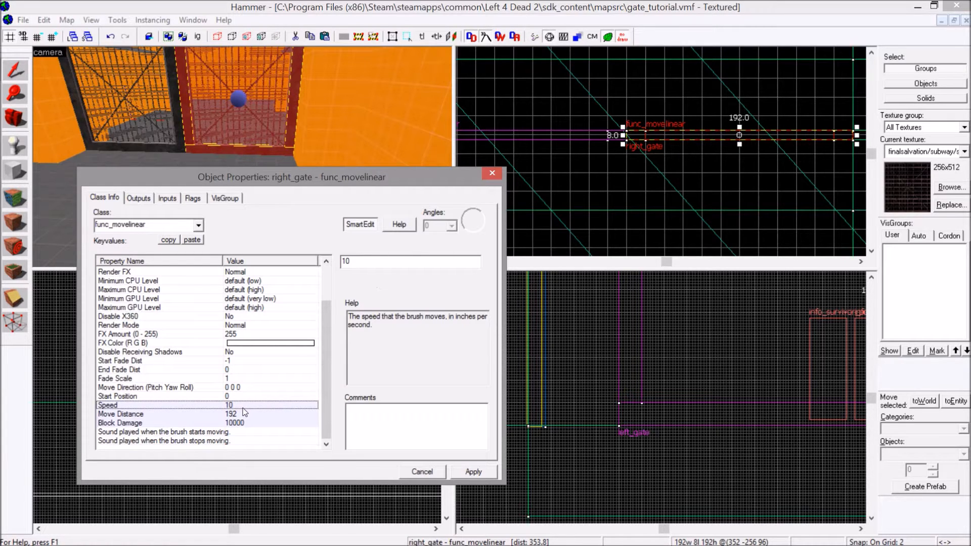
left_click_drag(327, 374, 327, 339)
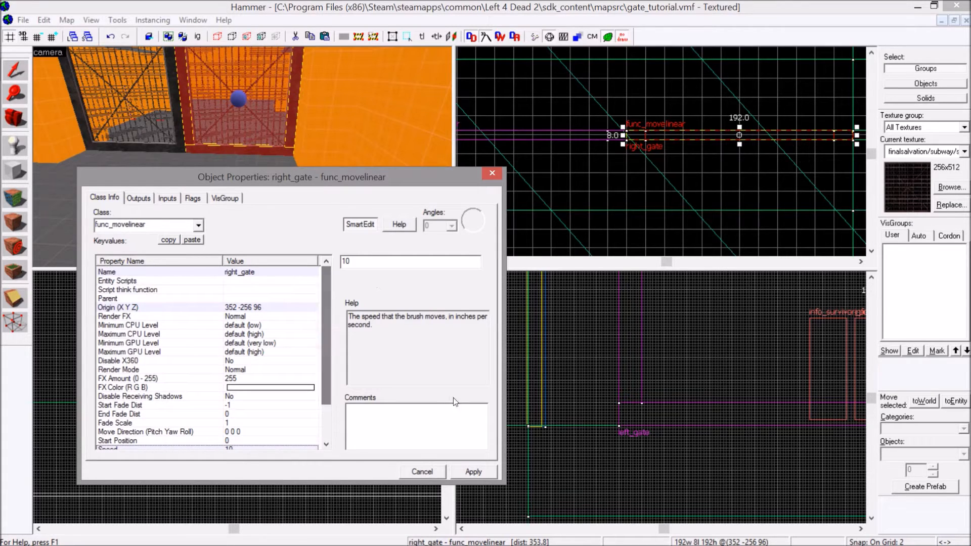
left_click(487, 177)
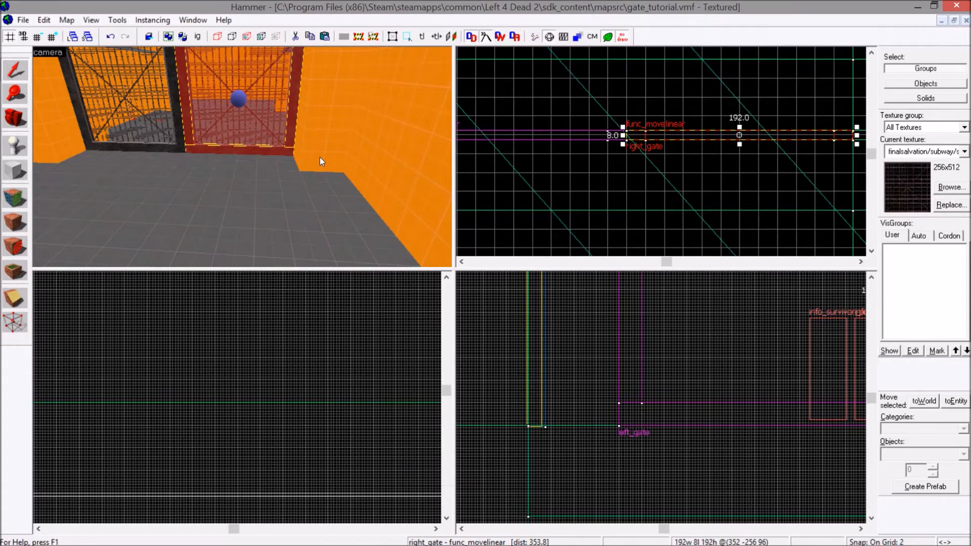
Clear the gate selection and choose tools/toolsinvisible as the current texture.
key("z")
key("w")
key("s")
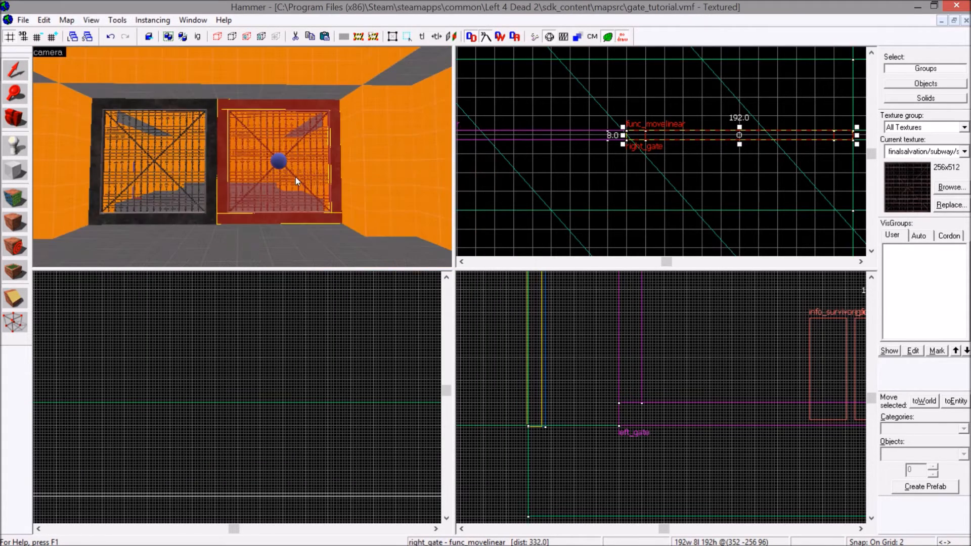
left_click(548, 169)
key("s")
key("s")
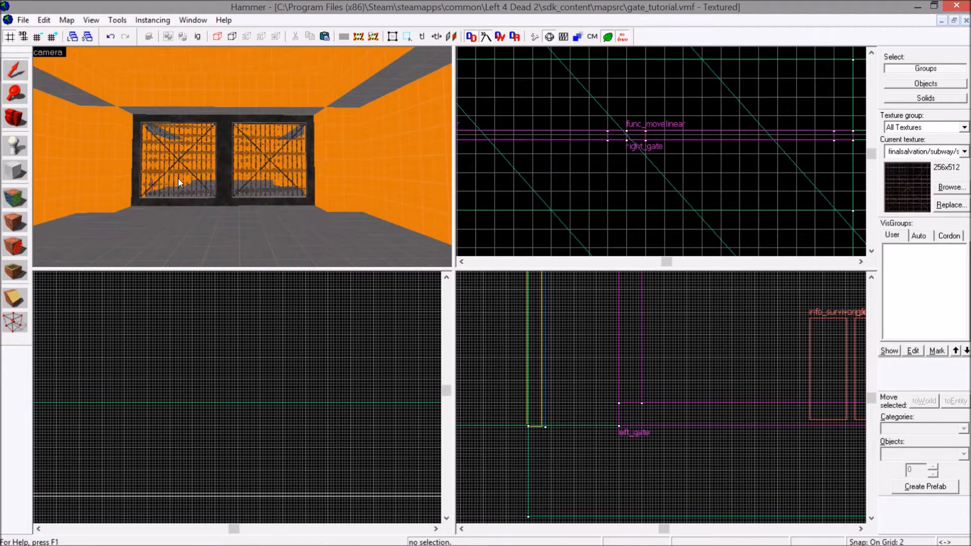
left_click(23, 180)
left_click(424, 299)
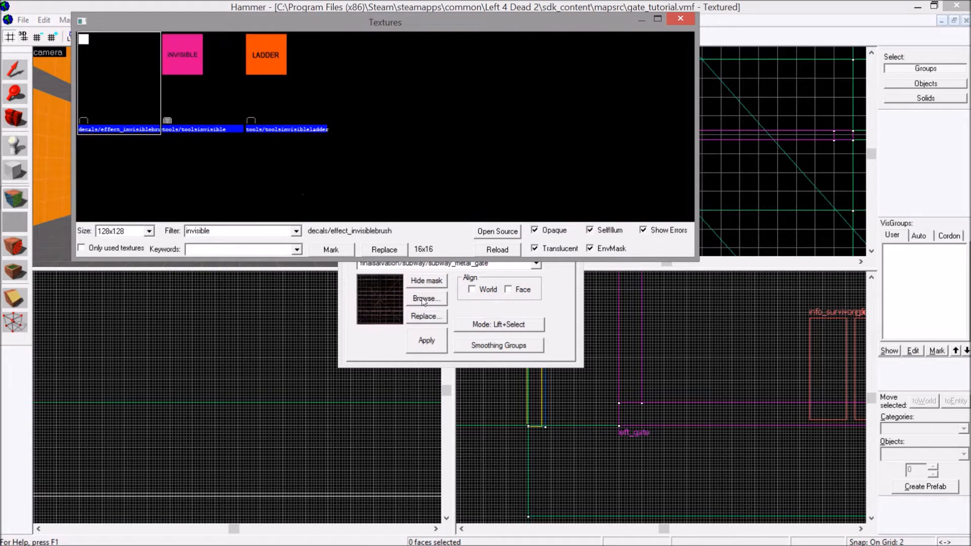
double_click(234, 90)
left_click(14, 69)
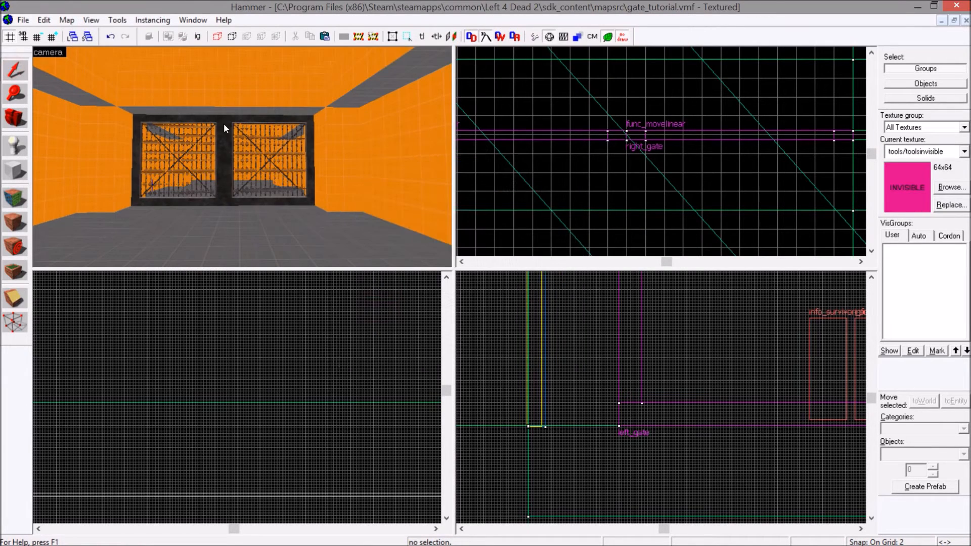
Name the generator switch prop_dynamic prop_button_gate, apply the name and close its properties.
key("z")
key("z")
double_click(246, 217)
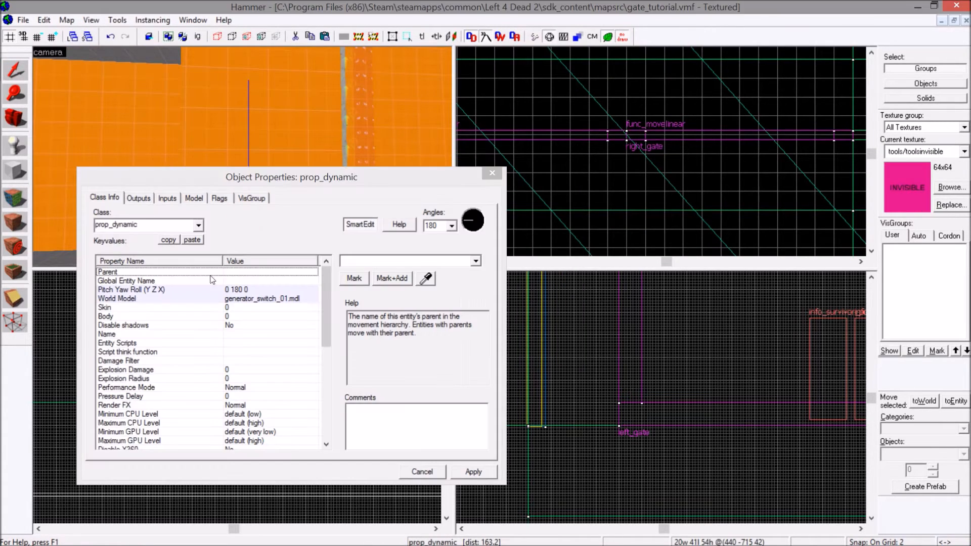
left_click(166, 335)
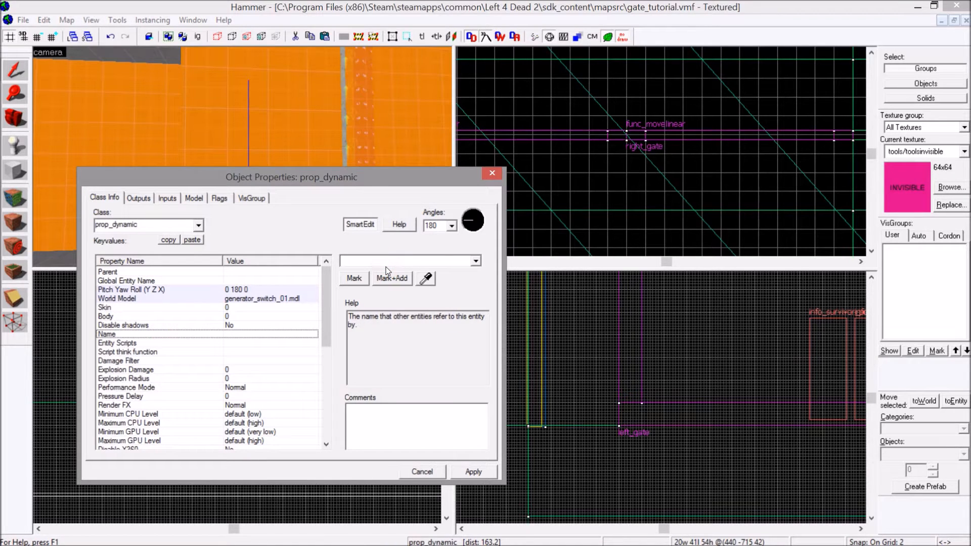
type("prop_button_gate")
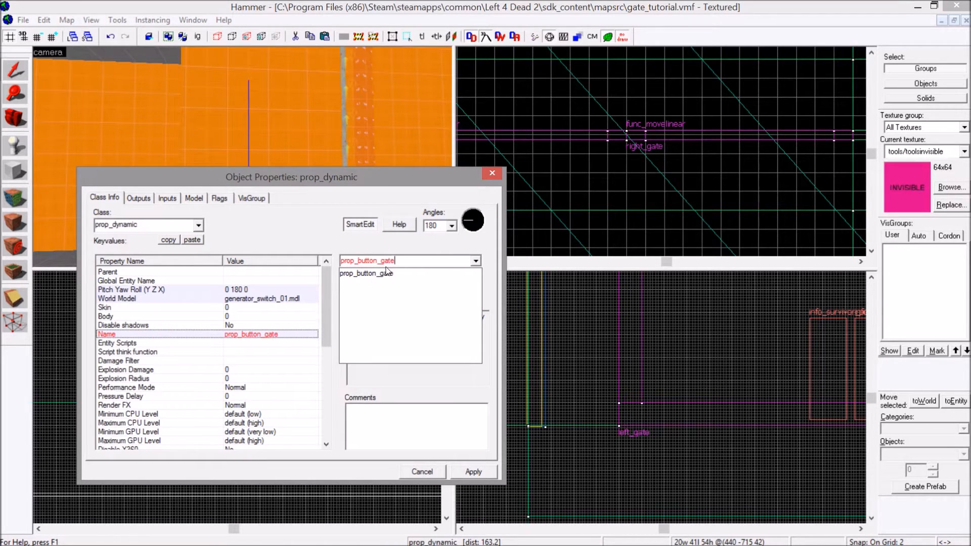
left_click(387, 273)
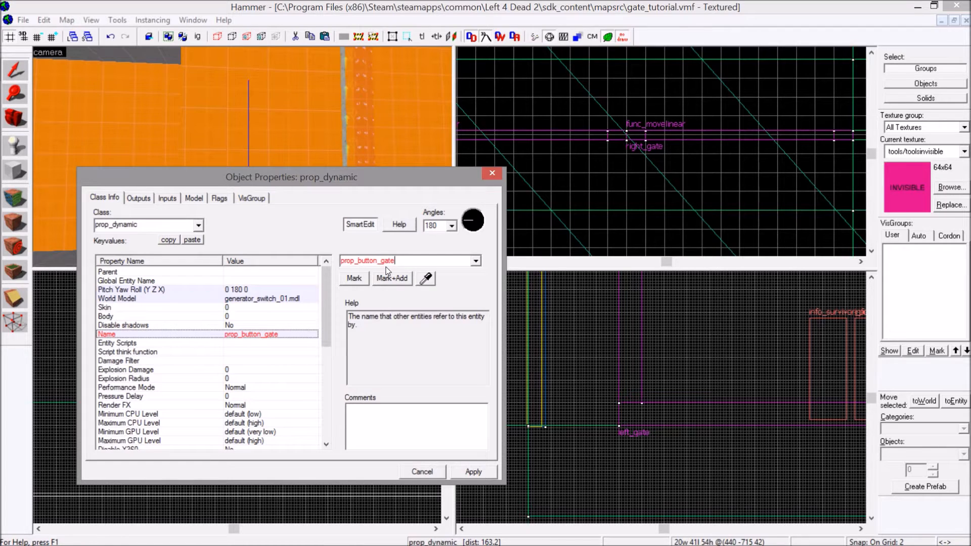
left_click(457, 467)
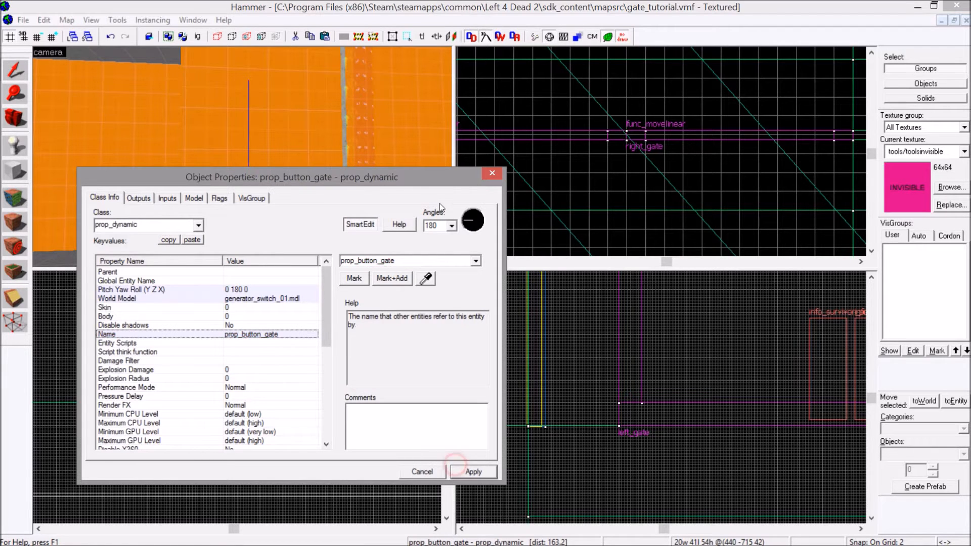
left_click(487, 174)
Create an invisible-textured block about 2 wide, 18 long and 35 high over the front of the switch box.
left_click(269, 207)
left_click(256, 207)
left_click(15, 171)
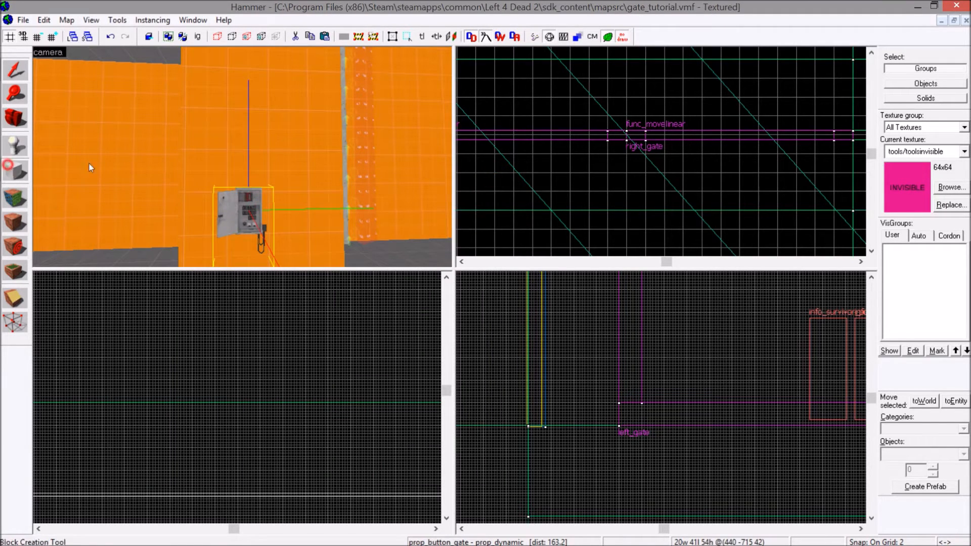
scroll(726, 90, "down", 5)
scroll(735, 158, "up", 20)
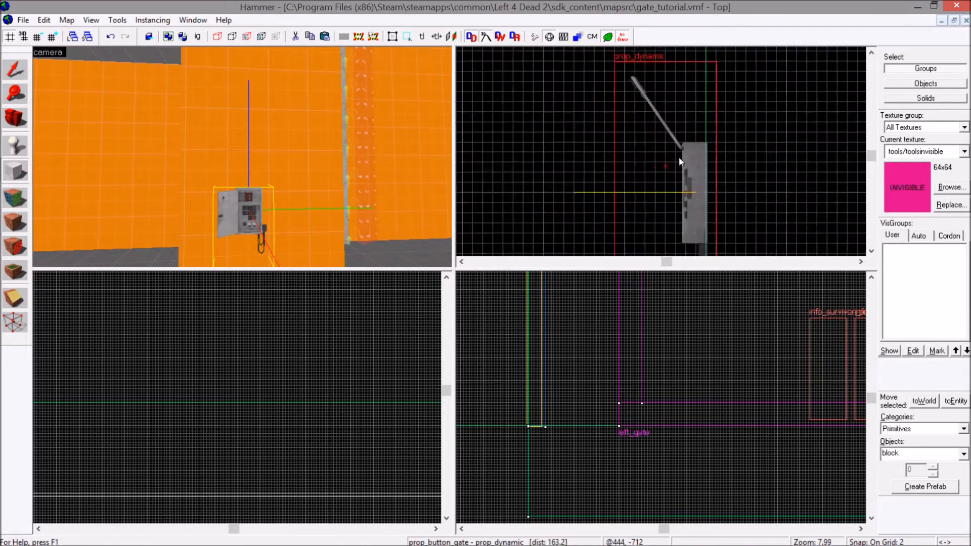
mouse_move(685, 150)
left_mouse_down()
mouse_move(672, 179)
mouse_move(675, 163)
left_mouse_up()
scroll(696, 361, "down", 12)
scroll(698, 361, "up", 10)
scroll(678, 352, "up", 9)
left_click_drag(673, 402, 679, 363)
key("Return")
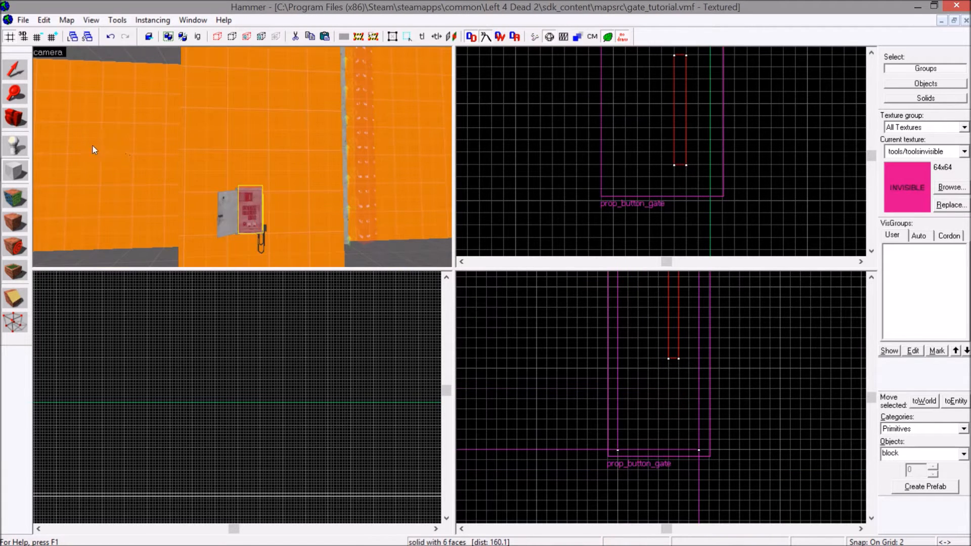
Lower the invisible block's top edge to fit the switch box, making it about 32 units high.
key("z")
key("w")
key("z")
left_click(20, 75)
scroll(699, 397, "up", 2)
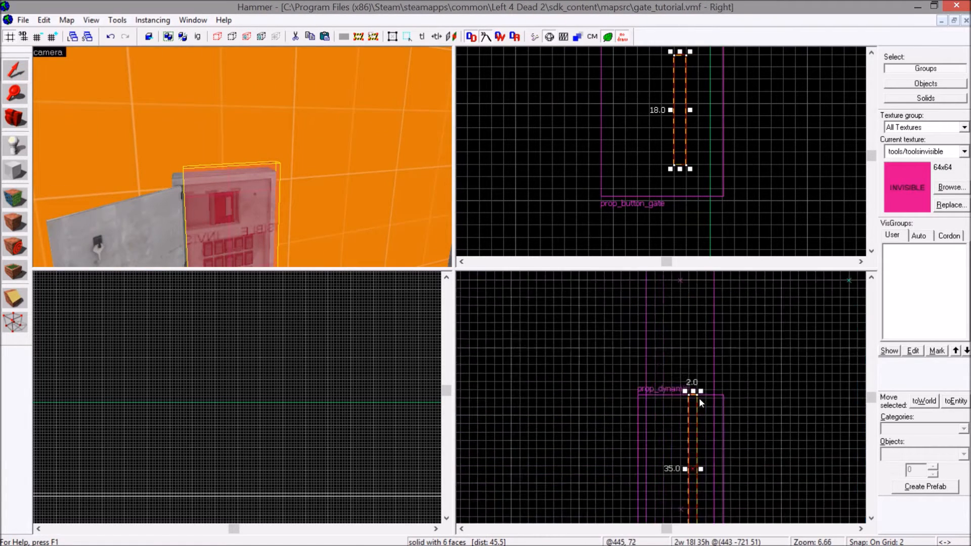
left_click_drag(689, 388, 690, 406)
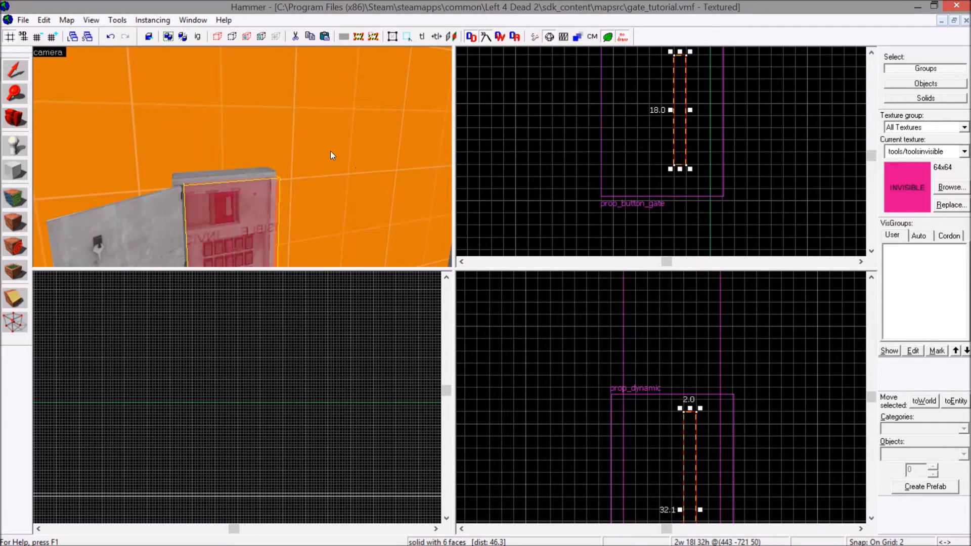
key("z")
key("d")
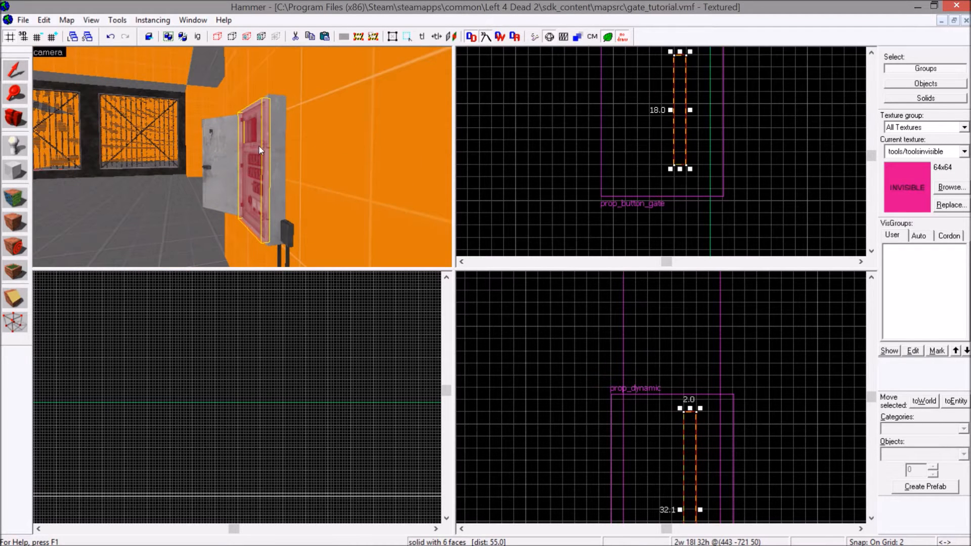
Tie the invisible block to an entity of class func_button and apply the class.
key("ctrl+t")
double_click(147, 224)
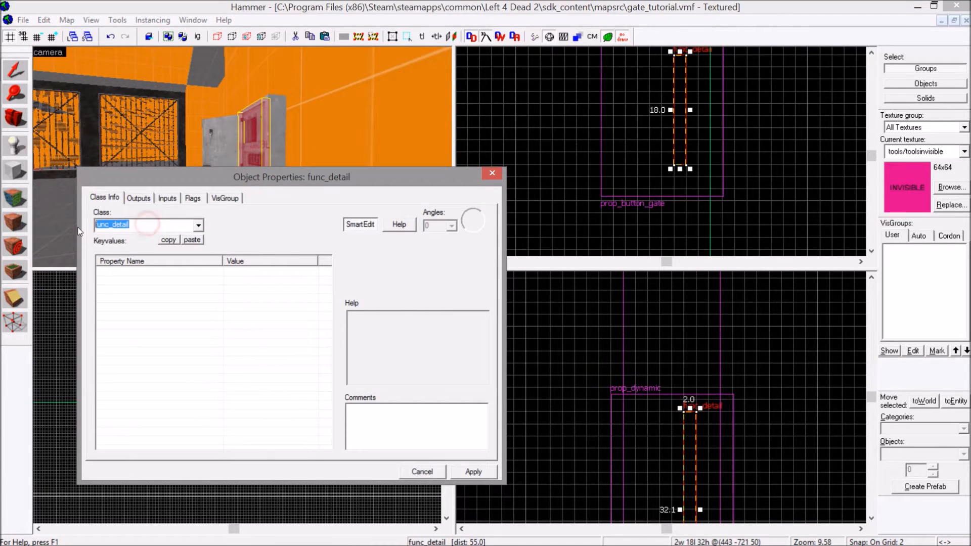
type("button")
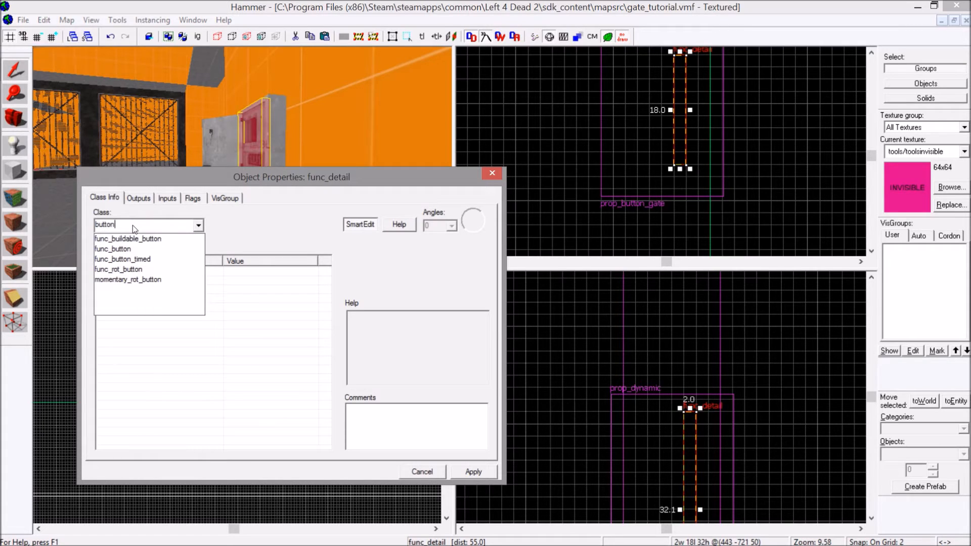
left_click(112, 249)
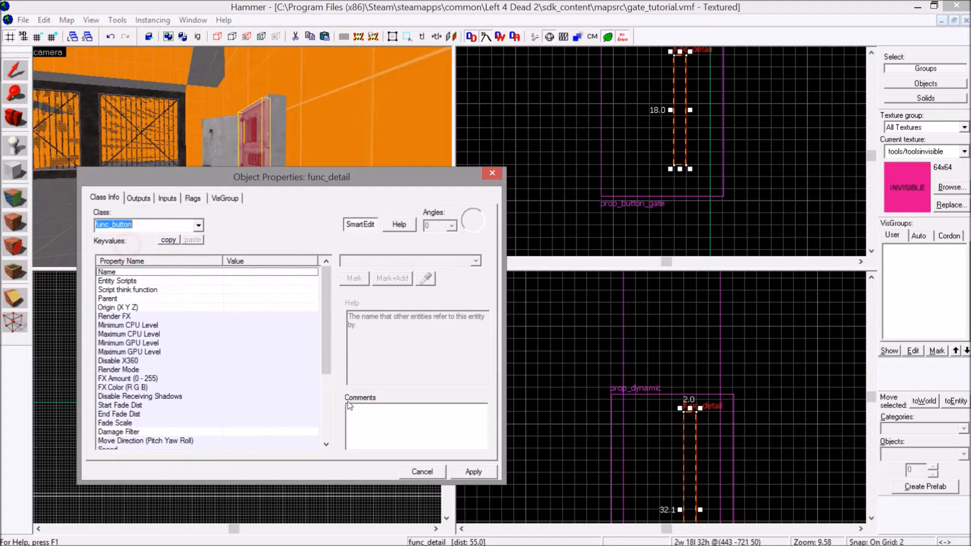
left_click(472, 472)
Name the func_button gate_button and apply the name.
left_click(356, 265)
type("gate_butto")
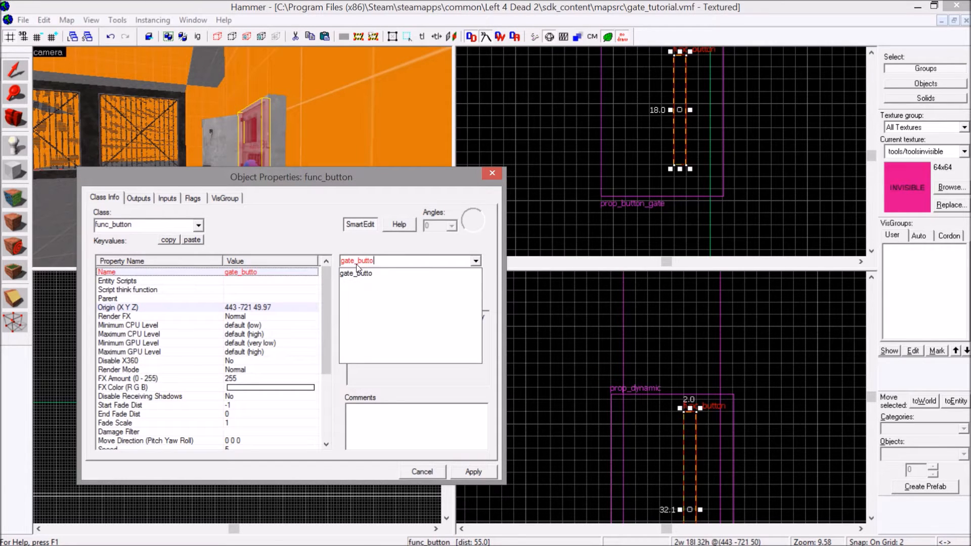
type("n")
left_click(481, 476)
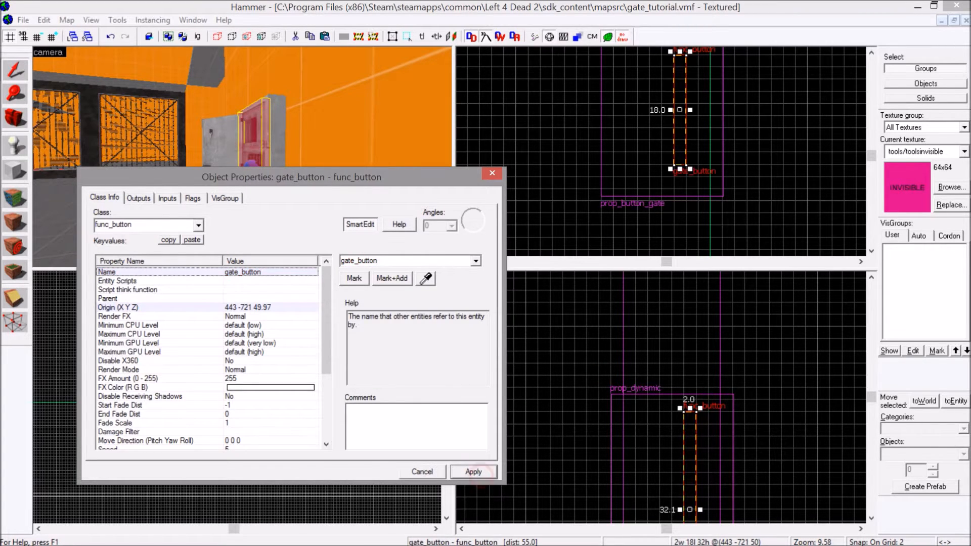
Set the func_button's Glow Entity to prop_button_gate and apply it.
scroll(314, 293, "down", 4)
left_click(115, 383)
left_click(475, 261)
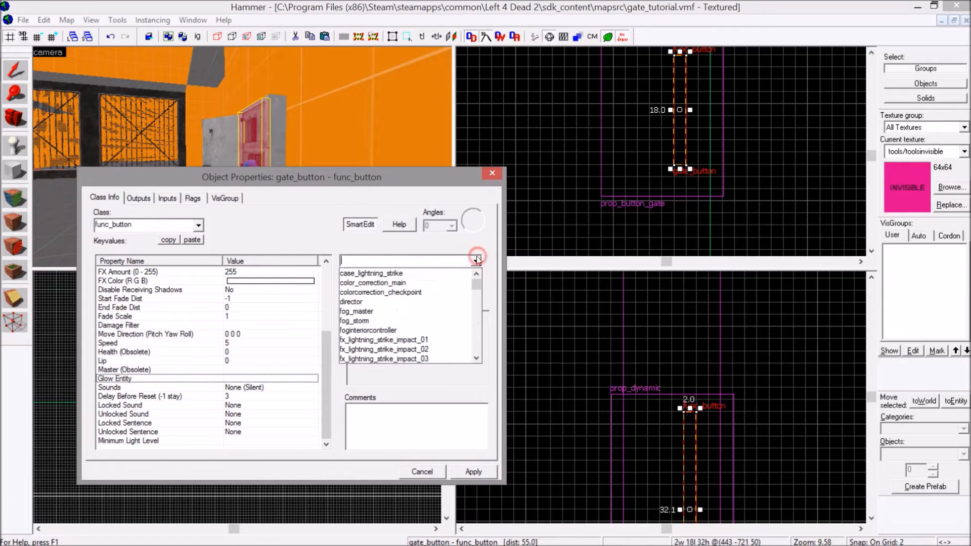
type("gate")
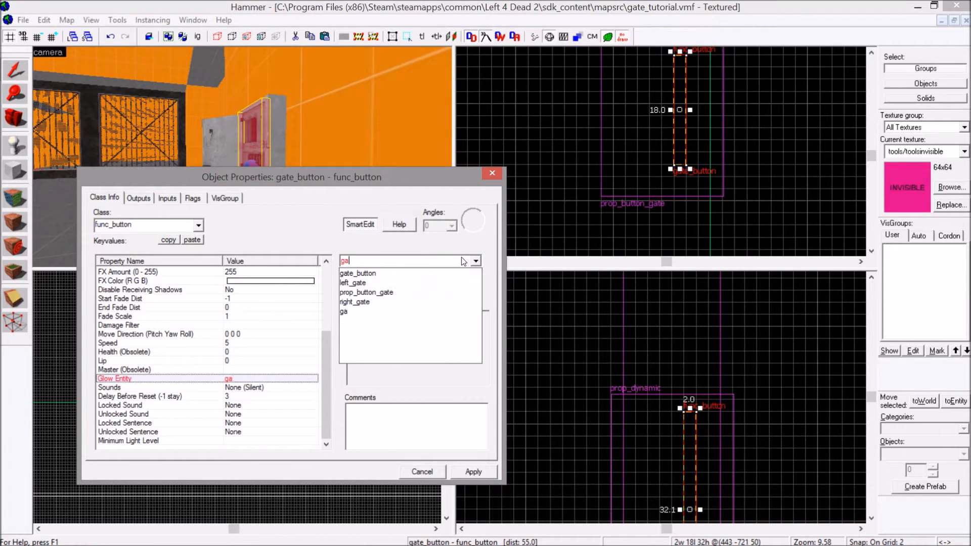
left_click(411, 294)
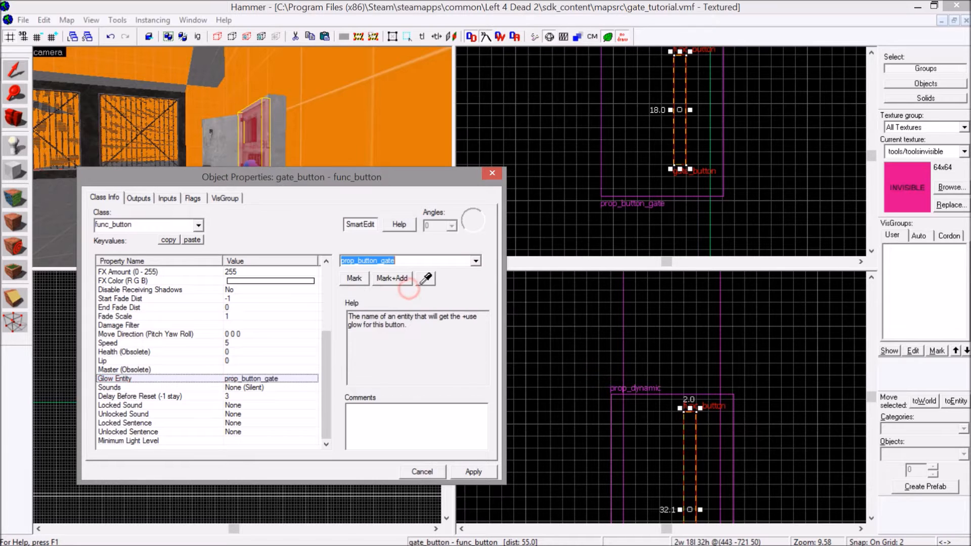
left_click(478, 472)
left_click(269, 119)
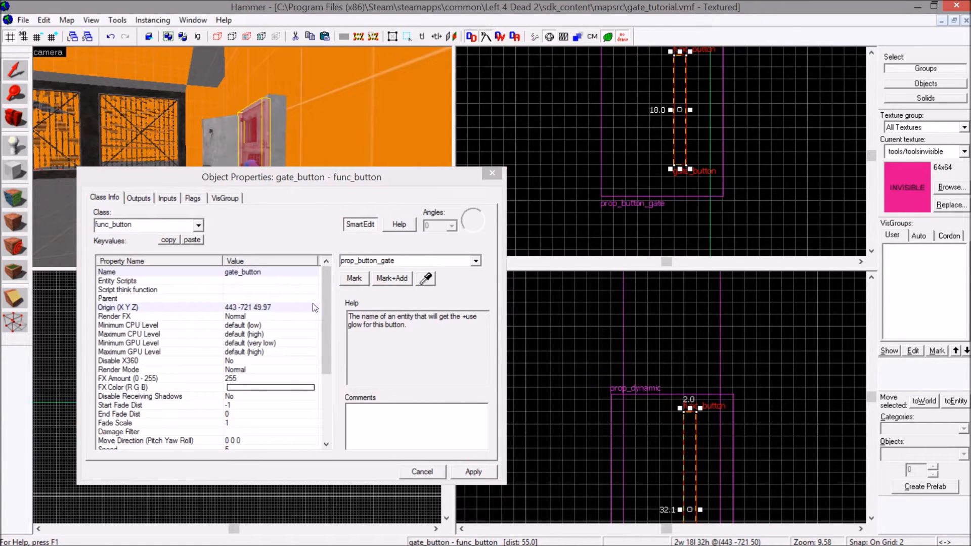
Set the func_button's Delay Before Reset to -1 and apply the change.
scroll(329, 331, "down", 4)
left_click(223, 396)
double_click(369, 261)
type("-1")
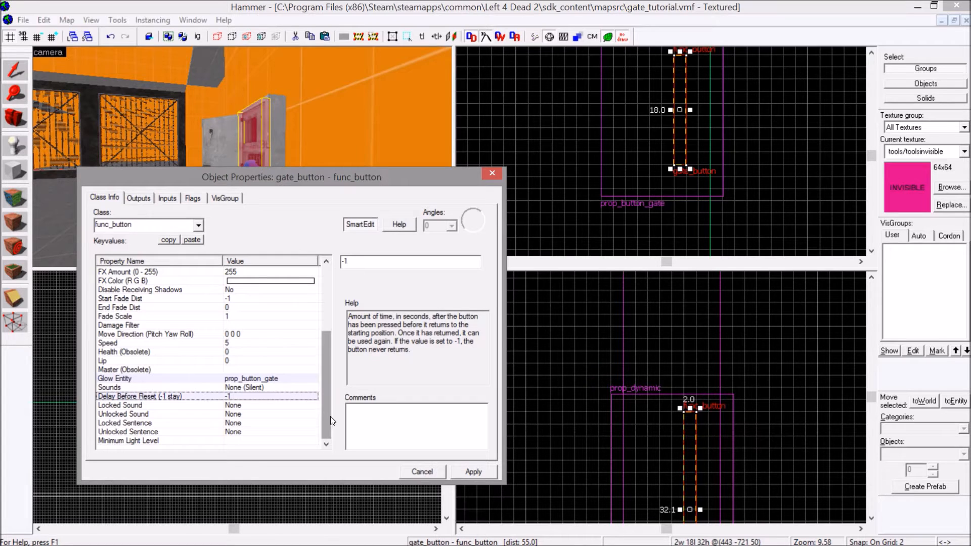
left_click(473, 470)
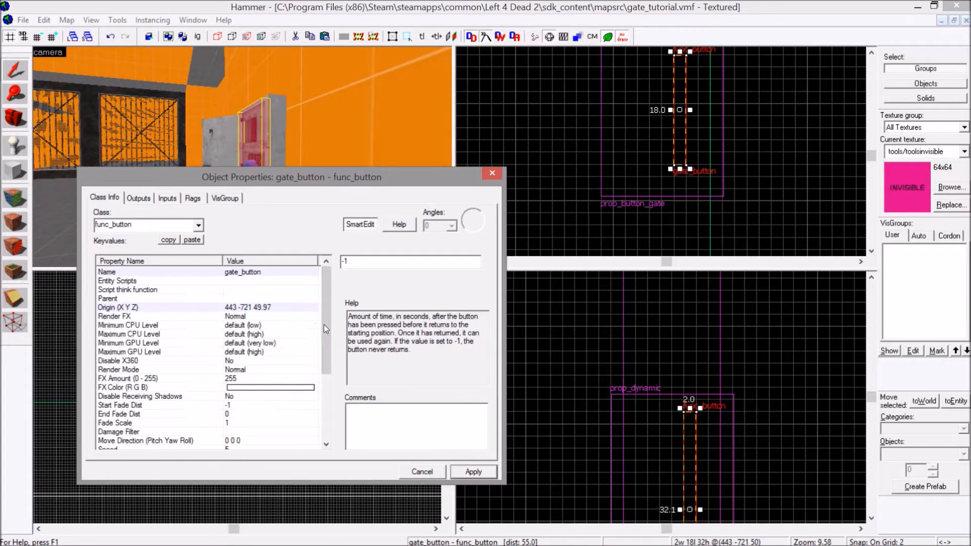
Check the button's sound and speed properties, and apply the Don't move flag to gate_button.
left_click_drag(326, 326, 338, 419)
left_click(234, 388)
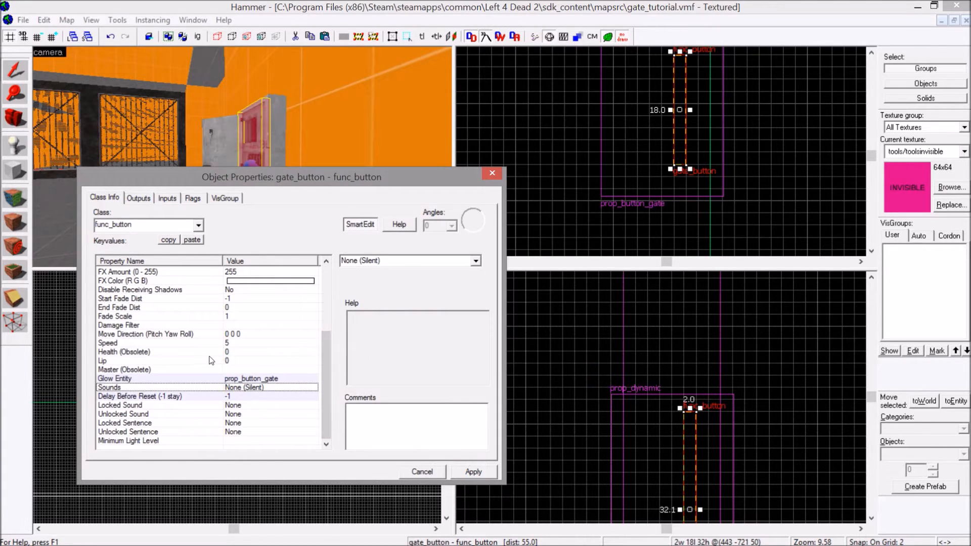
left_click(222, 342)
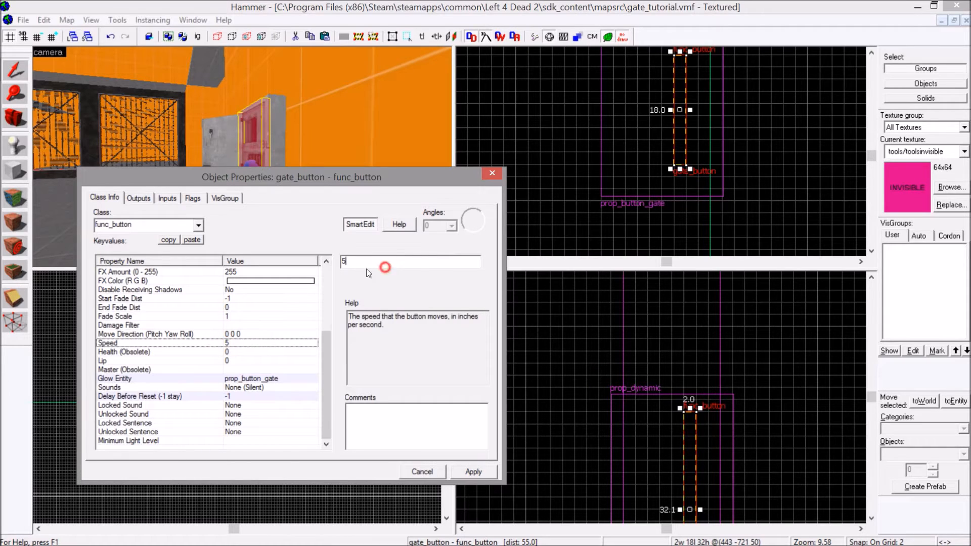
left_click(192, 198)
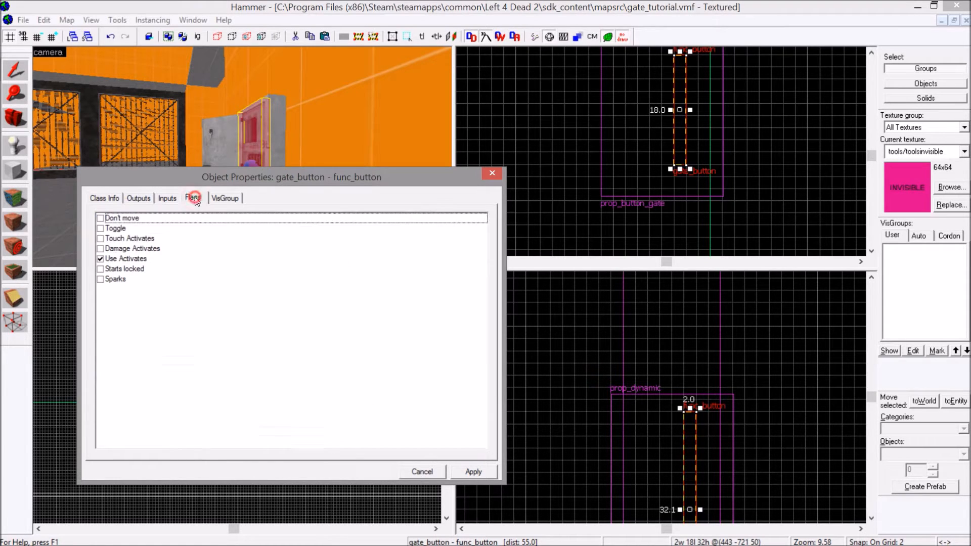
left_click(100, 218)
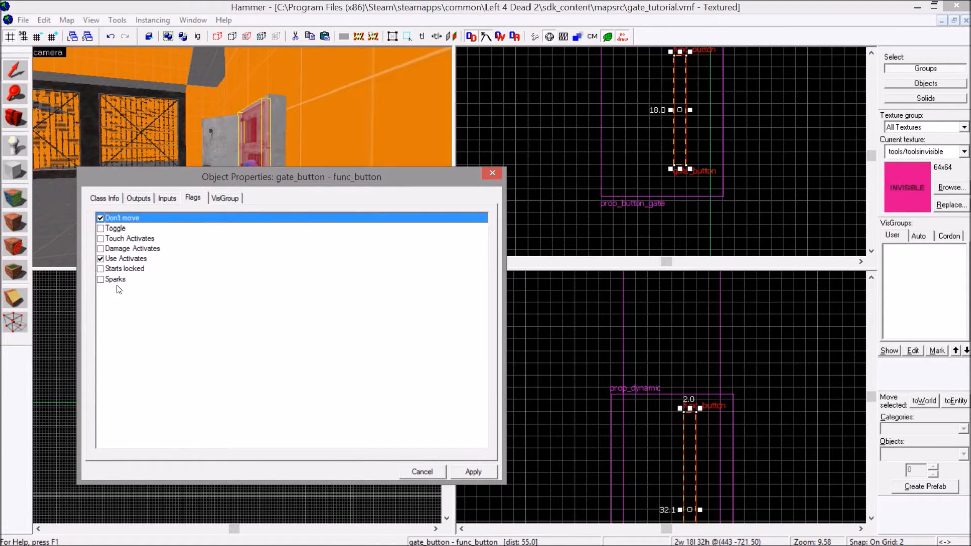
left_click(463, 468)
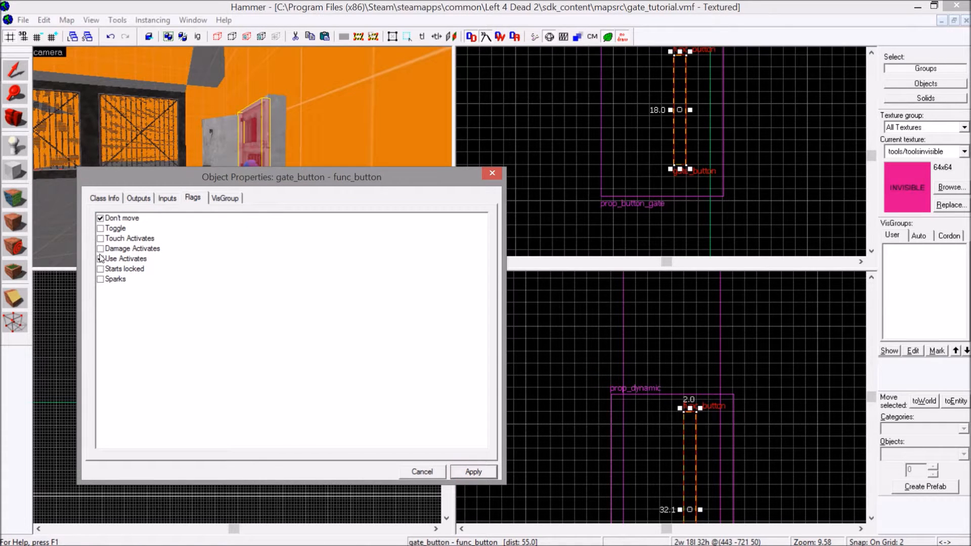
Add an OnPressed output to gate_button that targets right_gate with the Open input.
left_click(108, 197)
left_click_drag(329, 317, 330, 389)
left_click_drag(327, 342, 330, 271)
left_click(139, 198)
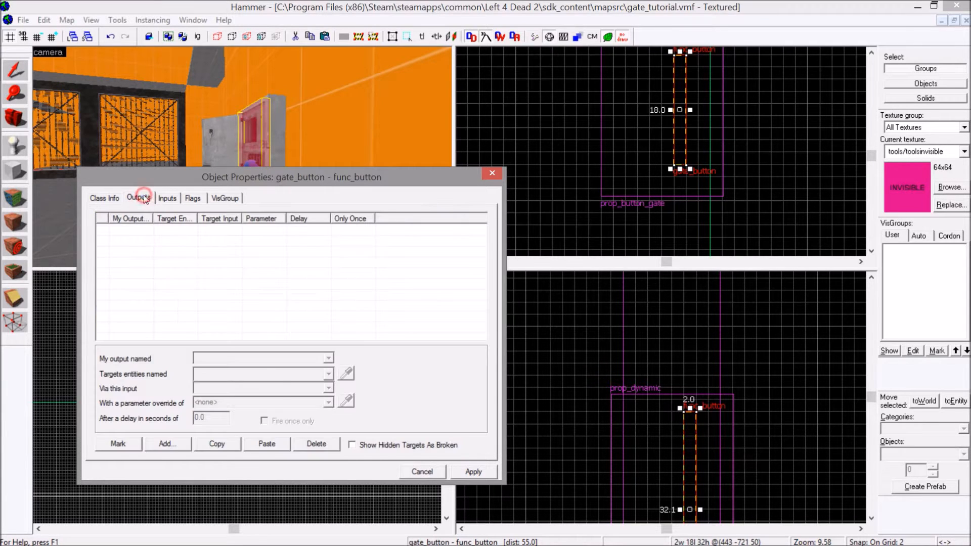
left_click(166, 444)
left_click(328, 359)
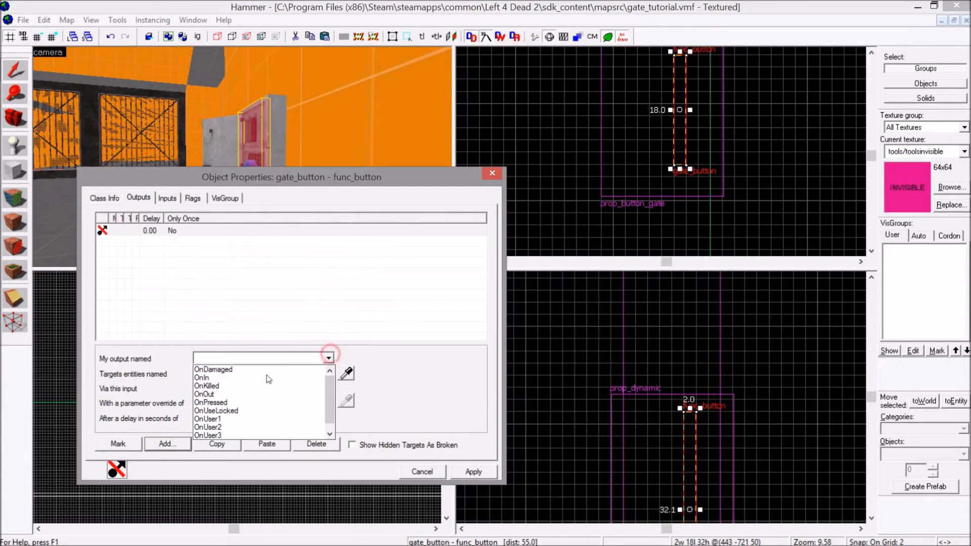
left_click(240, 402)
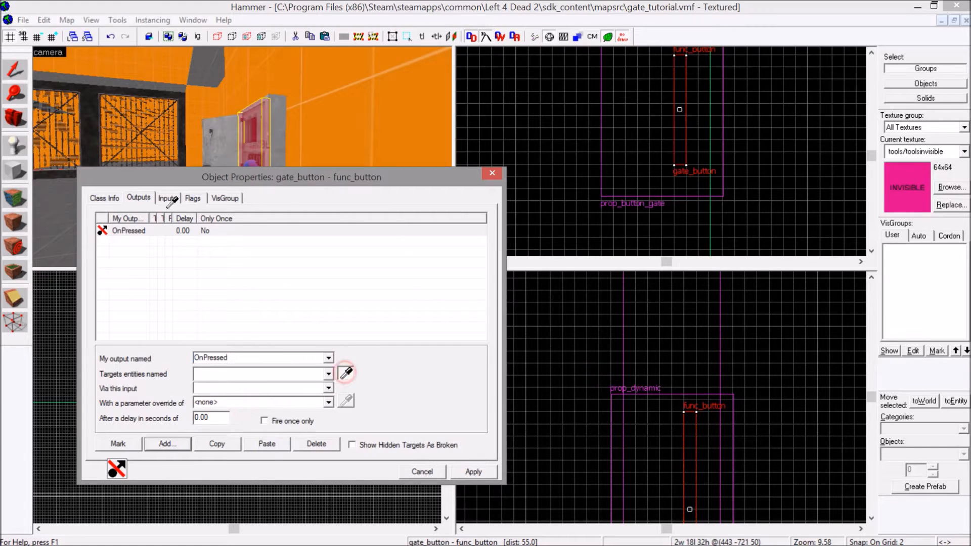
left_click(143, 133)
left_click(328, 389)
scroll(248, 424, "down", 10)
scroll(248, 425, "up", 3)
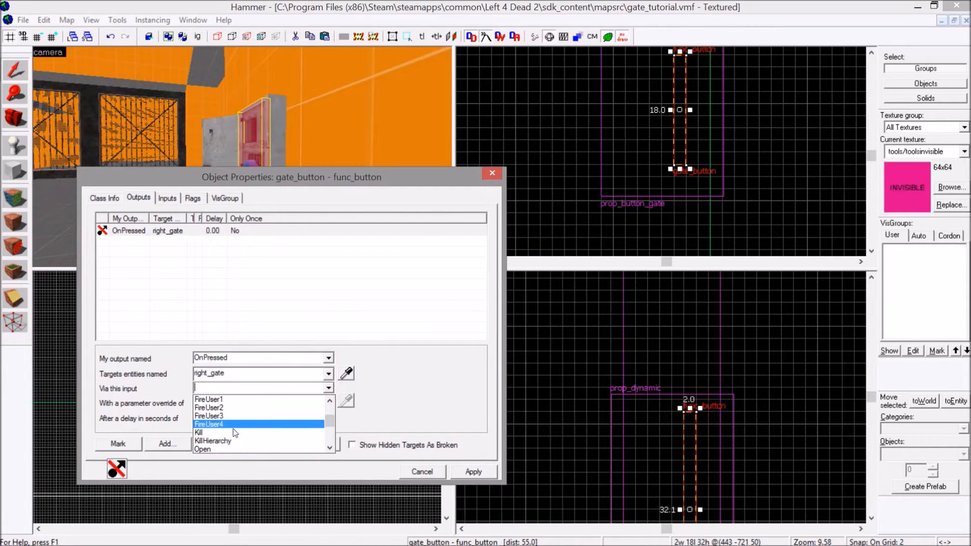
left_click(225, 442)
Duplicate the OnPressed Open output, retarget the copy to left_gate and apply the outputs.
left_click(224, 445)
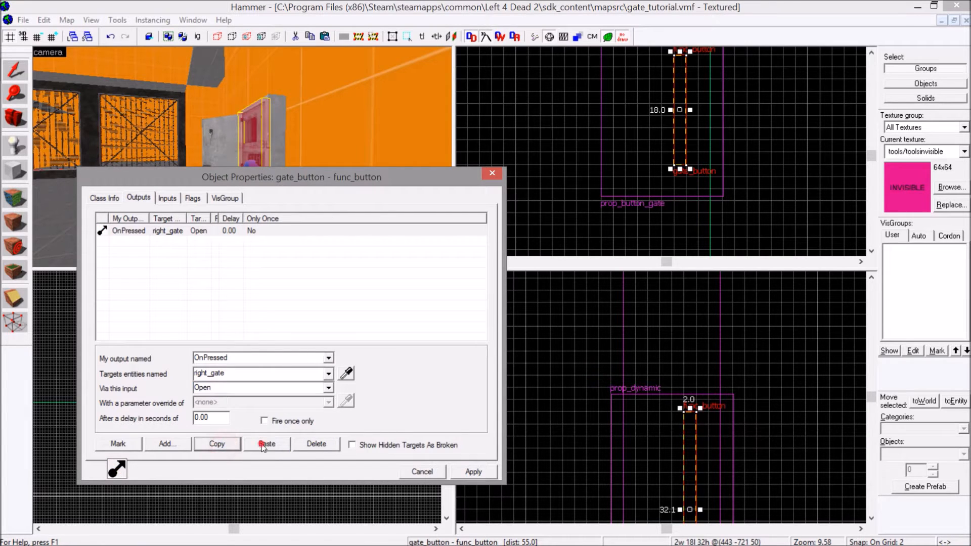
left_click(267, 444)
left_click(329, 373)
scroll(247, 418, "up", 1)
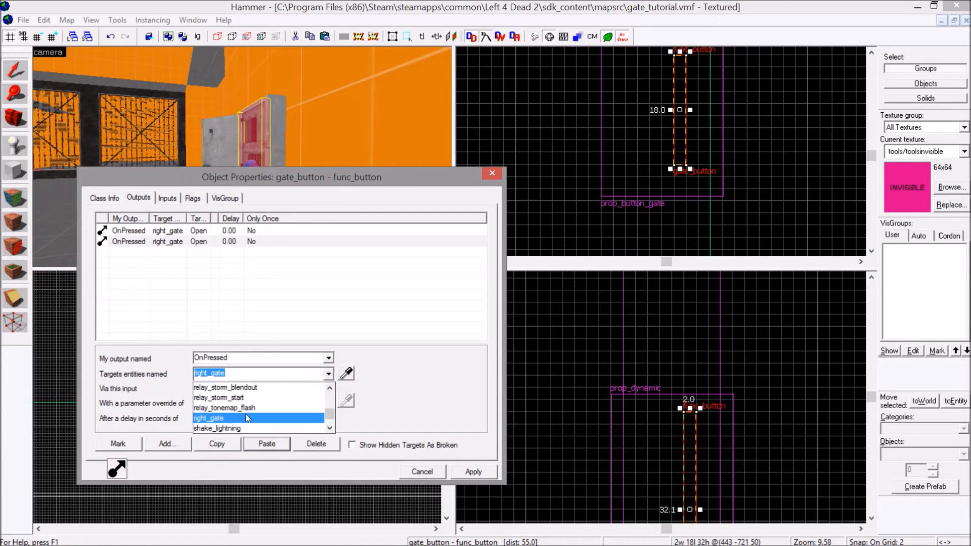
type("lefT")
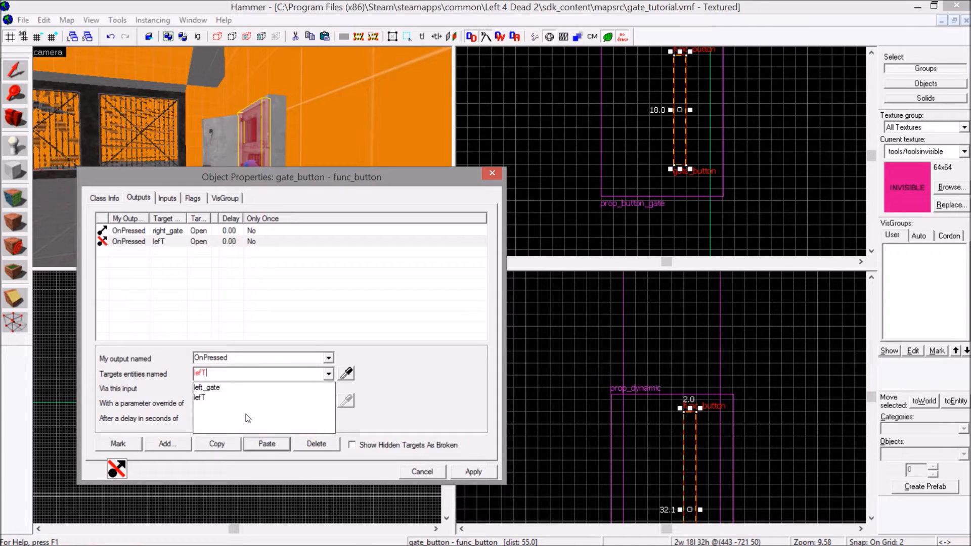
left_click(242, 388)
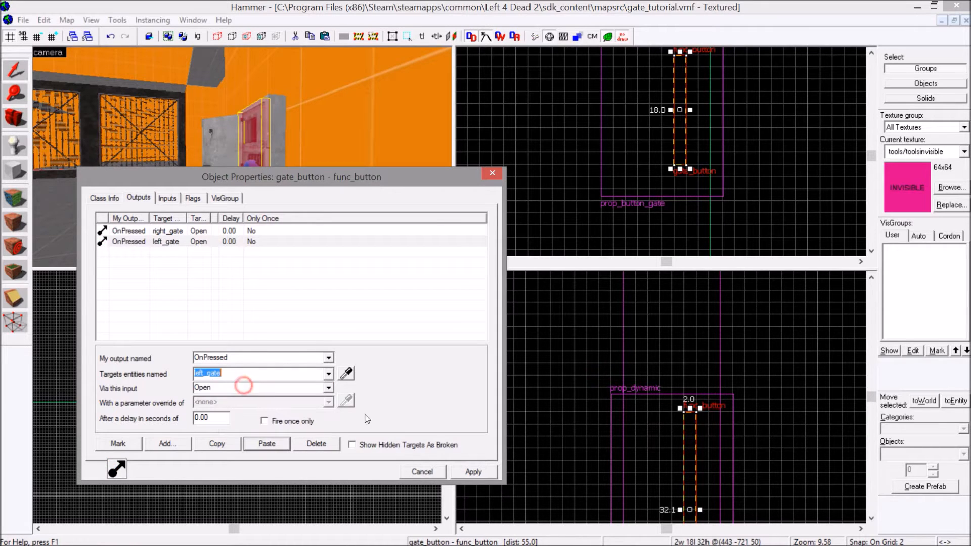
left_click(458, 467)
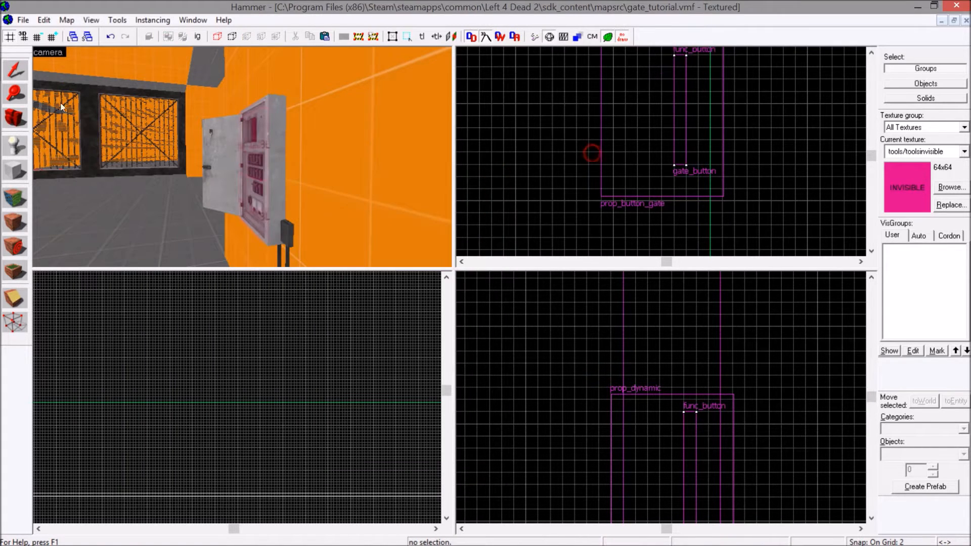
Place an ambient_generic entity on the floor in front of the middle of the double gate.
left_click(7, 146)
double_click(901, 454)
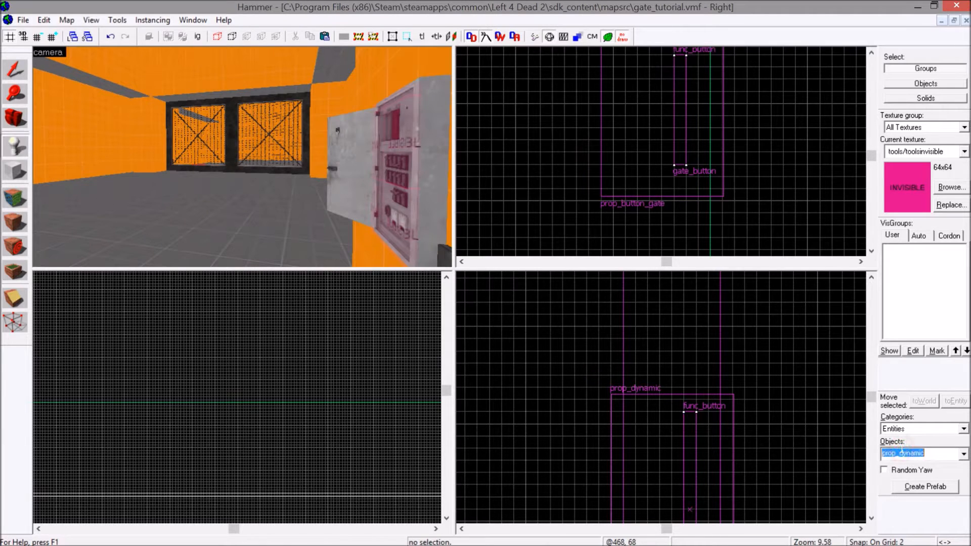
type("gener")
left_click(913, 321)
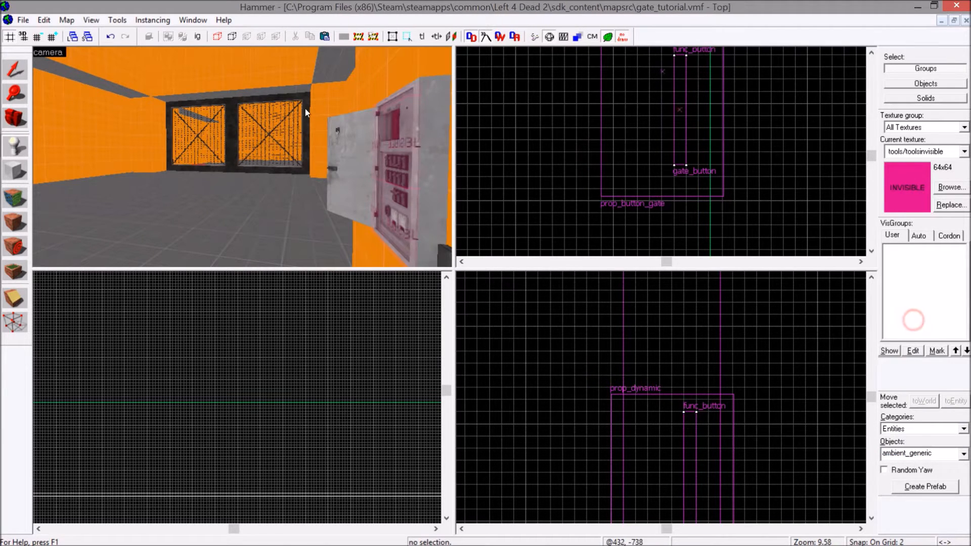
scroll(248, 126, "up", 5)
left_click(196, 207)
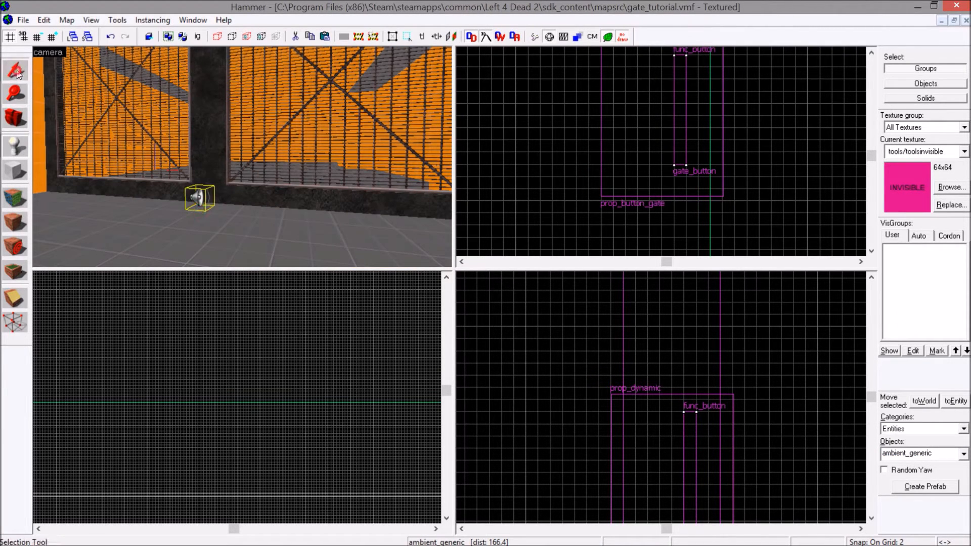
Set the ambient_generic's Sound Name to elevatorbell.wav from the raw elevator sounds and check its maximum audible distance.
left_click(15, 69)
double_click(200, 198)
left_click(156, 299)
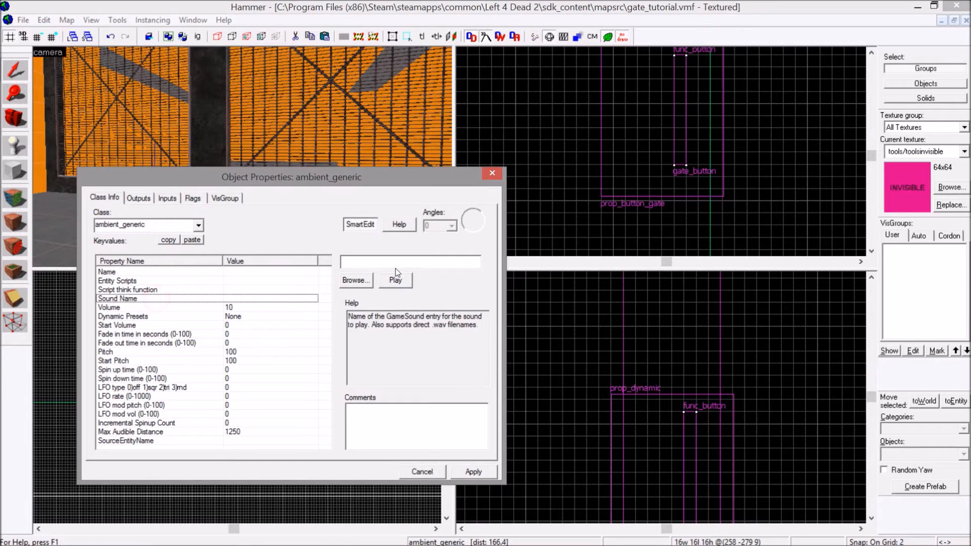
left_click(354, 277)
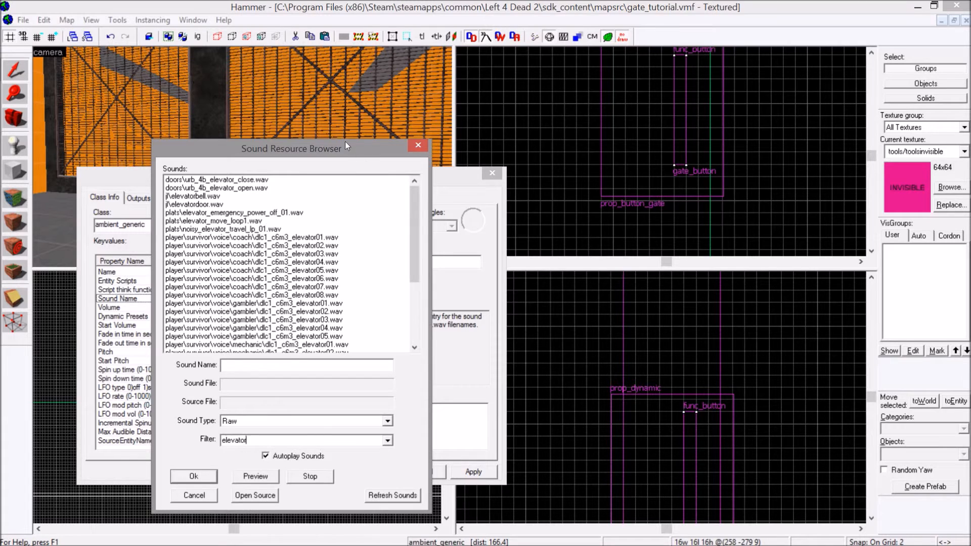
left_click(217, 197)
double_click(217, 197)
left_click(222, 436)
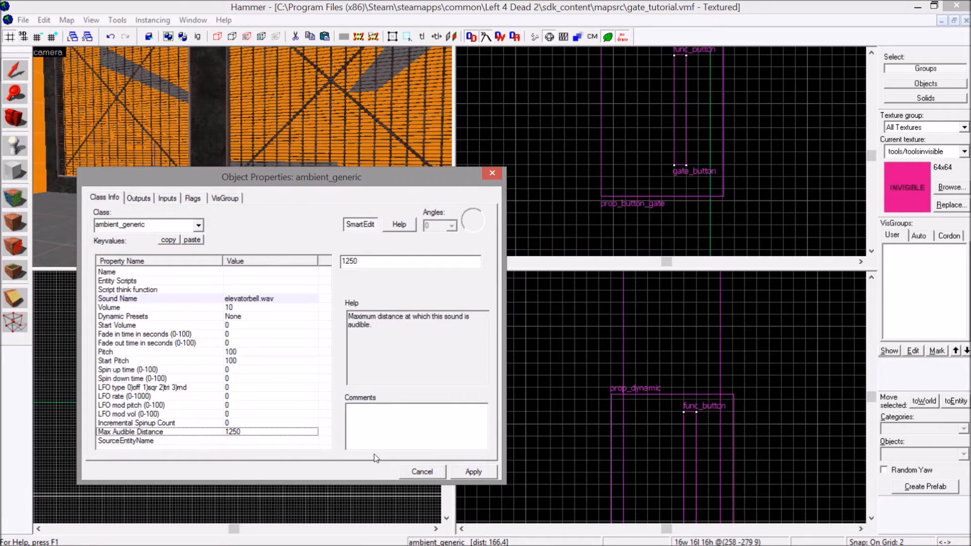
Name the ambient_generic gate_ding, apply the name and close its properties.
left_click(250, 270)
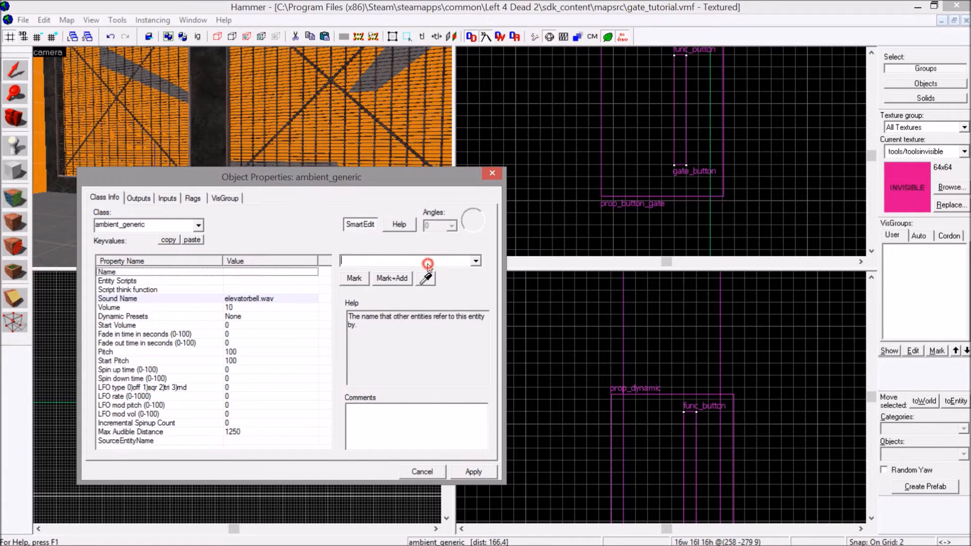
type("gate_ding")
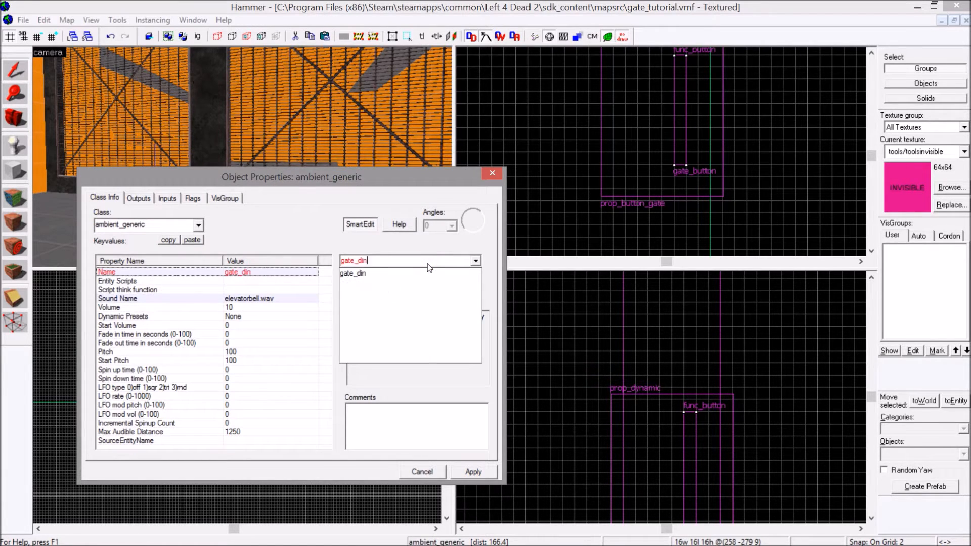
left_click(466, 469)
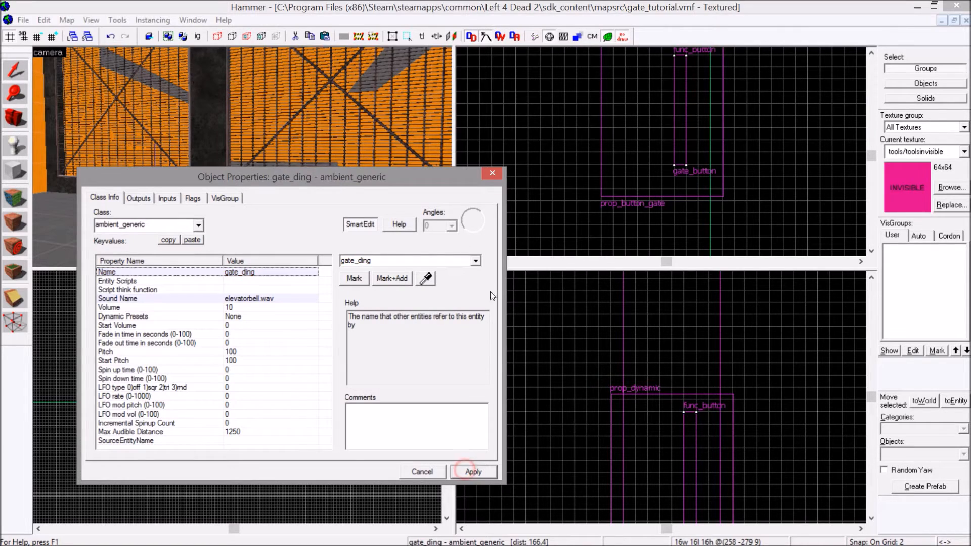
left_click(492, 174)
Raise the gate_ding entity to a height of about 96 and move it against the gate, at about 256 -268 96.
scroll(652, 429, "down", 10)
scroll(627, 390, "down", 5)
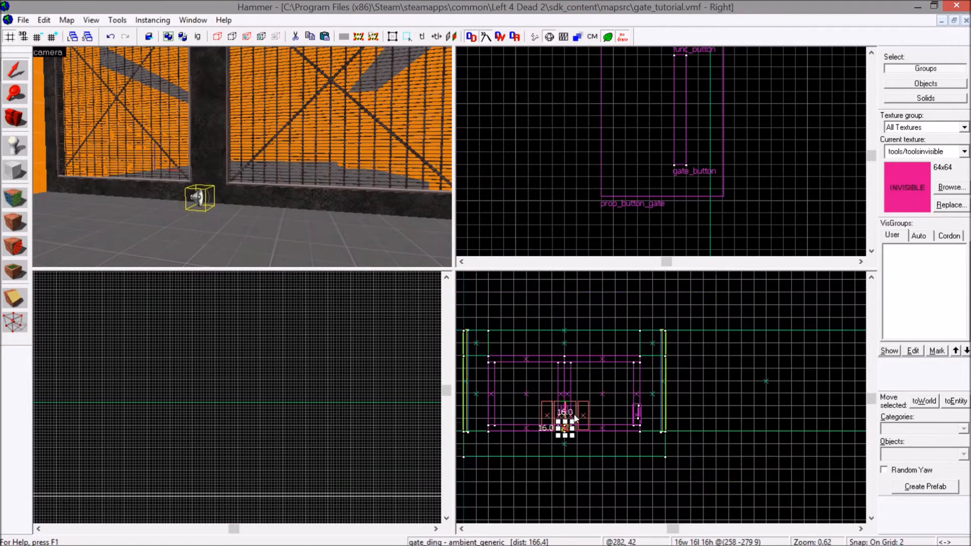
scroll(573, 410, "up", 5)
left_click_drag(554, 449, 541, 380)
scroll(554, 363, "up", 5)
scroll(554, 363, "up", 4)
scroll(632, 145, "down", 13)
scroll(633, 145, "up", 10)
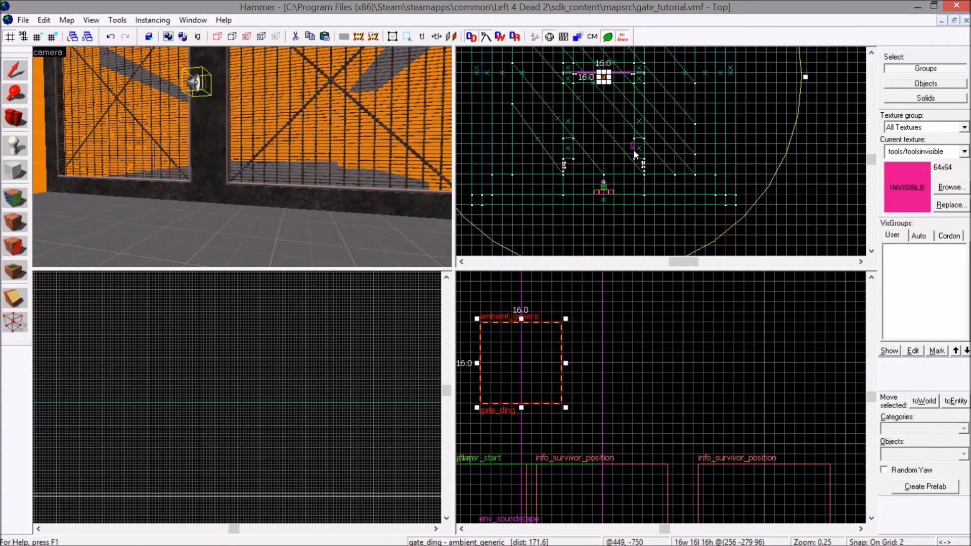
left_click_drag(621, 148, 620, 108)
Add an OnPressed output to the gate_button func_button that targets gate_ding via the PlaySound input.
key("z")
key("s")
key("z")
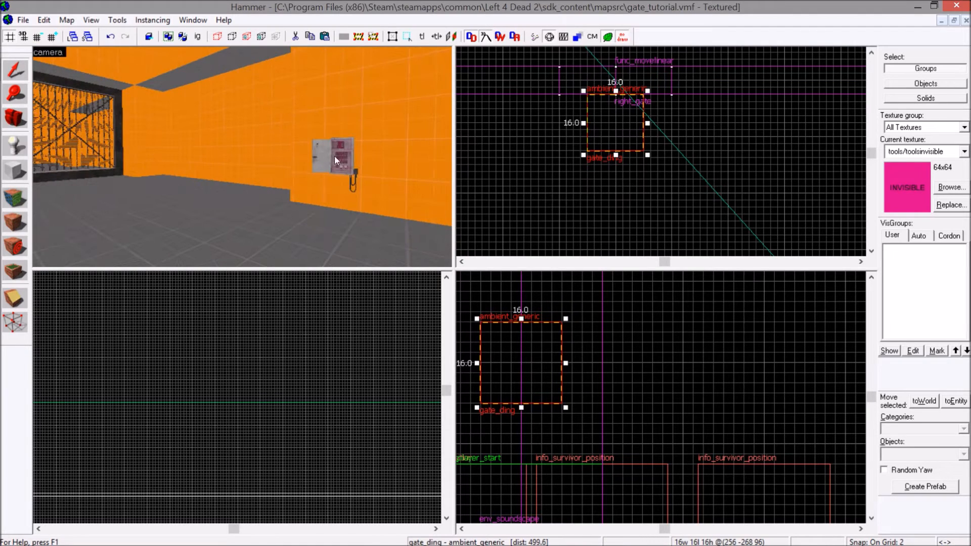
double_click(335, 156)
left_click(138, 197)
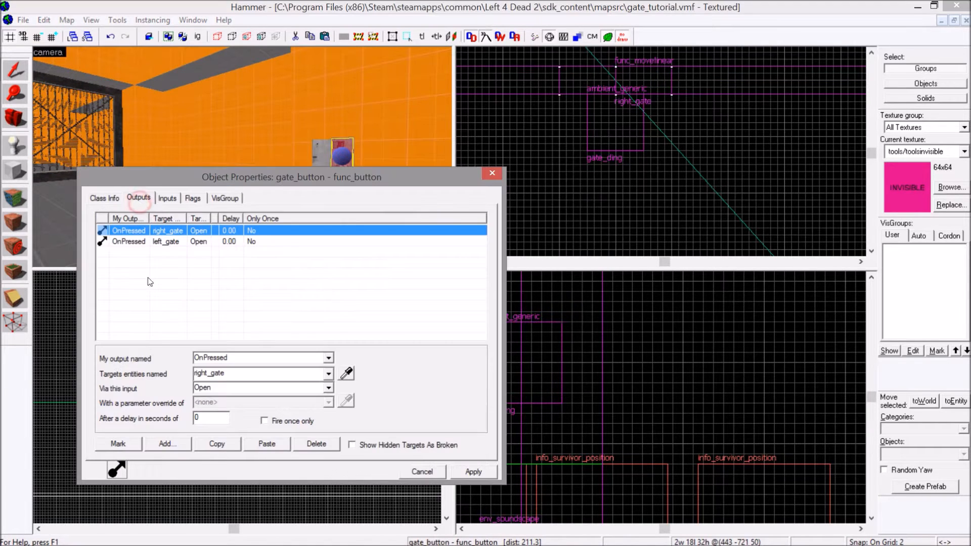
left_click(171, 444)
left_click(328, 359)
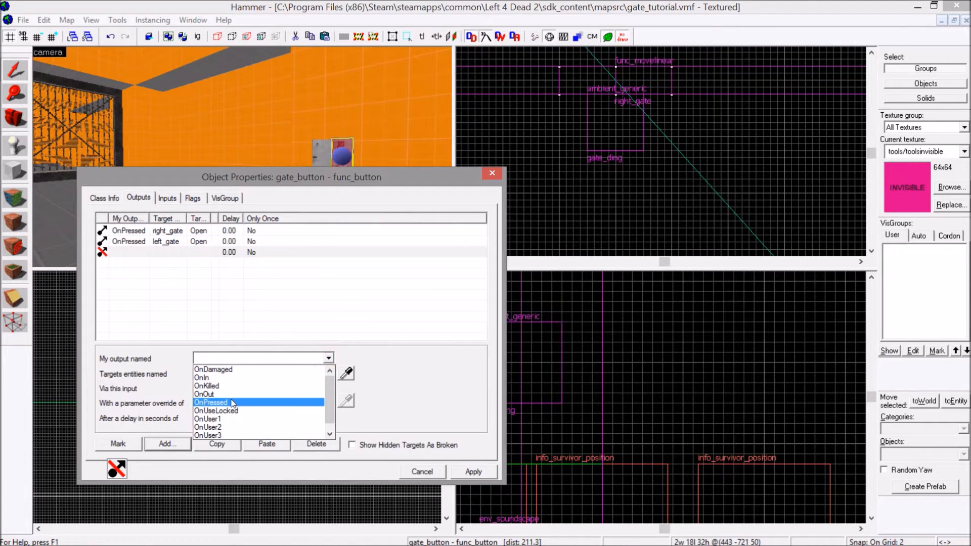
left_click(231, 400)
type("ding")
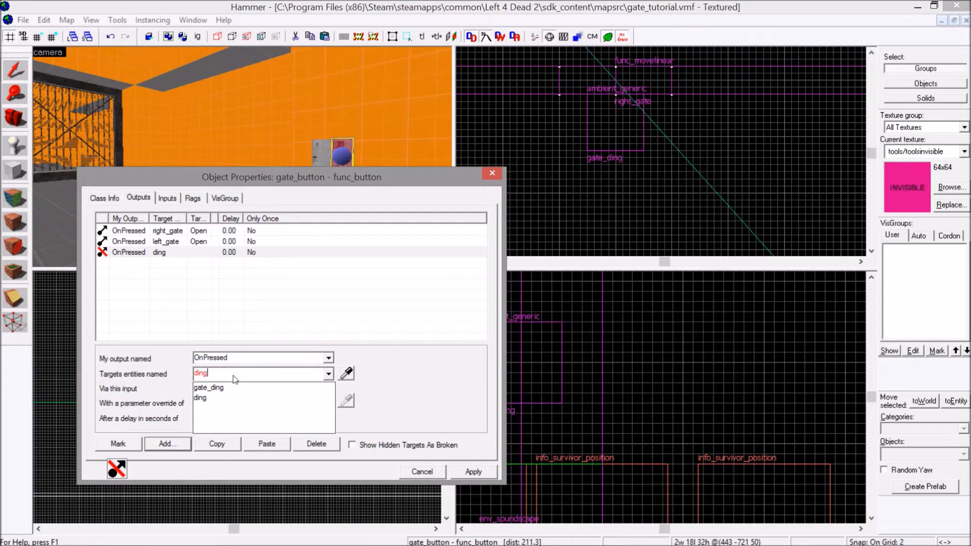
left_click(232, 388)
left_click(327, 388)
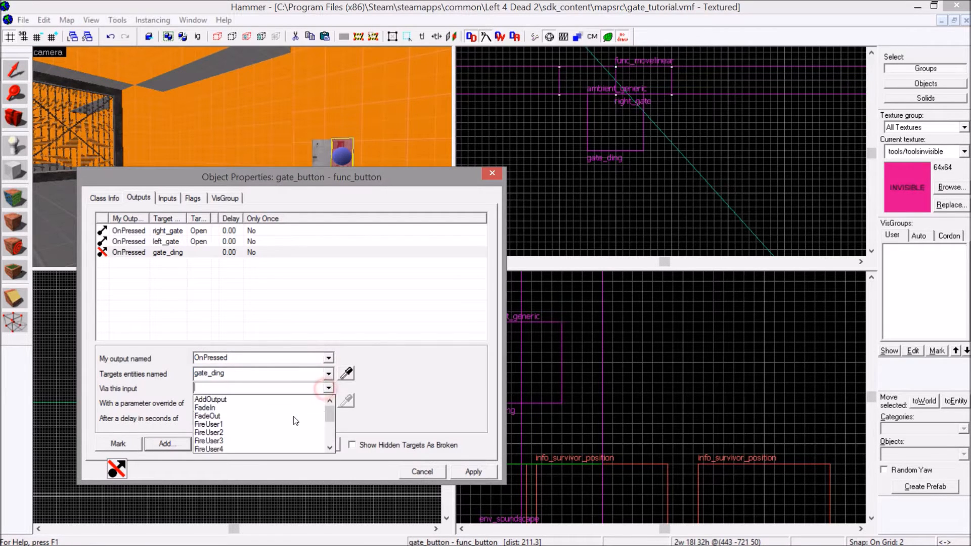
left_click(225, 407)
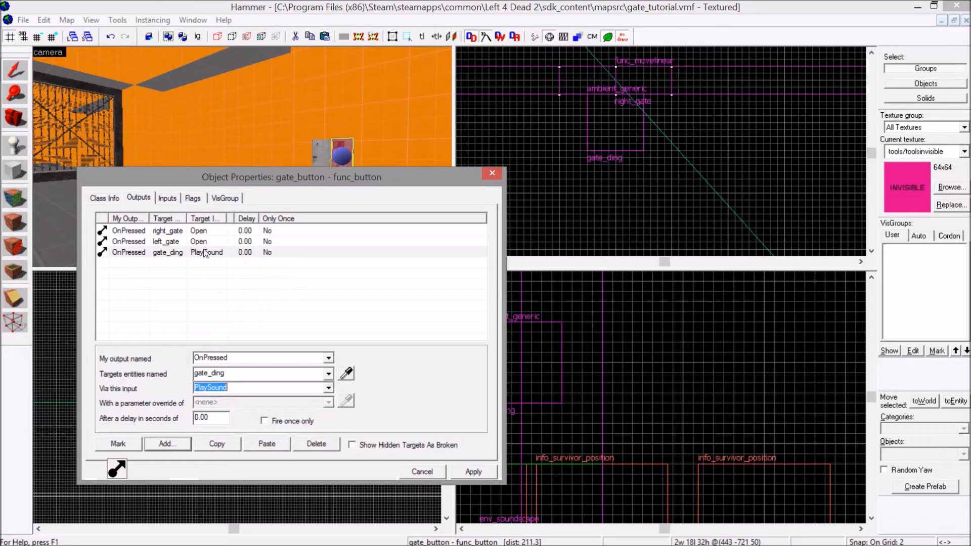
Set a 1.00 second delay on the button's two Open outputs for right_gate and left_gate, and apply it.
left_click(199, 232)
left_click(199, 242, "shift")
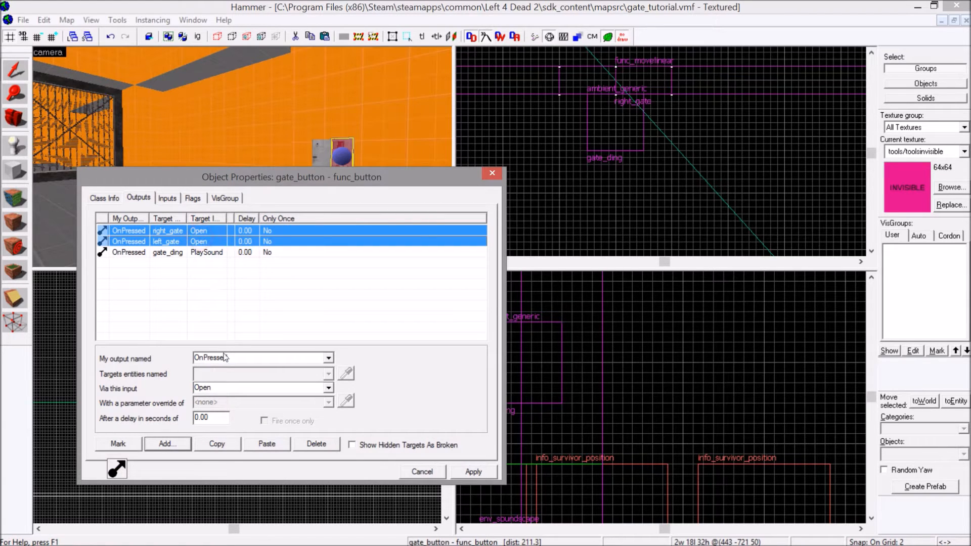
double_click(212, 418)
left_click(486, 467)
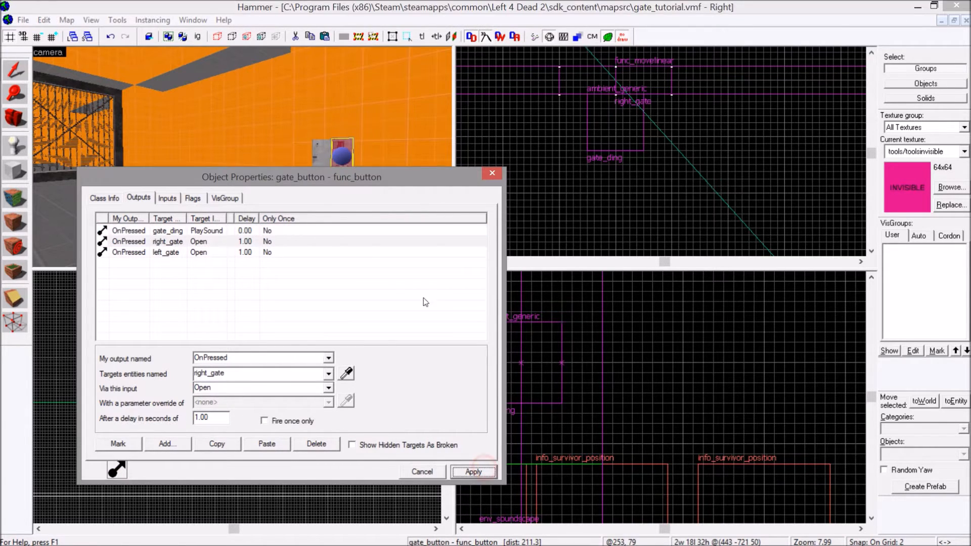
Close the button's properties and save the map.
key("Left")
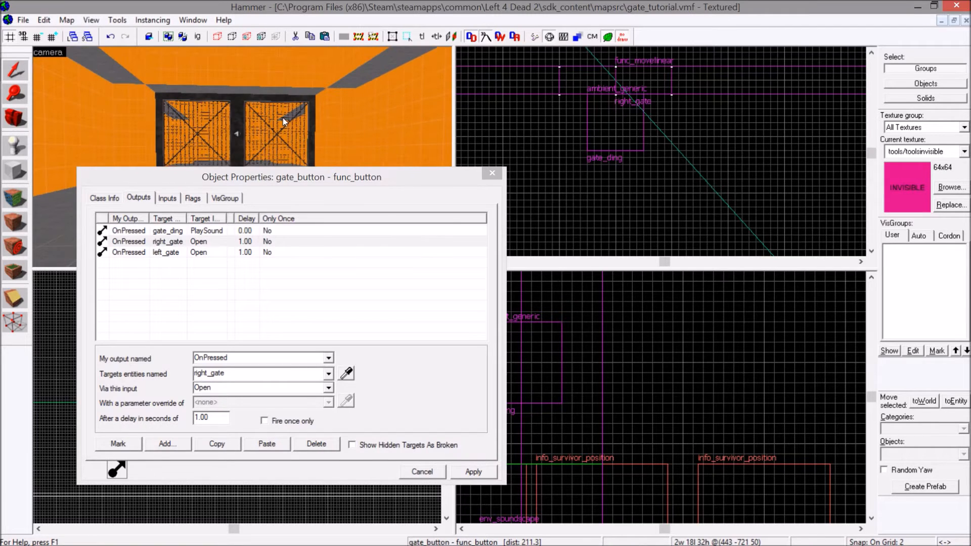
left_click(498, 174)
left_click(499, 174)
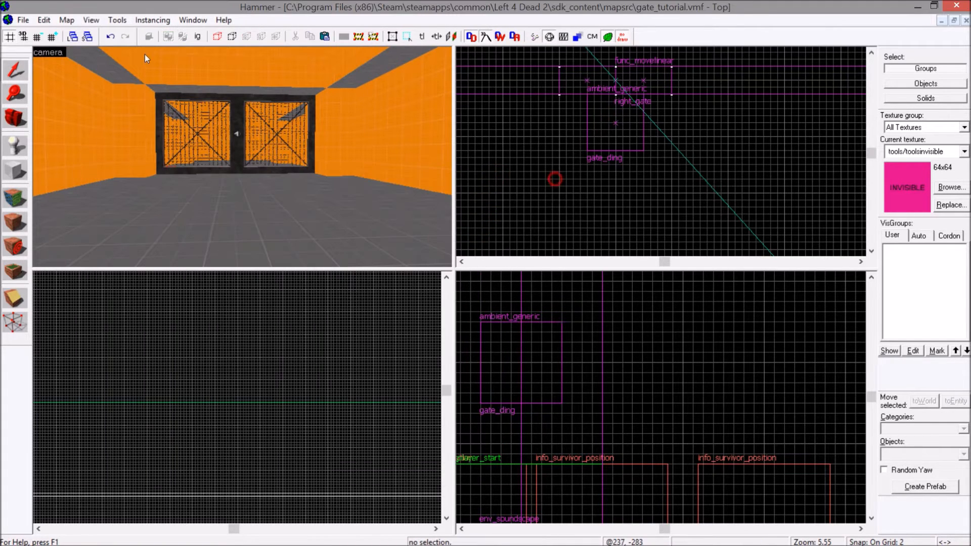
left_click(23, 20)
left_click(43, 76)
Set left_gate's sound for when the brush starts moving to plats/elevator_move_loop1.wav.
double_click(178, 126)
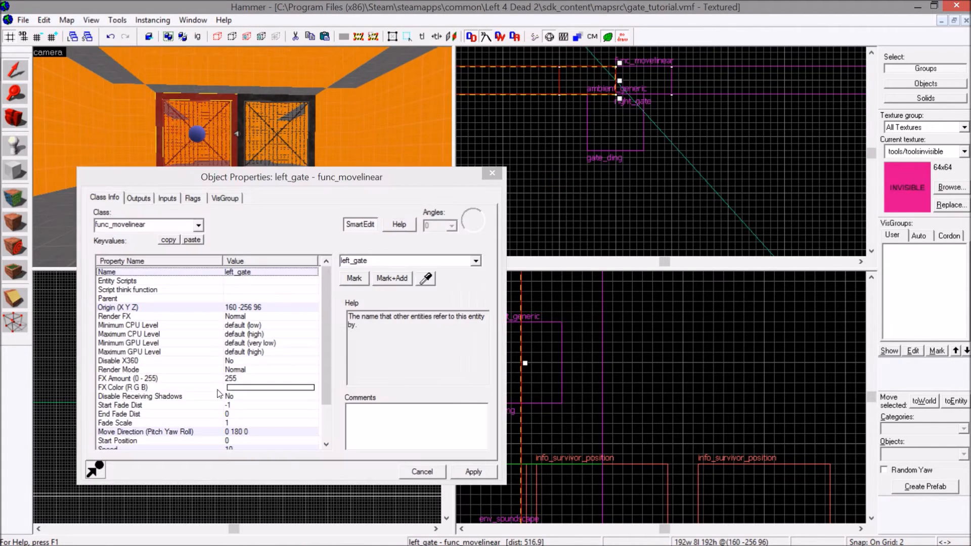
left_click(196, 361)
scroll(197, 365, "down", 2)
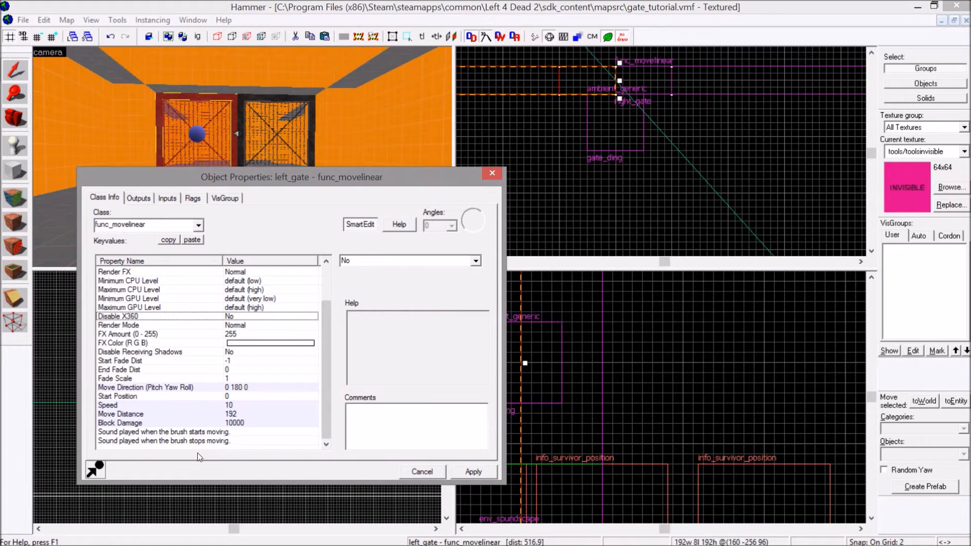
left_click(206, 432)
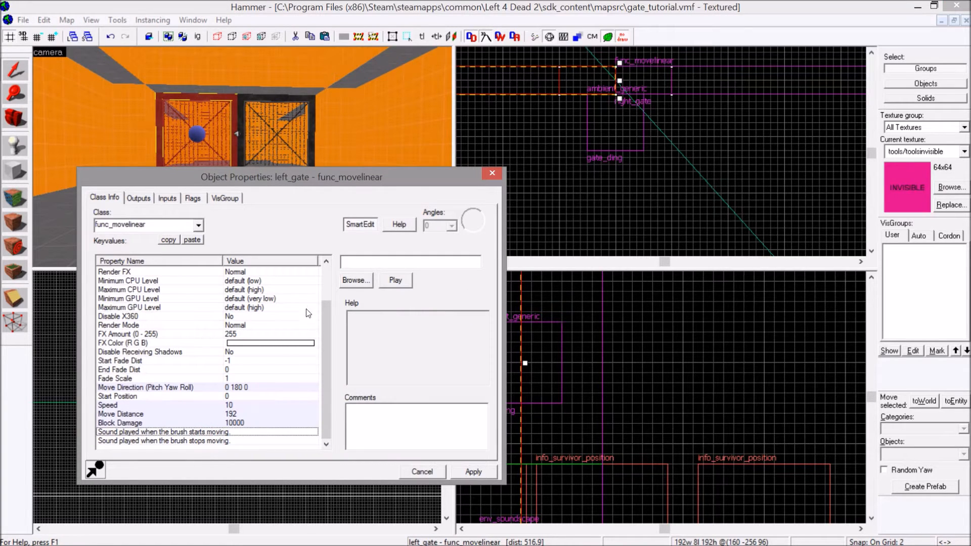
left_click(355, 281)
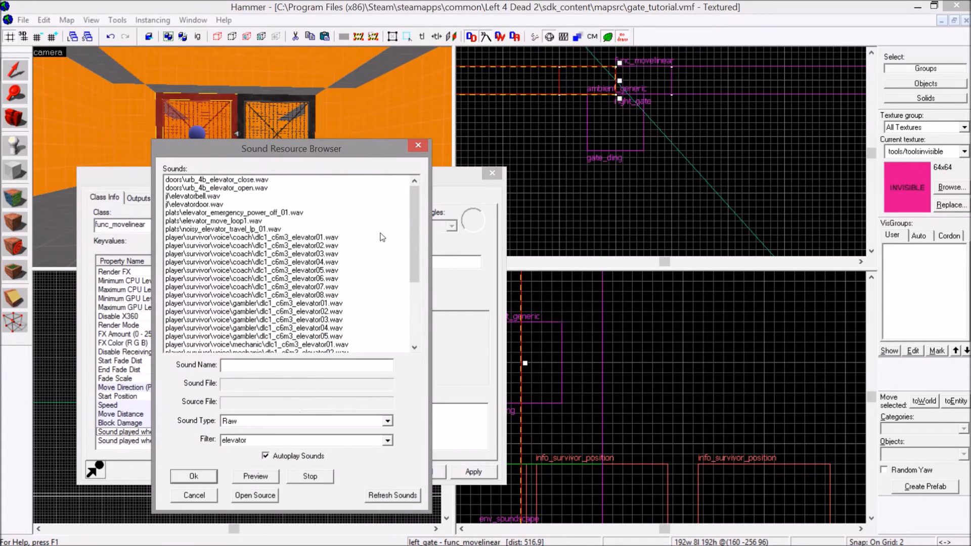
left_click(262, 222)
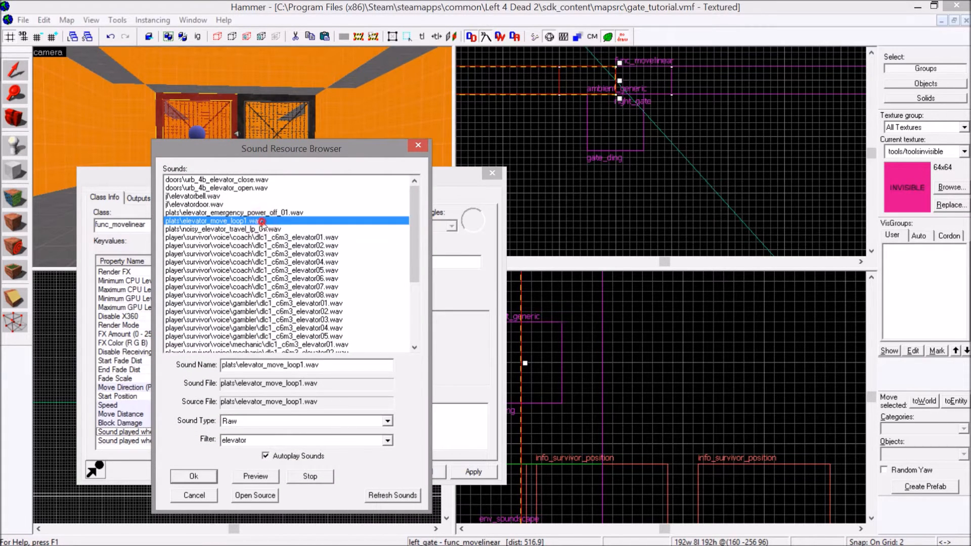
double_click(262, 222)
Set left_gate's sound for when the brush stops moving to doors/heavy_metal_stop1.wav, found with the filter metal, and apply it.
left_click(245, 441)
left_click(356, 280)
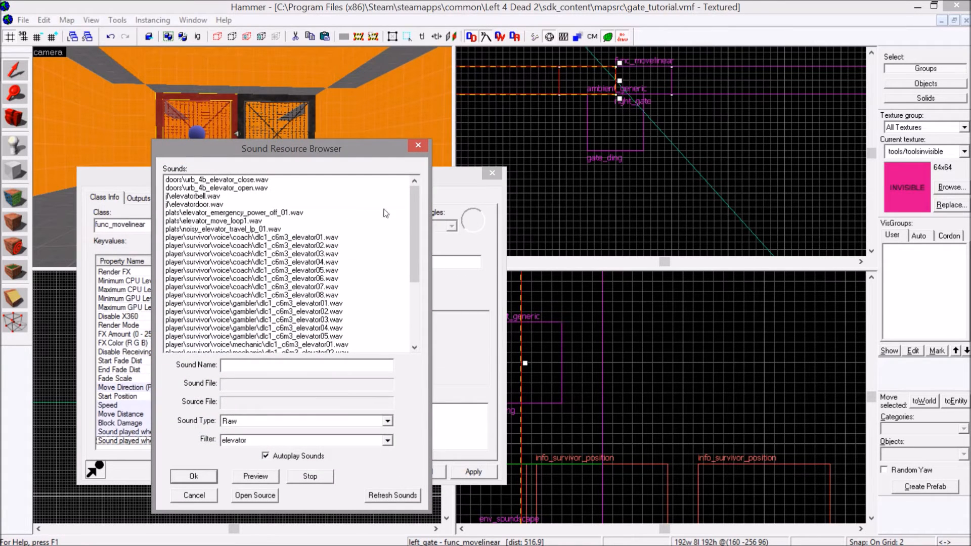
left_click(258, 180)
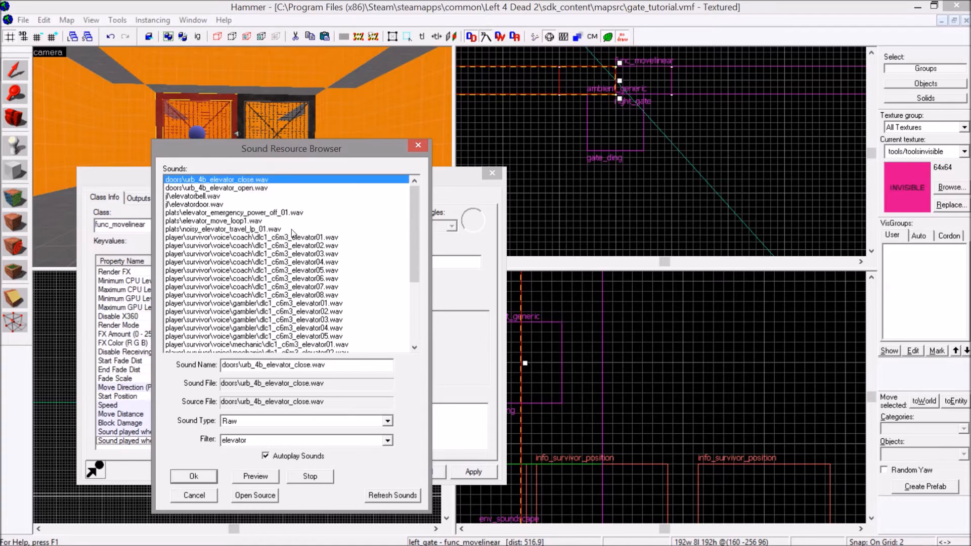
left_click(312, 246)
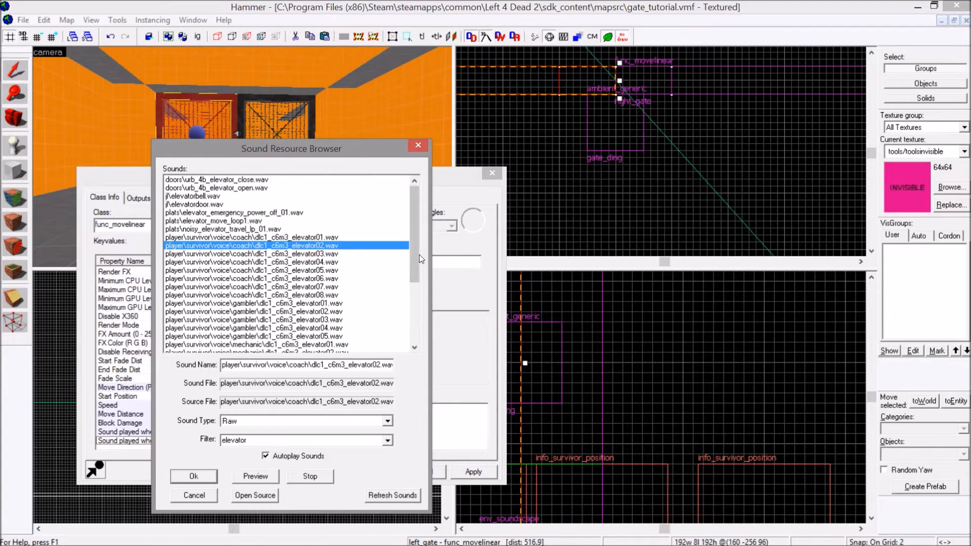
left_click_drag(414, 259, 414, 318)
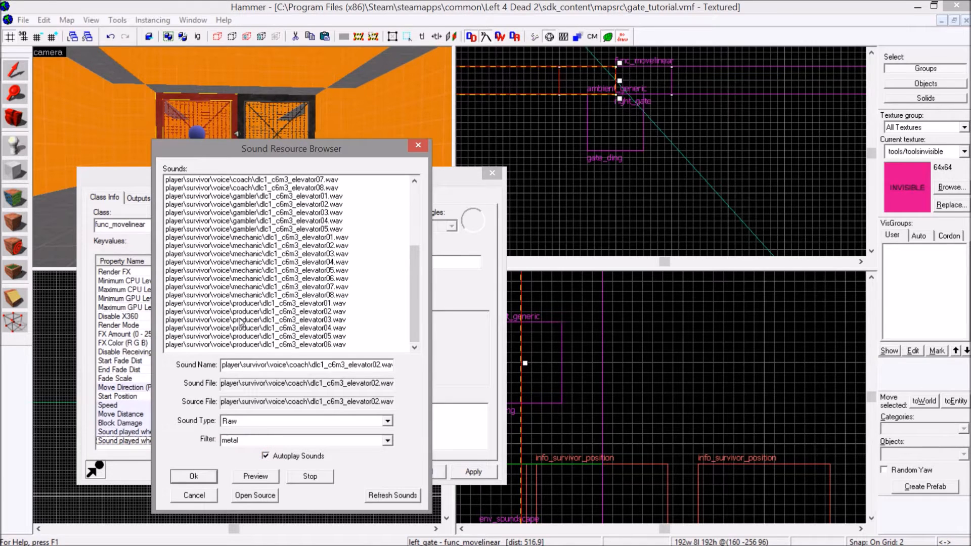
left_click_drag(414, 211, 412, 226)
left_click(283, 294)
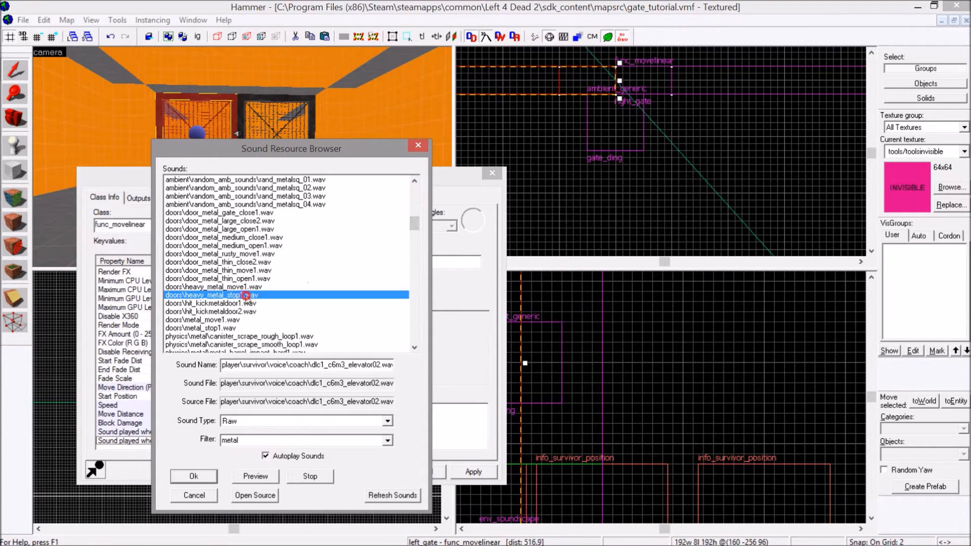
left_click(195, 477)
left_click(461, 475)
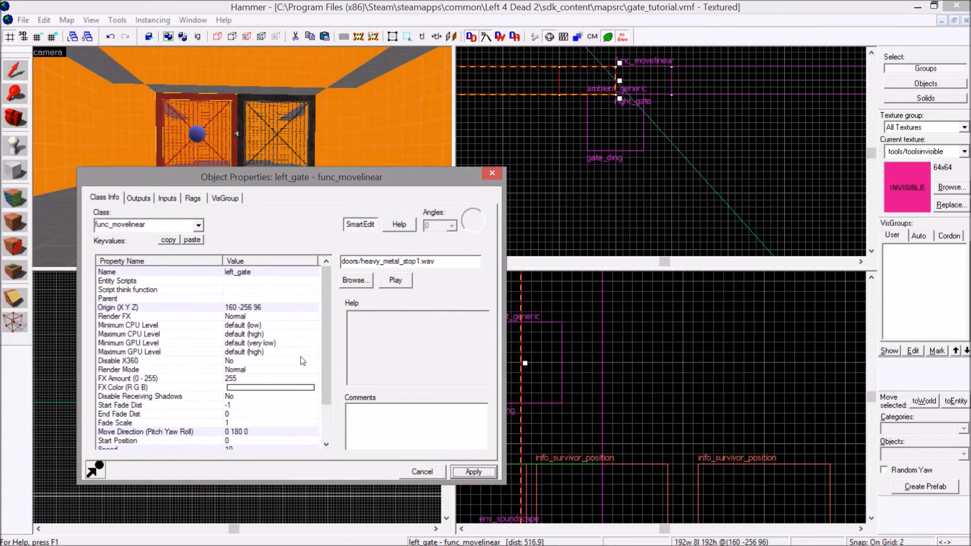
left_click_drag(323, 363, 323, 397)
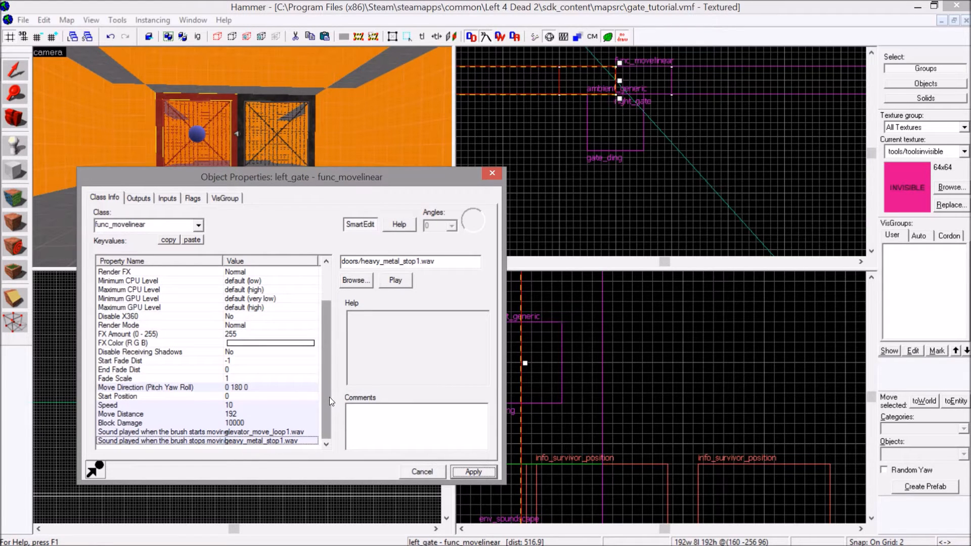
left_click(480, 474)
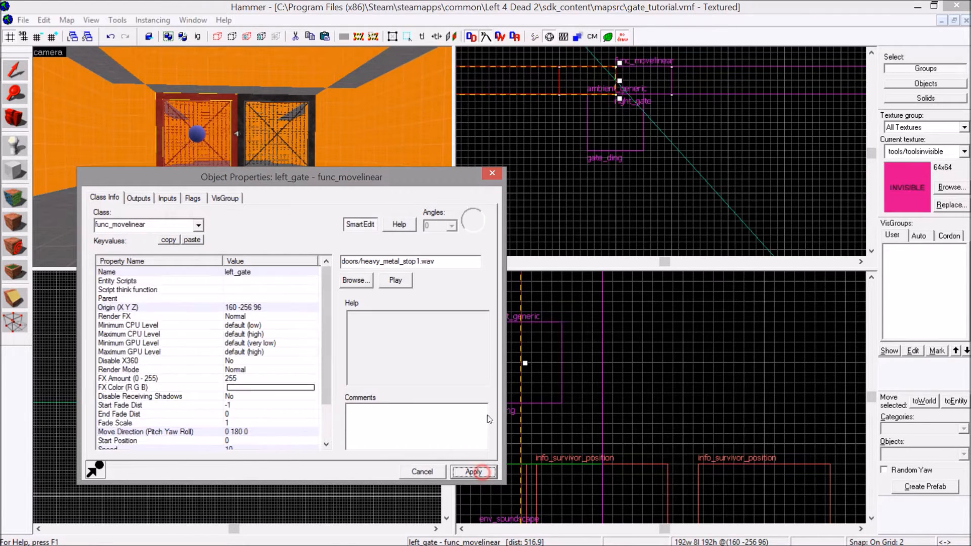
Copy left_gate's start-moving sound, plats/elevator_move_loop1.wav, into the same property of right_gate.
left_click(289, 156)
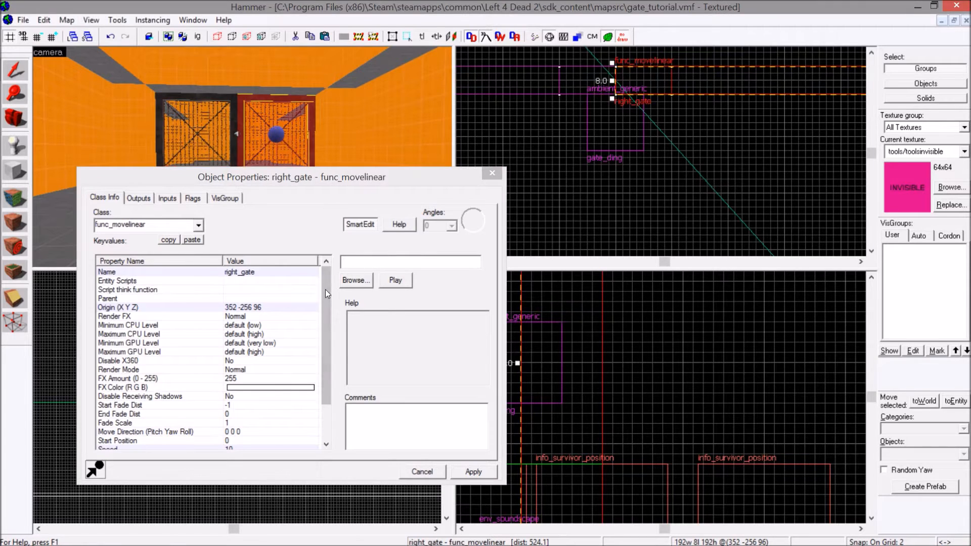
left_click_drag(326, 292, 312, 370)
left_click(195, 155)
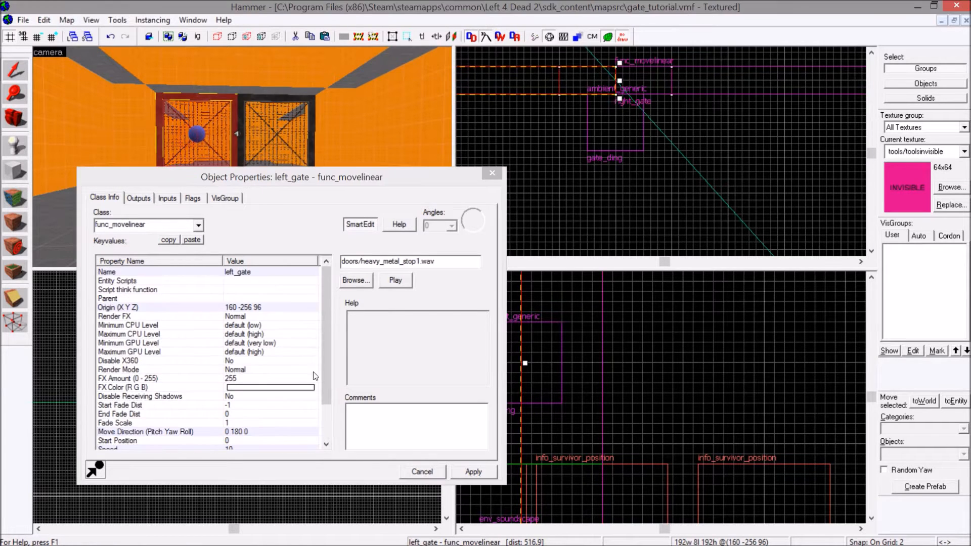
left_click_drag(327, 396, 326, 433)
left_click(287, 432)
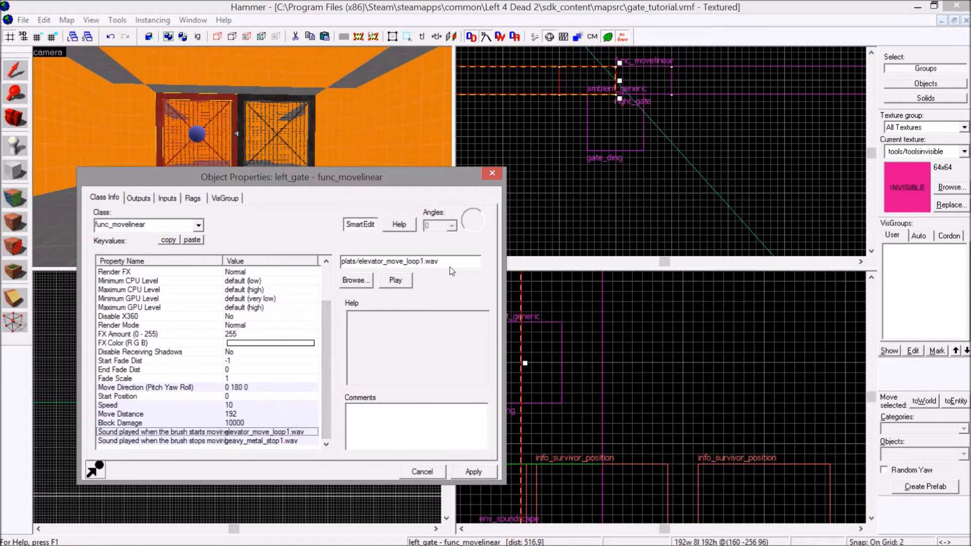
left_click_drag(388, 267, 341, 250)
key("ctrl+c")
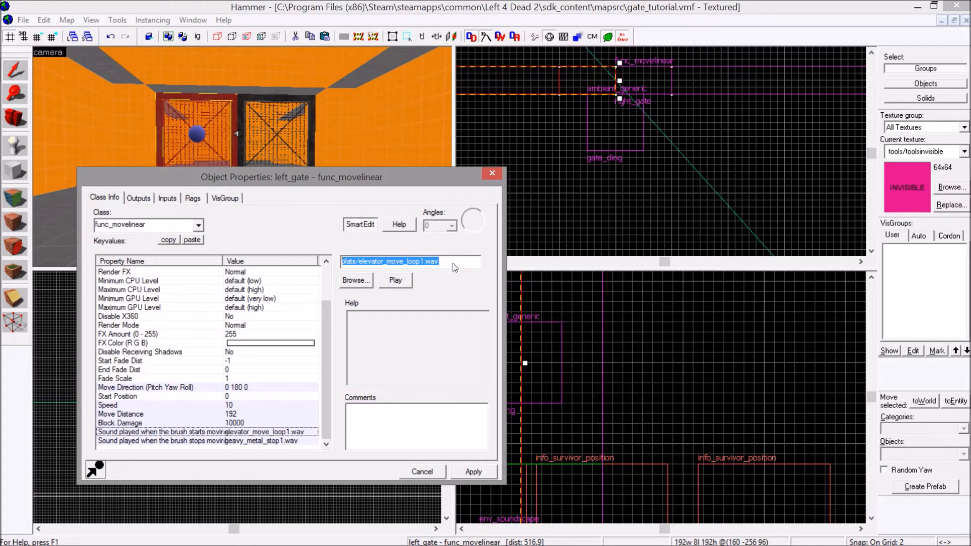
left_click(302, 158)
left_click_drag(326, 377, 326, 419)
left_click(308, 431)
left_click(386, 262)
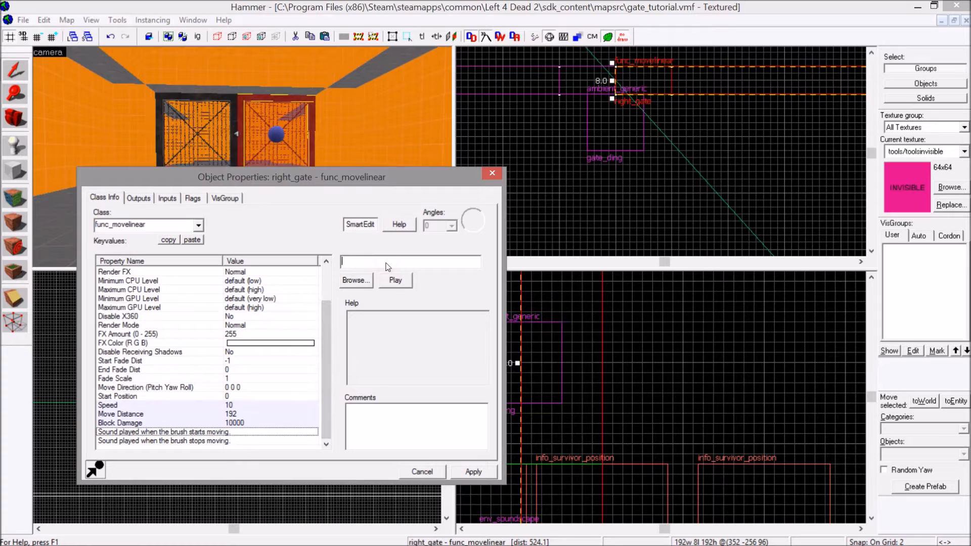
key("ctrl+v")
Copy left_gate's stop-moving sound, doors/heavy_metal_stop1.wav, to right_gate, apply it and check both sound properties.
left_click(177, 133)
left_click(179, 129)
left_click_drag(328, 298, 324, 359)
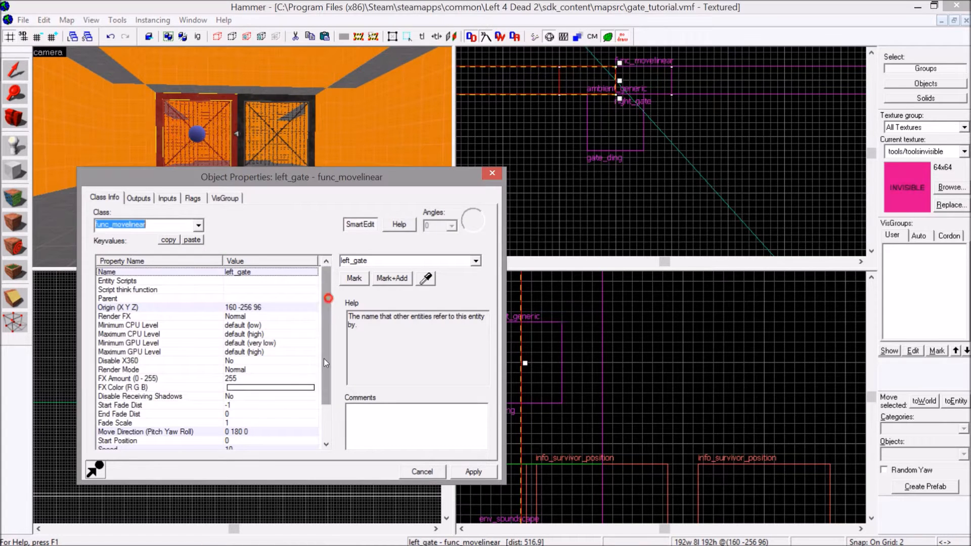
left_click(247, 442)
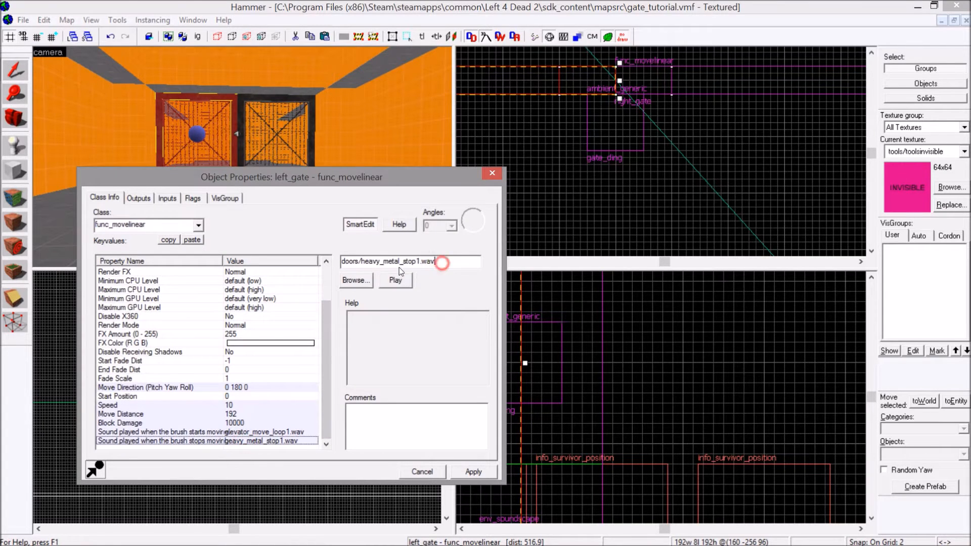
left_click_drag(442, 263, 313, 267)
key("ctrl+c")
left_click(282, 135)
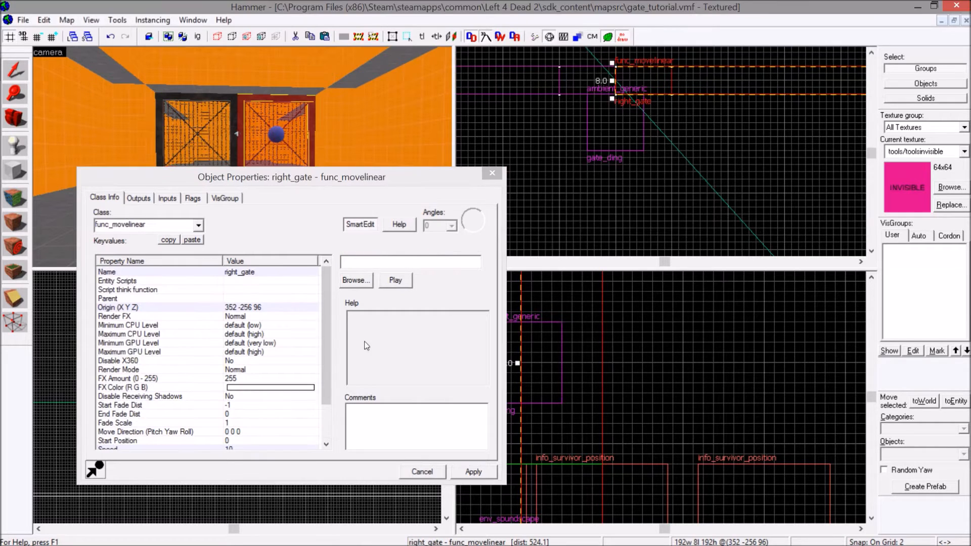
left_click_drag(326, 341, 328, 357)
left_click(253, 441)
left_click(352, 263)
key("ctrl+v")
left_click(483, 476)
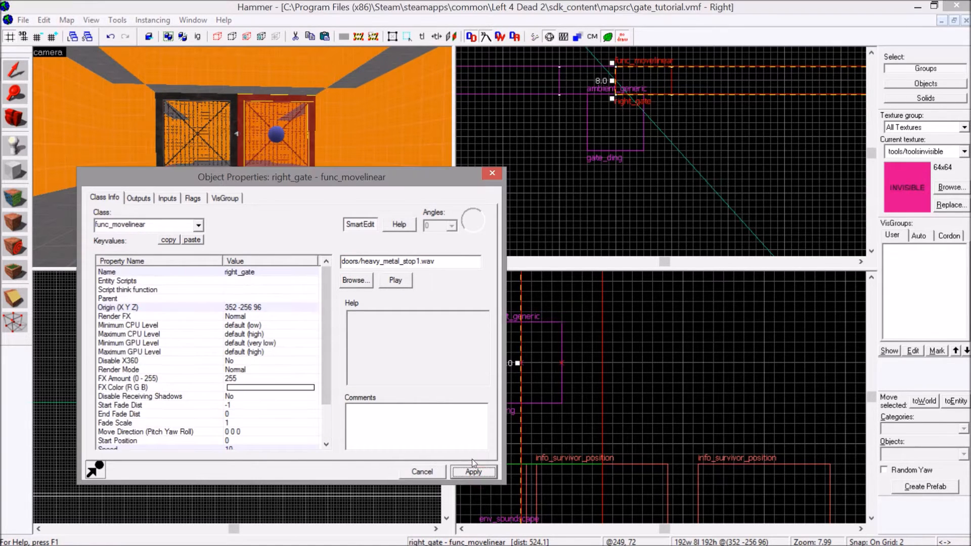
left_click_drag(326, 402, 324, 433)
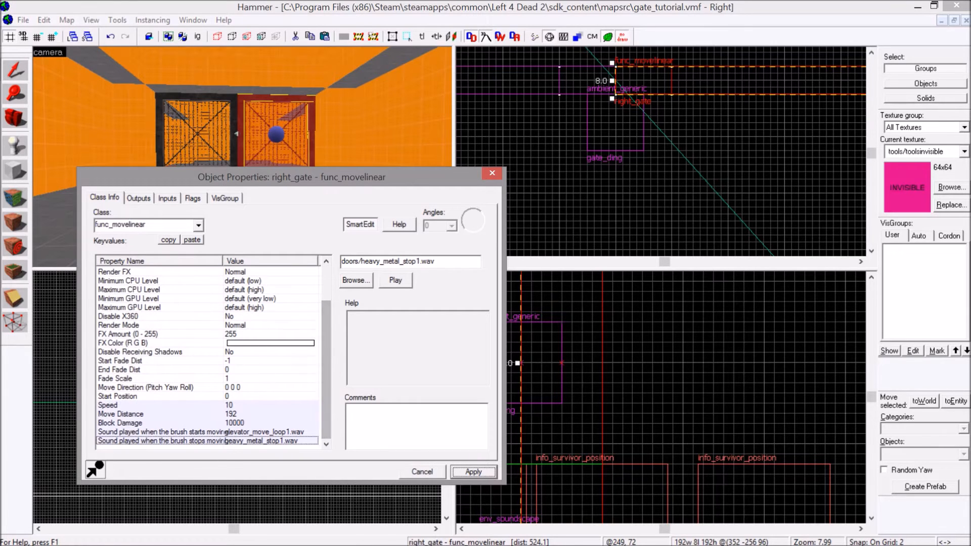
Close right_gate's properties, clear the selection and save the map.
left_click(492, 174)
key("Escape")
left_click(25, 21)
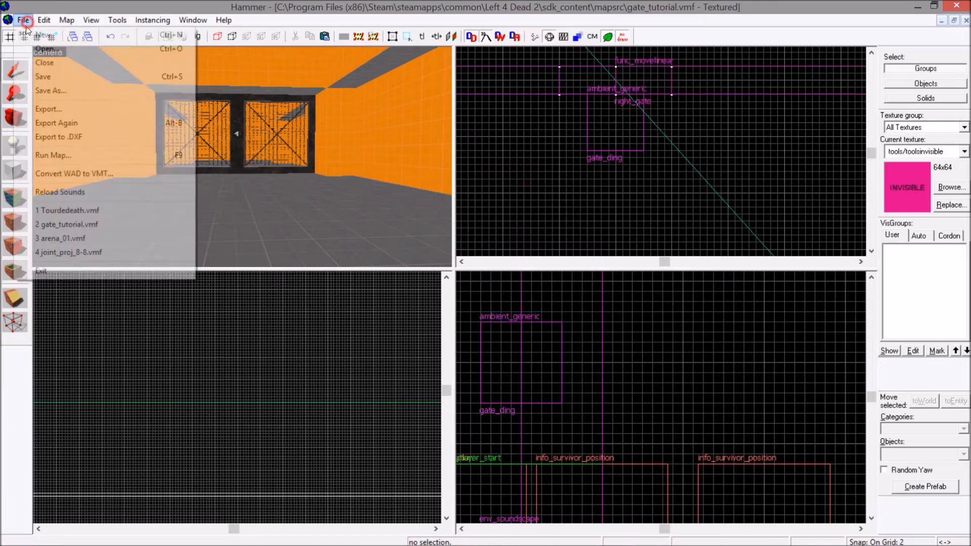
left_click(33, 76)
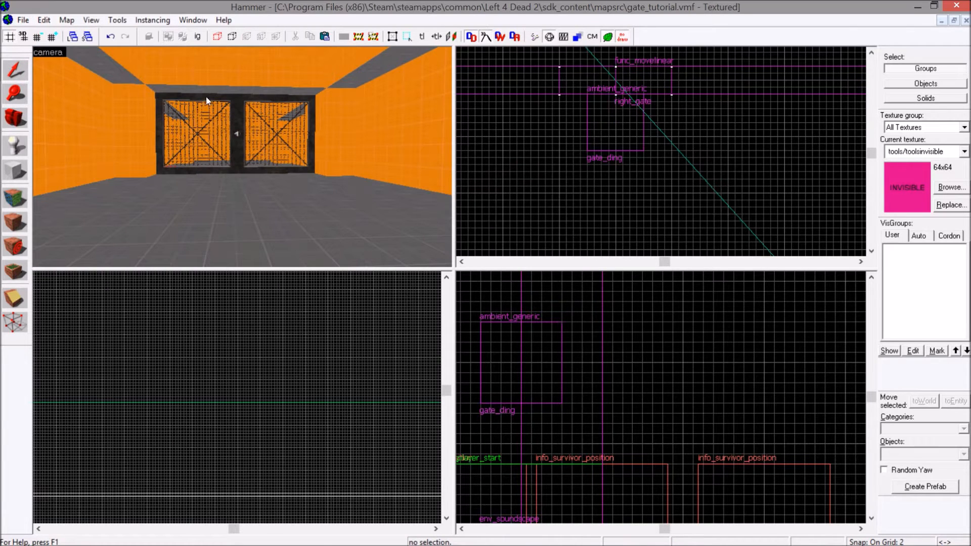
Check the outputs of the gate_button func_button and of the left_gate func_movelinear.
key("s")
key("Right")
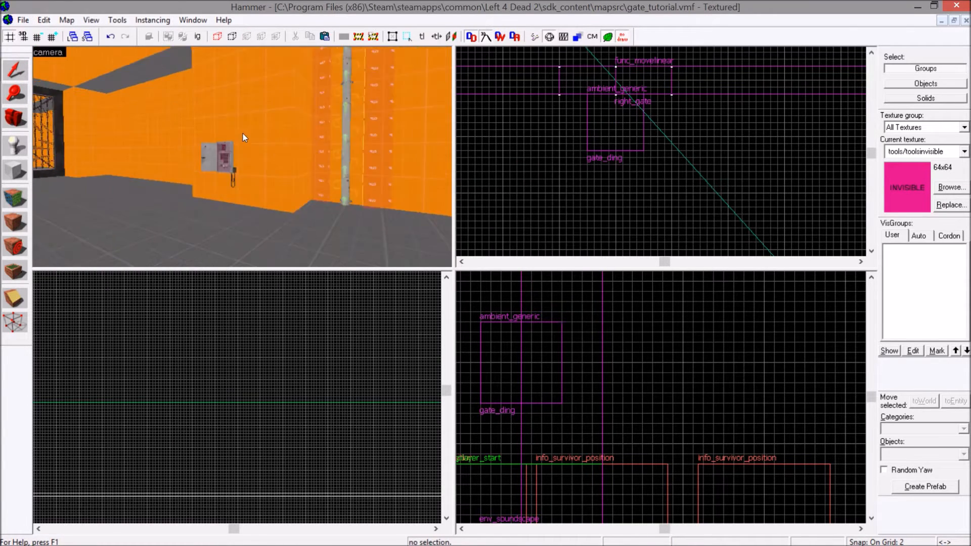
key("w")
double_click(221, 173)
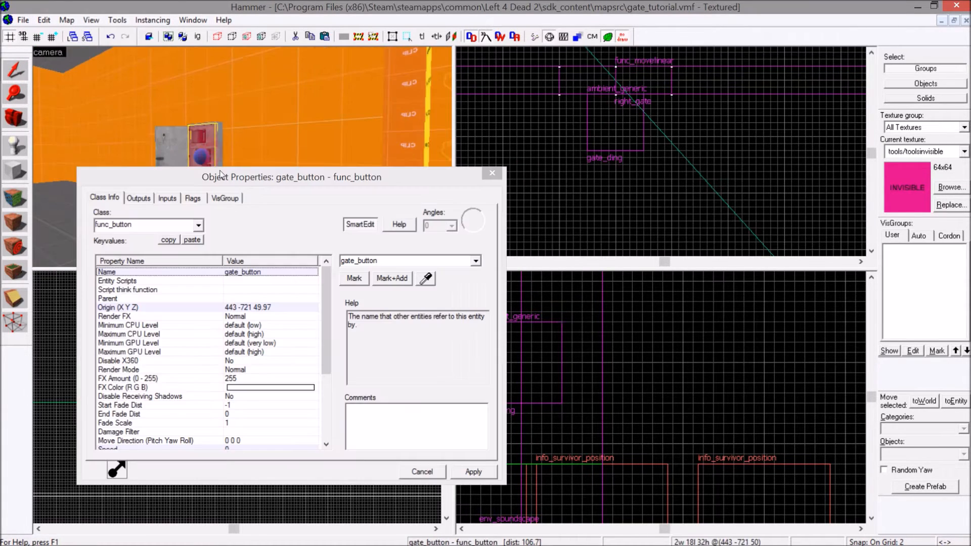
left_click(128, 200)
key("Left")
key("s")
left_click(232, 109)
left_click(183, 118)
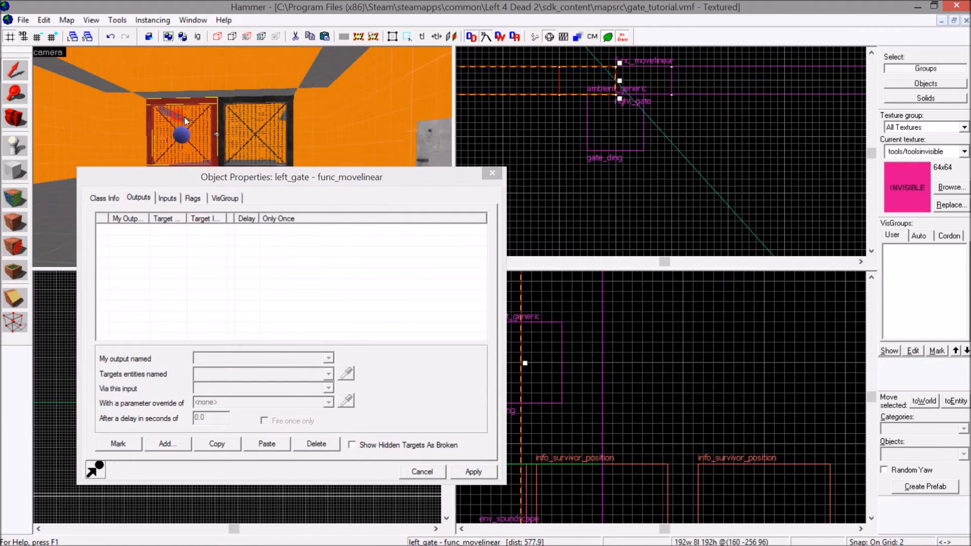
Close the object properties, clear the selection and save the map.
left_click(492, 173)
key("Escape")
left_click(23, 20)
left_click(60, 76)
key("Right")
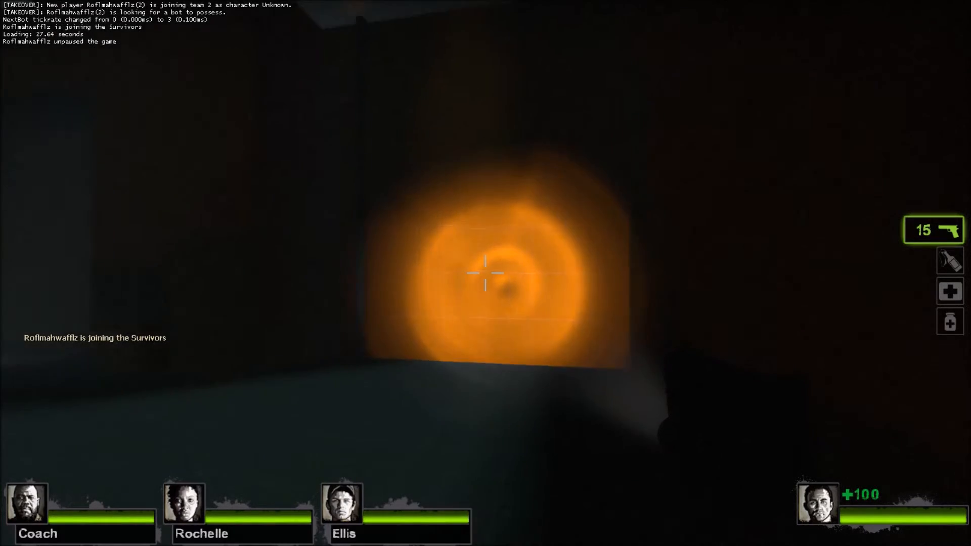
Playtest the map in Left 4 Dead 2: use the gate button and walk over to the double gate to check its opening.
key("w")
key("s")
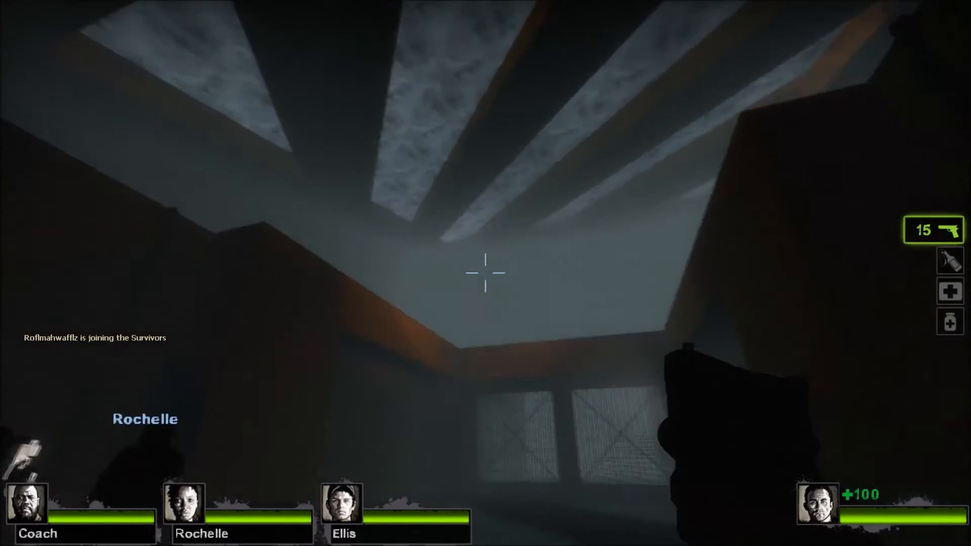
key("w")
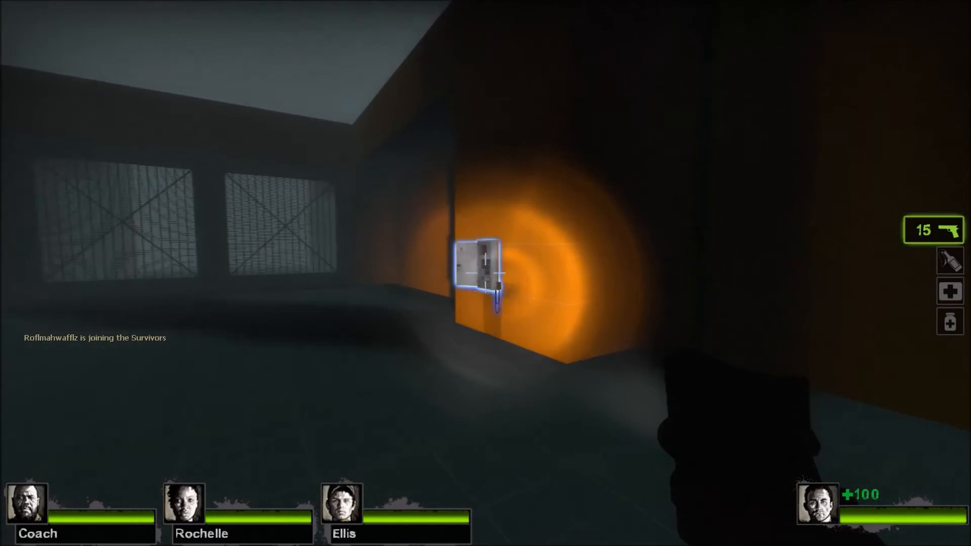
key("w")
key("w")
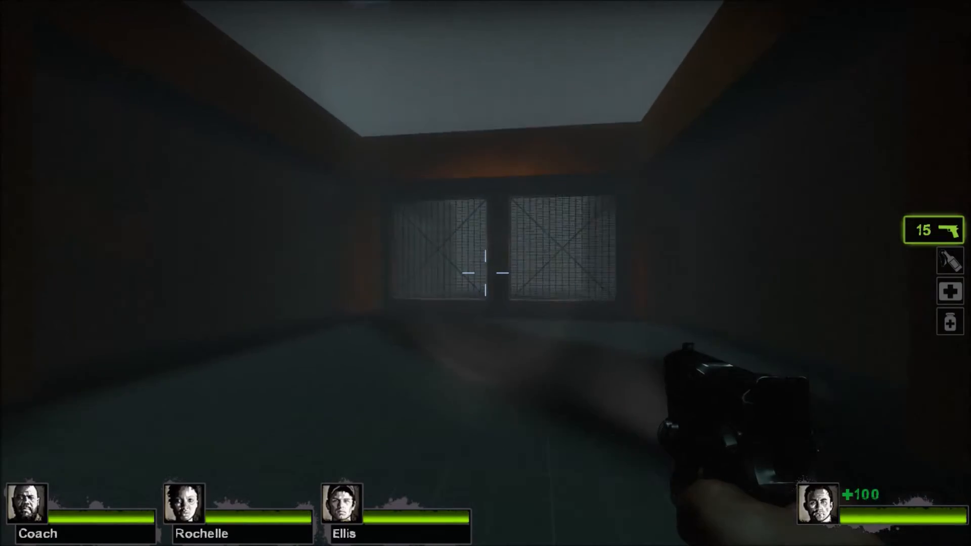
key("w")
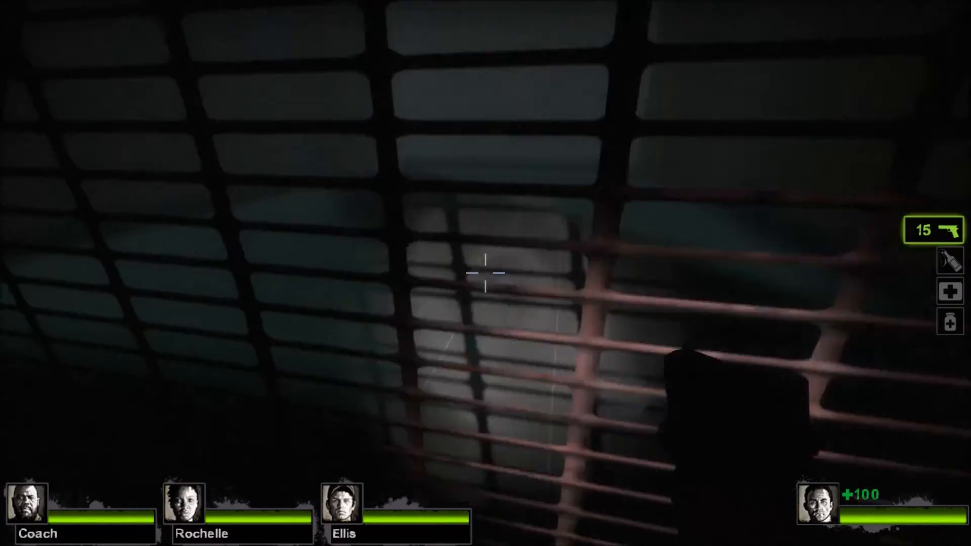
left_click(486, 273)
left_click(485, 273)
left_click(485, 273)
left_click(485, 273)
left_click(485, 273)
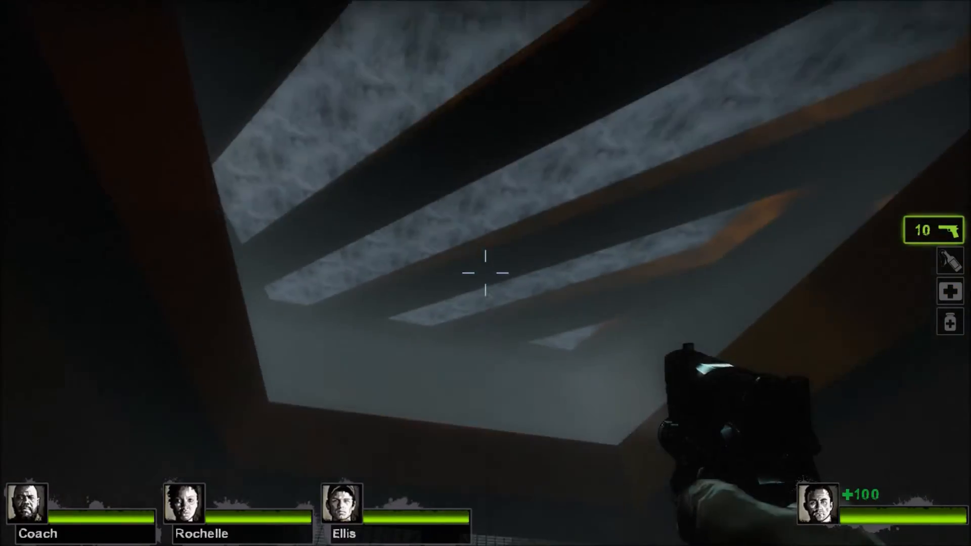
right_click(485, 273)
key("w")
key("e")
key("w")
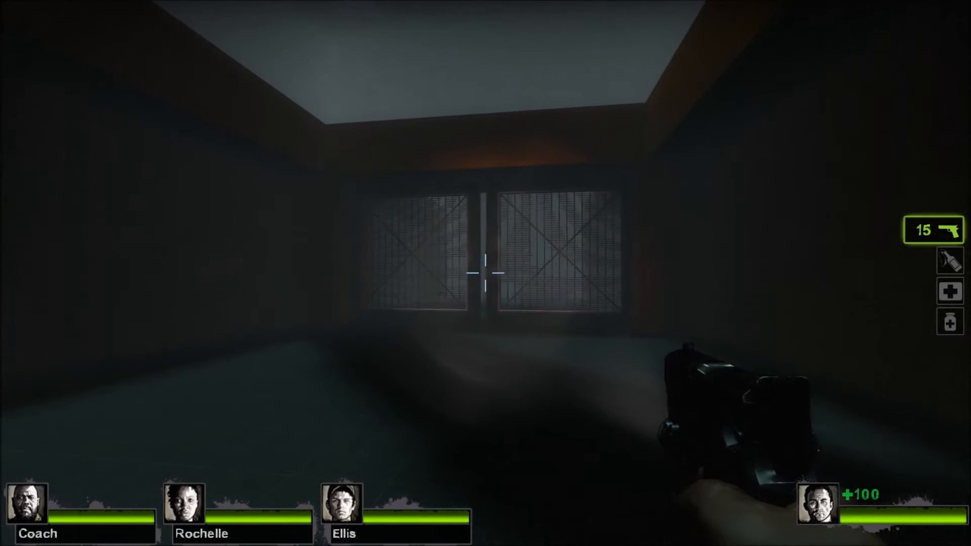
Walk around both sliding gate halves in the game and examine how they retract into the side walls.
key("w")
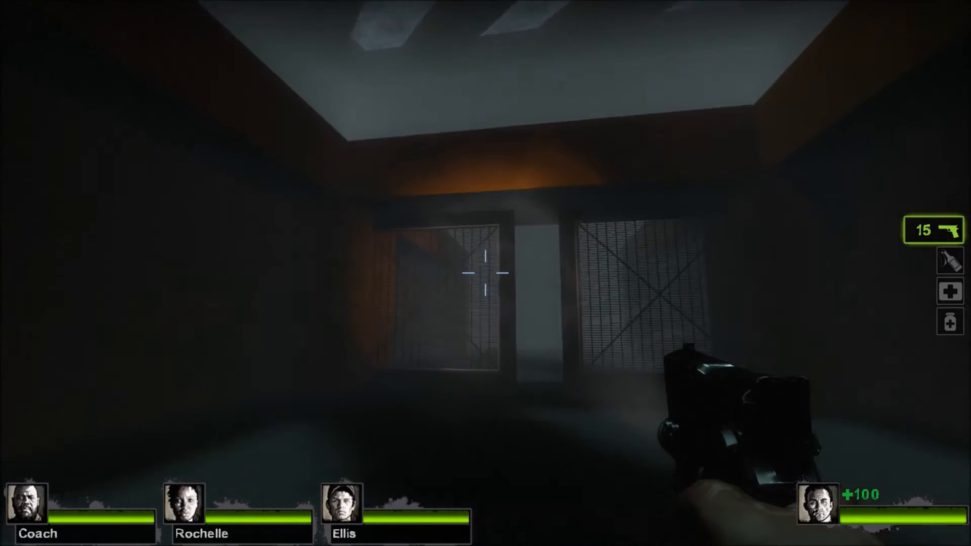
key("w")
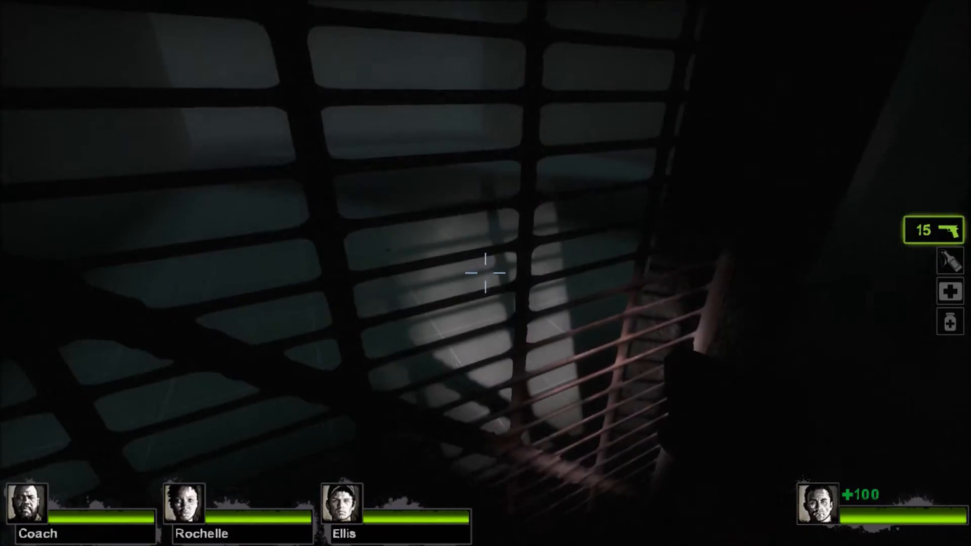
key("w")
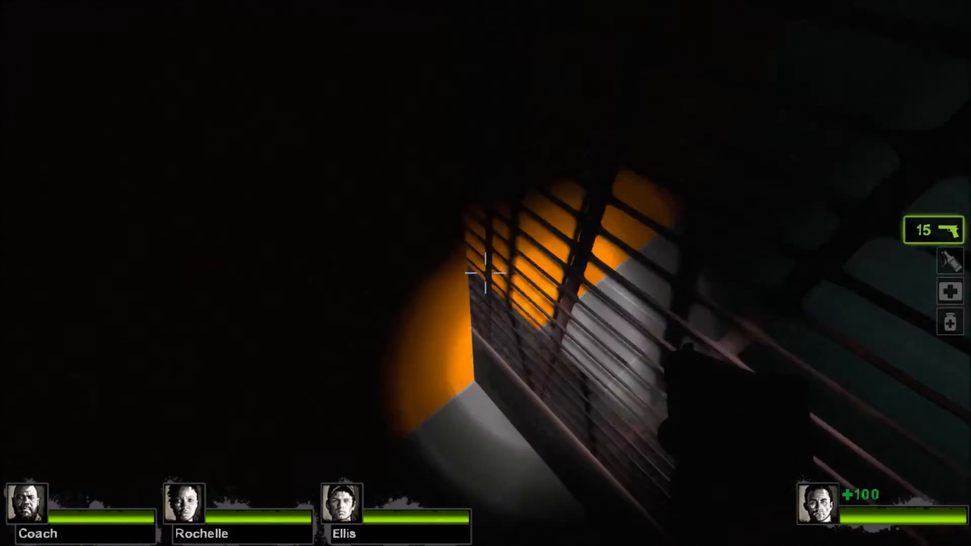
key("w")
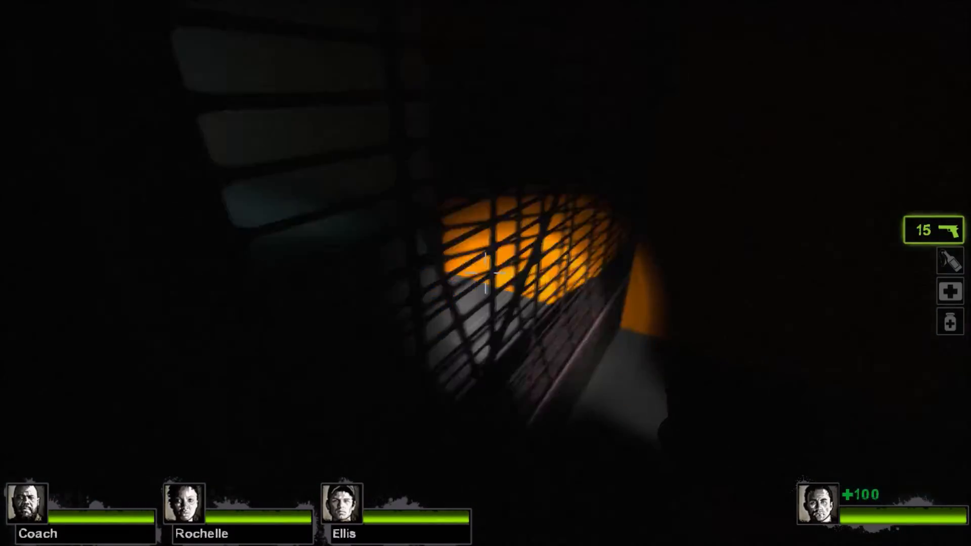
key("w")
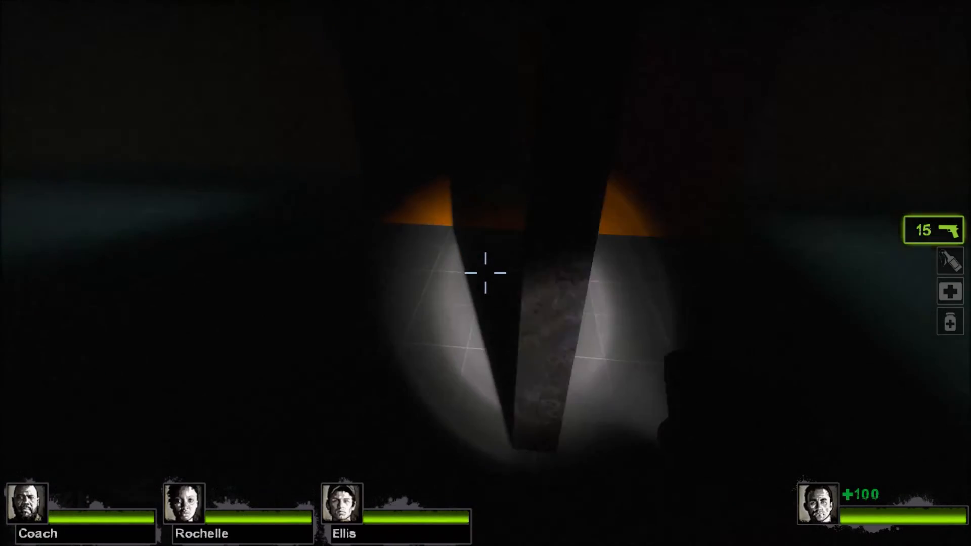
key("s")
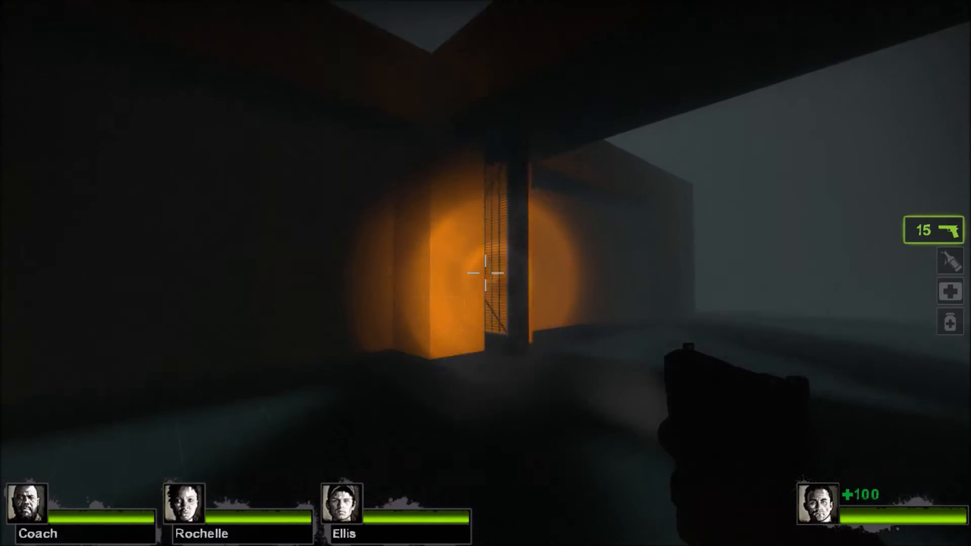
key("w")
key("w")
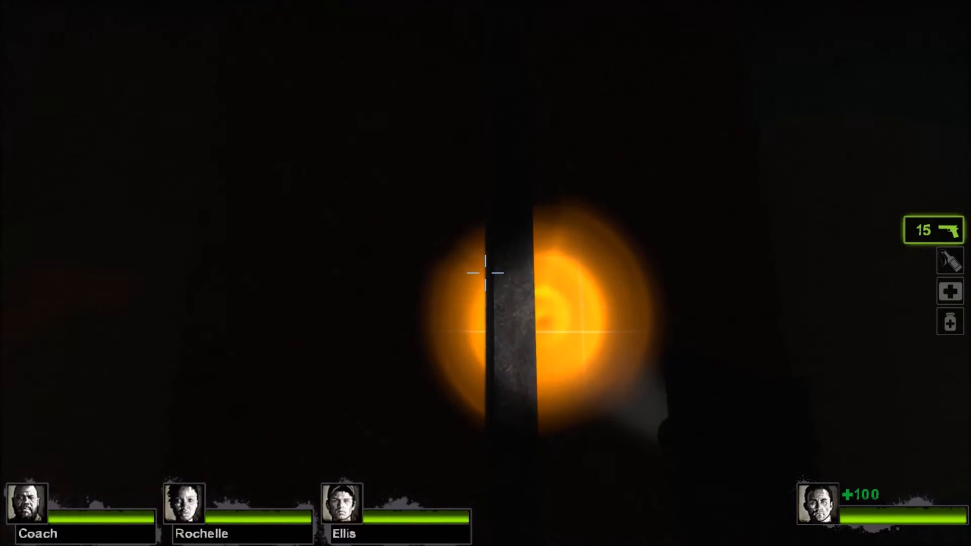
key("w")
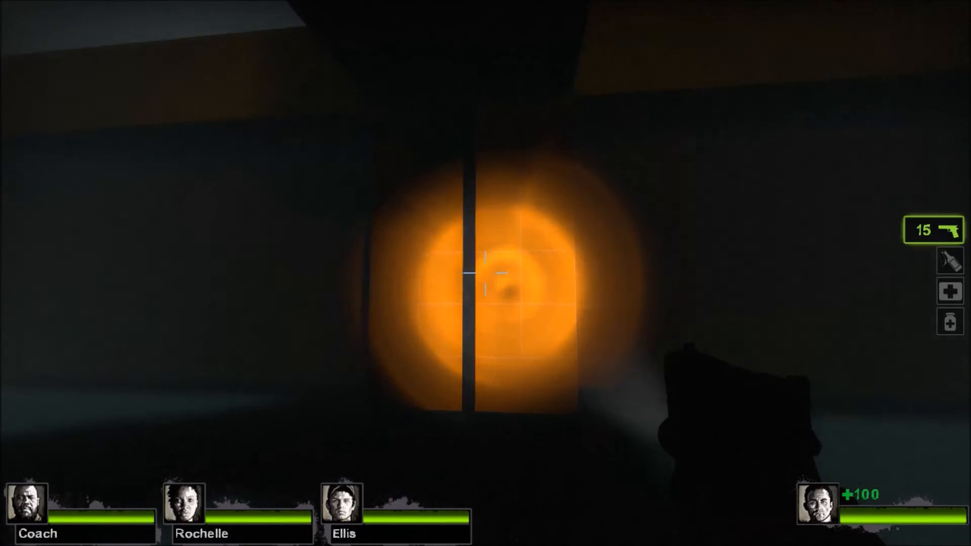
key("w")
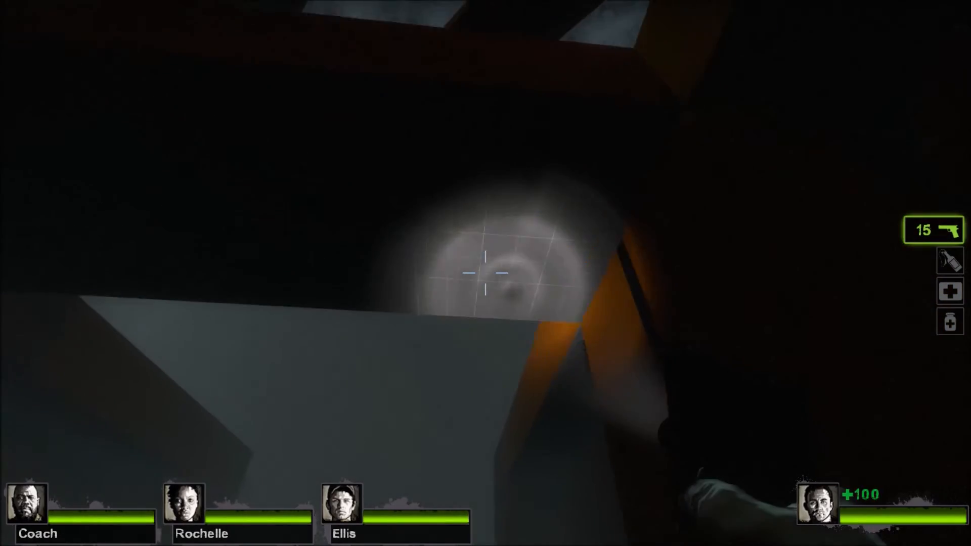
key("w")
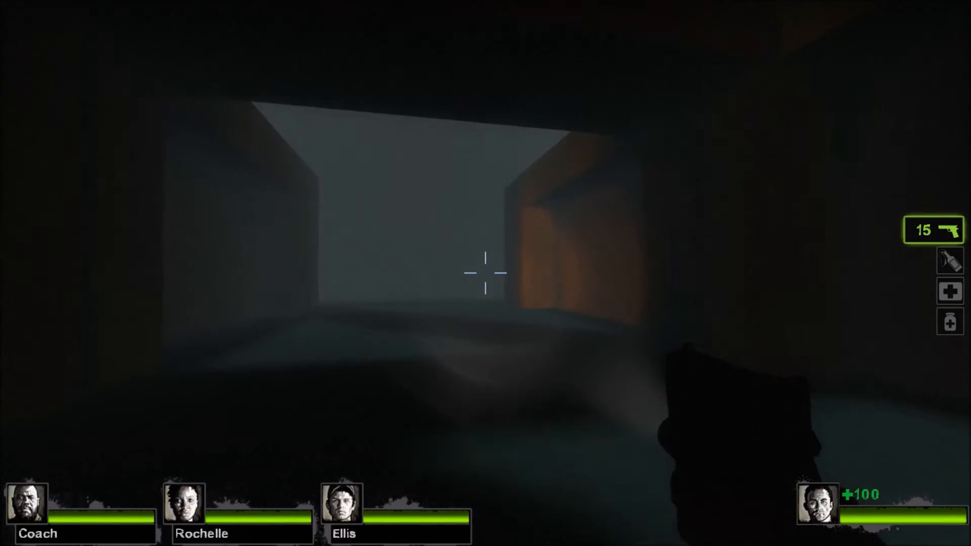
key("w")
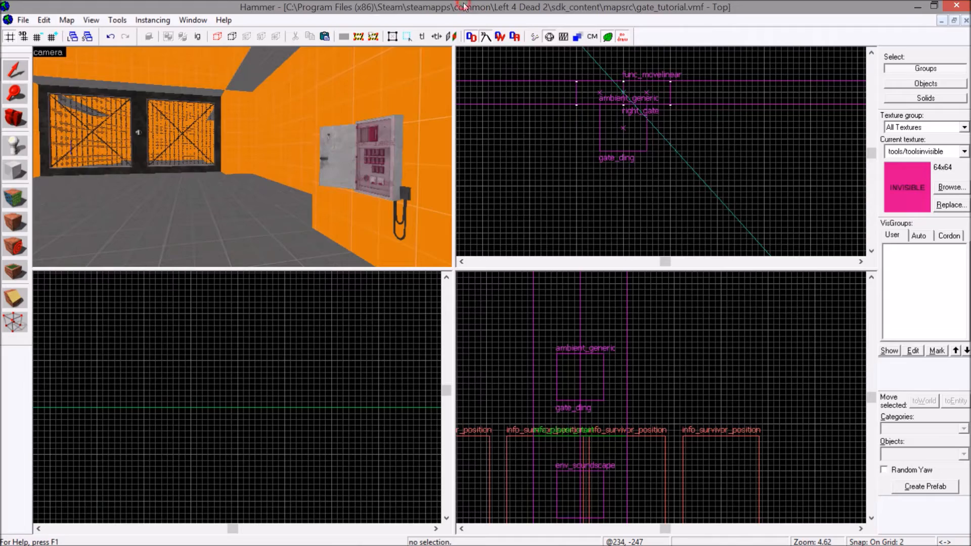
Switch back to Hammer and place a prop_dynamic entity on the floor of the room near the gate button.
key("Left")
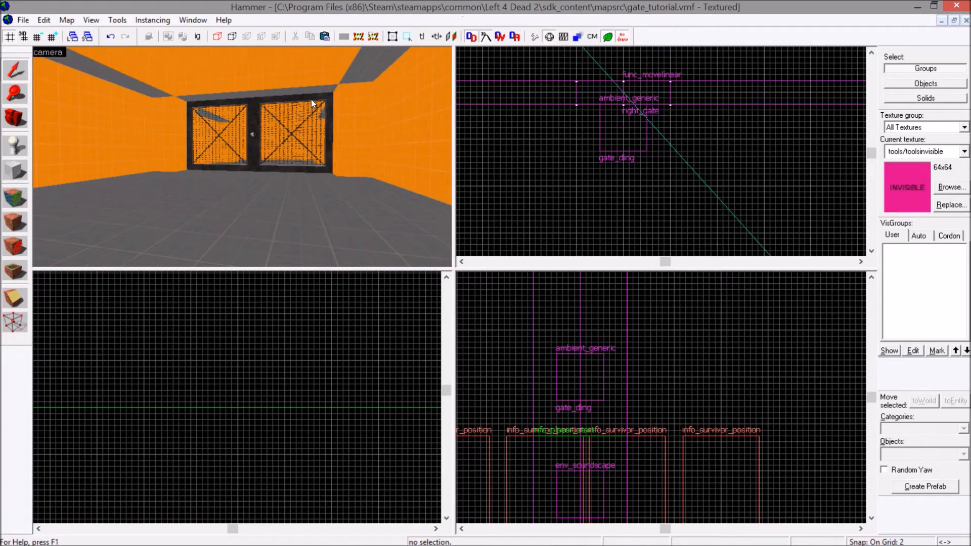
key("s")
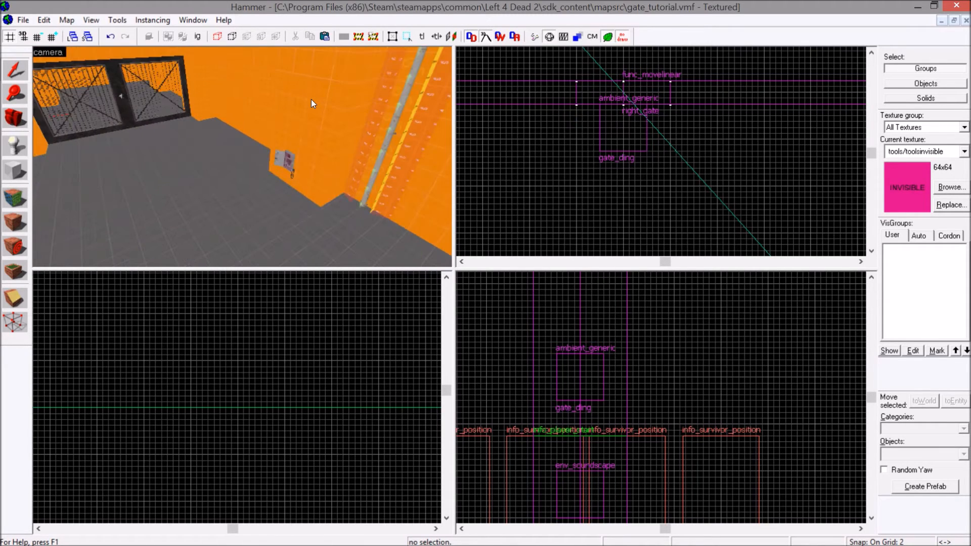
key("Left")
key("Right")
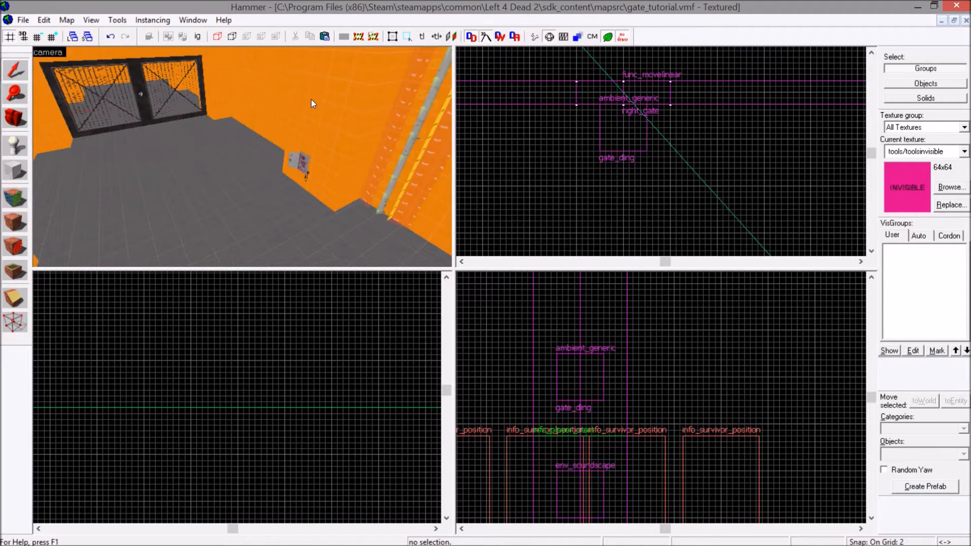
key("Left")
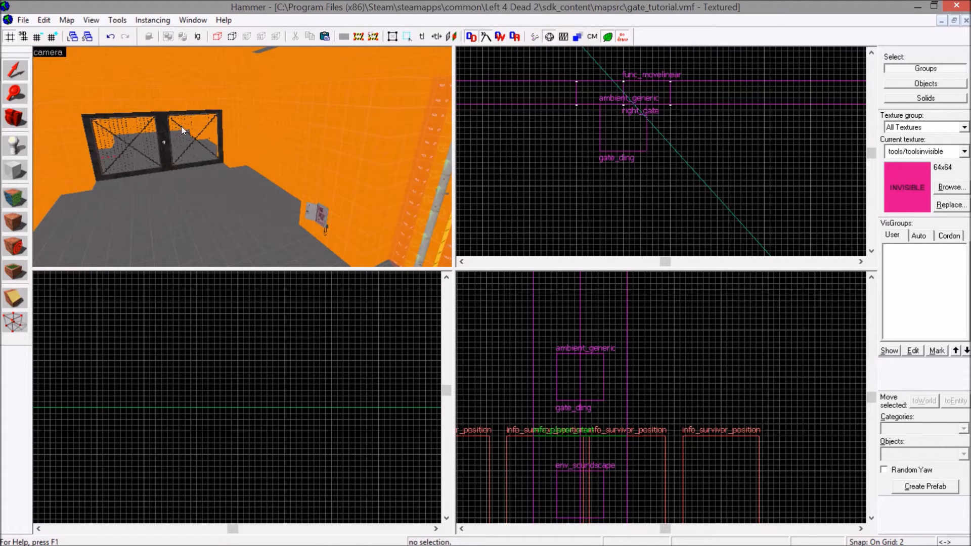
left_click(26, 150)
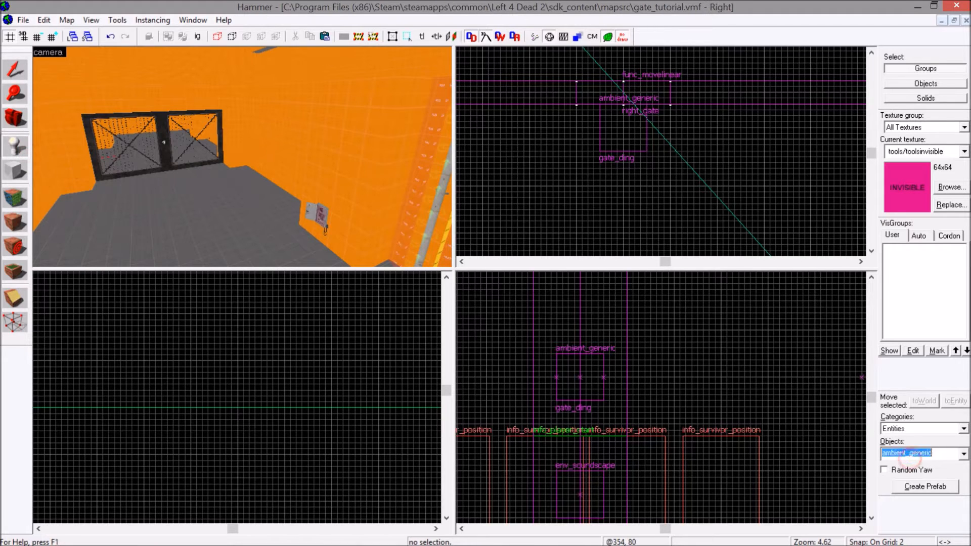
type("dyna")
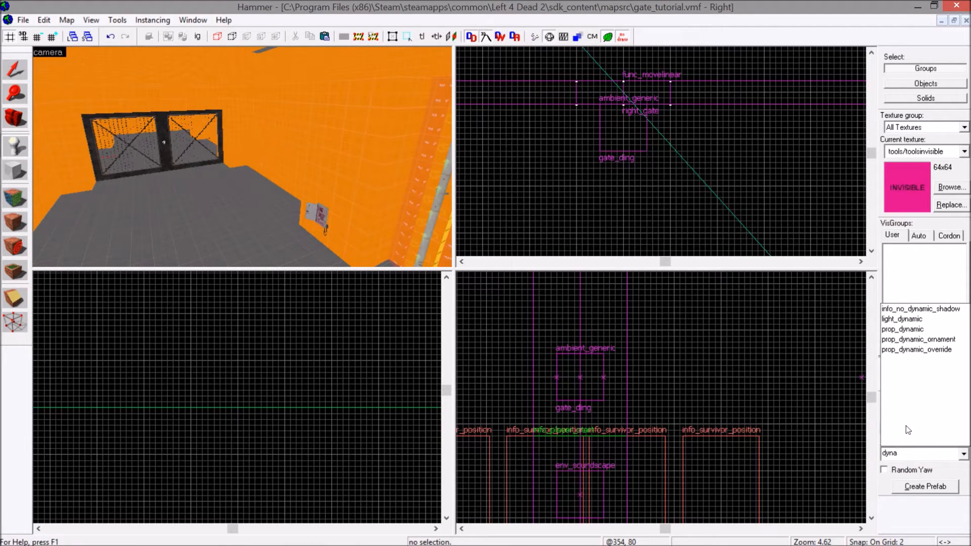
left_click(902, 329)
key("z")
key("z")
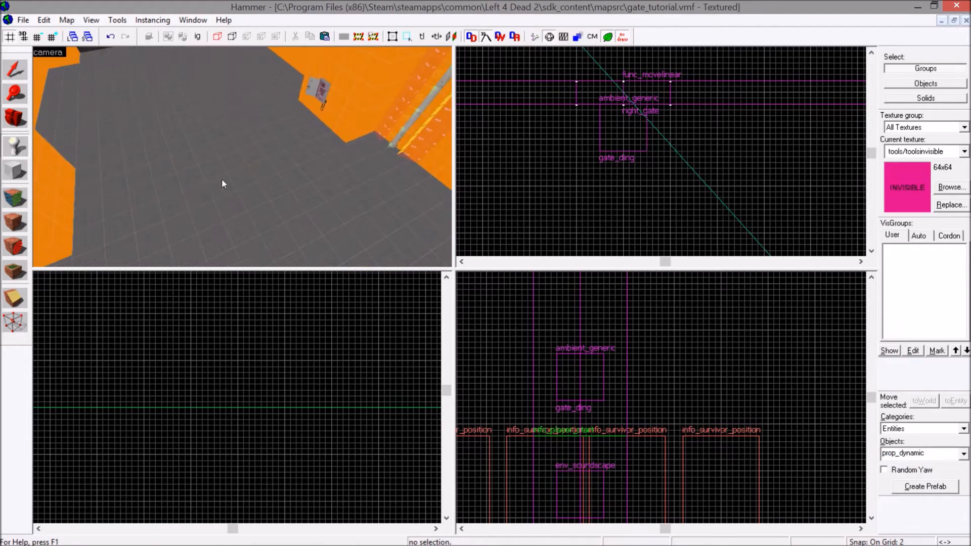
left_click(222, 178)
Open the new prop_dynamic's World Model browser, filter the models by m1 and preview the M1A1 tank models.
left_click(10, 70)
double_click(219, 175)
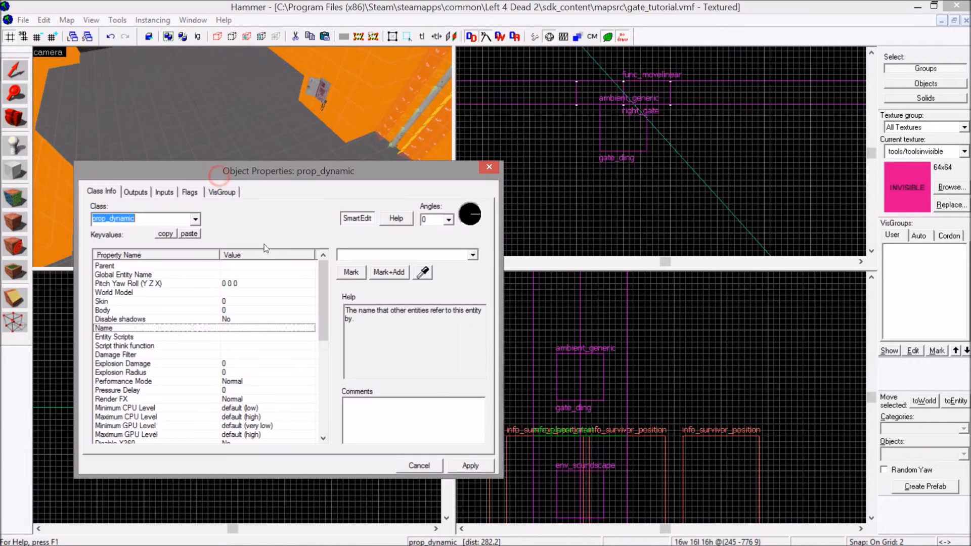
left_click(124, 292)
left_click(360, 272)
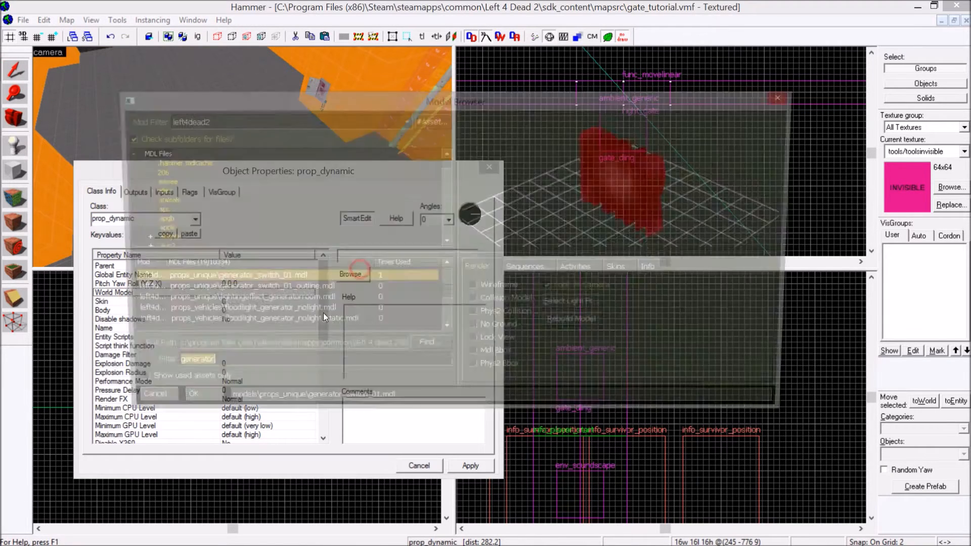
type("m1")
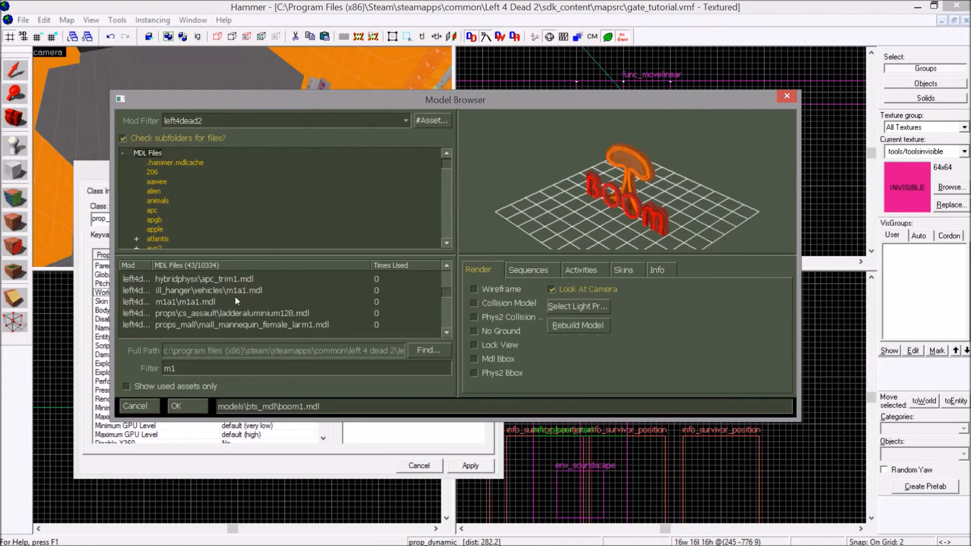
left_click(200, 299)
scroll(199, 299, "down", 1)
scroll(202, 296, "down", 5)
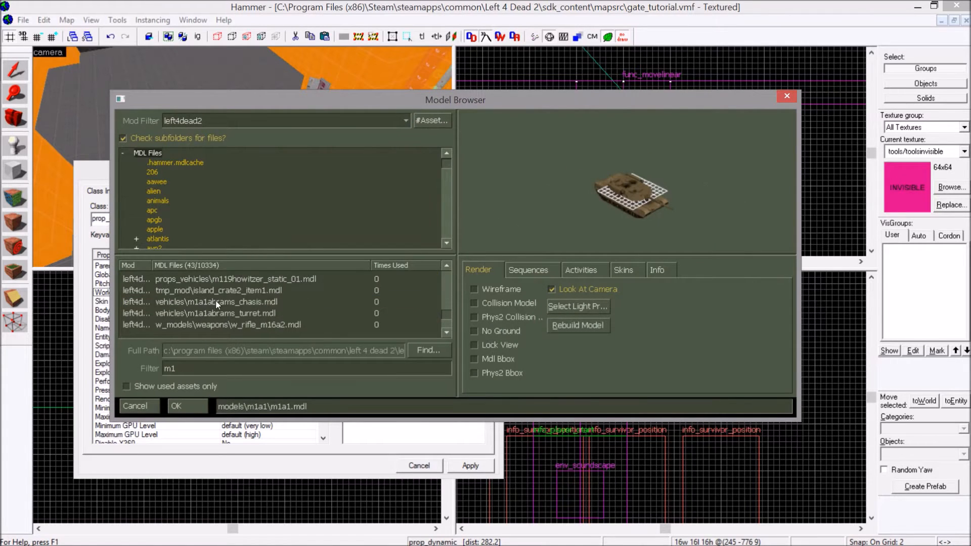
left_click(235, 303)
scroll(238, 306, "up", 1)
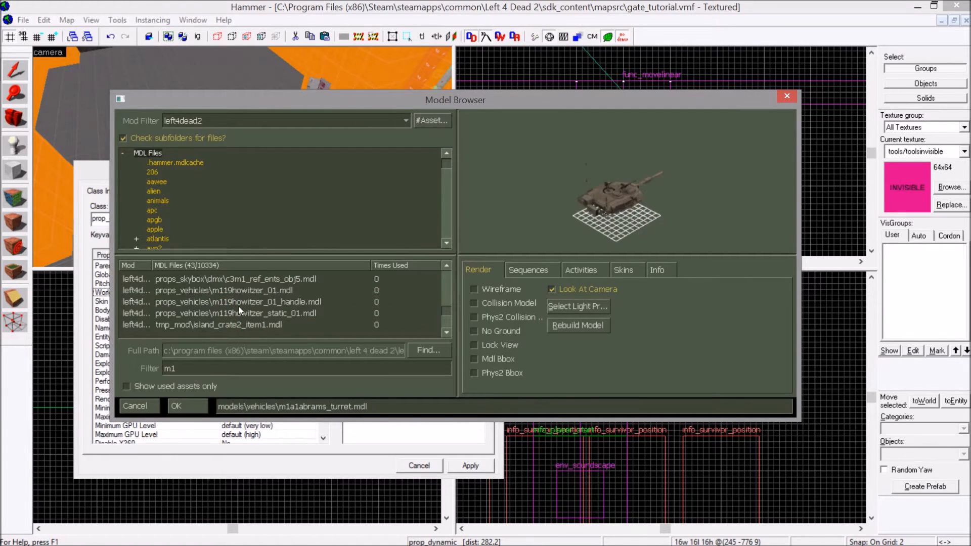
Set the prop_dynamic's world model to props_vehicles/m119howitzer_01.mdl, apply it and close the properties.
left_click(264, 292)
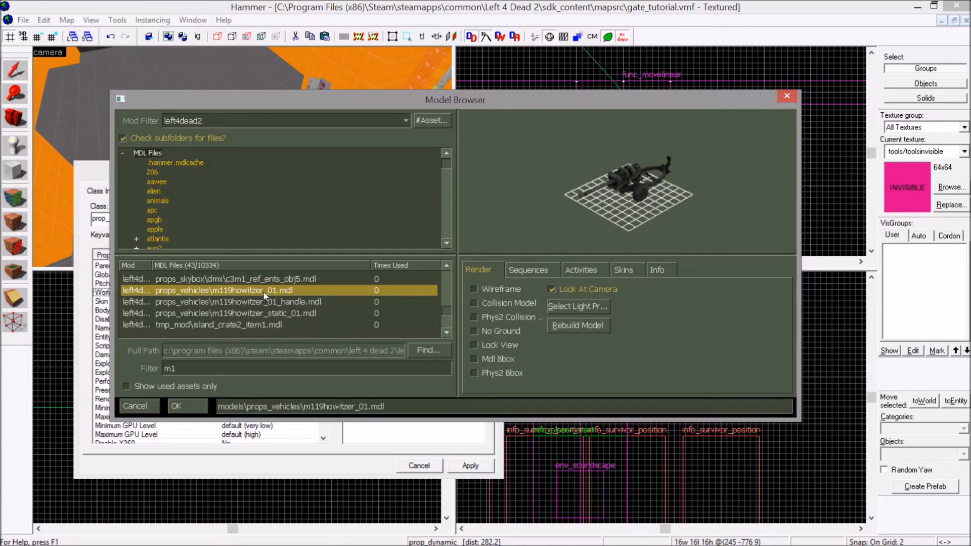
double_click(263, 292)
left_click(471, 465)
left_click(491, 167)
Reposition the howitzer prop in the 2D views and inspect its placement in the camera view.
scroll(637, 76, "down", 18)
scroll(643, 147, "up", 2)
scroll(643, 148, "up", 8)
left_click_drag(654, 135, 527, 127)
scroll(581, 83, "up", 1)
scroll(521, 126, "up", 8)
scroll(582, 453, "down", 6)
scroll(594, 421, "up", 6)
left_click_drag(571, 322, 622, 298)
key("z")
key("w")
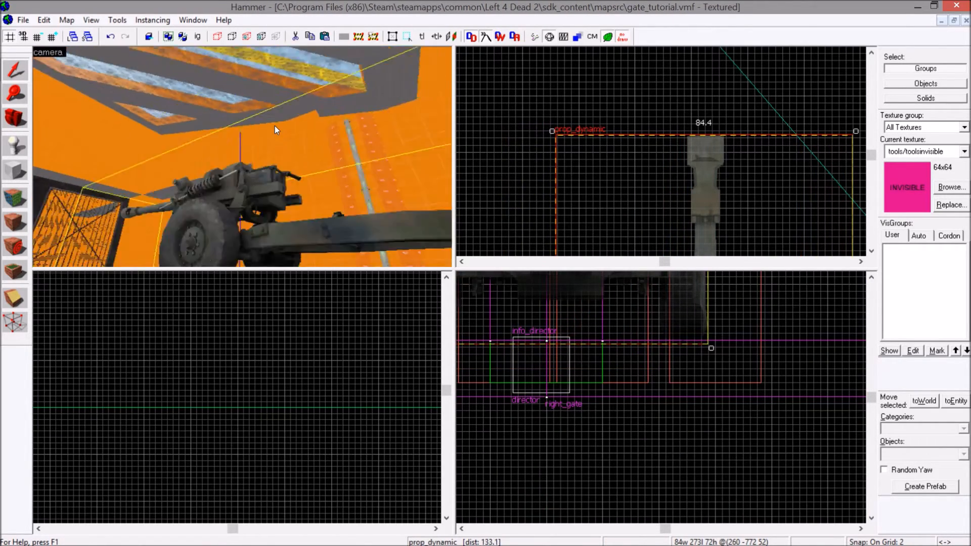
Lower the howitzer prop so its wheels rest on the room's floor.
key("s")
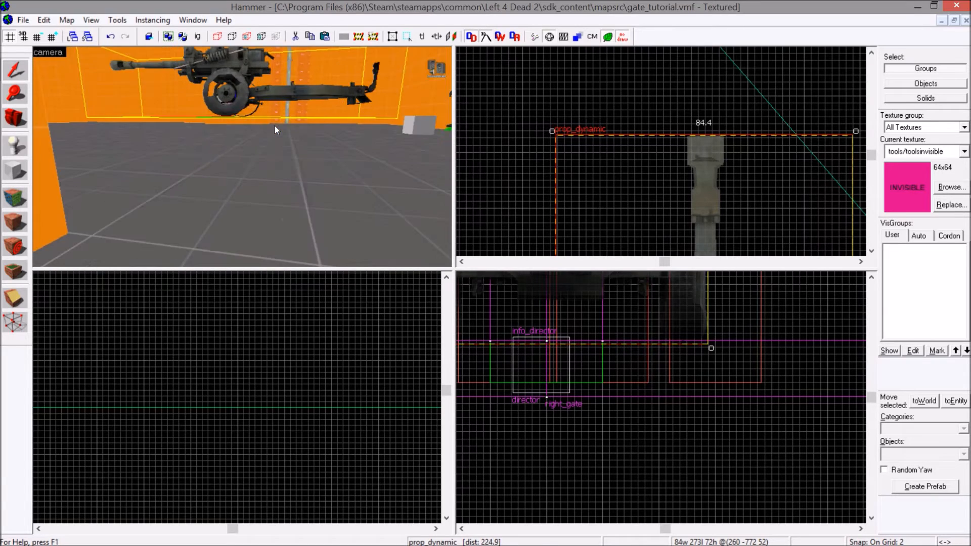
key("z")
left_click_drag(650, 327, 648, 382)
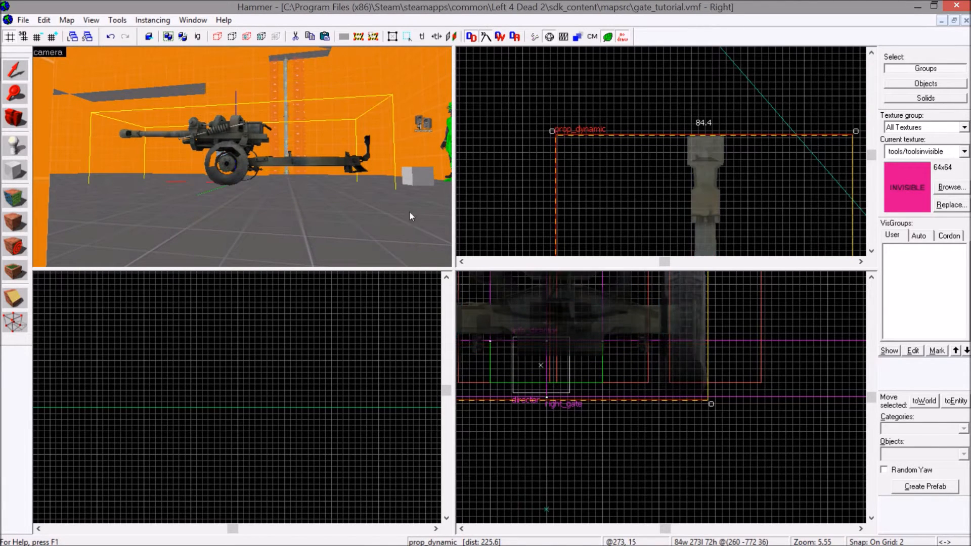
key("z")
key("w")
key("s")
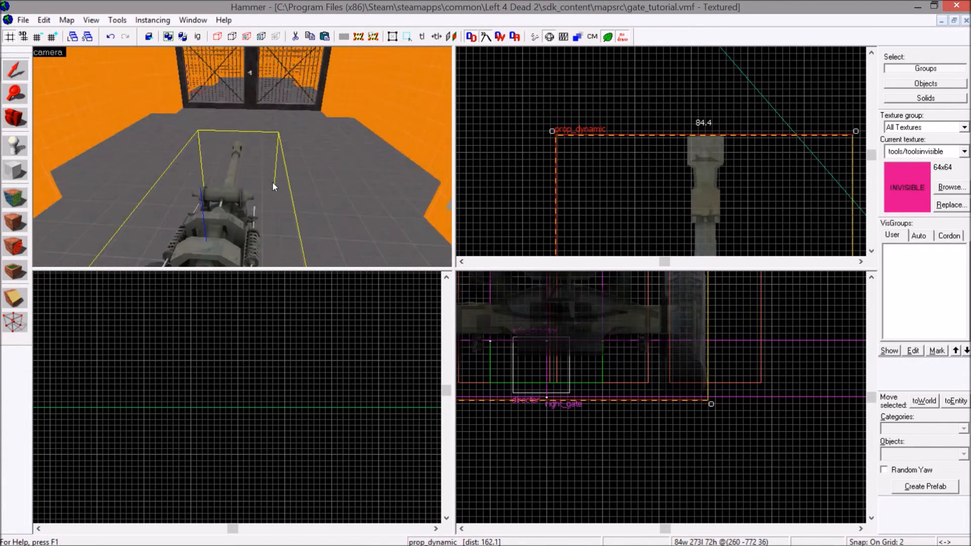
Shift the howitzer slightly sideways to line its barrel up with the middle of the gate and check it from several angles.
key("z")
left_click_drag(735, 181, 720, 182)
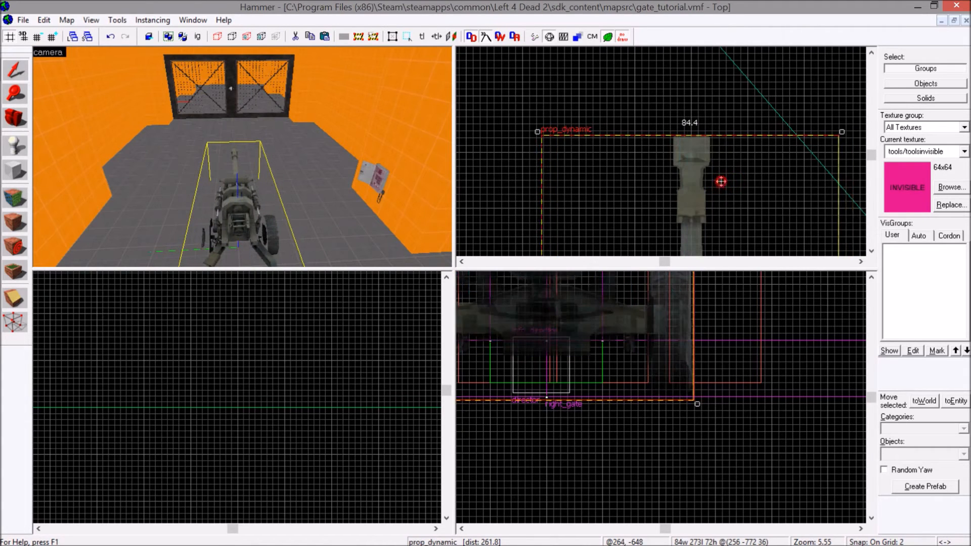
left_click(721, 182)
key("z")
key("s")
key("w")
key("s")
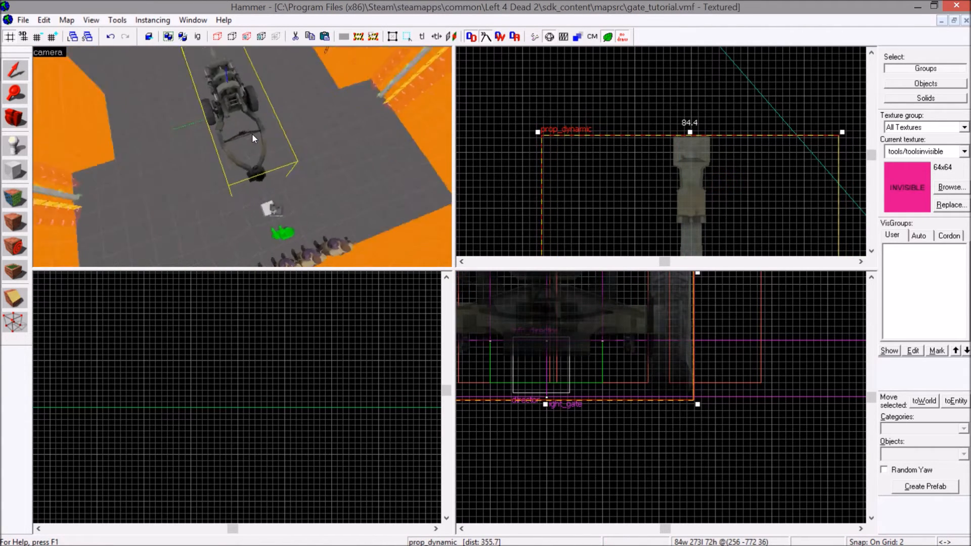
key("w")
key("s")
key("z")
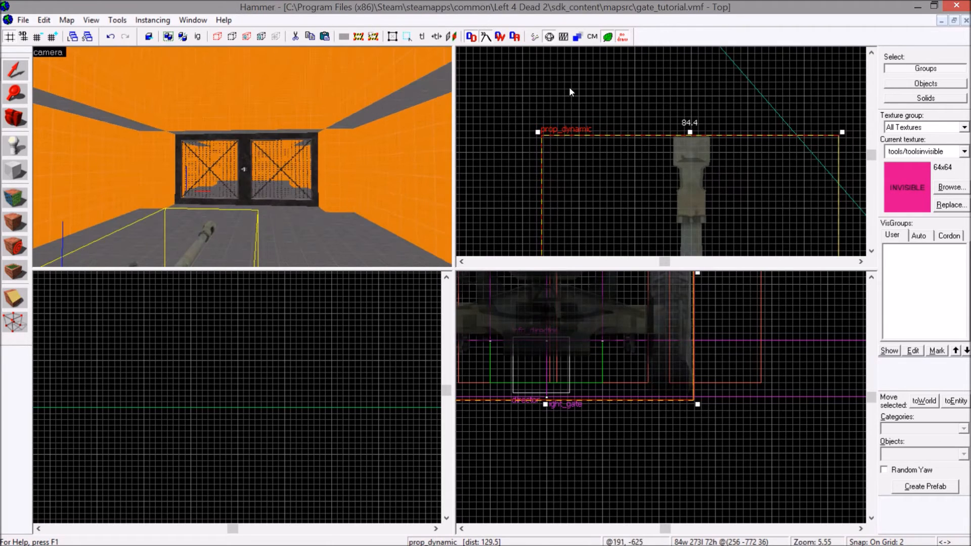
Place an info_particle_system entity on the floor near the howitzer's barrel.
left_click(589, 85)
key("z")
key("w")
key("s")
key("z")
left_click(21, 149)
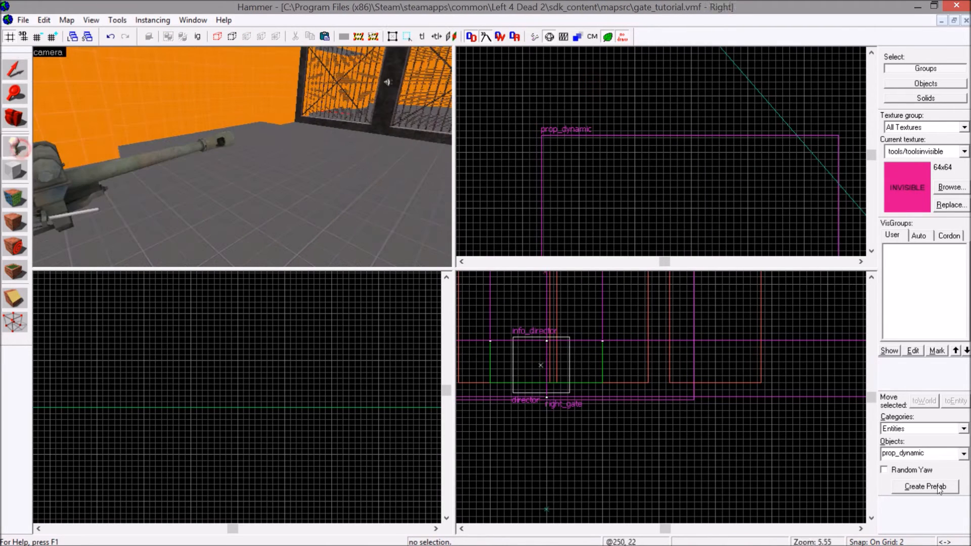
left_click(927, 454)
type("partic")
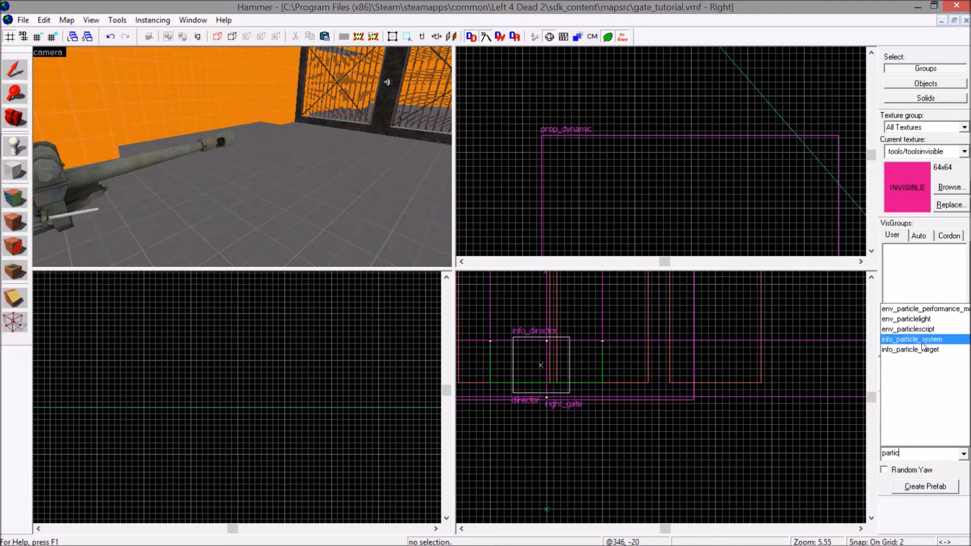
left_click(922, 340)
left_click(285, 232)
left_click(15, 70)
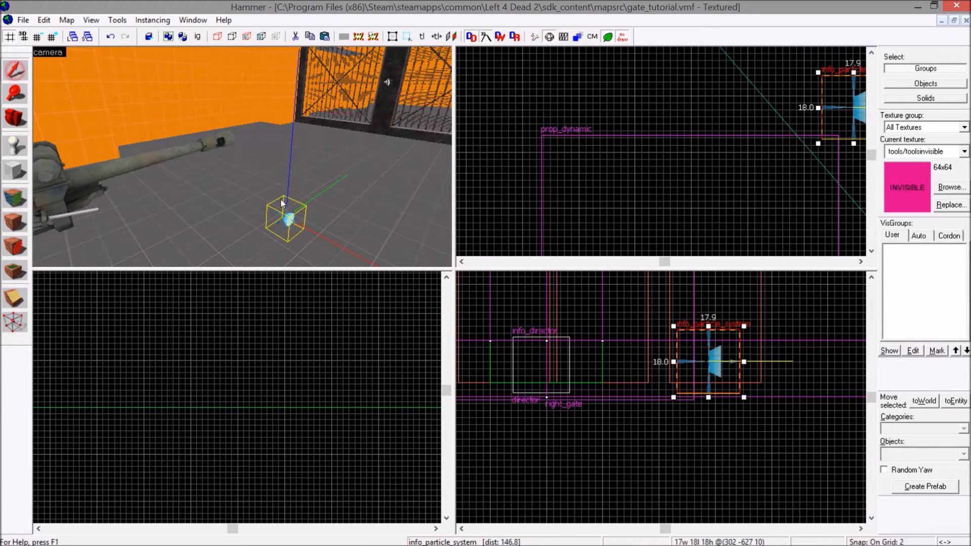
Open the Particle Browser for the info_particle_system's Particle System Name and filter the effects by explo.
double_click(285, 230)
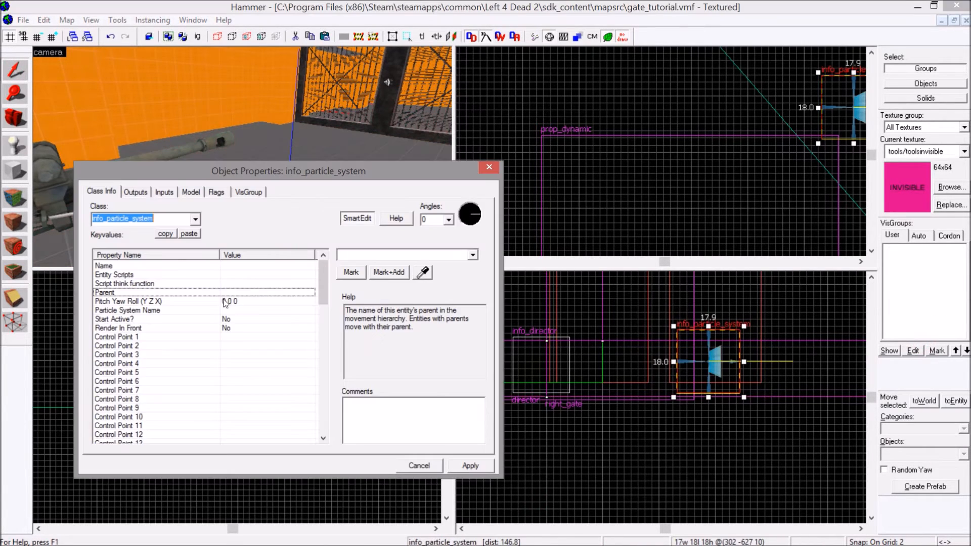
left_click(157, 313)
left_click(353, 274)
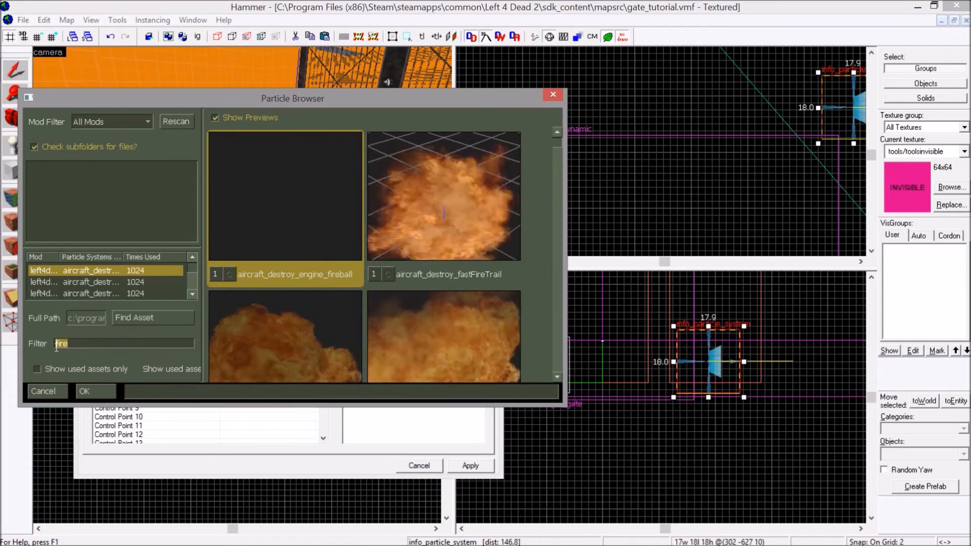
type("explo")
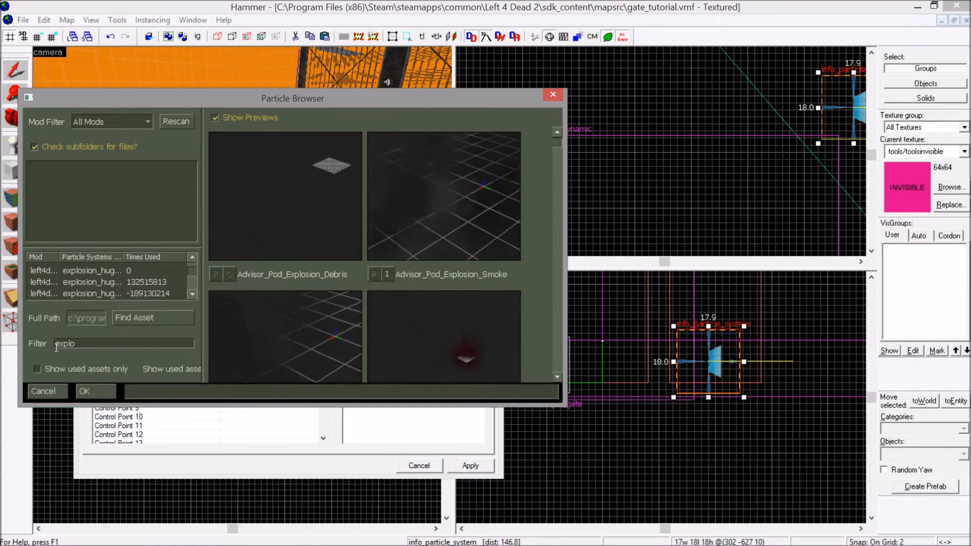
Set the Particle System Name to gas_explosion_fireball and apply it.
left_click(455, 242)
scroll(454, 238, "down", 10)
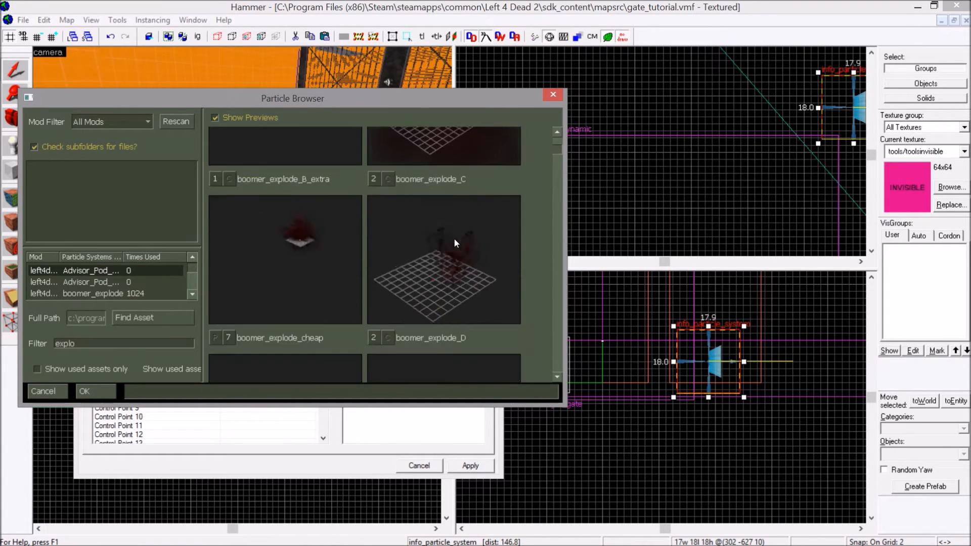
scroll(454, 238, "down", 10)
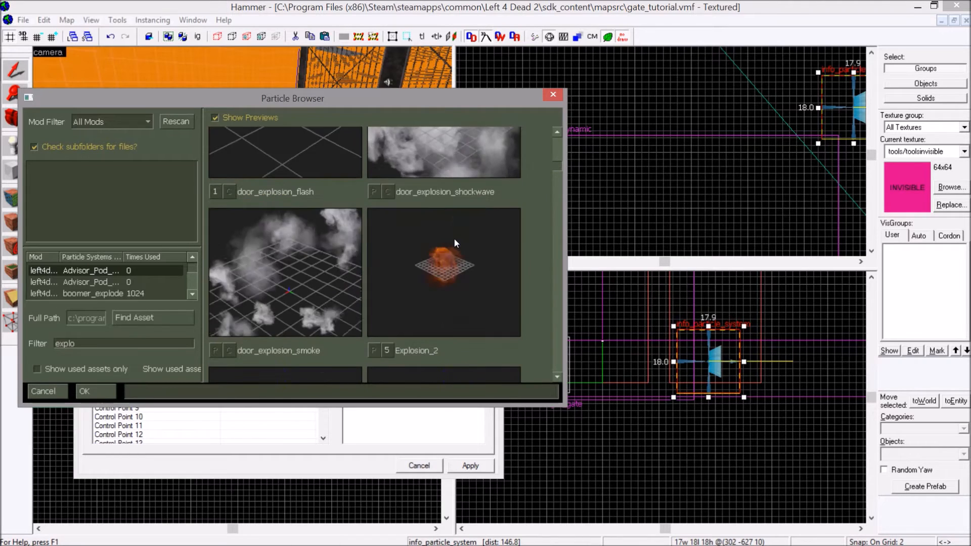
scroll(454, 238, "down", 10)
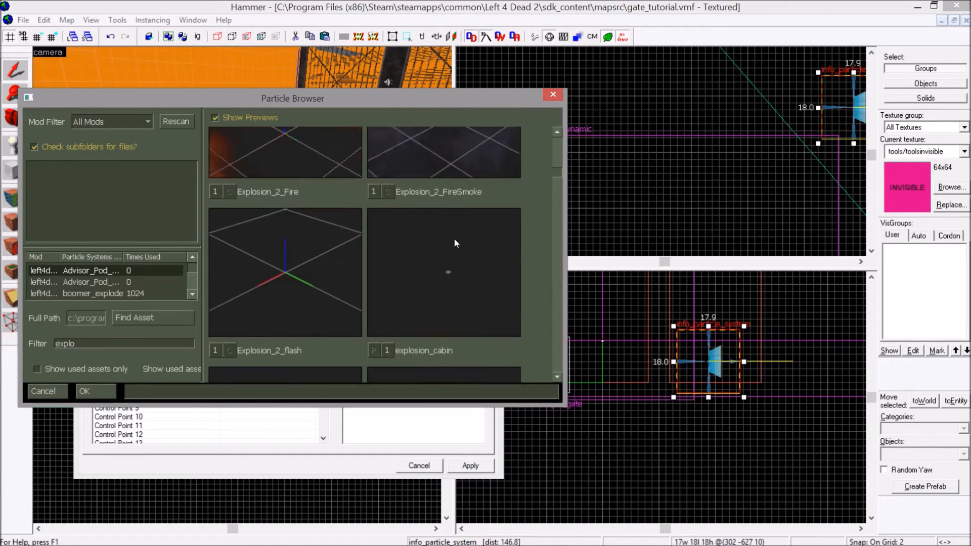
scroll(454, 239, "down", 10)
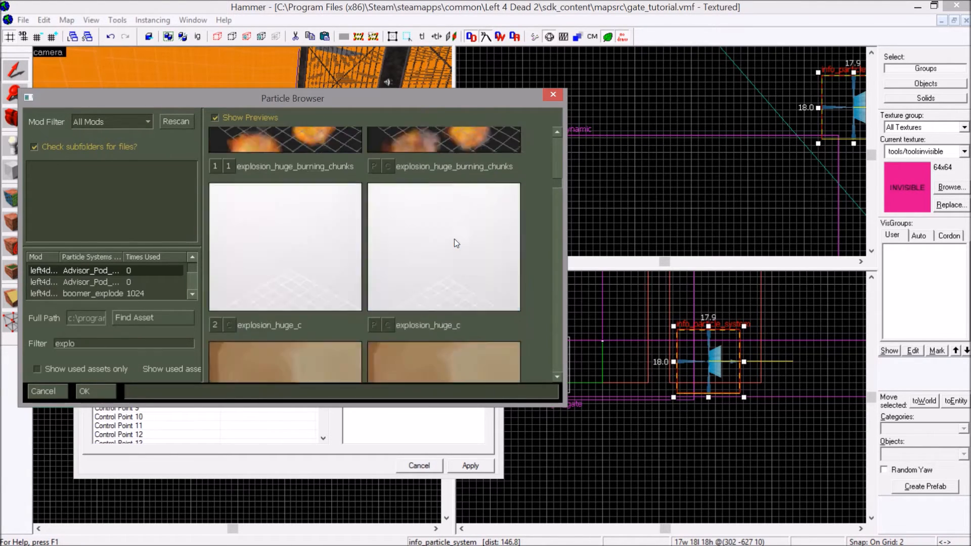
left_click_drag(558, 186, 550, 241)
scroll(453, 278, "down", 6)
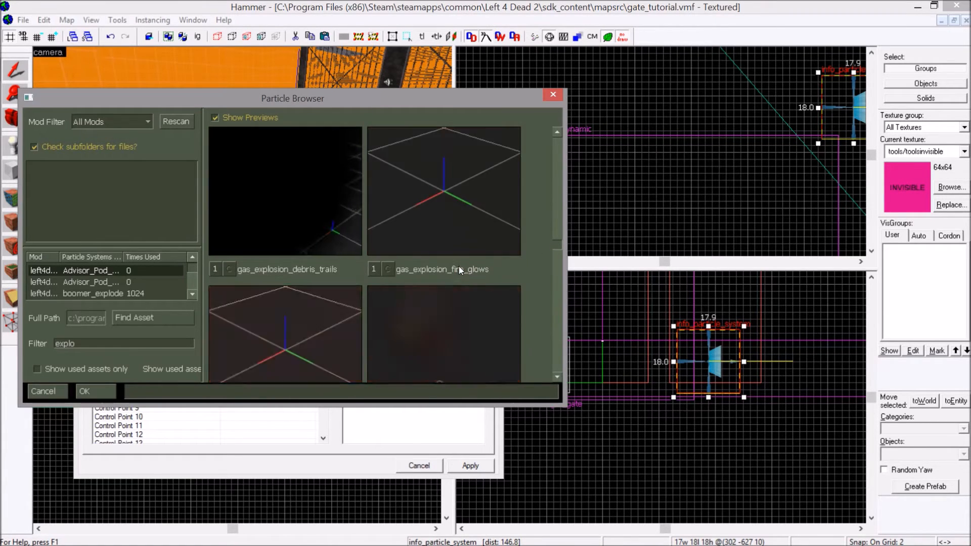
double_click(458, 265)
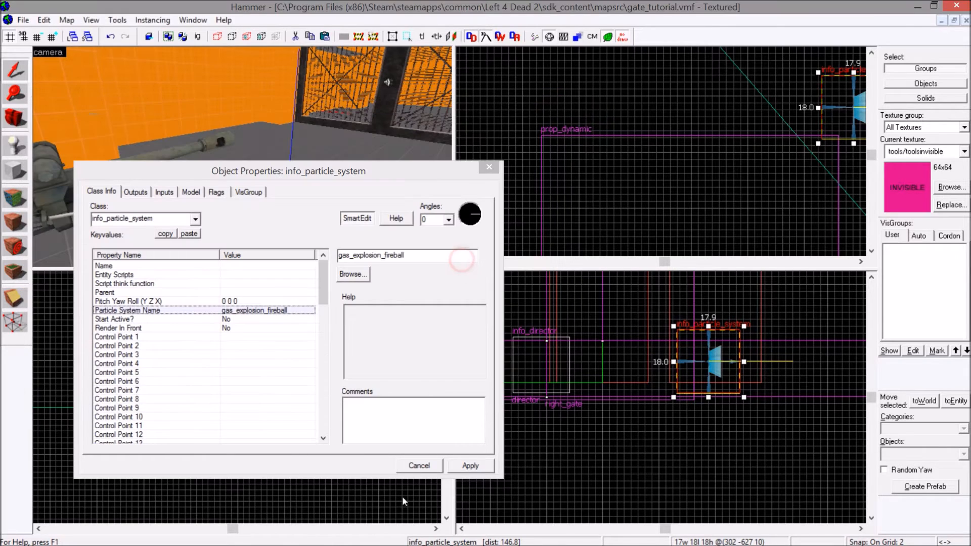
left_click(471, 465)
Name the particle system cannon_flash_part, apply the change and close its properties.
left_click(242, 266)
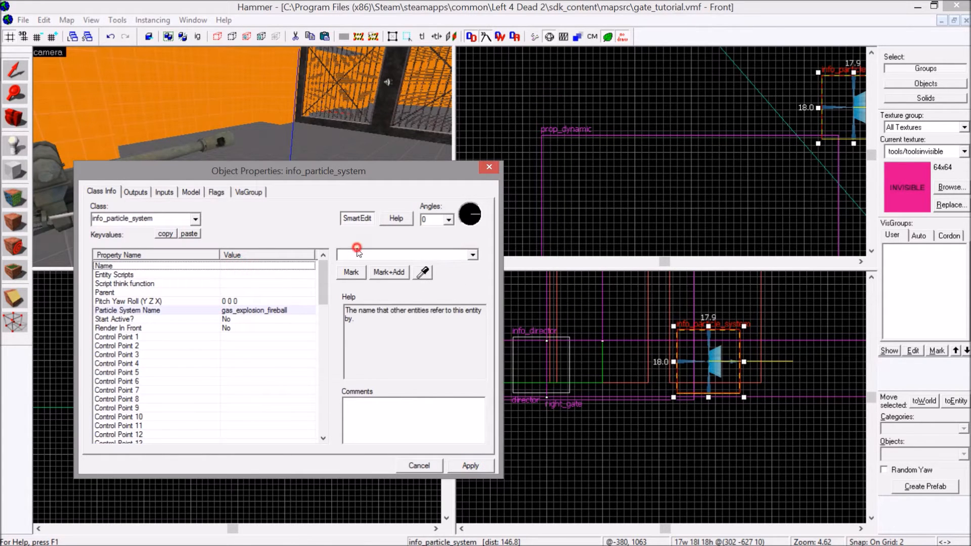
type("cannon_")
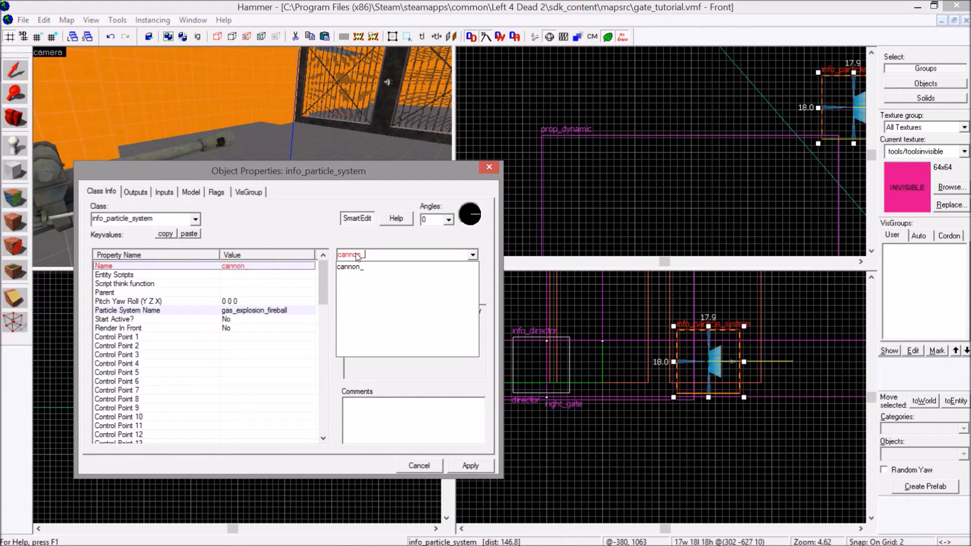
type("flash_part")
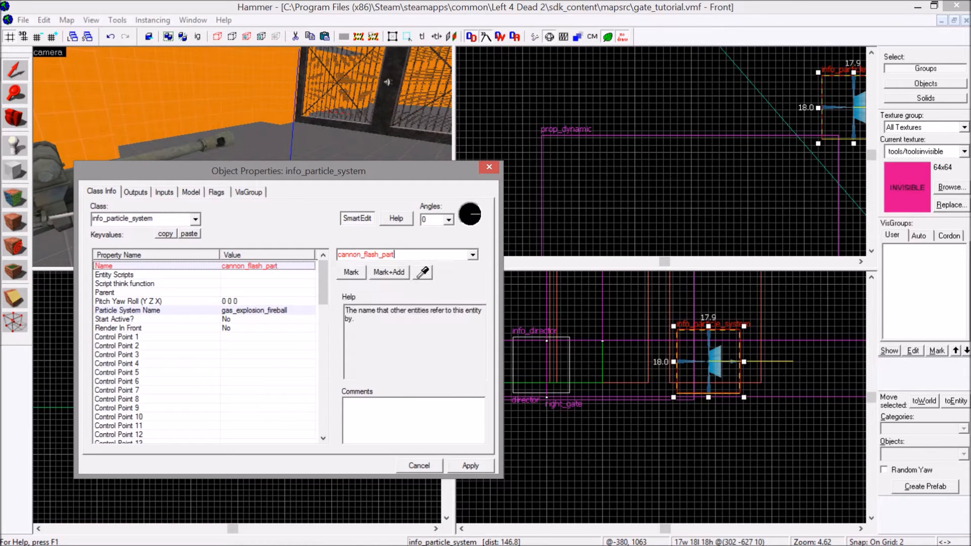
left_click(466, 466)
left_click(488, 167)
Raise the cannon_flash_part entity off the floor and move it to the end of the howitzer's barrel.
scroll(748, 135, "down", 8)
scroll(774, 121, "up", 2)
scroll(774, 120, "up", 4)
left_click_drag(698, 342, 553, 321)
key("z")
key("w")
scroll(298, 135, "down", 3)
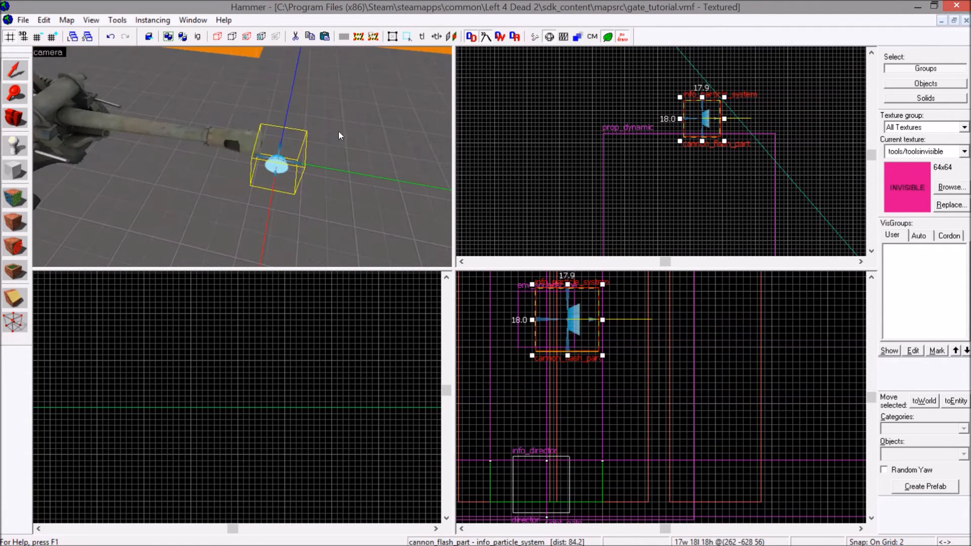
Rotate cannon_flash_part to face the gate and line it up with the howitzer's muzzle.
scroll(689, 95, "up", 13)
left_click_drag(723, 96, 701, 86)
scroll(679, 109, "down", 2)
left_click_drag(722, 159, 648, 198)
left_click_drag(561, 329, 562, 314)
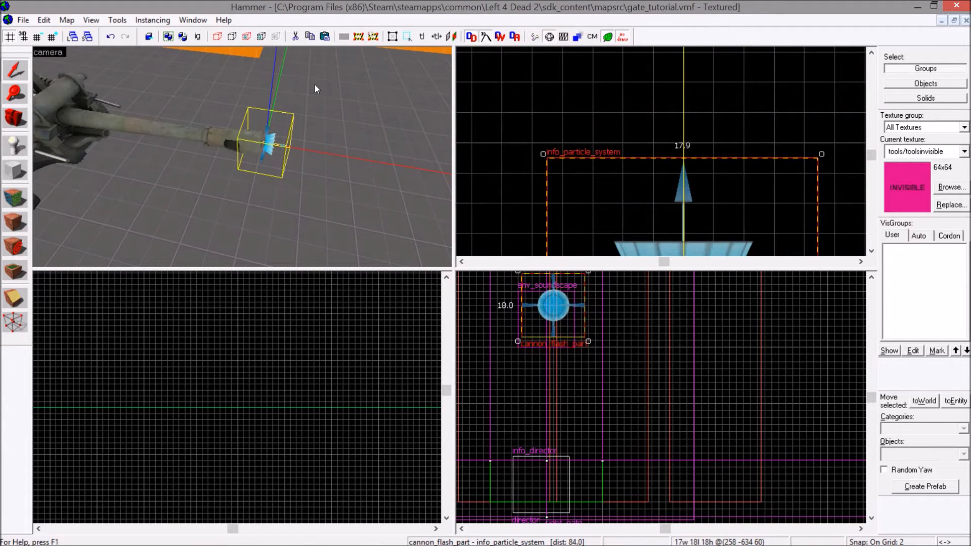
Lower cannon_flash_part slightly to centre it on the muzzle and inspect the alignment in the camera view.
key("z")
key("s")
key("w")
key("s")
key("z")
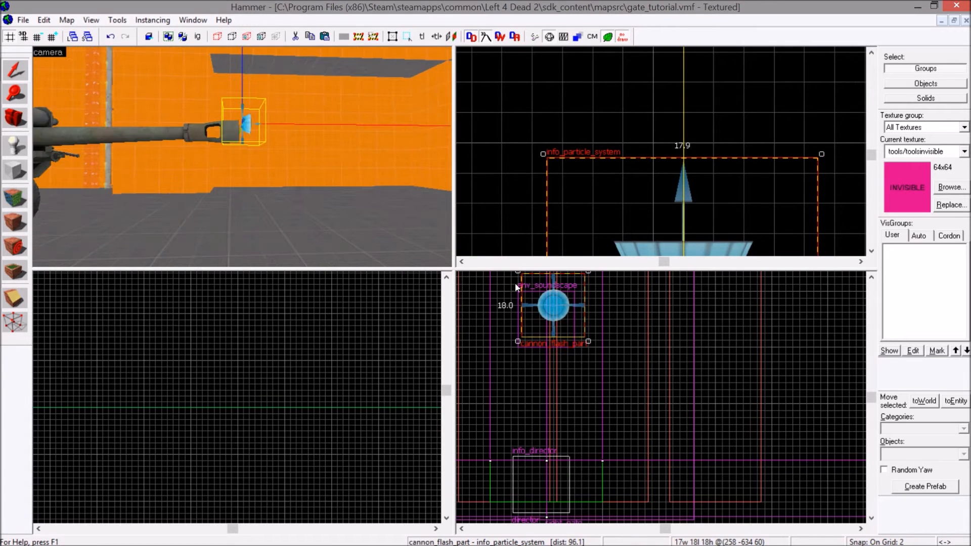
left_click_drag(551, 292, 551, 299)
key("z")
key("w")
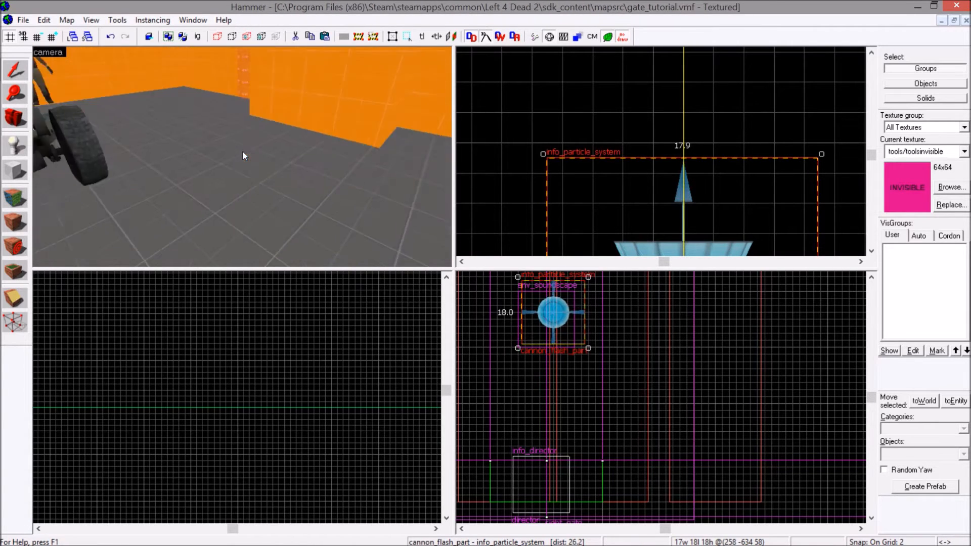
key("s")
key("w")
key("s")
key("s")
Make a copy of cannon_flash_part and move it forward to just in front of the gate.
scroll(719, 171, "down", 4)
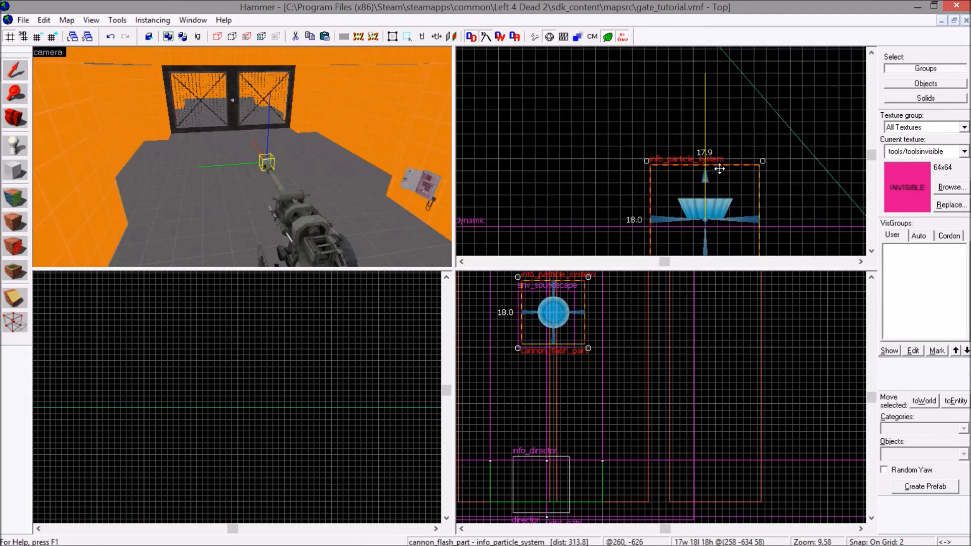
left_click_drag(719, 170, 718, 167)
key("Up")
key("Up")
key("Up")
key("Up")
key("Up")
key("Up")
key("Up")
key("Up")
scroll(719, 167, "up", 10)
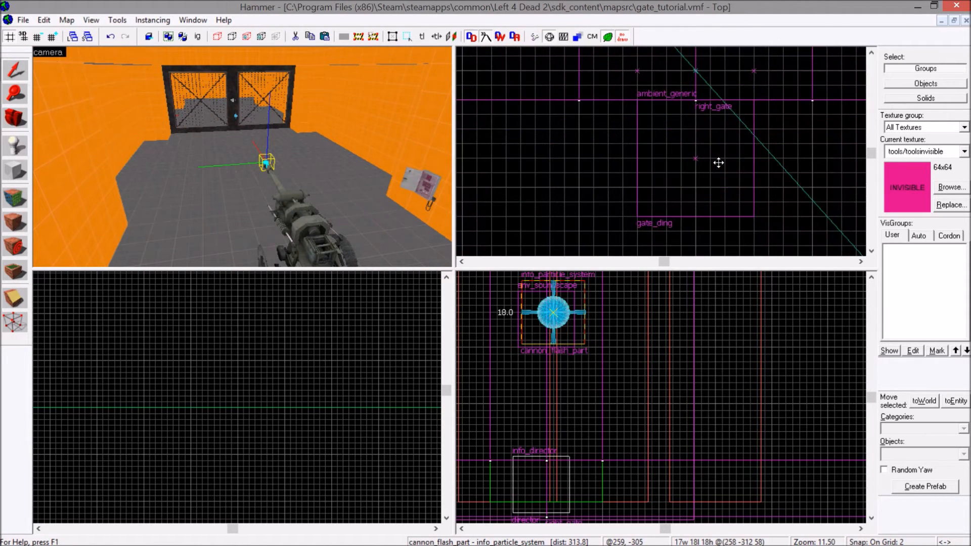
left_click_drag(719, 162, 717, 167)
Turn the copied particle system back toward the howitzer at a pitch of about -27.5 and move it closer to the gate.
scroll(203, 387, "down", 19)
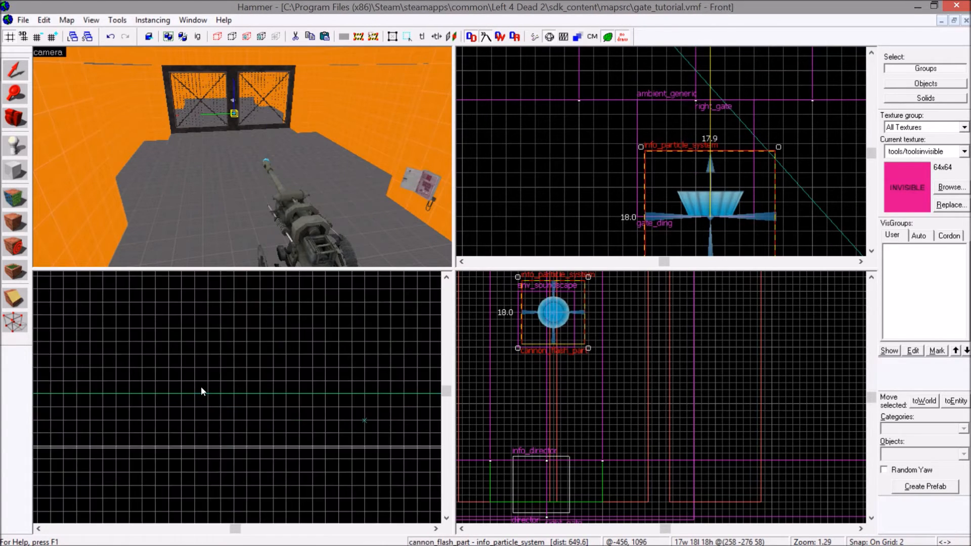
scroll(223, 377, "up", 17)
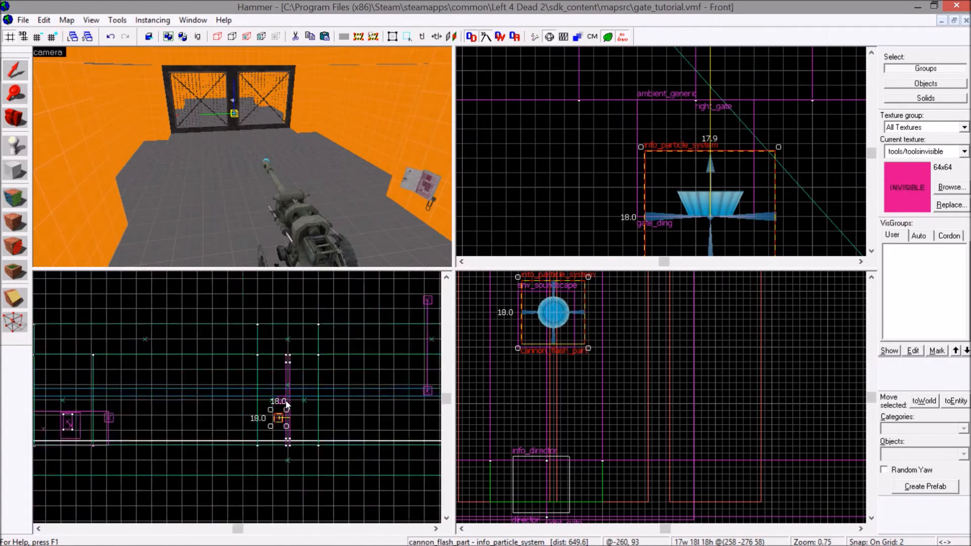
scroll(278, 428, "up", 2)
left_click_drag(310, 405, 338, 436)
key("z")
key("w")
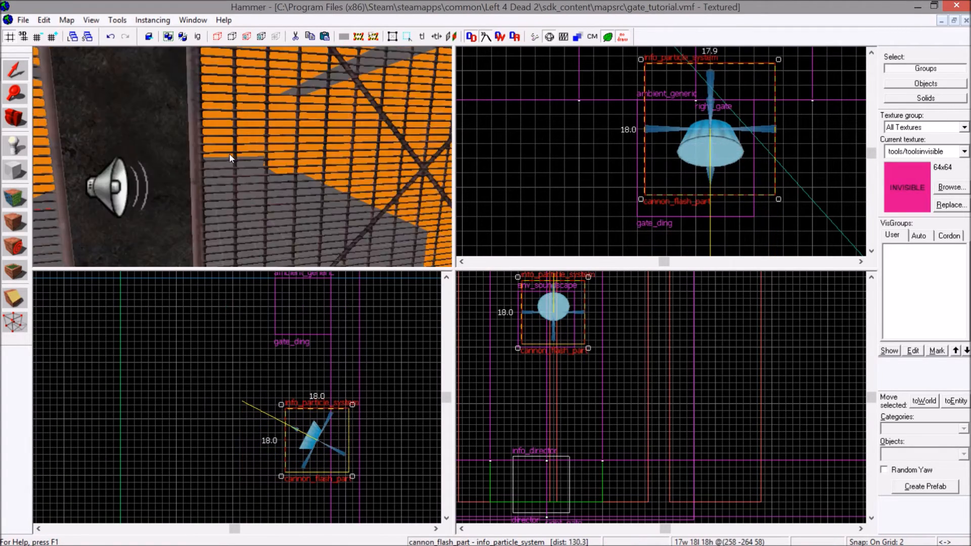
Rename the copied particle system gate_flash_part and apply the change.
double_click(208, 201)
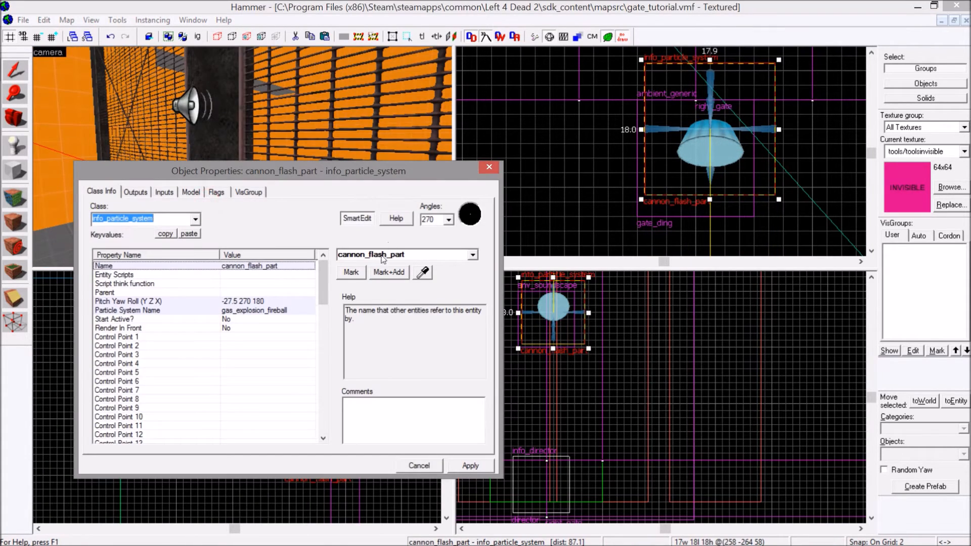
double_click(365, 256)
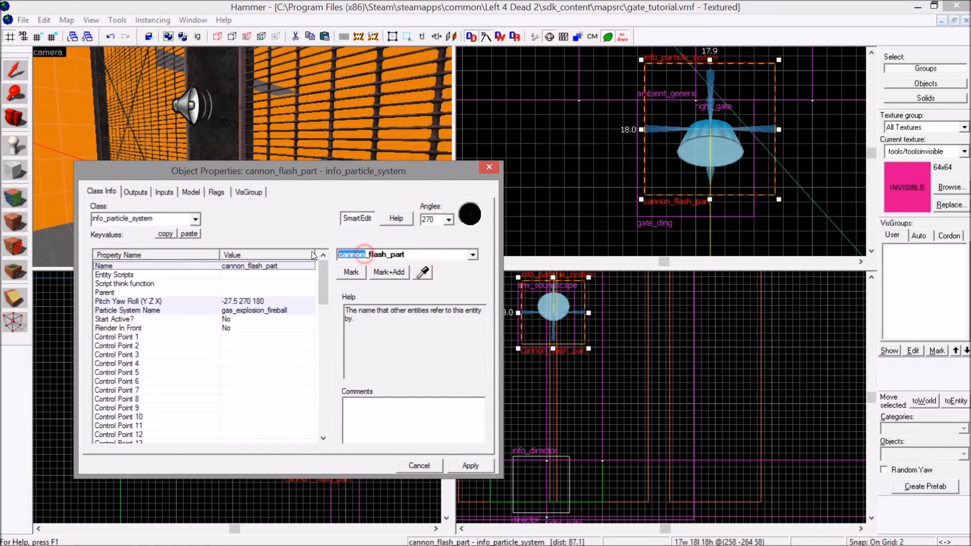
type("gate")
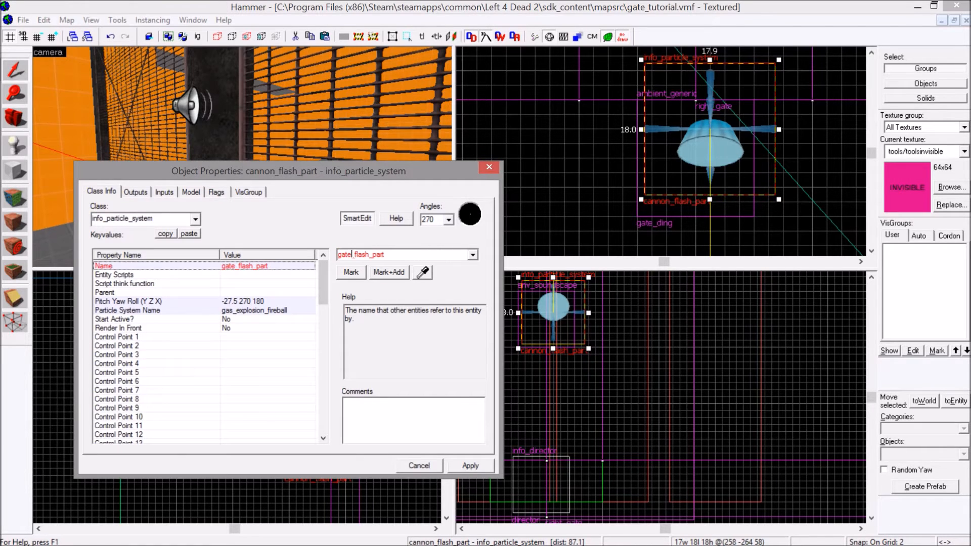
left_click(470, 465)
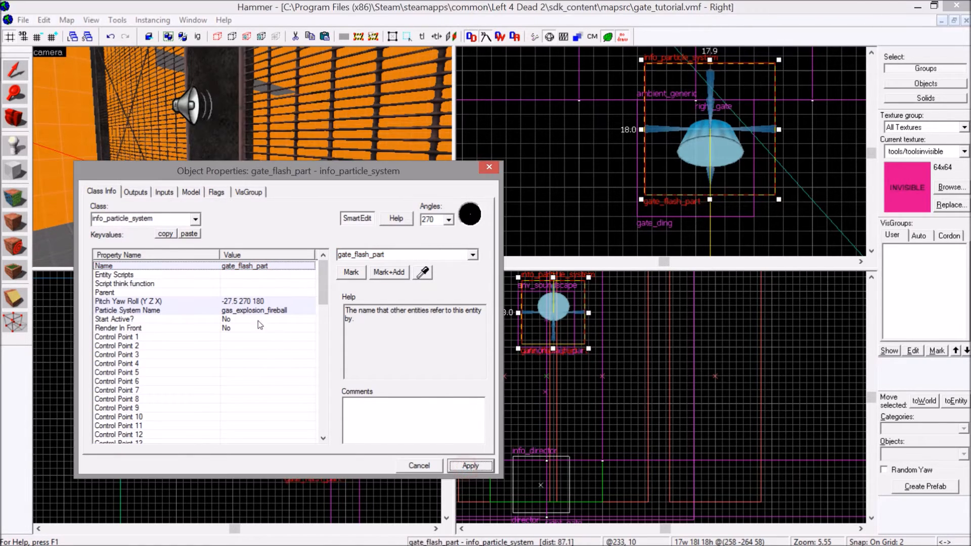
Change the particle effect of gate_flash_part to FluidExplosion_fps_clean, apply it and deselect the entity.
left_click(259, 310)
left_click(352, 278)
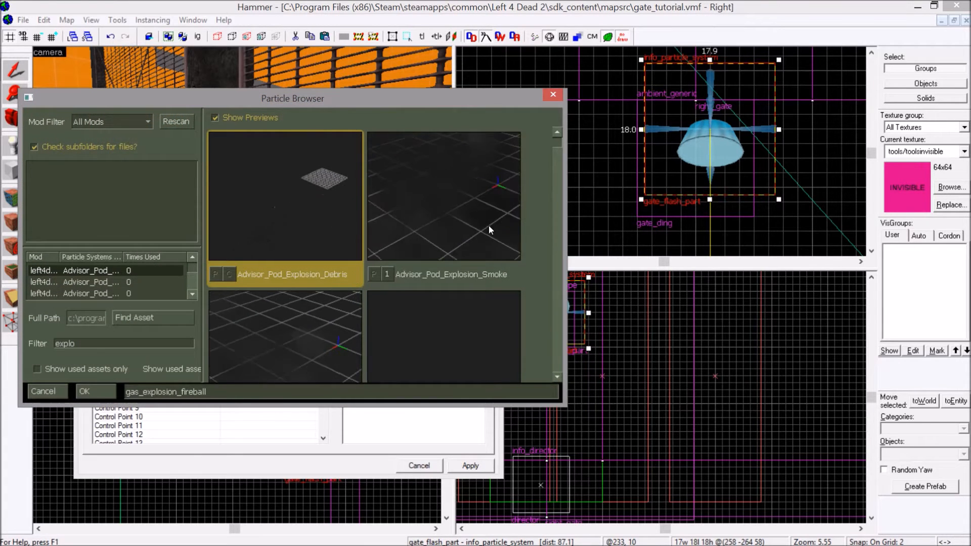
scroll(552, 184, "down", 10)
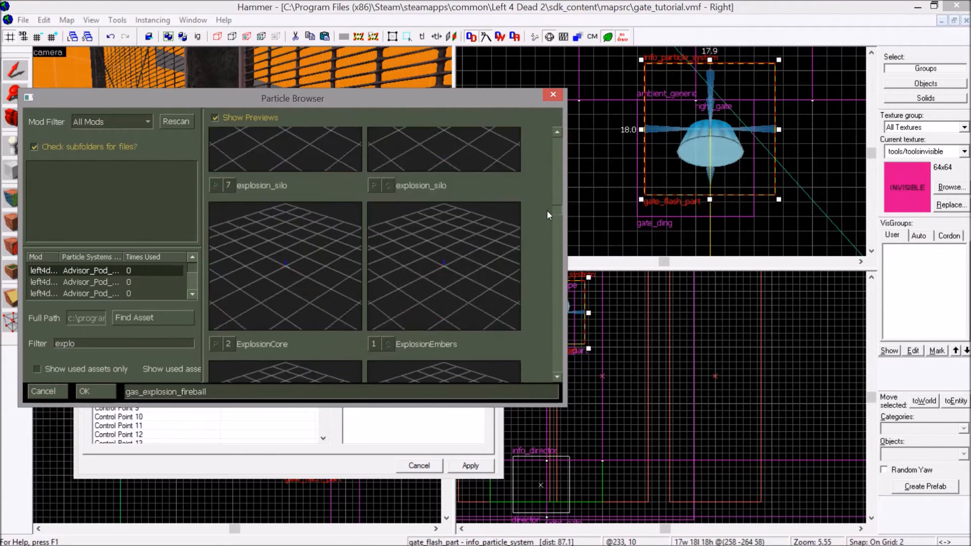
scroll(545, 235, "up", 3)
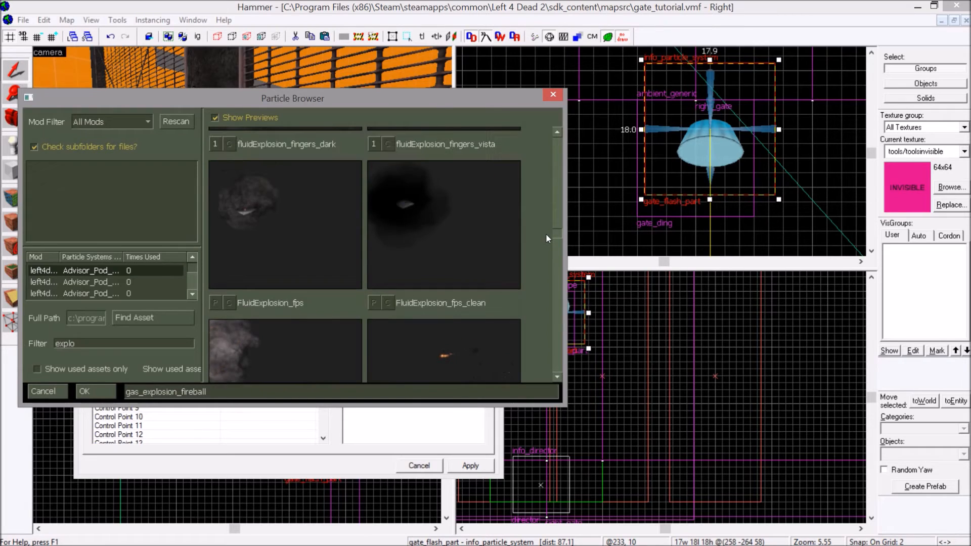
scroll(545, 236, "down", 2)
scroll(545, 235, "up", 4)
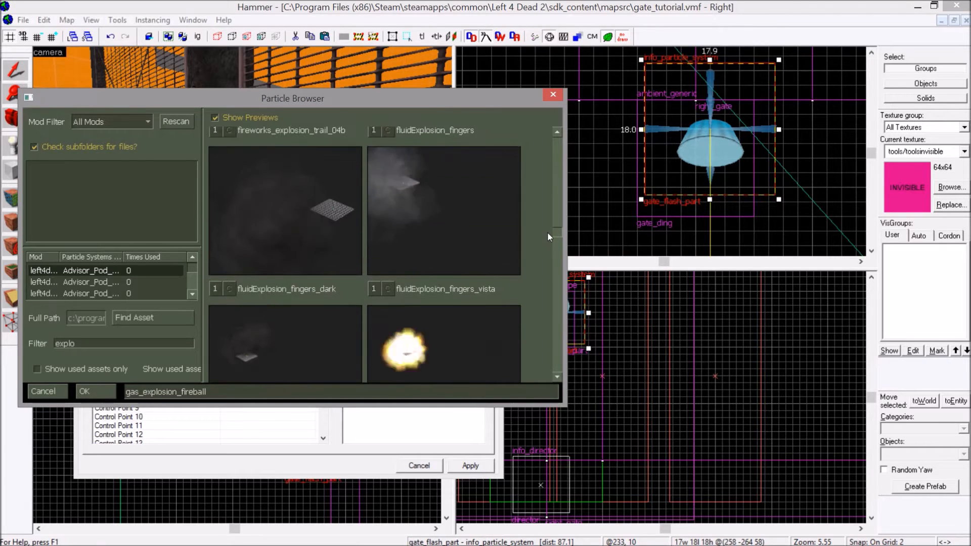
double_click(507, 234)
left_click(470, 465)
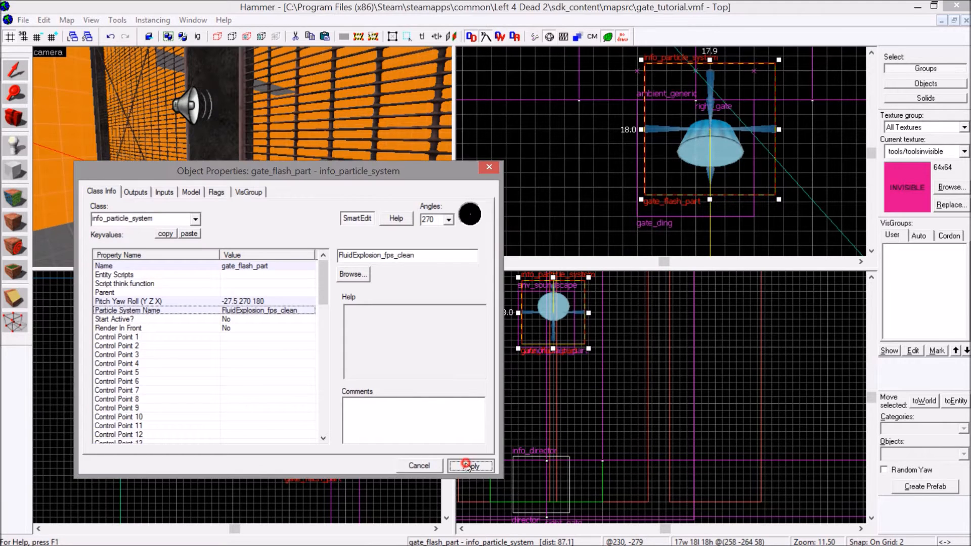
left_click(491, 170)
left_click(517, 162)
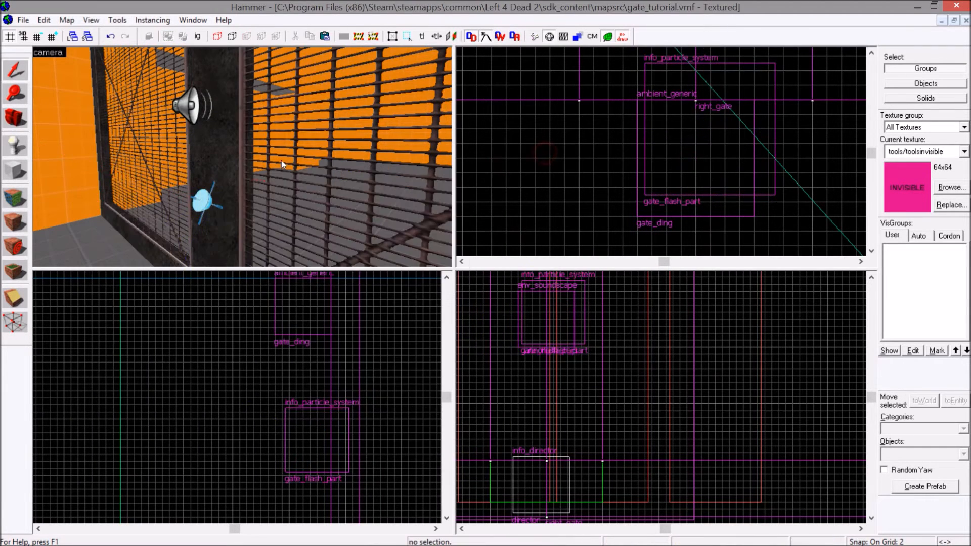
Place an ambient_generic entity on the floor just in front of and below the howitzer's muzzle.
scroll(282, 160, "down", 5)
key("w")
key("z")
left_click(15, 148)
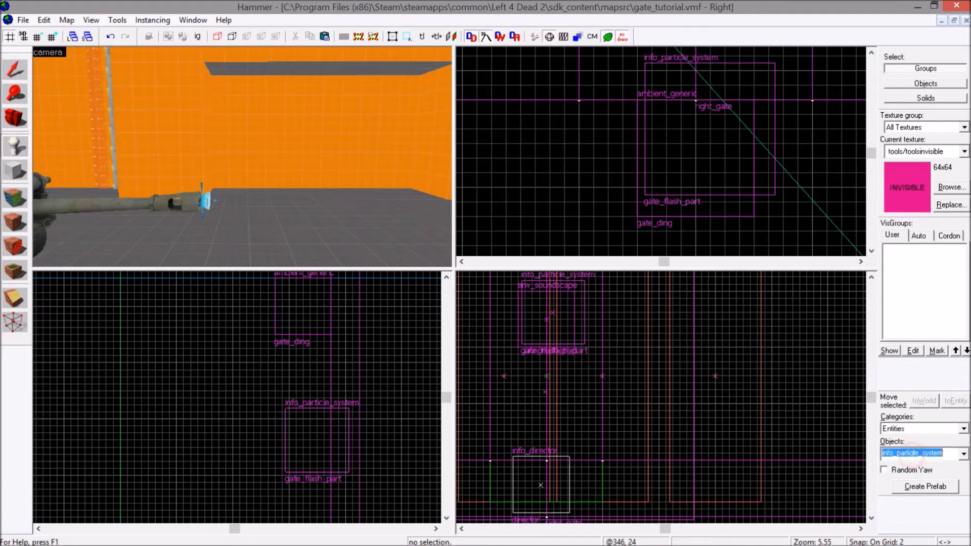
left_click(912, 453)
type("generic")
left_click(905, 321)
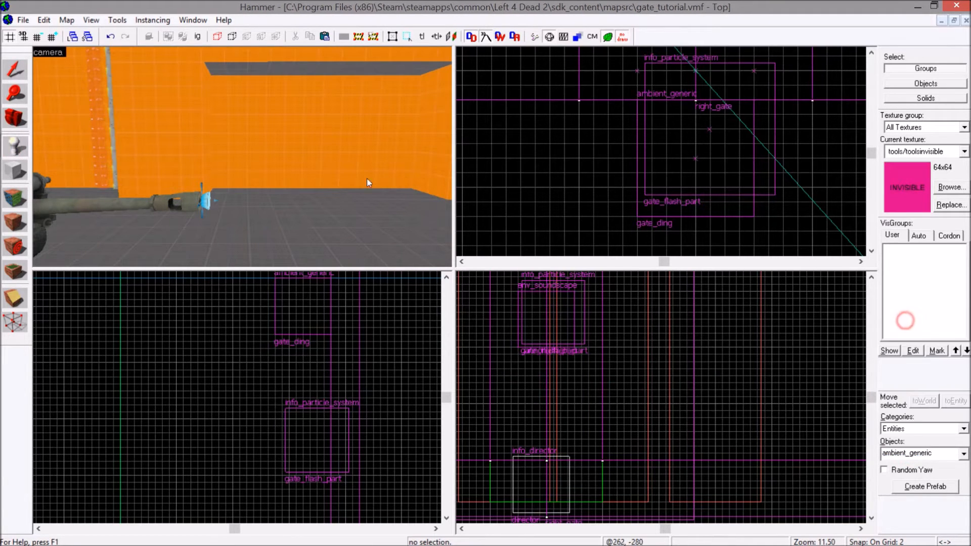
key("z")
key("z")
left_click(236, 196)
left_click(15, 76)
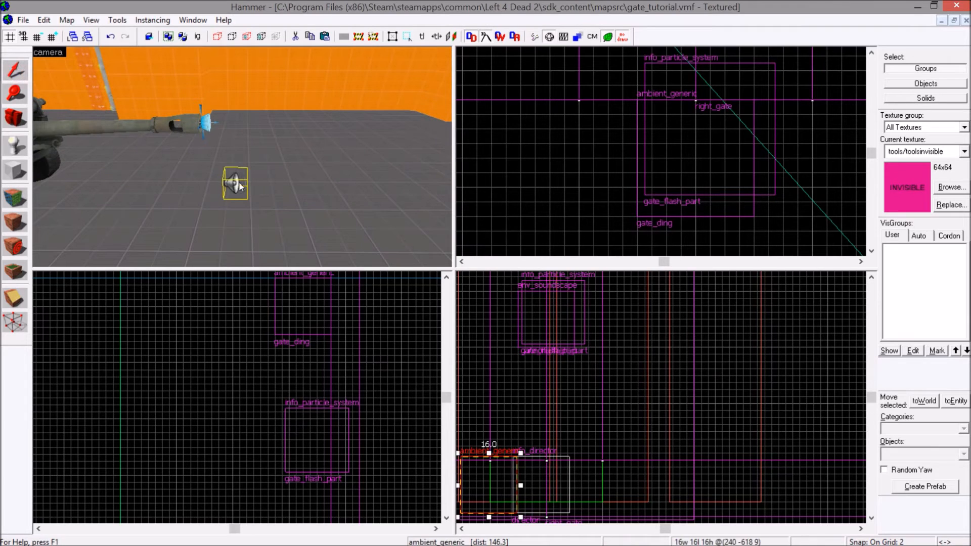
For the new ambient_generic's sound, filter the raw sounds by "explosi" and pick ambient\explosions\explode_1.wav.
double_click(237, 185)
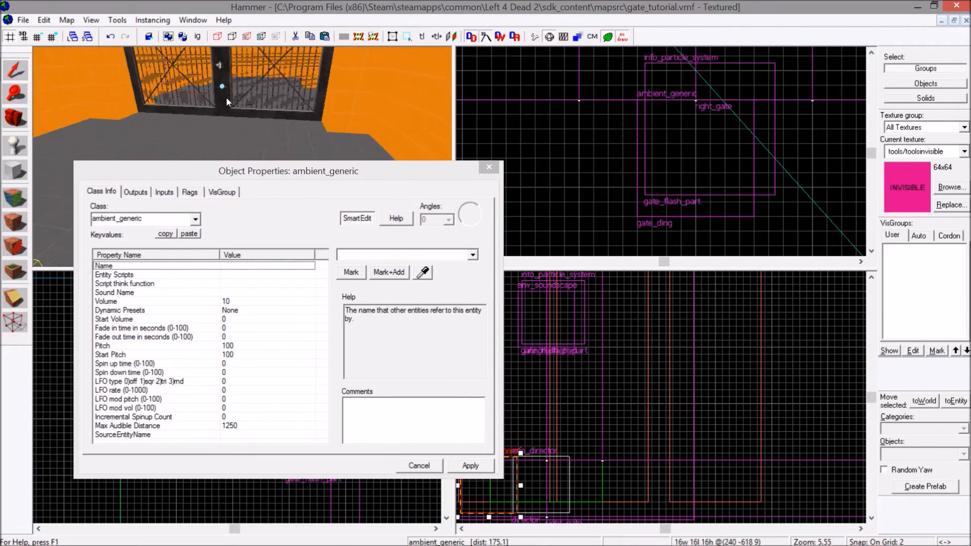
key("z")
key("z")
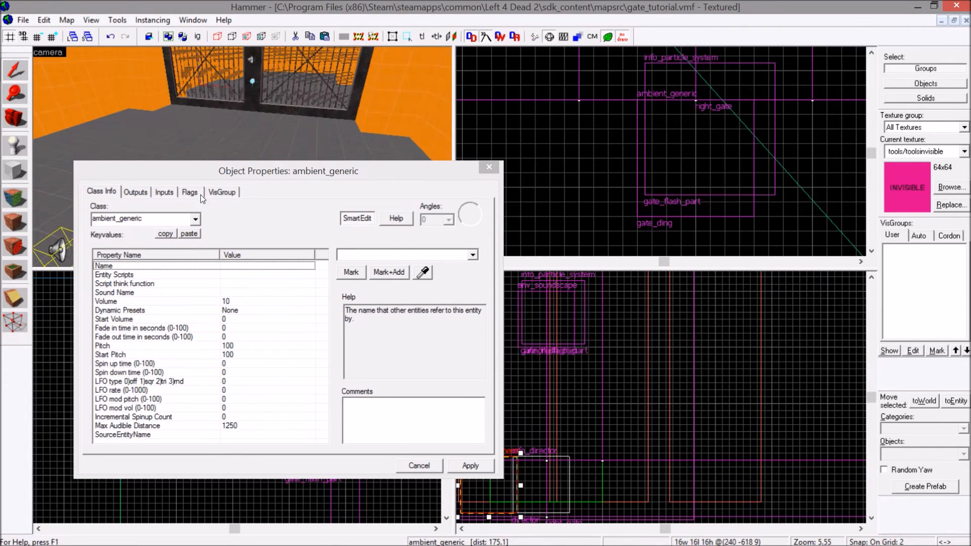
left_click(150, 293)
left_click(350, 276)
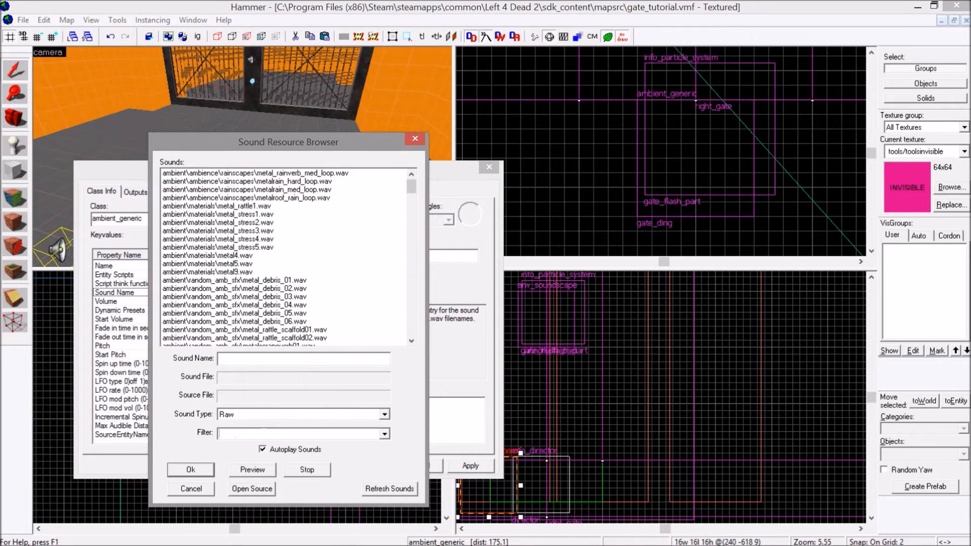
type("blas")
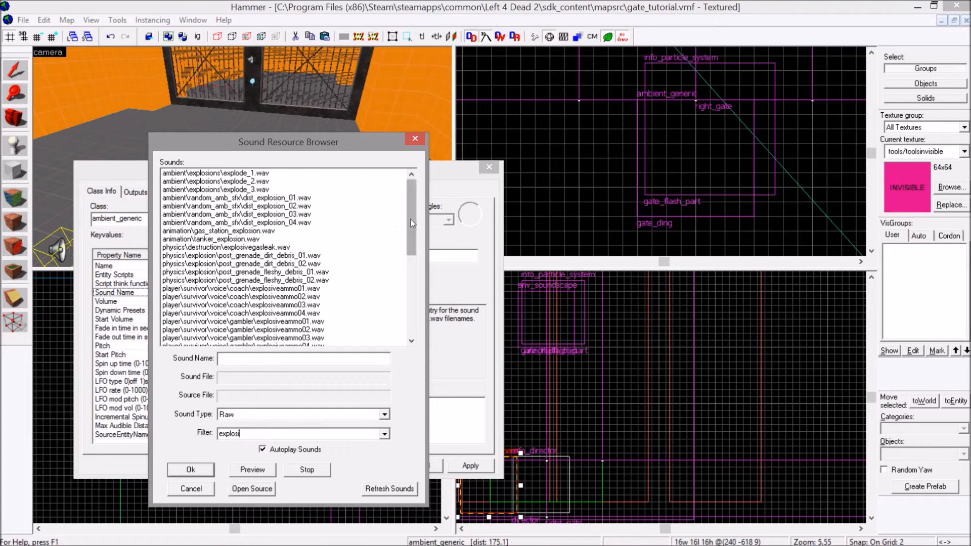
left_click_drag(413, 223, 399, 206)
left_click(251, 174)
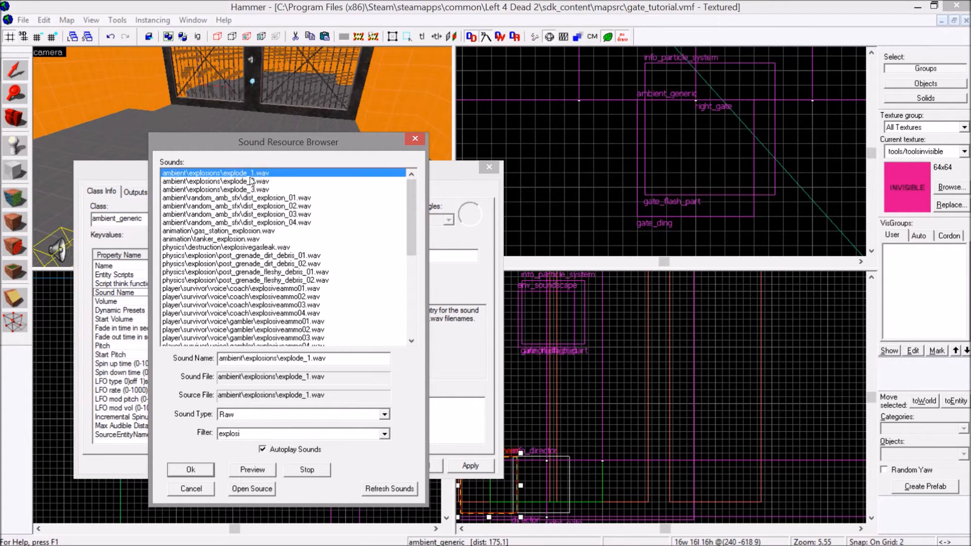
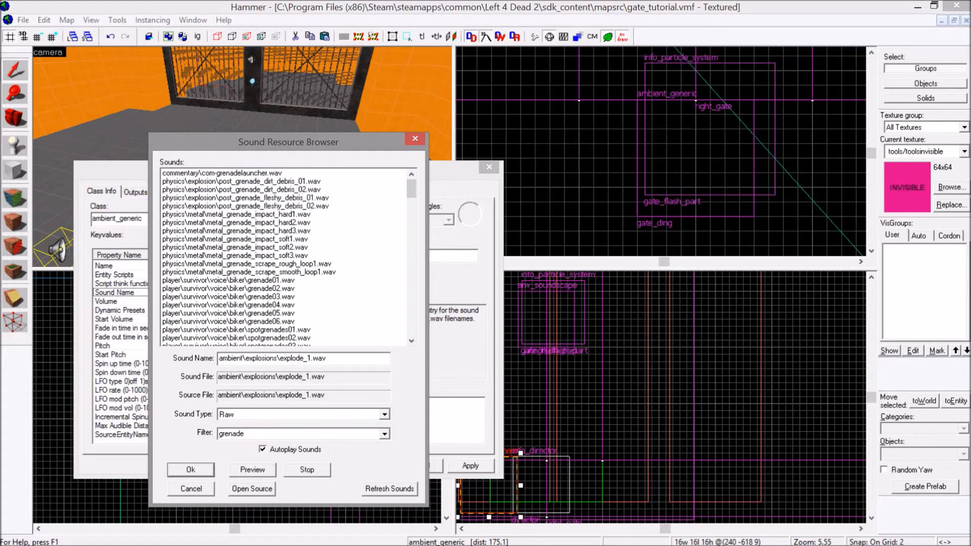
Among the grenade sounds, pick weapons\grenade_launcher\grenadefire\grenade_launcher_explode_1.wav for the ambient_generic, apply it and close the properties.
left_click_drag(413, 189, 426, 324)
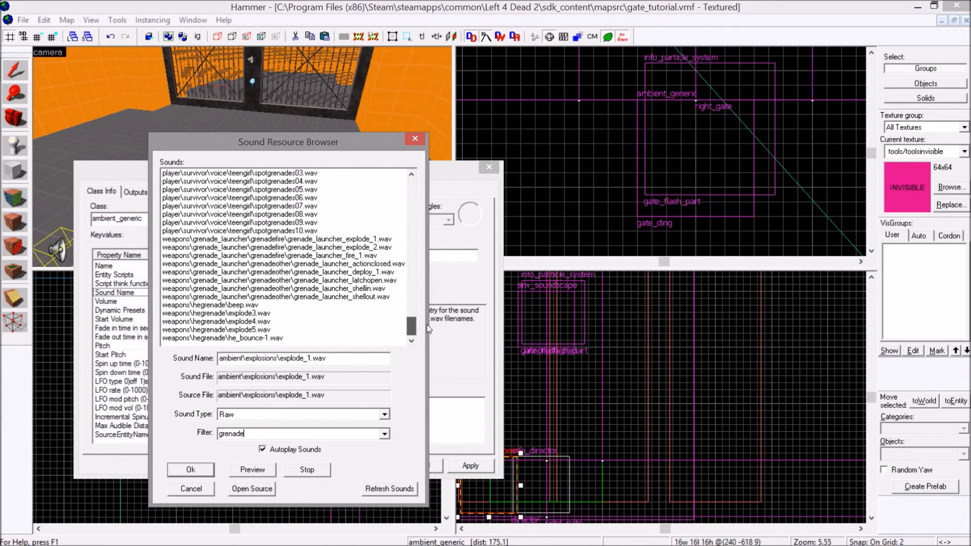
left_click(358, 254)
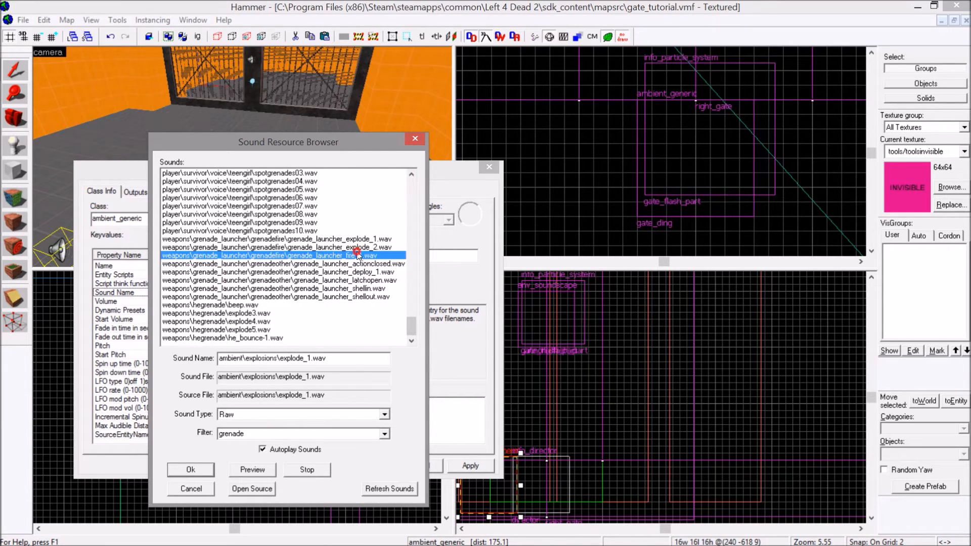
left_click(330, 239)
left_click(330, 246)
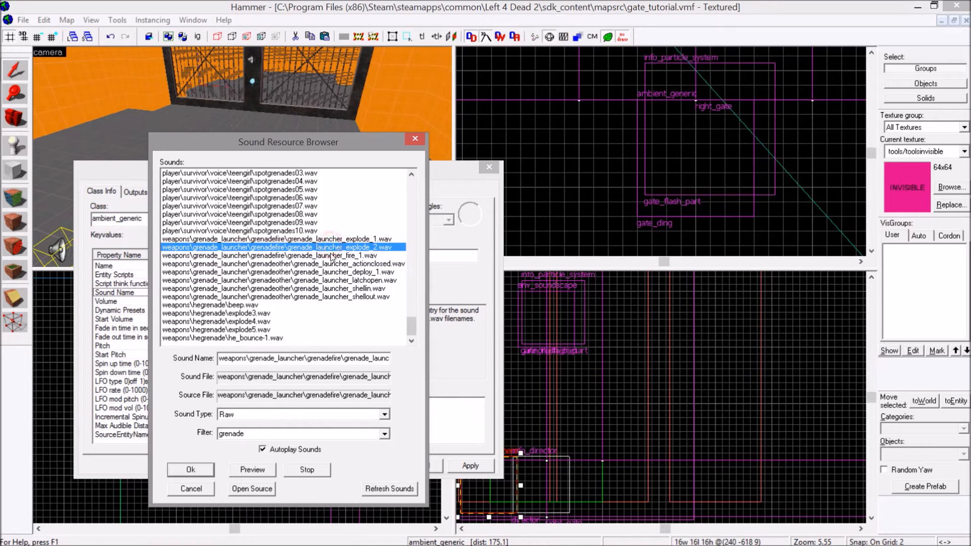
left_click(333, 239)
double_click(333, 239)
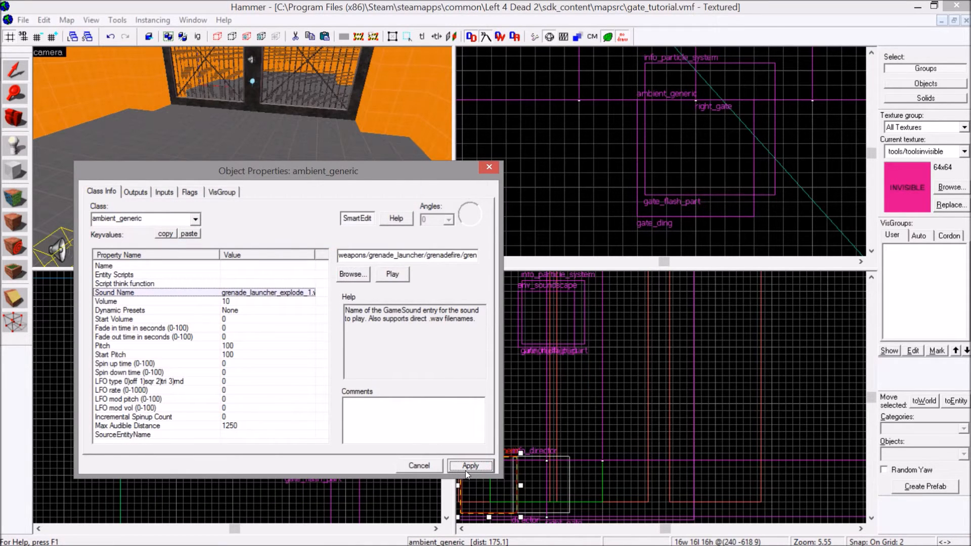
left_click(490, 168)
Raise the ambient_generic from the floor to the height of the howitzer's muzzle, just in front of the barrel.
scroll(299, 335, "up", 4)
scroll(260, 397, "up", 4)
left_click_drag(274, 371, 286, 278)
scroll(102, 193, "down", 1)
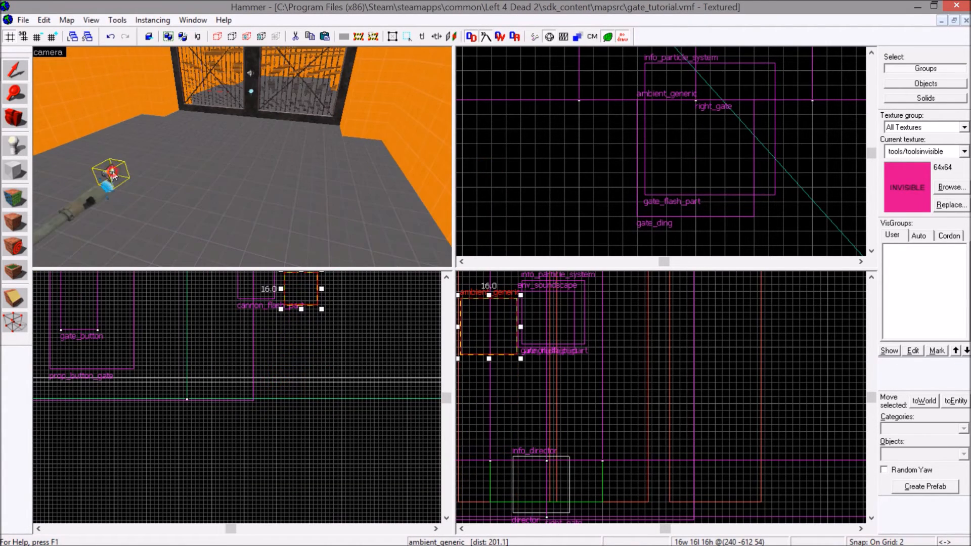
Set the volume of the ambient_generic at the muzzle to 7, apply it and close the properties.
double_click(113, 175)
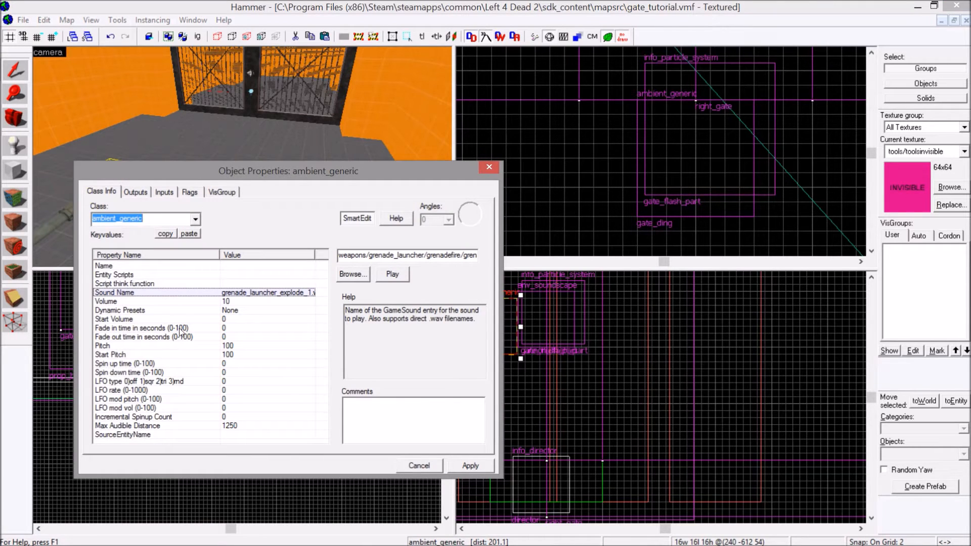
left_click(210, 302)
left_click(386, 257)
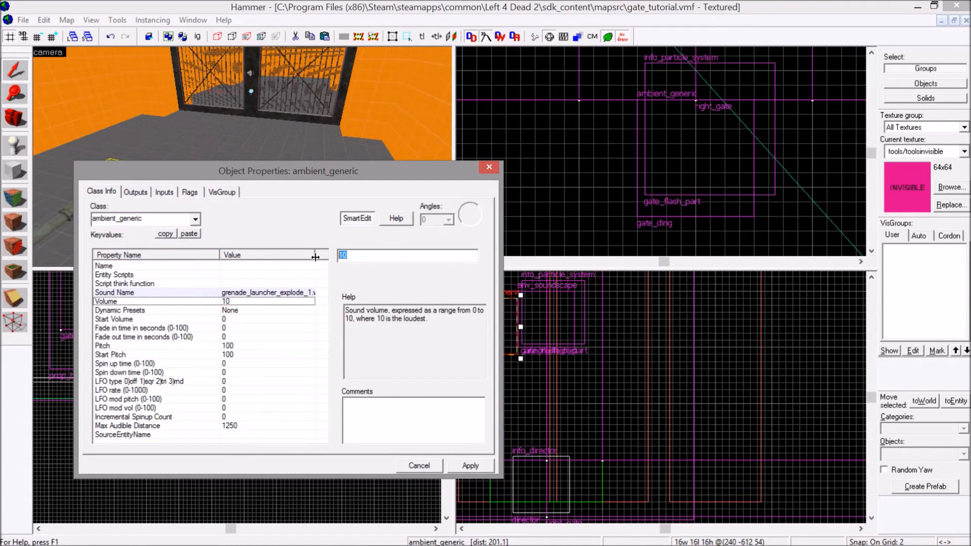
type("6")
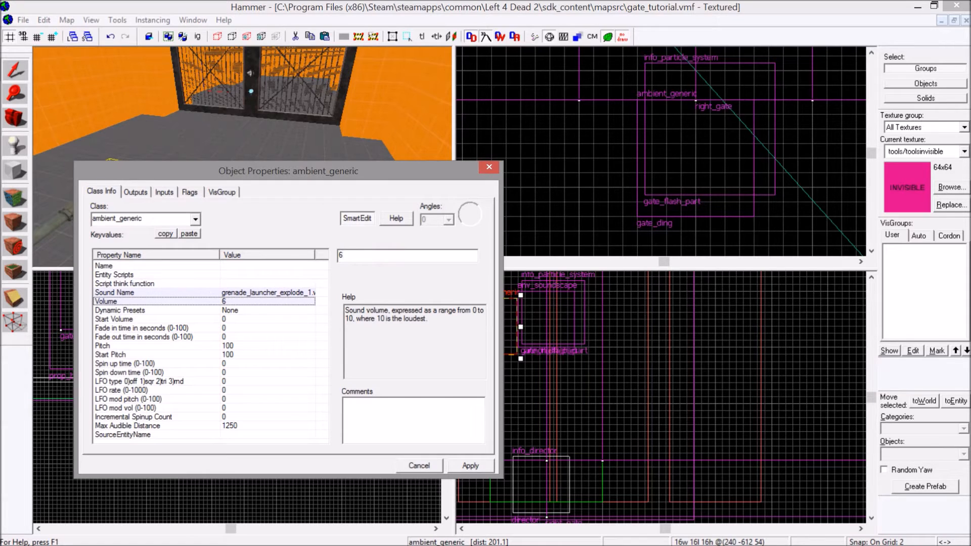
left_click(470, 465)
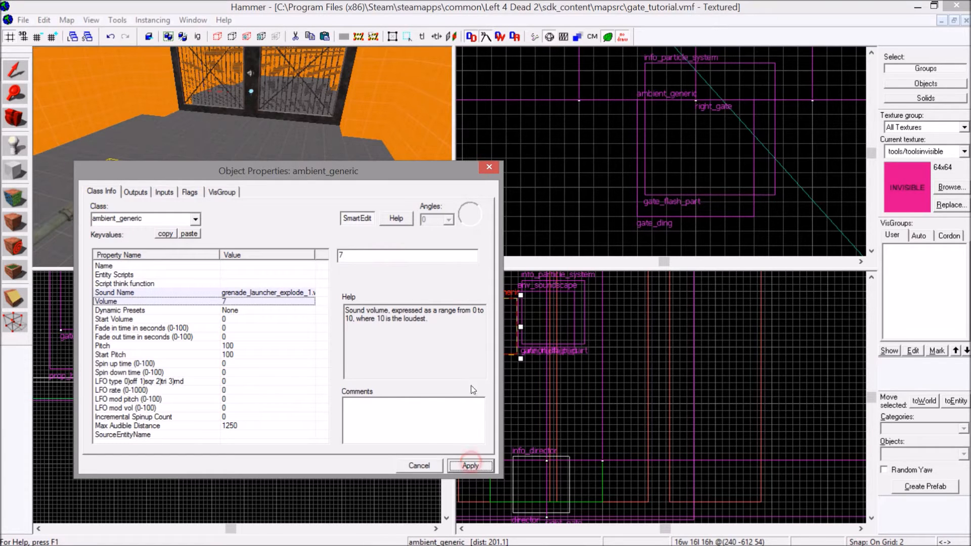
left_click(489, 167)
Enlarge the ambient_generic's audible radius in the top view to about 2162 units, well beyond the room's walls.
scroll(592, 172, "down", 12)
scroll(602, 166, "down", 10)
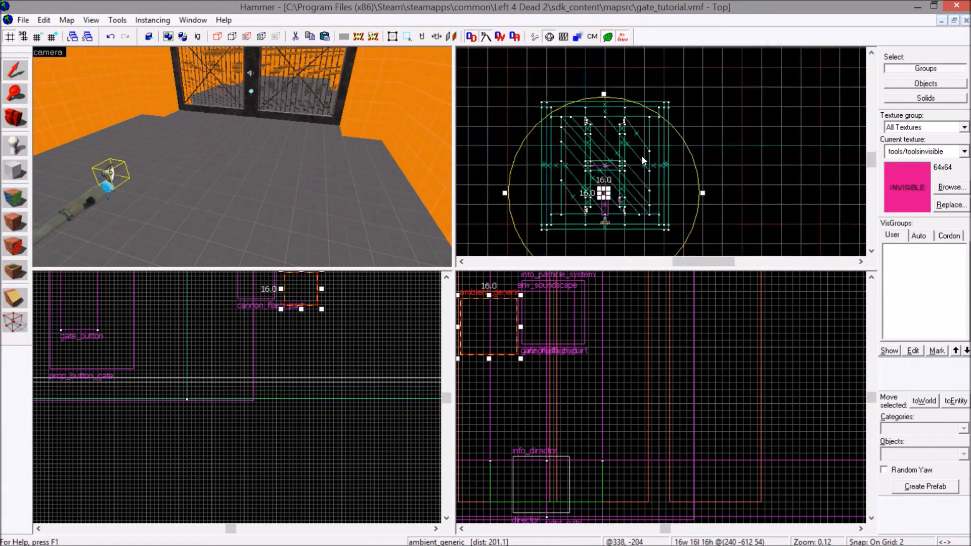
left_click_drag(651, 174, 678, 174)
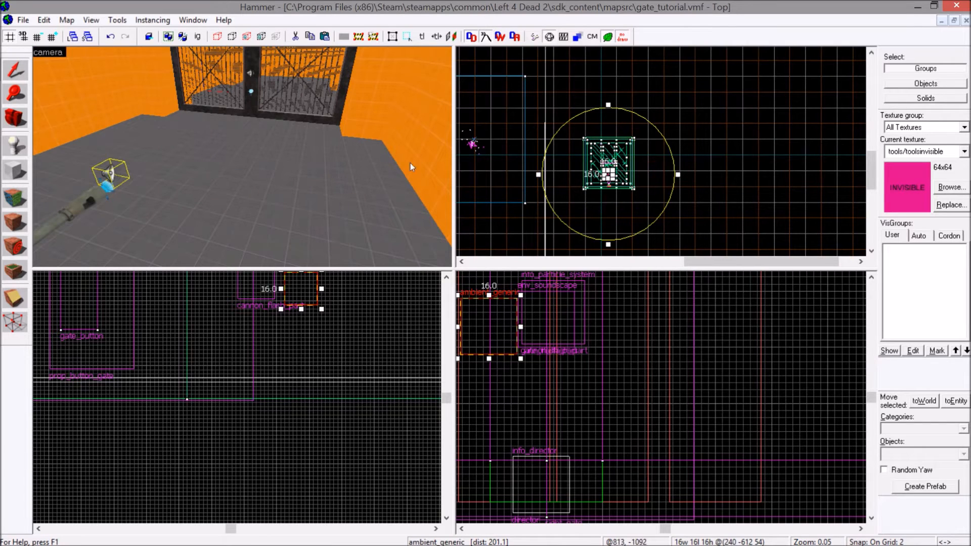
Name the ambient_generic in front of the muzzle cannon_shoot and close its properties.
key("z")
key("s")
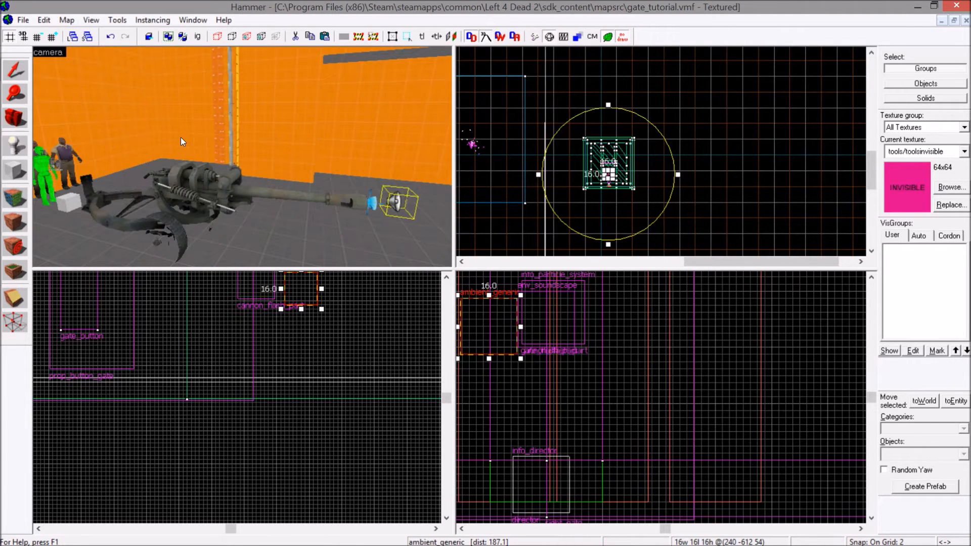
key("z")
scroll(607, 171, "up", 7)
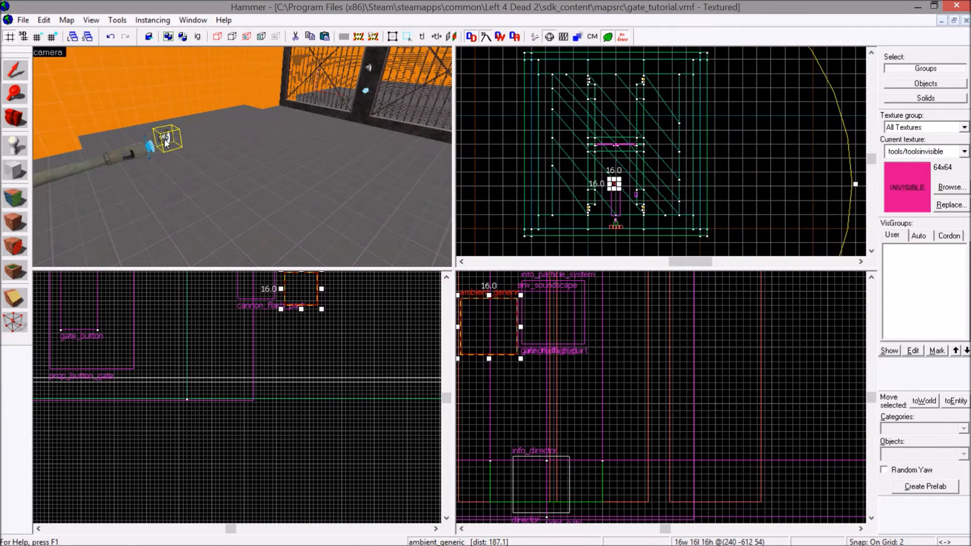
double_click(164, 138)
left_click(145, 263)
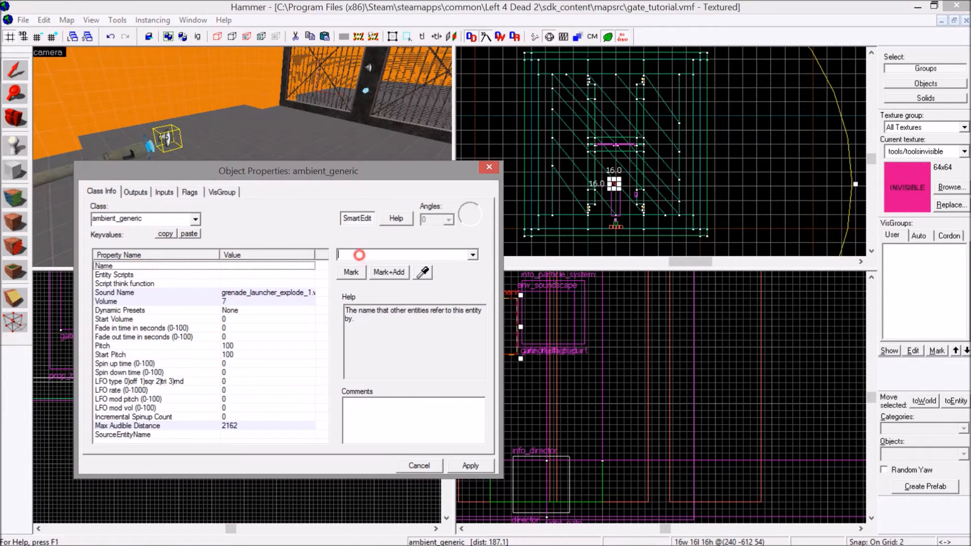
type("cannon_sh")
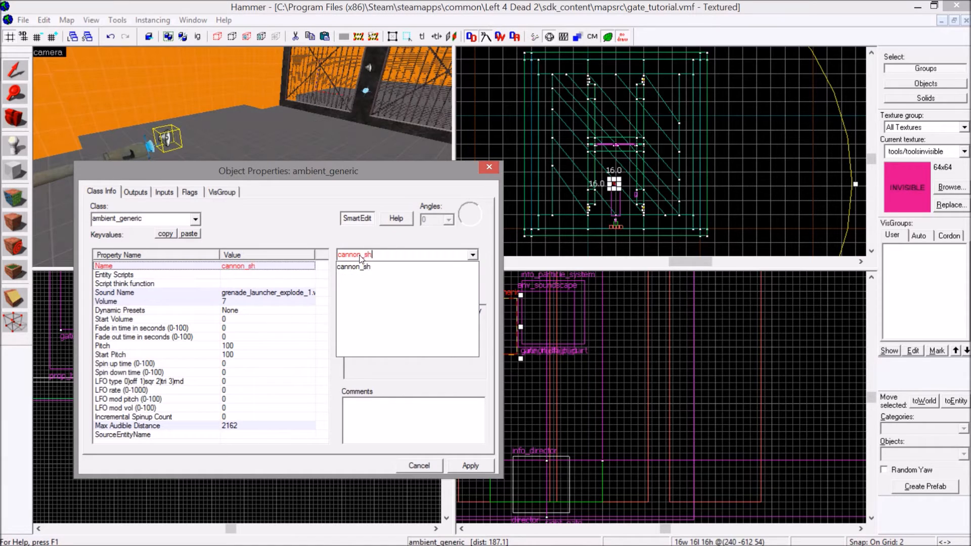
type("oot")
key("Return")
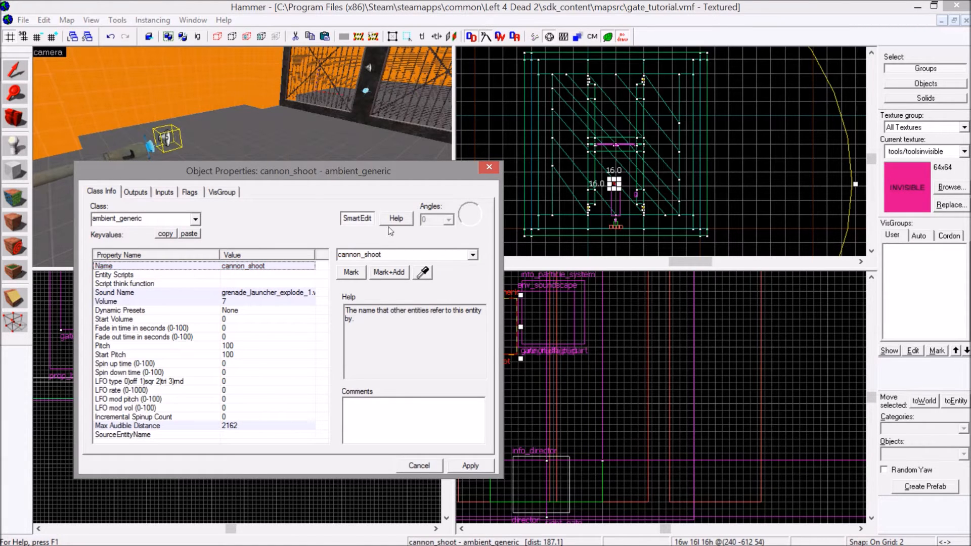
left_click(488, 167)
Place a copy of the cannon_shoot sound entity a short distance in front of the gate.
scroll(612, 184, "up", 10)
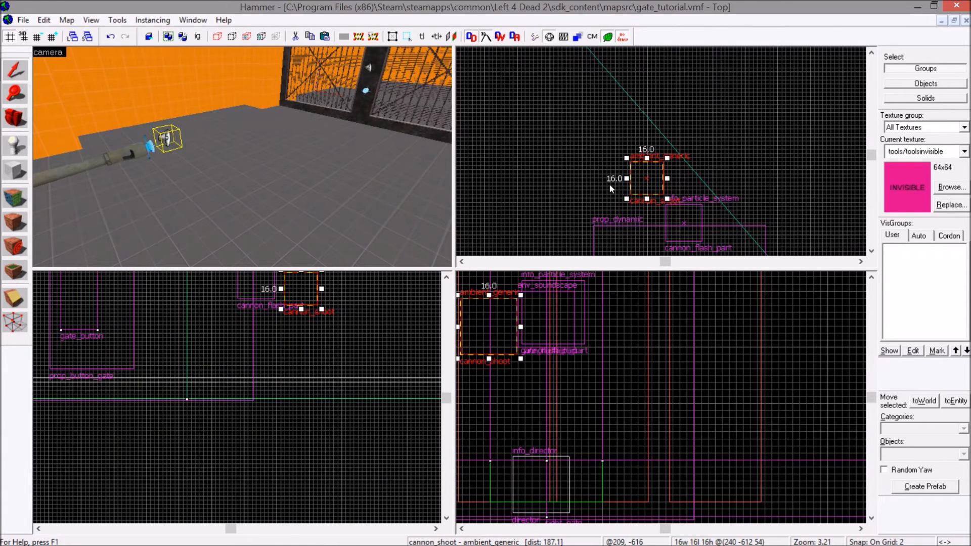
scroll(645, 165, "down", 4)
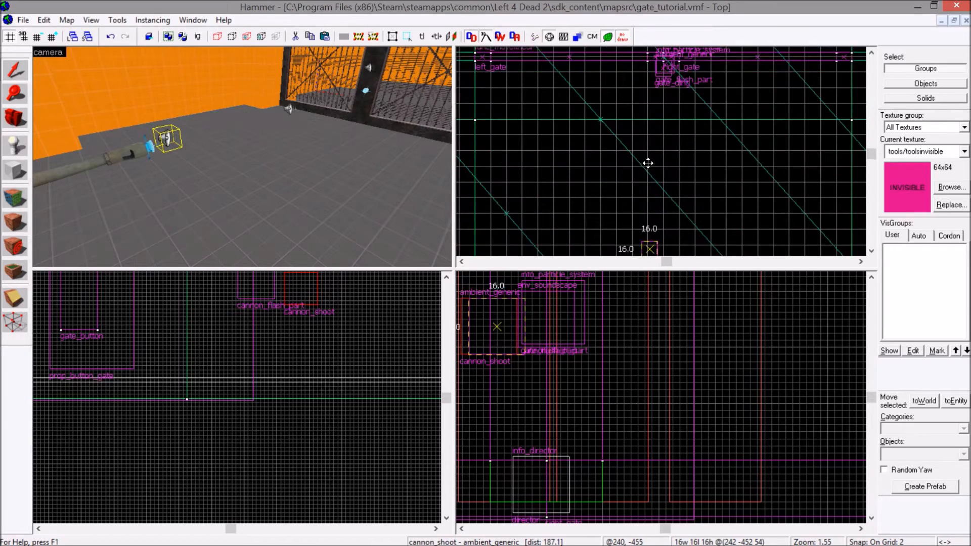
left_click_drag(648, 154, 648, 153, "shift")
scroll(649, 154, "up", 3)
key("z")
key("w")
key("z")
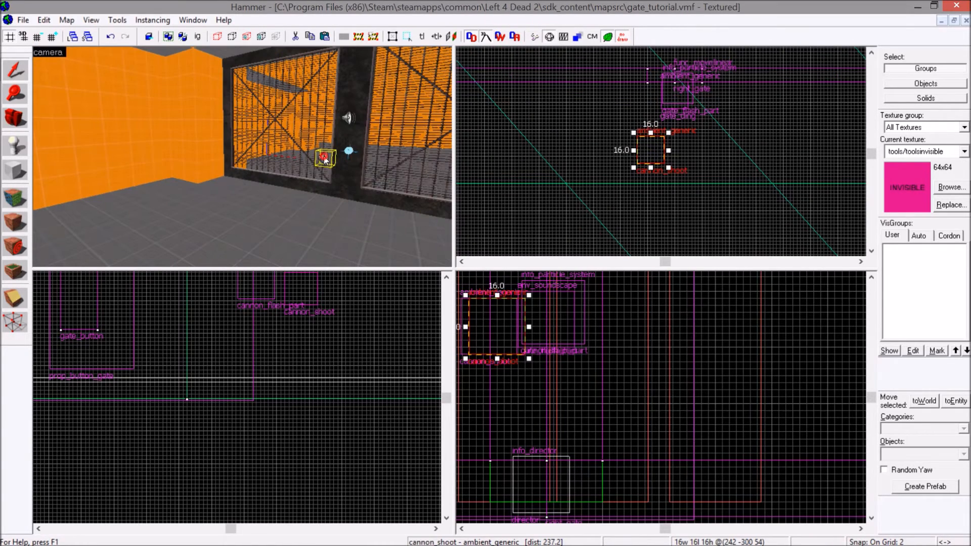
For the copied ambient_generic, filter the raw sounds by "explosion", pick ambient\explosions\explode_1.wav and apply it.
double_click(324, 159)
left_click(295, 292)
left_click(351, 272)
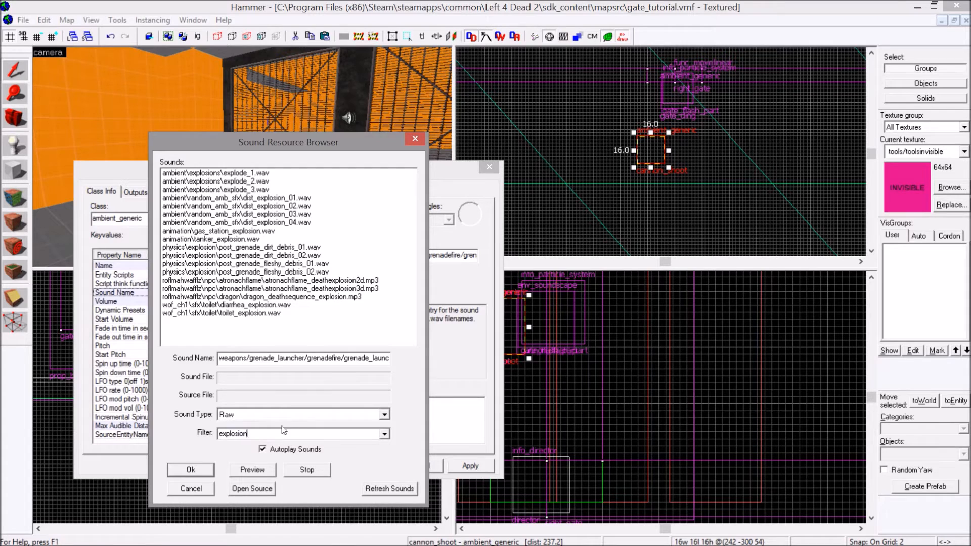
double_click(247, 174)
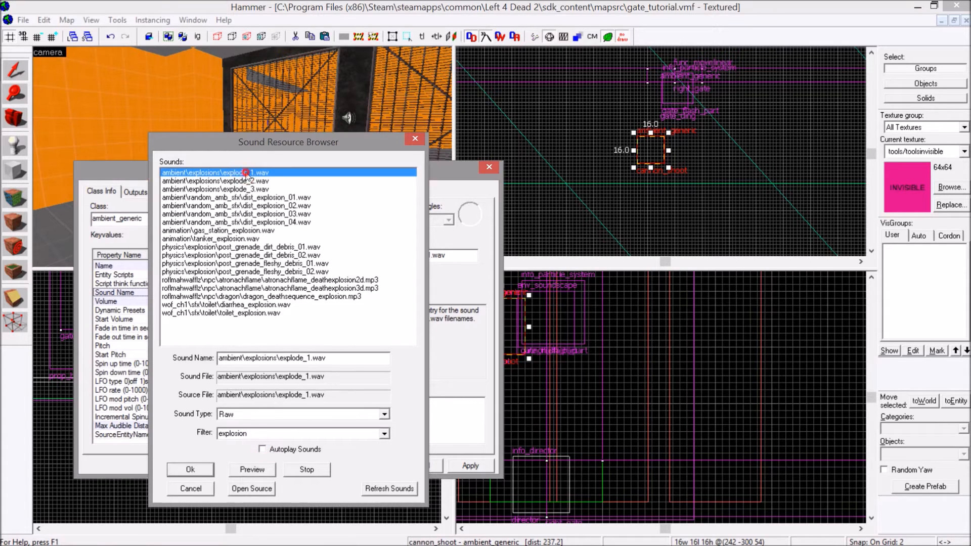
left_click(462, 465)
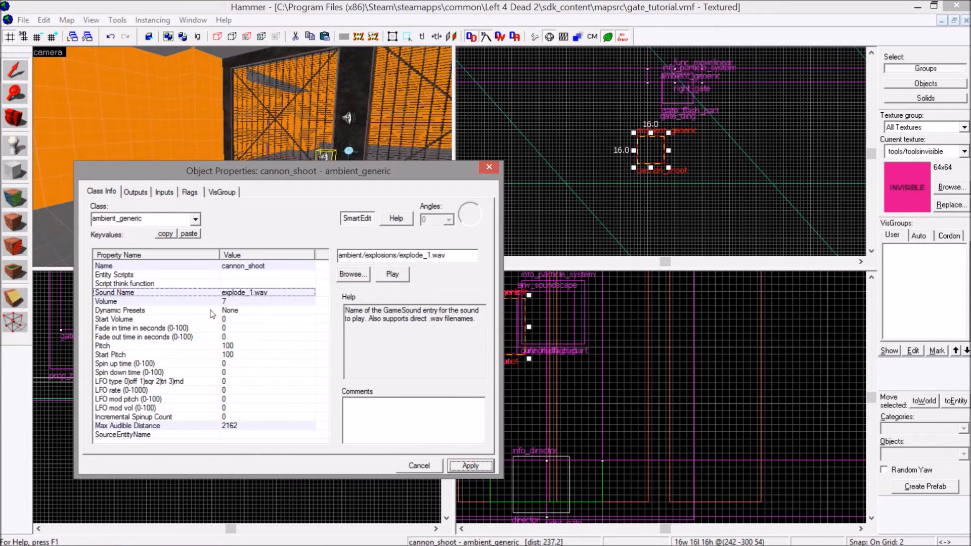
Rename the copied sound entity cannon_explode, set its volume to 10, apply the changes and deselect it.
left_click(257, 267)
left_click(398, 254)
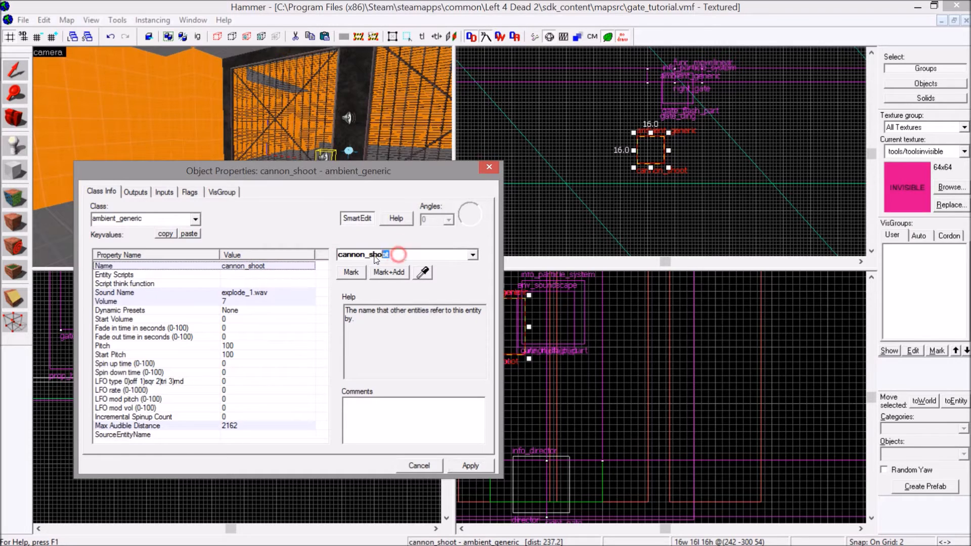
type("explode")
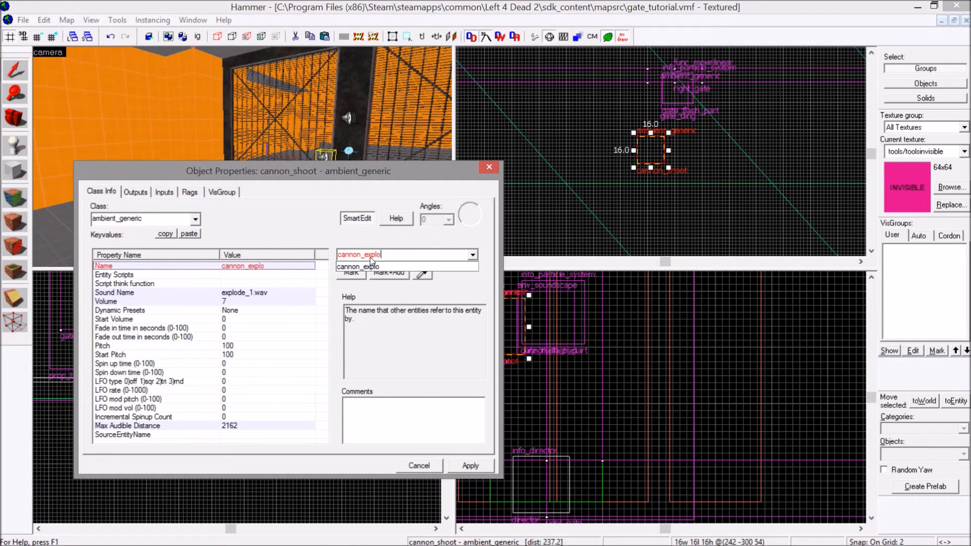
left_click(224, 301)
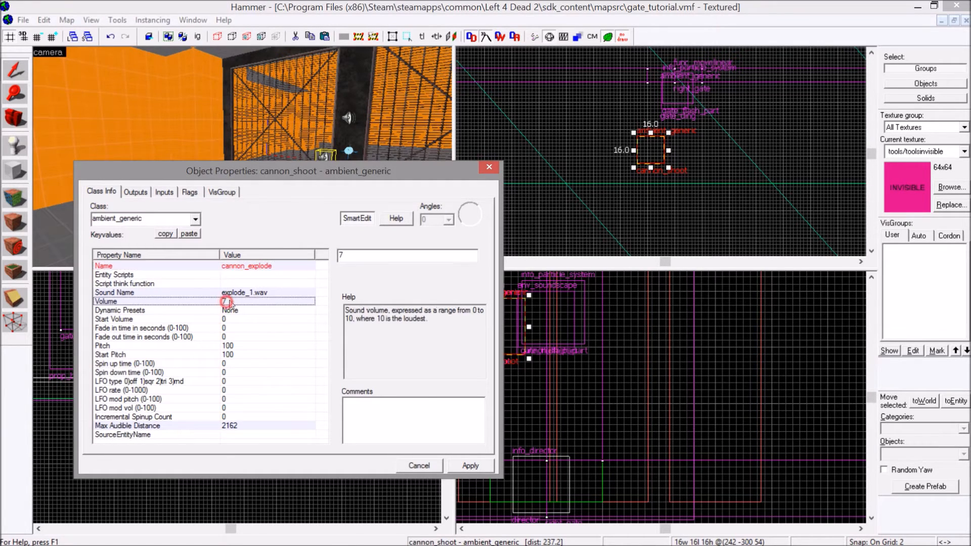
type("10")
key("Return")
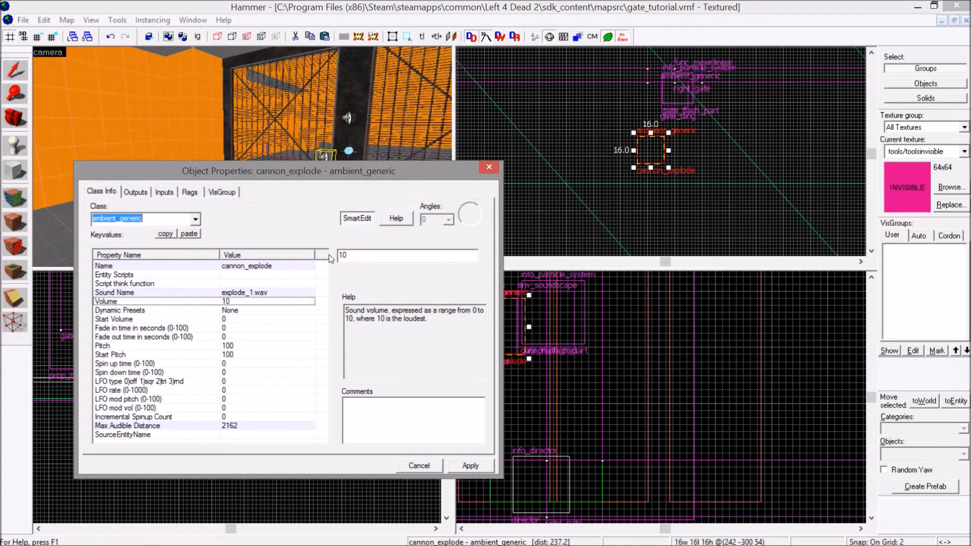
left_click(475, 463)
left_click(493, 166)
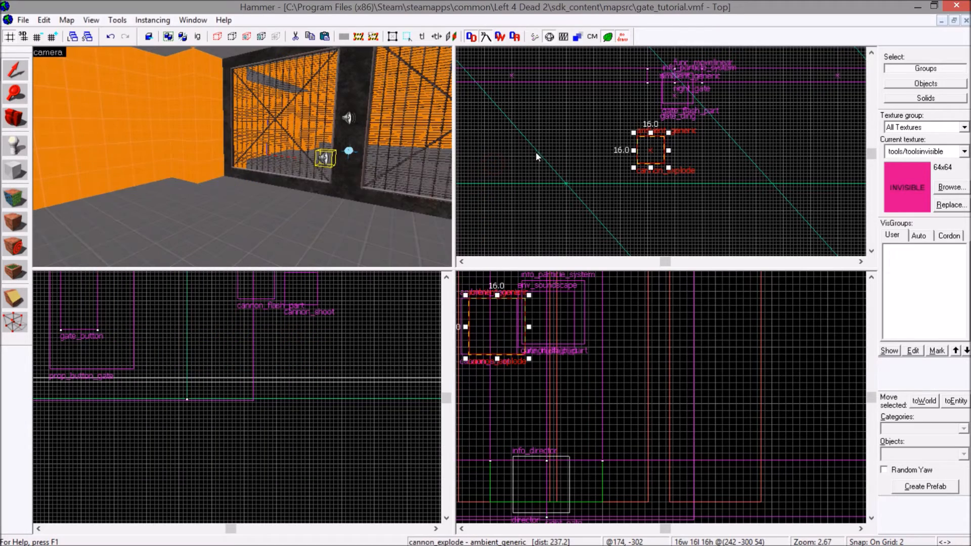
left_click(537, 155)
Create a tools/toolsinvisible block about 30 units wide and 64 units long along the side of the howitzer's breech.
key("z")
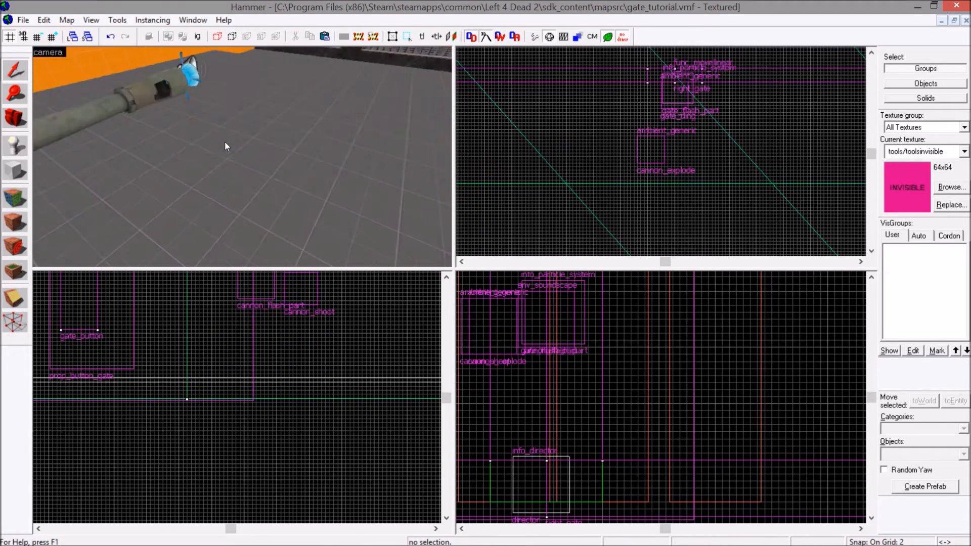
key("s")
key("z")
left_click(199, 169)
left_click(15, 171)
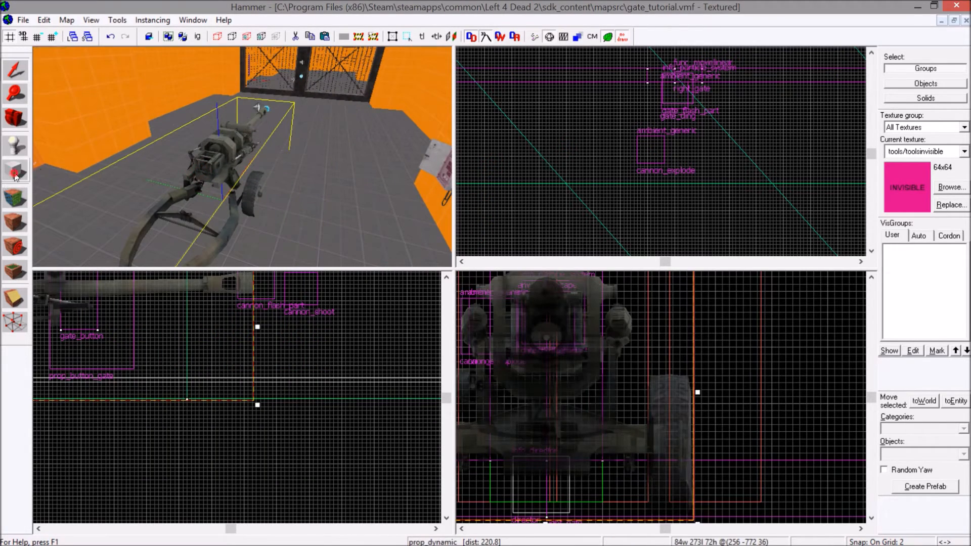
scroll(710, 132, "down", 5)
scroll(648, 155, "up", 8)
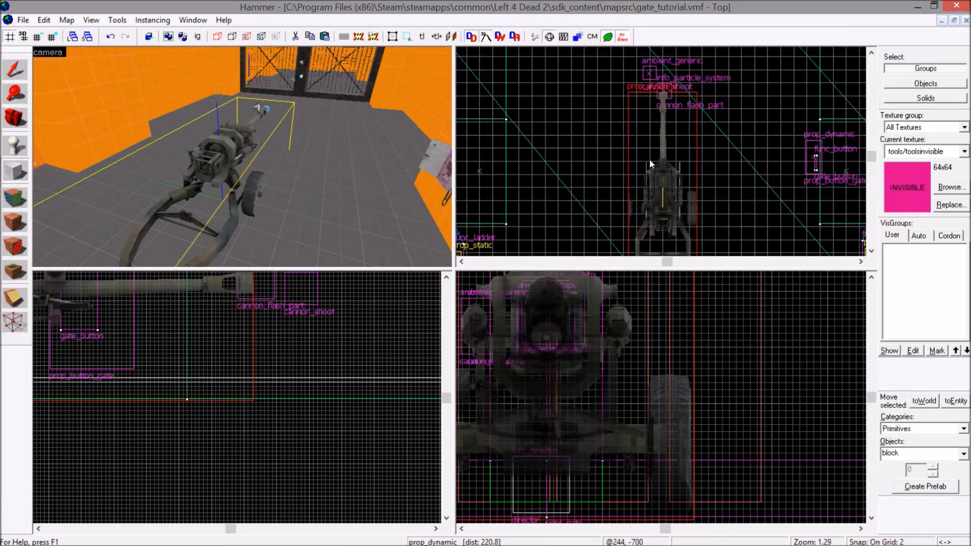
left_click_drag(655, 79, 581, 183)
scroll(655, 418, "down", 6)
scroll(655, 417, "up", 3)
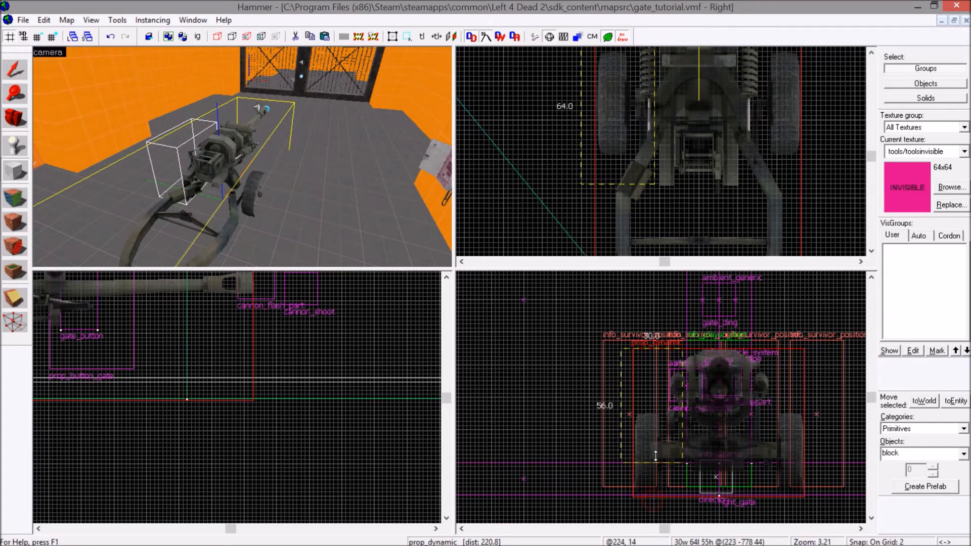
key("Return")
Narrow the invisible block beside the howitzer's breech to about 20 units by moving its outer side inward.
mouse_move(238, 160)
left_mouse_down()
mouse_move(100, 129)
mouse_move(0, 57)
left_mouse_up()
left_click(3, 70)
mouse_move(578, 106)
left_mouse_down()
mouse_move(628, 116)
mouse_move(602, 121)
left_mouse_up()
scroll(192, 110, "up", 1)
scroll(192, 108, "down", 3)
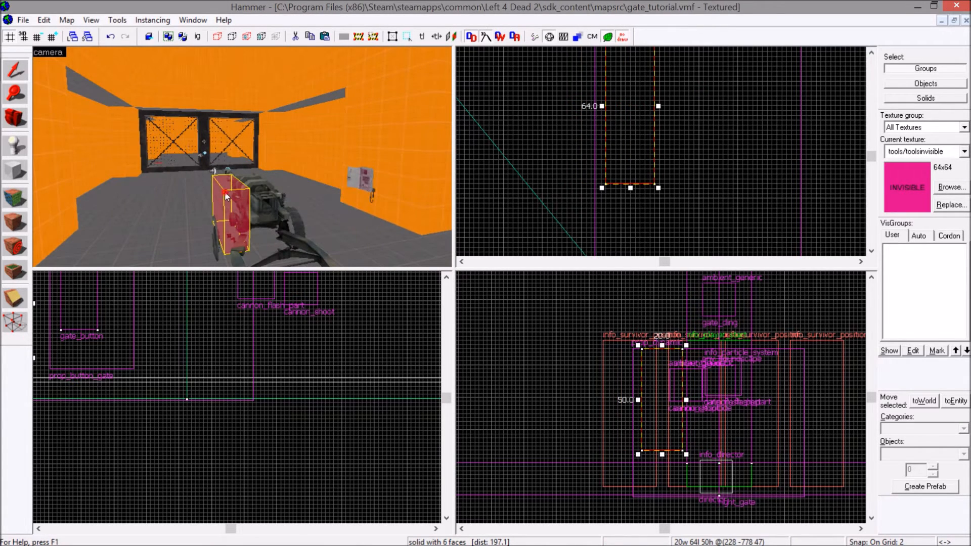
Tie the invisible block beside the howitzer to an entity, set its class to func_button and apply it.
double_click(225, 192)
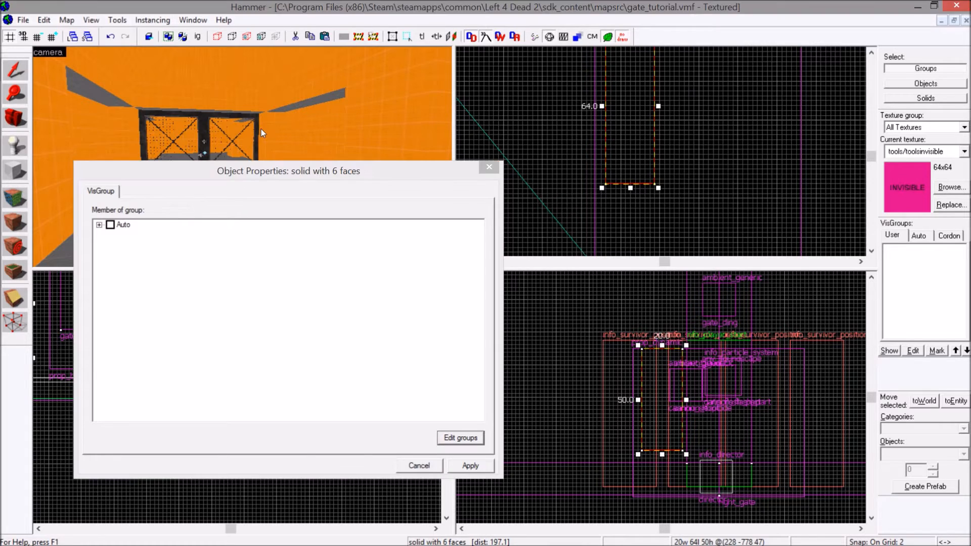
key("ctrl+t")
left_click(143, 221)
double_click(108, 219)
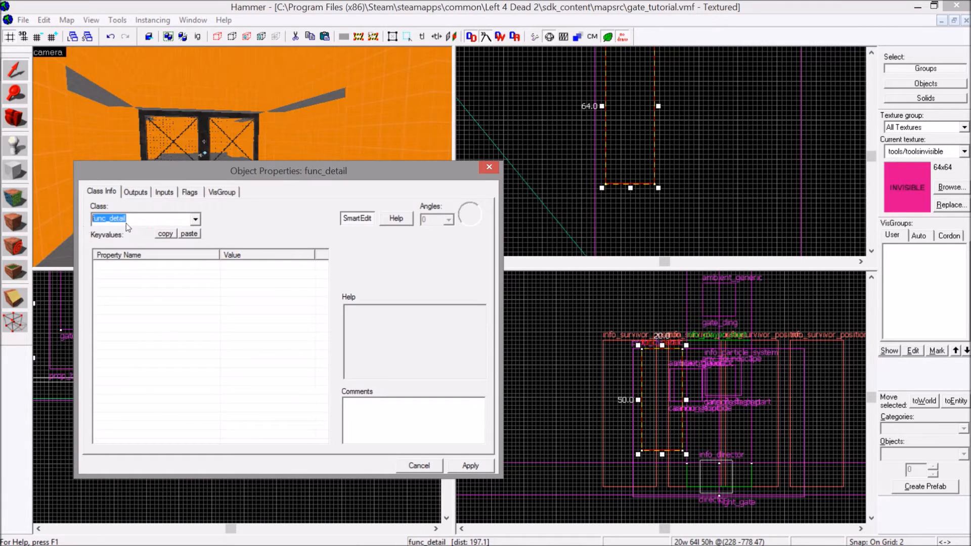
type("button")
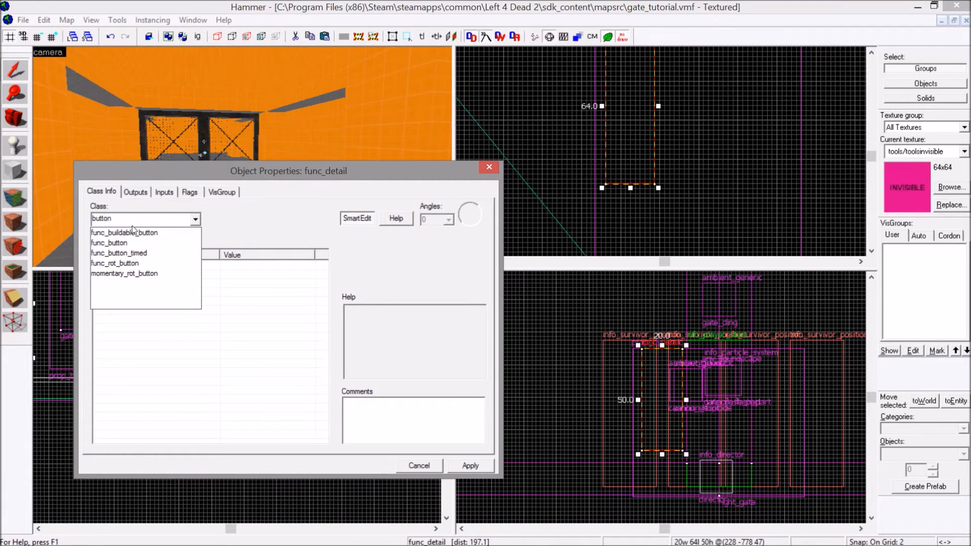
left_click(128, 242)
left_click(463, 465)
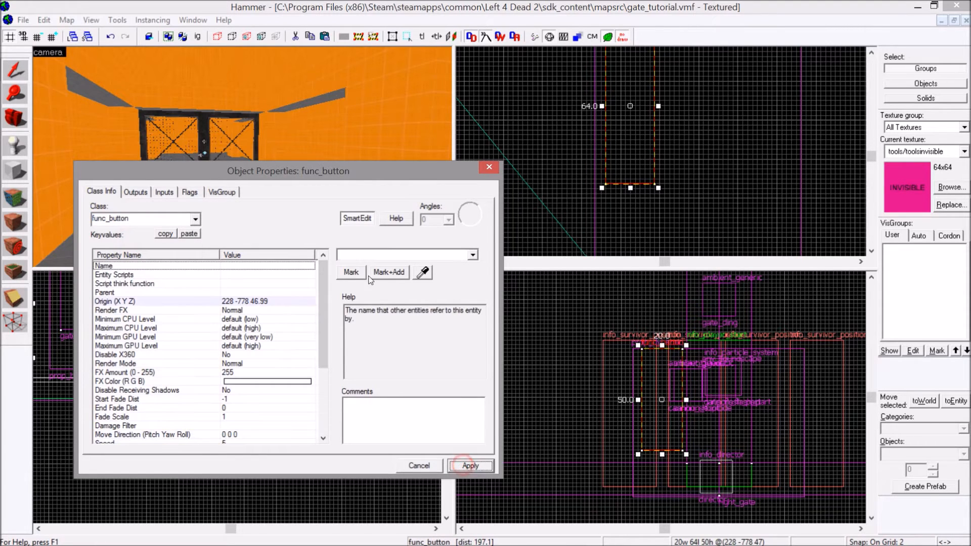
Name the button entity cannon_button, apply the name and enable its Don't move flag.
type("cannon_button")
key("Return")
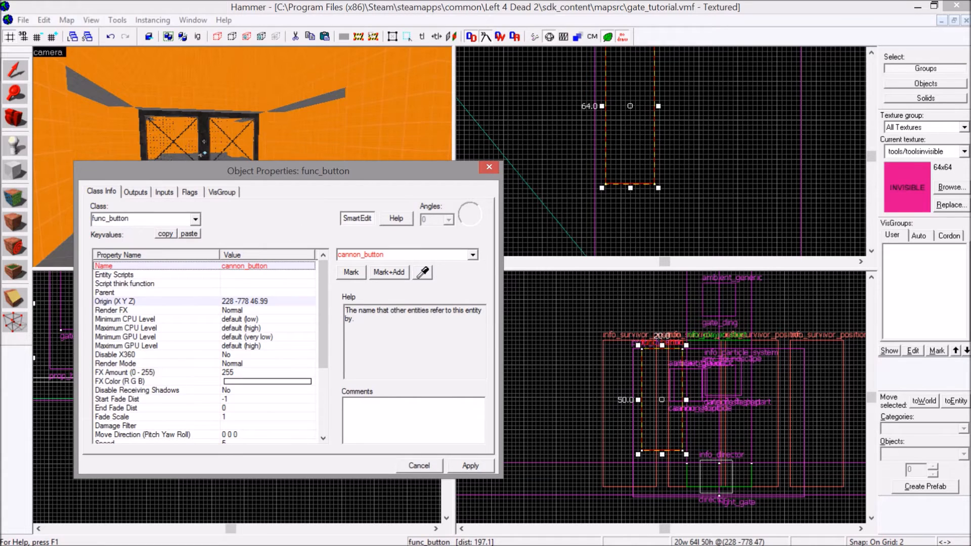
left_click(470, 465)
left_click(188, 191)
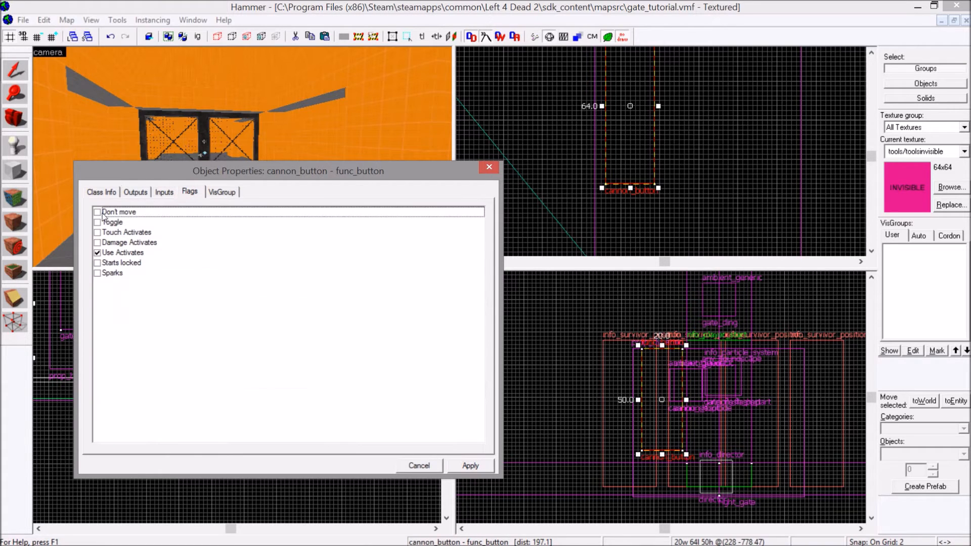
left_click(98, 213)
Set cannon_button's Delay Before Reset to -1 and apply the changes.
left_click(103, 193)
left_click_drag(319, 287, 326, 356)
left_click(201, 391)
left_click_drag(364, 254, 284, 262)
type("-1")
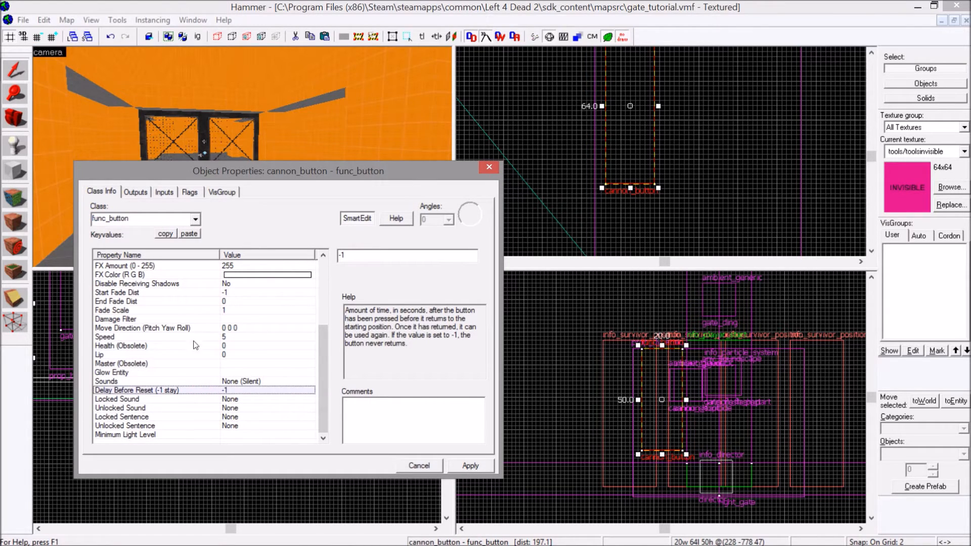
left_click(182, 344)
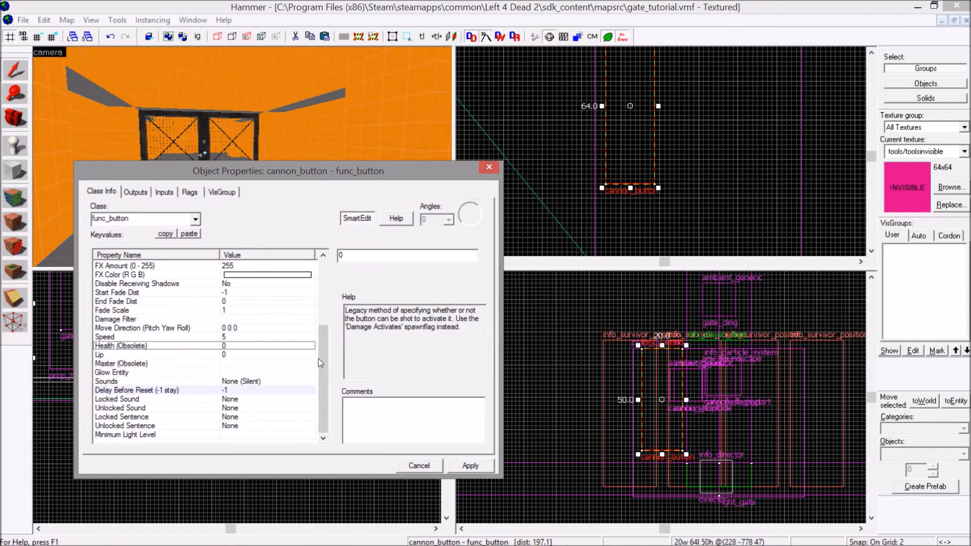
left_click(469, 465)
Add a first output to cannon_button that fires on OnPressed.
left_click(135, 192)
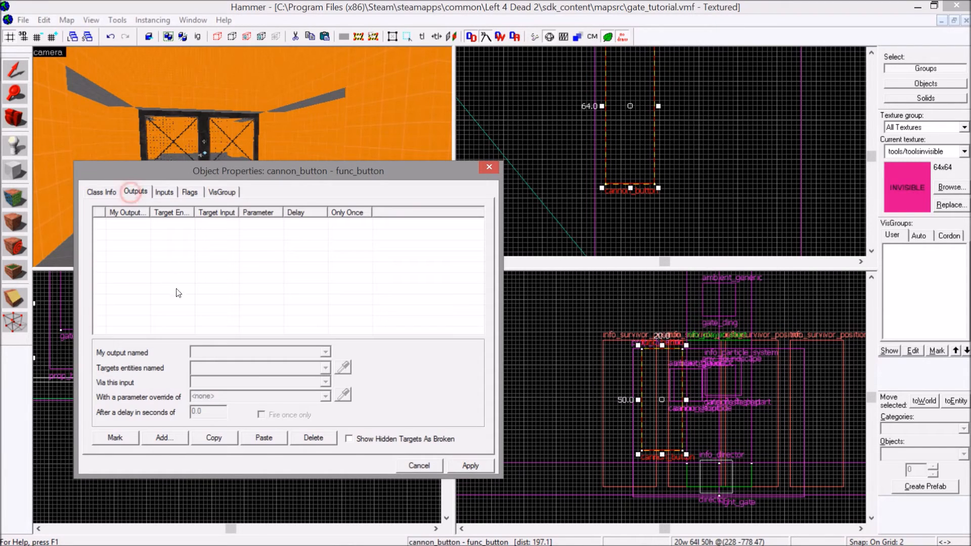
left_click(157, 438)
left_click(325, 352)
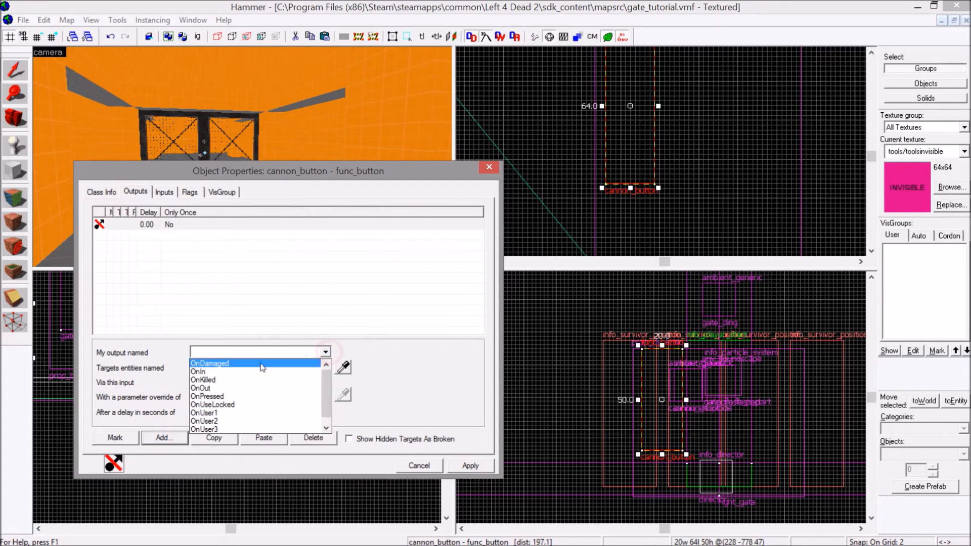
left_click(250, 396)
Target the particle system at the howitzer's muzzle, cannon_flash_part, with the new output via the Start input.
left_click(344, 375)
key("z")
key("w")
key("s")
key("z")
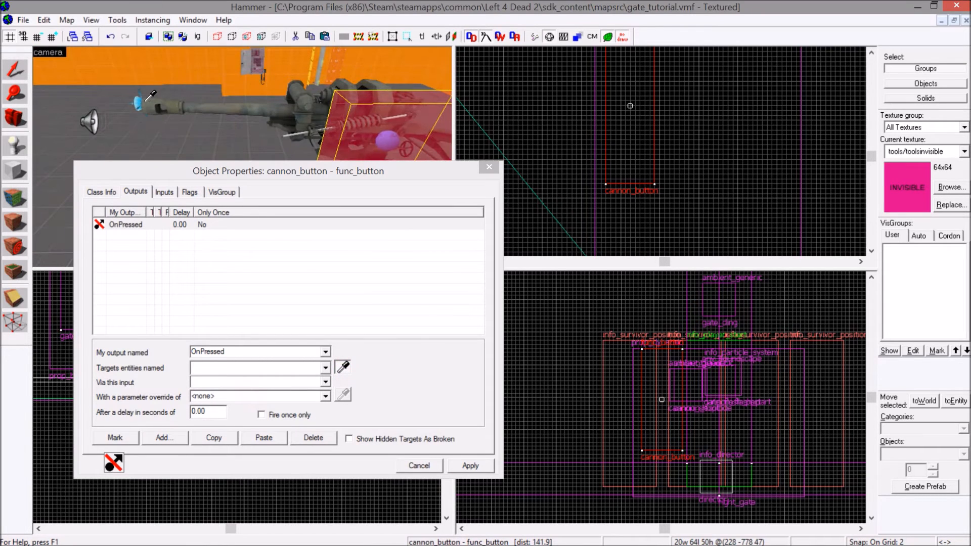
left_click(136, 101)
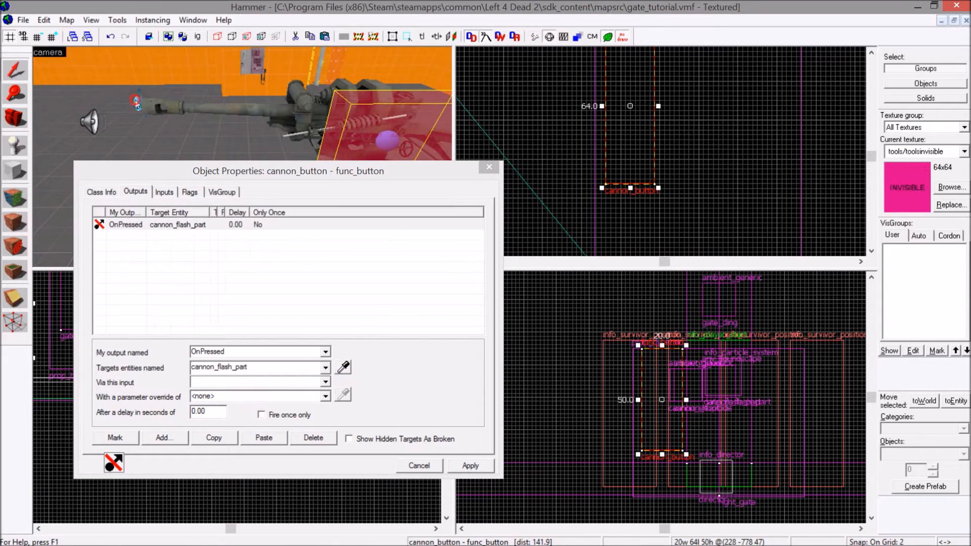
left_click(326, 382)
scroll(252, 425, "down", 5)
left_click(223, 439)
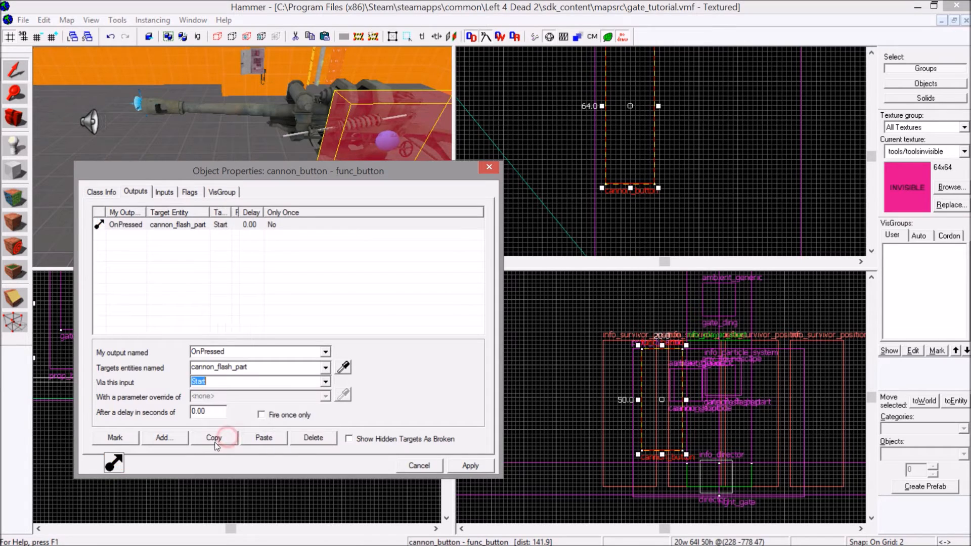
Duplicate the OnPressed output and retarget the copy to the muzzle sound cannon_shoot via the PlaySound input.
left_click(264, 438)
left_click(344, 368)
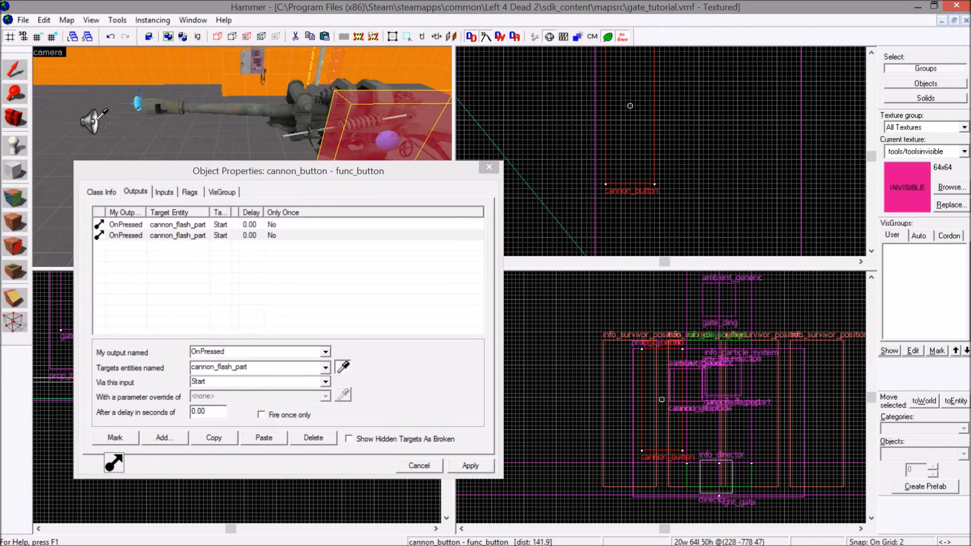
left_click(97, 119)
left_click(323, 382)
scroll(238, 420, "down", 5)
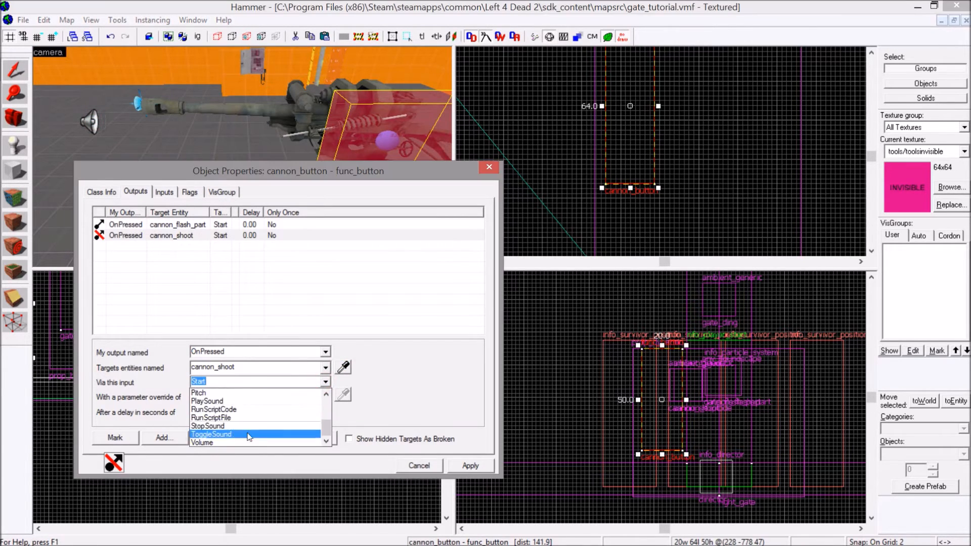
left_click(216, 401)
Duplicate the cannon_shoot output, retarget the copy to gate_flash_part via Start with a 0.20-second delay, and apply it.
left_click(214, 438)
left_click(258, 443)
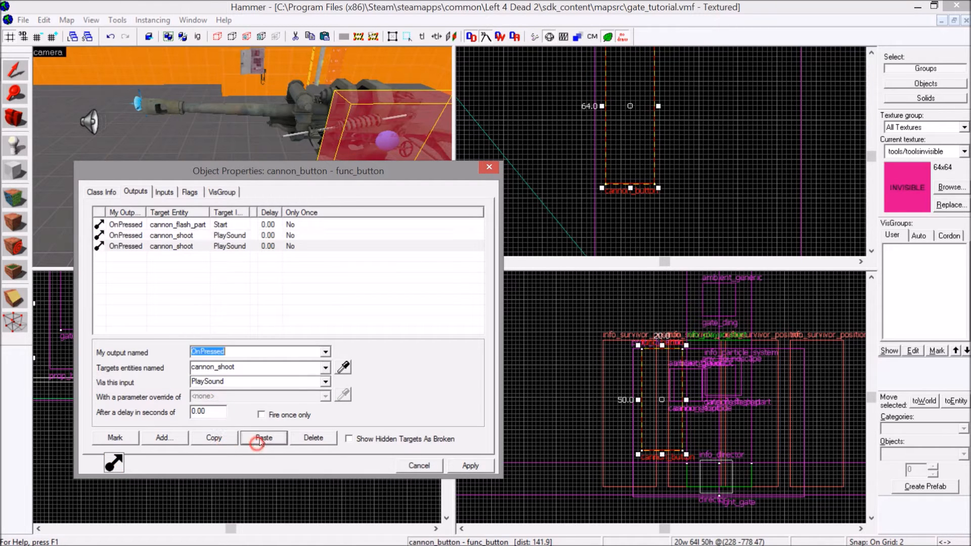
left_click(347, 369)
key("z")
key("w")
key("z")
key("w")
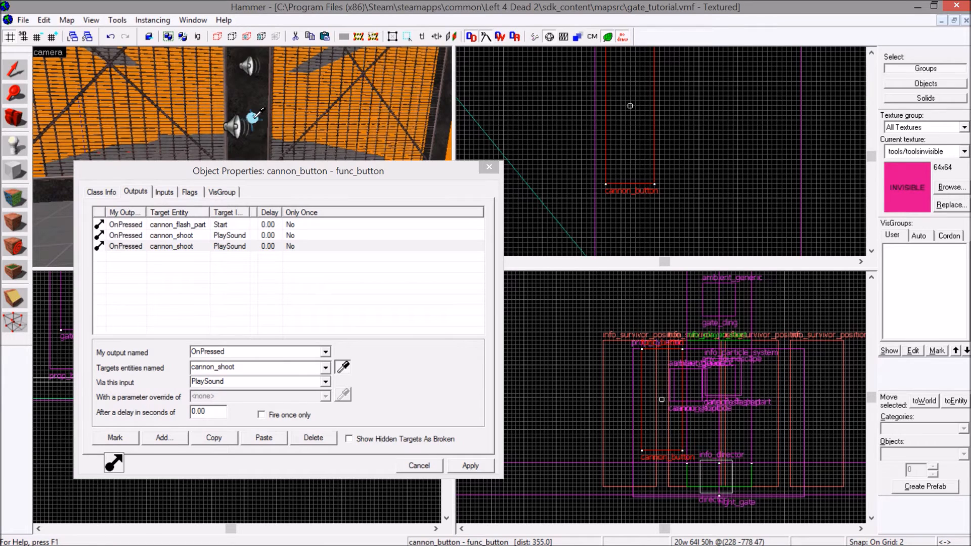
left_click(253, 118)
left_click(325, 383)
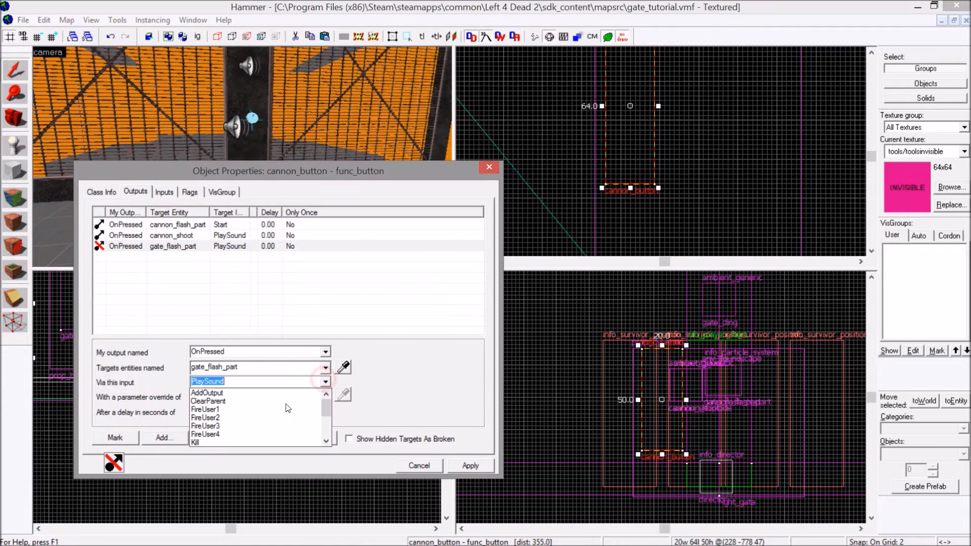
left_click(212, 434)
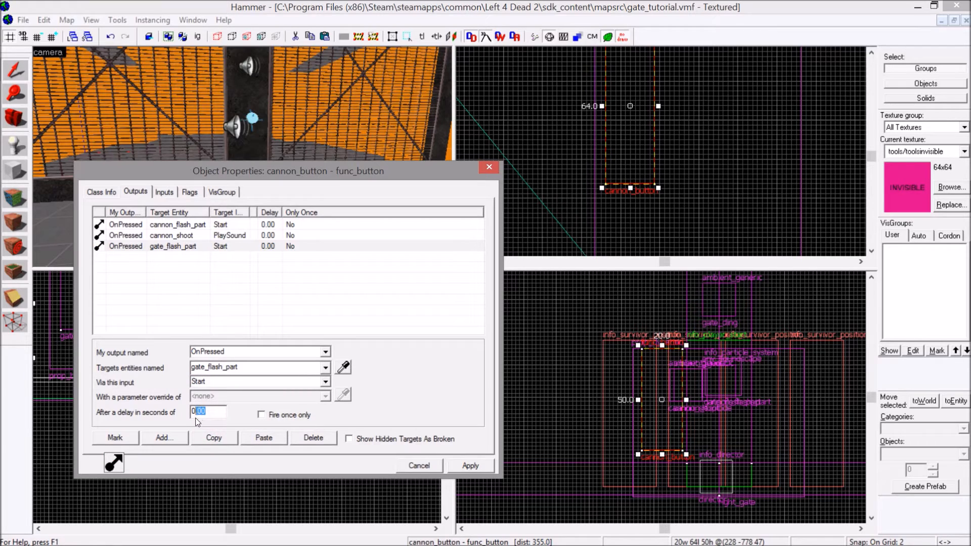
left_click(453, 466)
Duplicate the gate_flash_part output, retarget the copy to cannon_explode via PlaySound, then apply and close the properties.
left_click(246, 247)
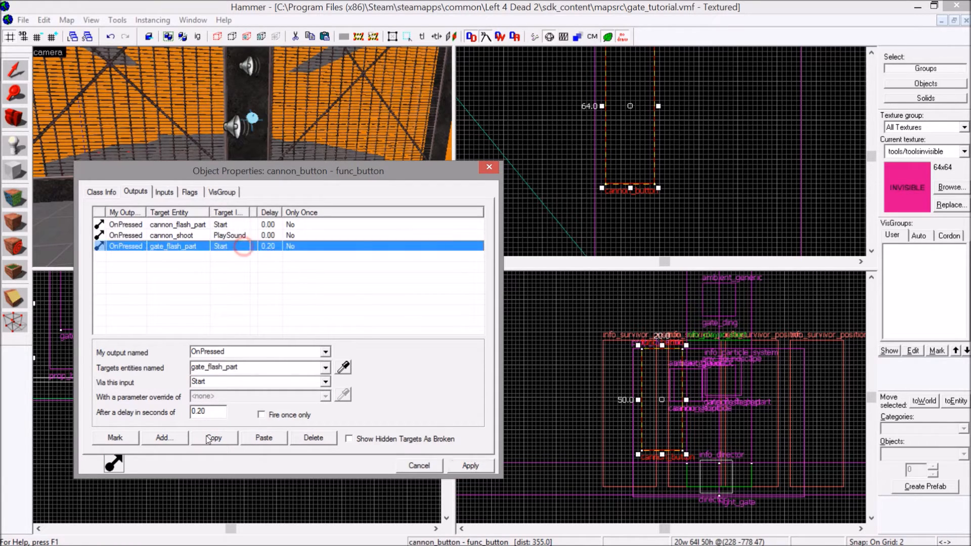
left_click(212, 438)
left_click(251, 438)
left_click(343, 368)
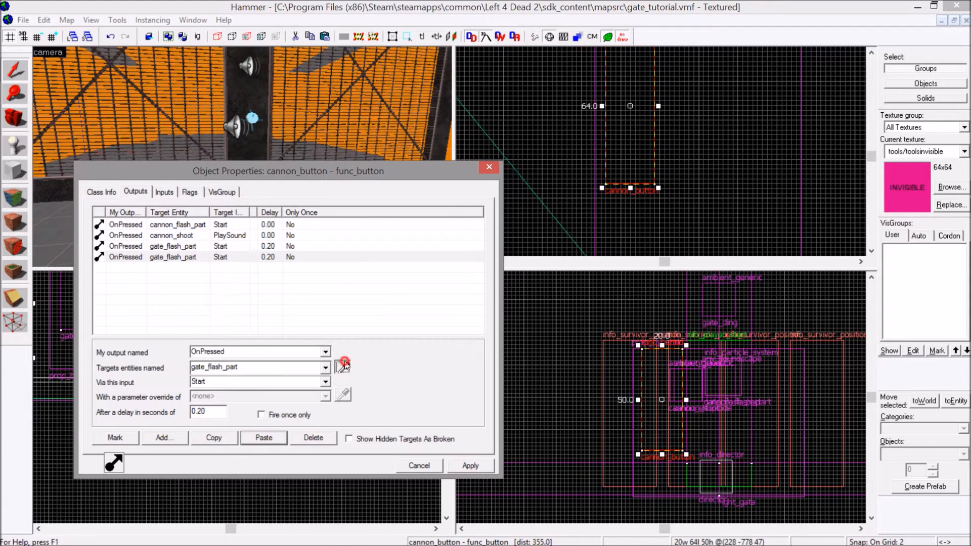
left_click(235, 126)
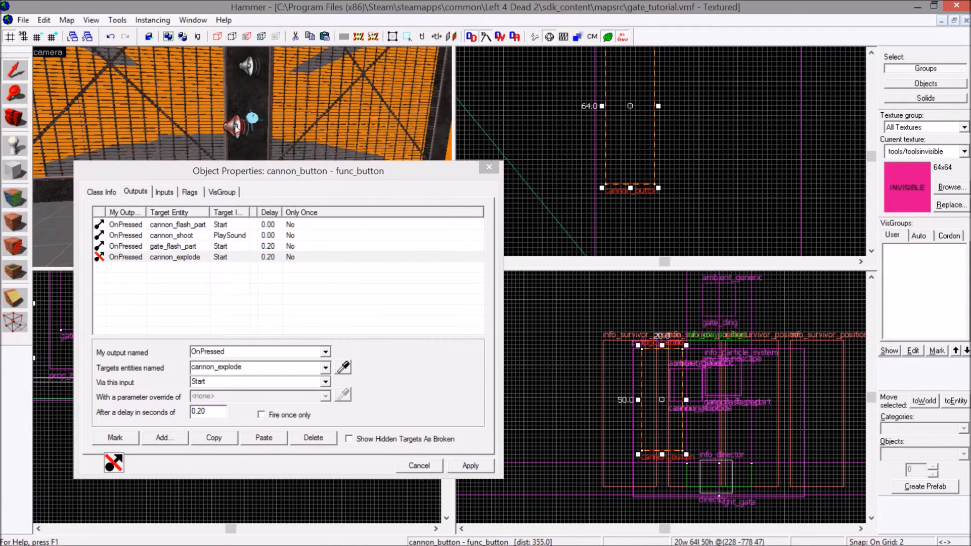
left_click(325, 382)
scroll(253, 424, "down", 3)
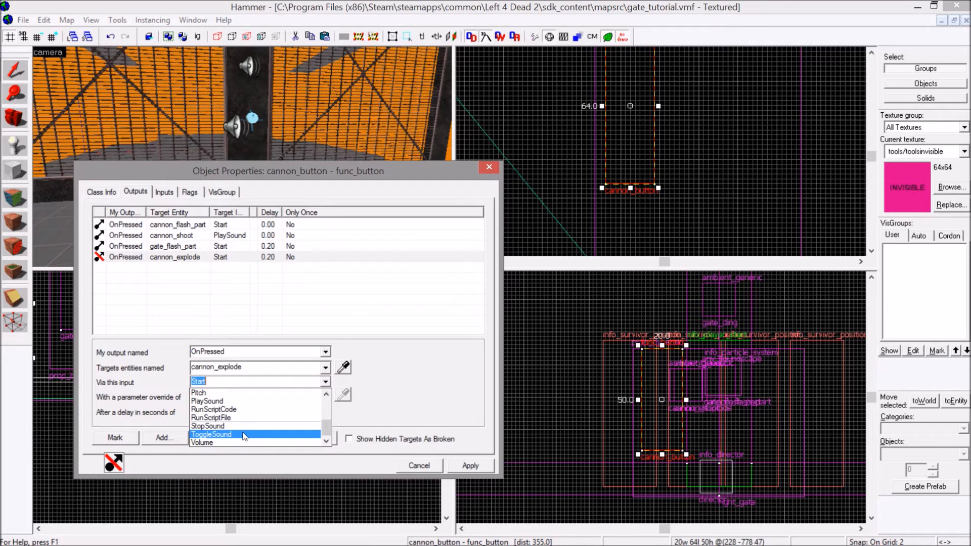
left_click(207, 401)
left_click(471, 465)
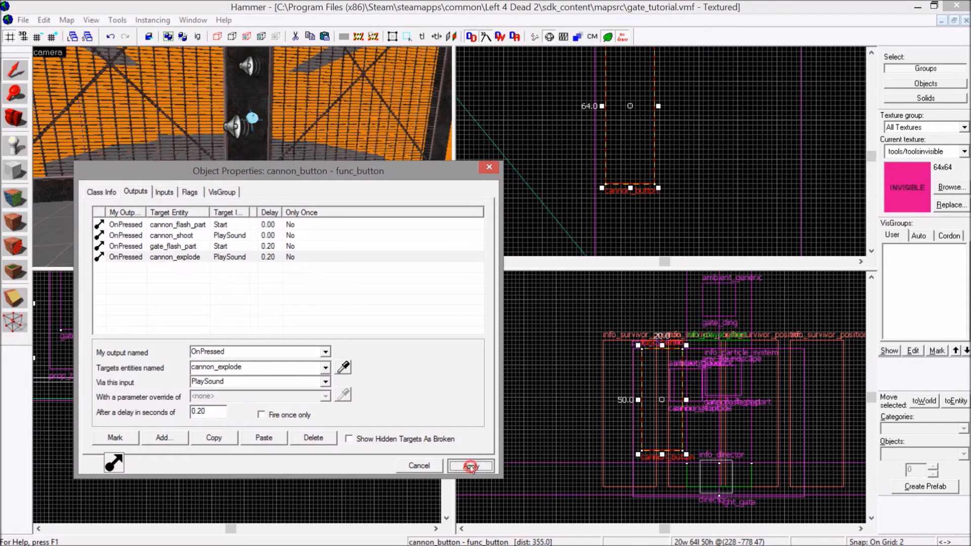
left_click(488, 167)
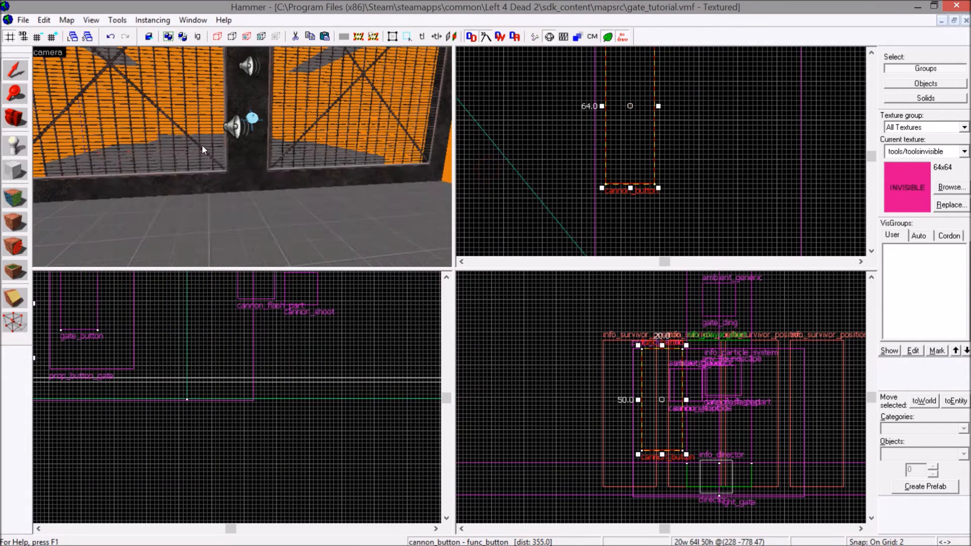
Add another OnPressed output to cannon_button that targets left_gate via the Kill input.
double_click(302, 226)
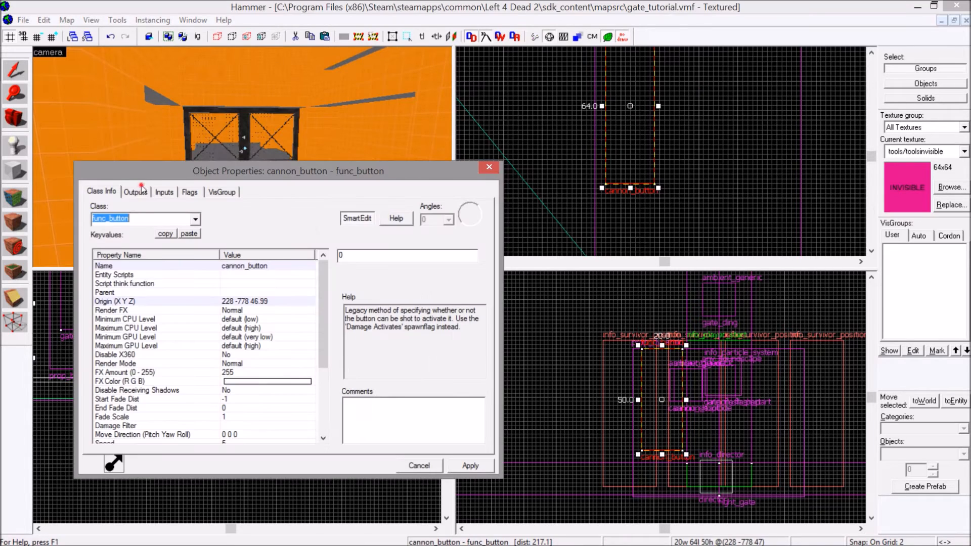
left_click(136, 192)
left_click(164, 438)
left_click(325, 351)
left_click(235, 399)
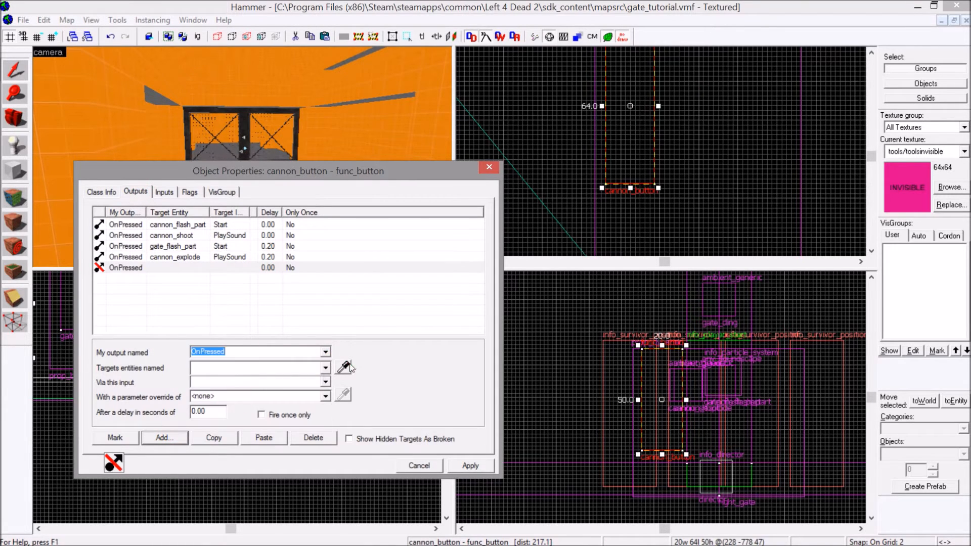
left_click(344, 368)
left_click(213, 123)
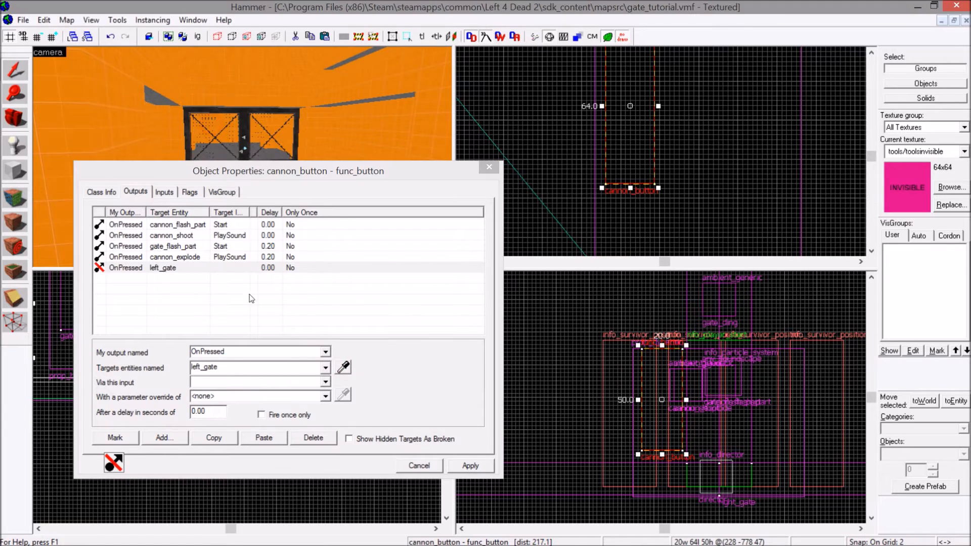
left_click(325, 382)
scroll(235, 418, "down", 5)
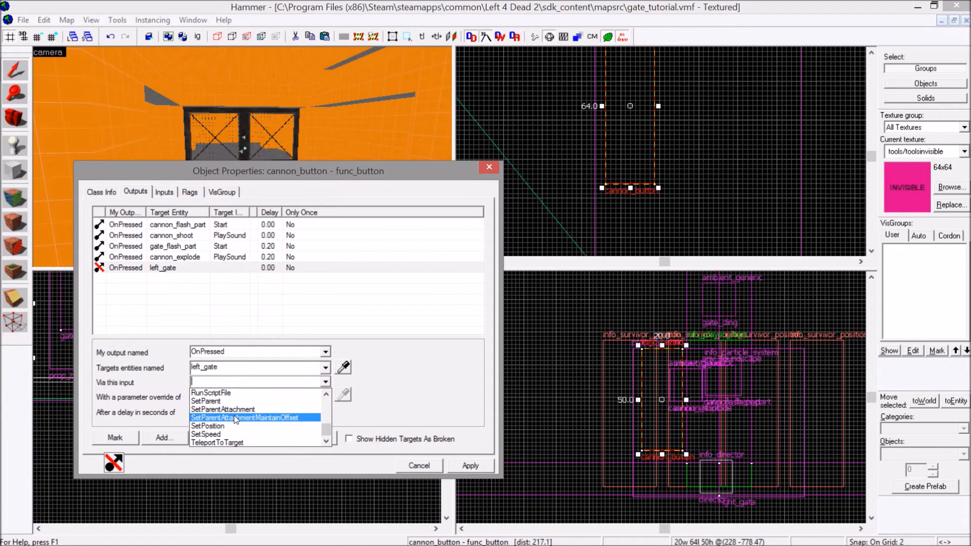
scroll(236, 418, "up", 3)
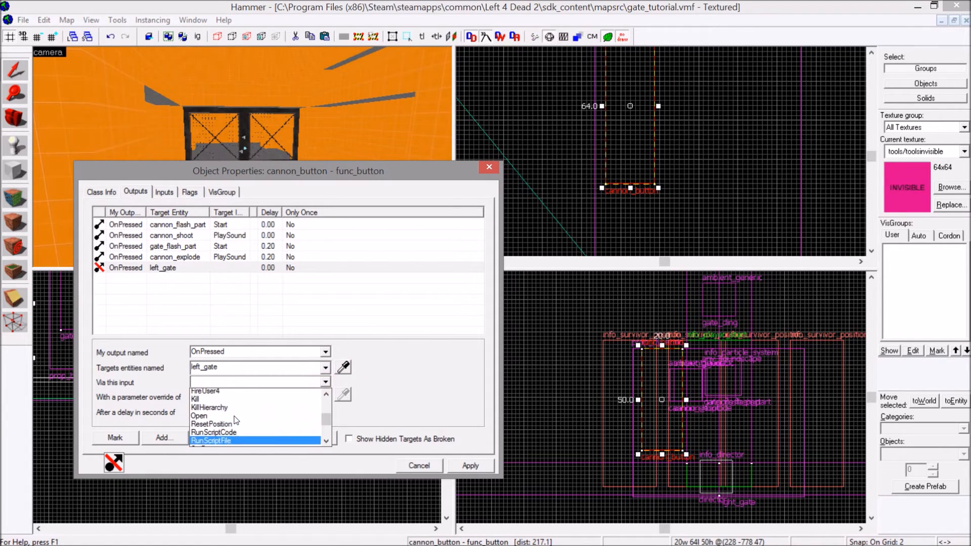
left_click(195, 401)
Duplicate the left_gate Kill output and retarget the copy to right_gate.
left_click(264, 438)
left_click(344, 367)
left_click(274, 124)
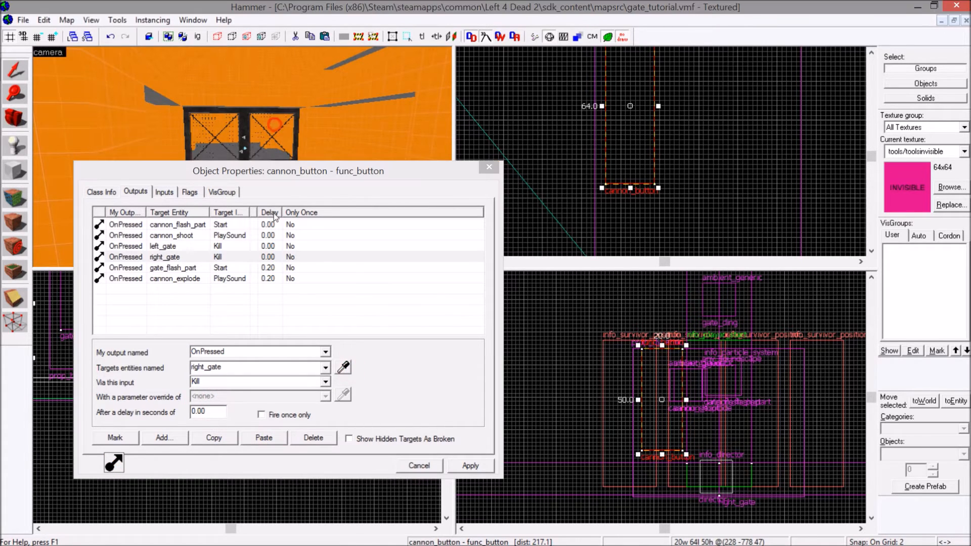
Set the delay of both gate Kill outputs to 0.2 seconds, apply the change and save the map.
left_click(208, 246)
left_click(207, 257, "shift")
left_click_drag(211, 410, 195, 411)
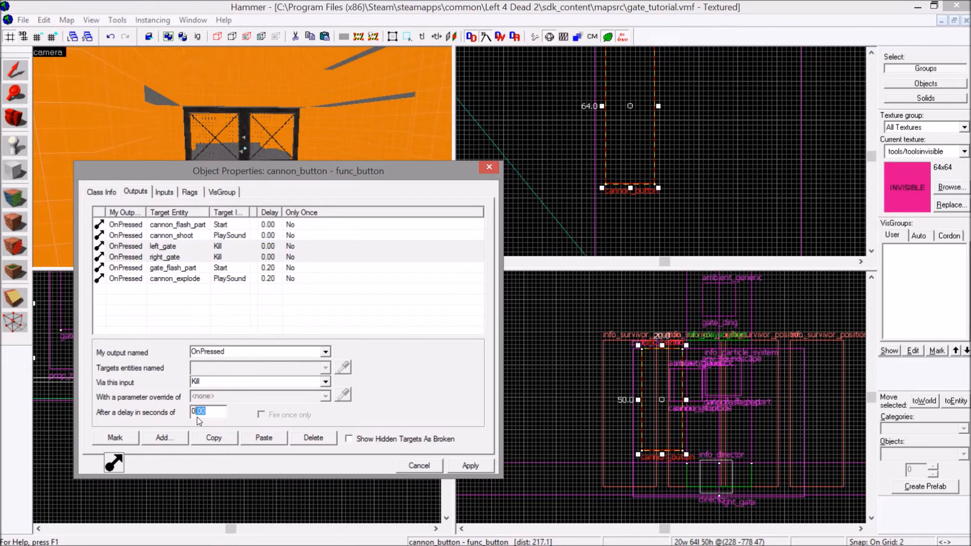
left_click(464, 463)
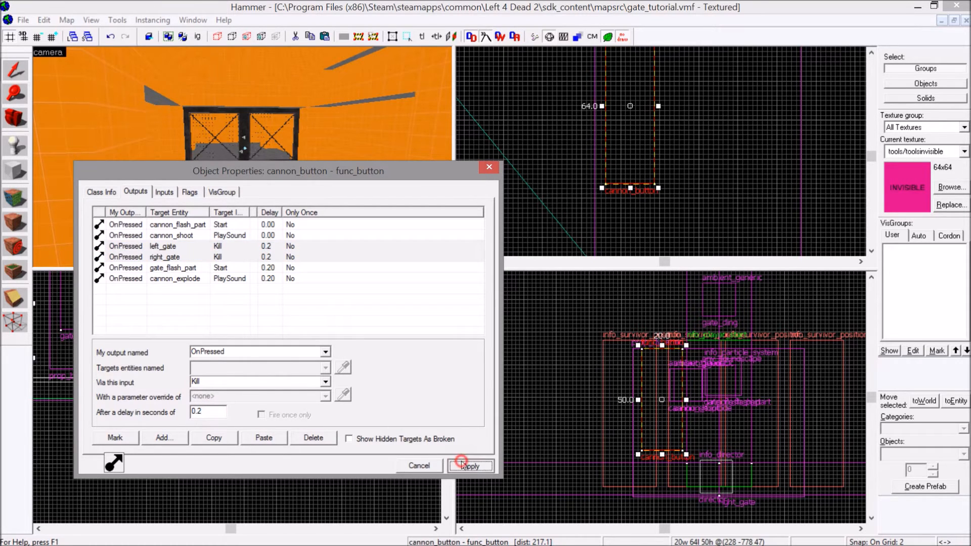
left_click(488, 166)
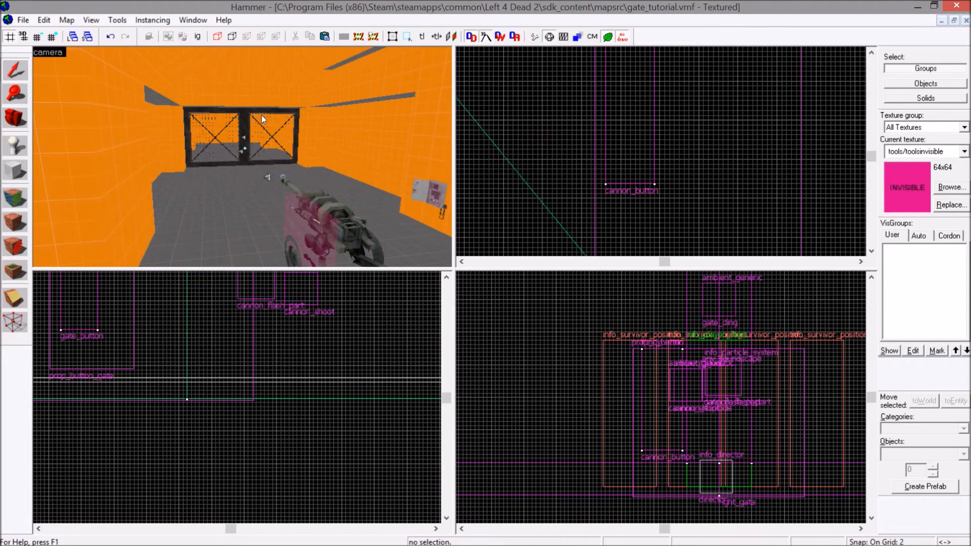
left_click(28, 20)
left_click(33, 76)
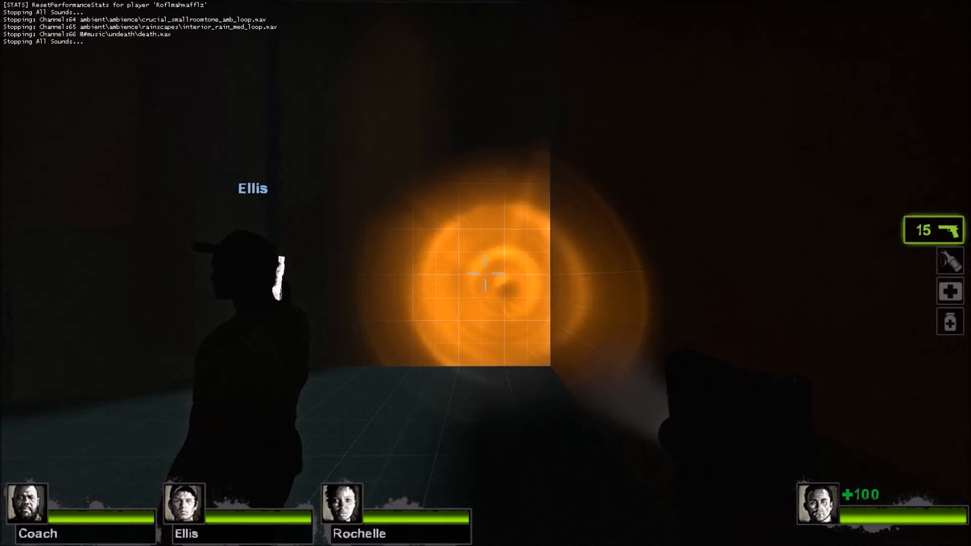
Walk around the howitzer in-game and examine it together with the closed gate and the cannon button.
key("w")
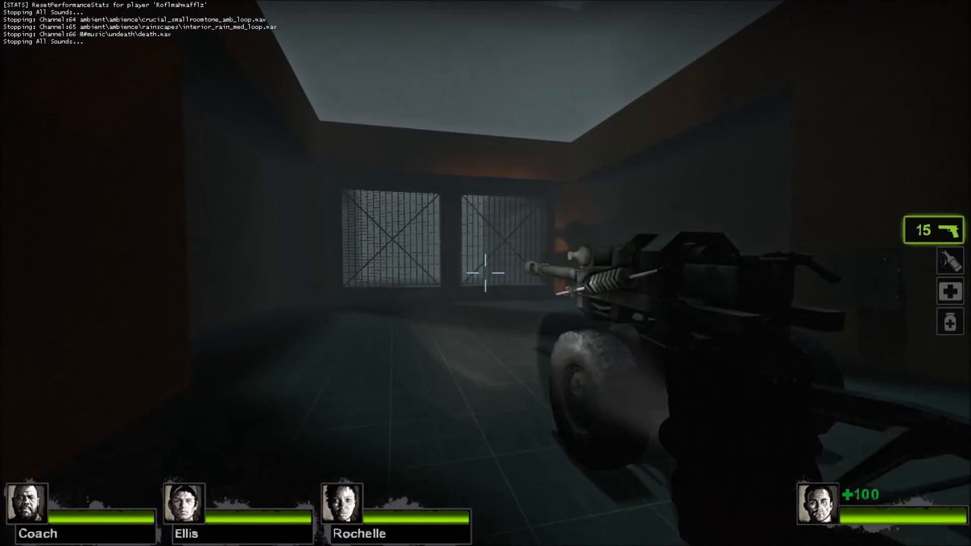
key("w")
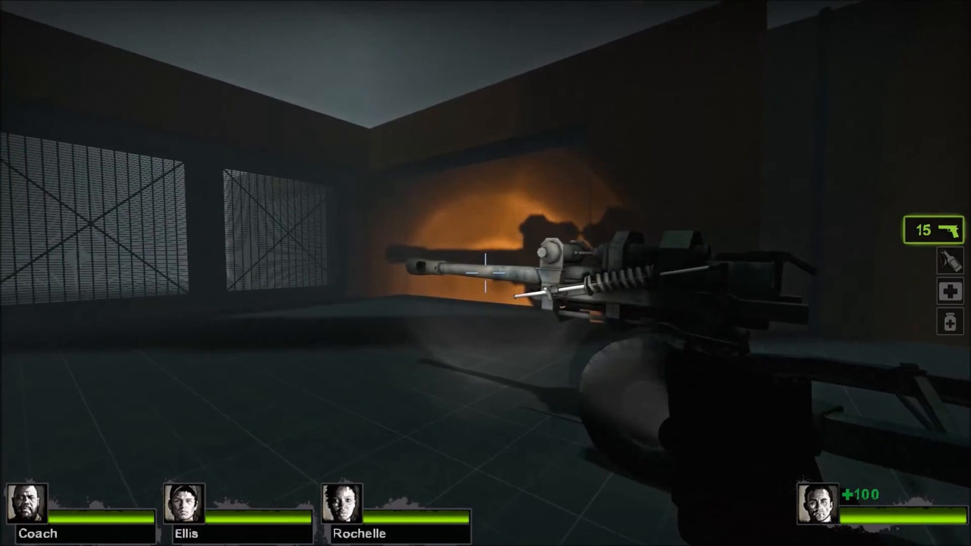
key("w")
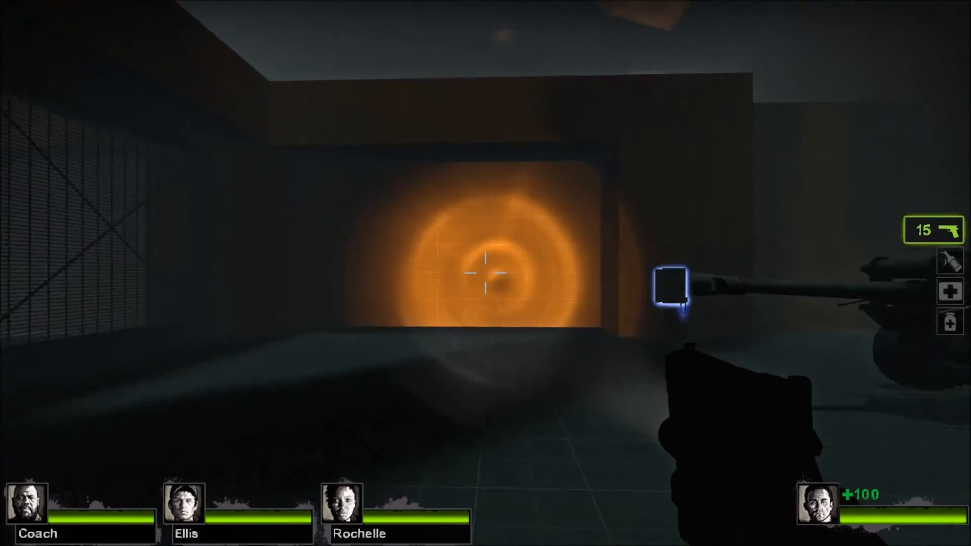
key("d")
key("s")
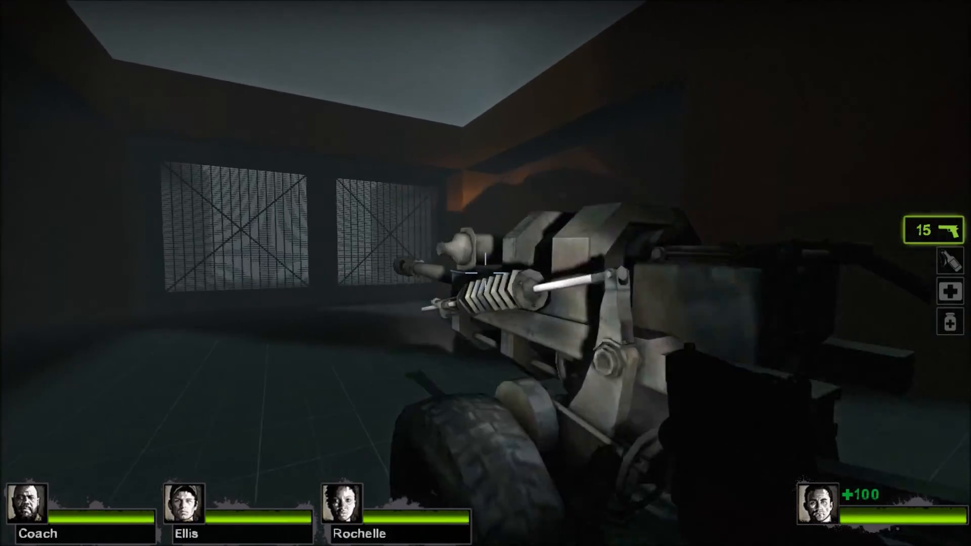
key("s")
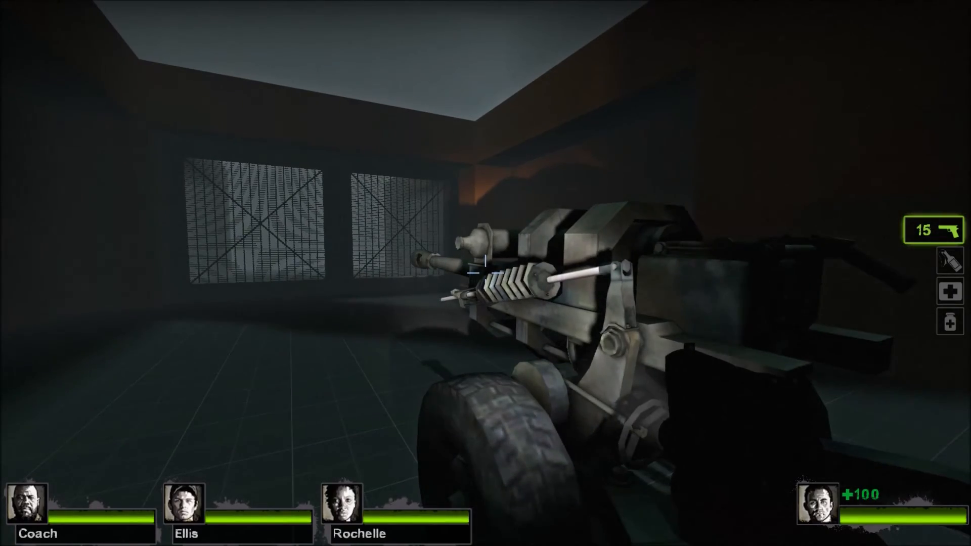
key("w")
key("a")
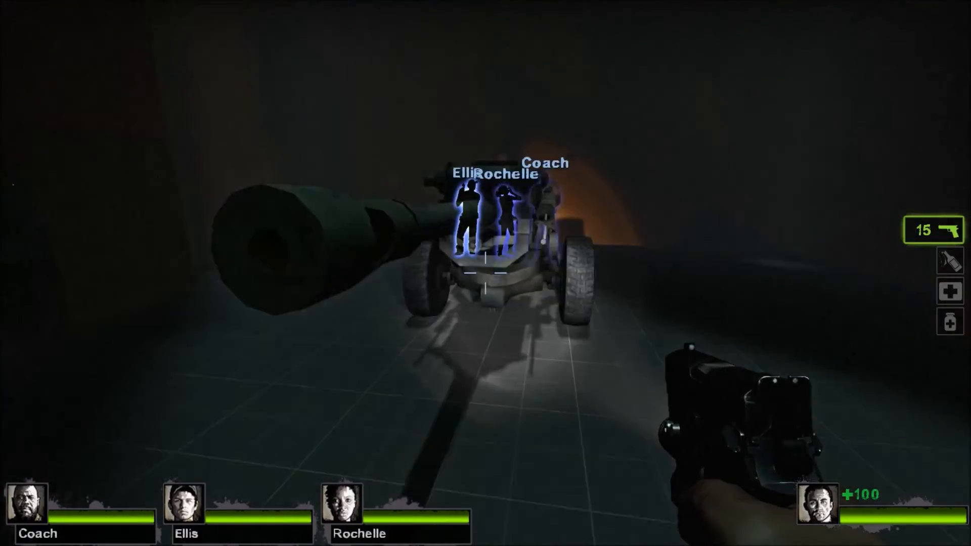
Trigger the howitzer with its button and check the gateway it fires at.
key("w")
key("d")
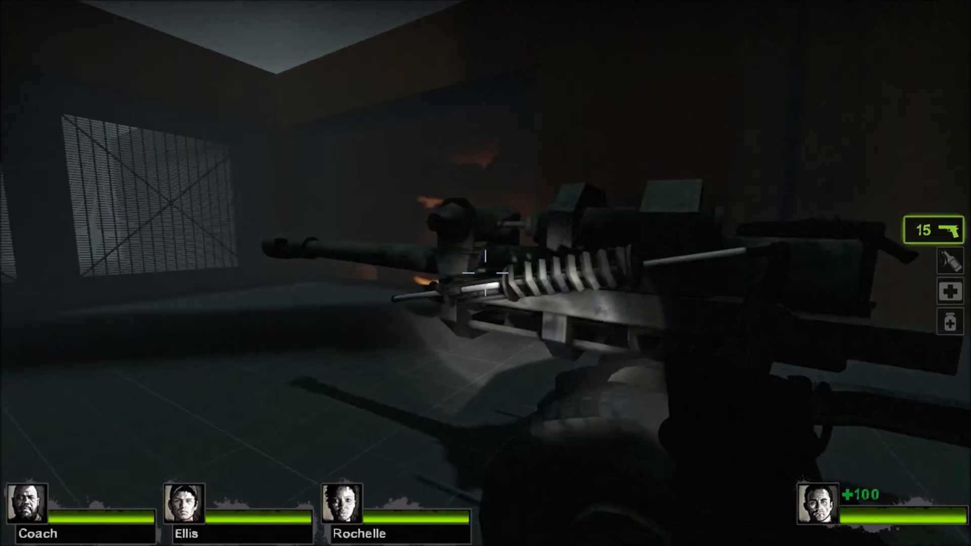
key("w")
key("e")
key("a")
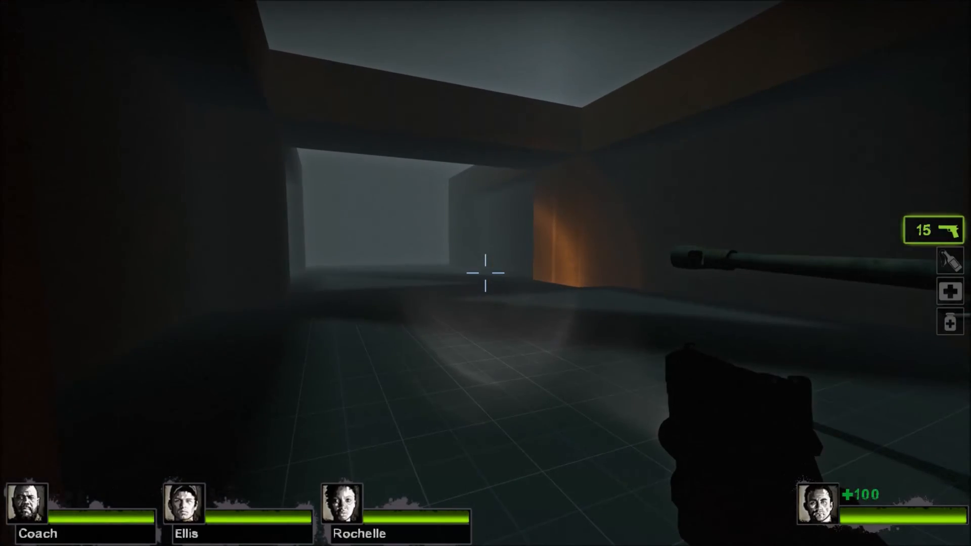
key("s")
key("d")
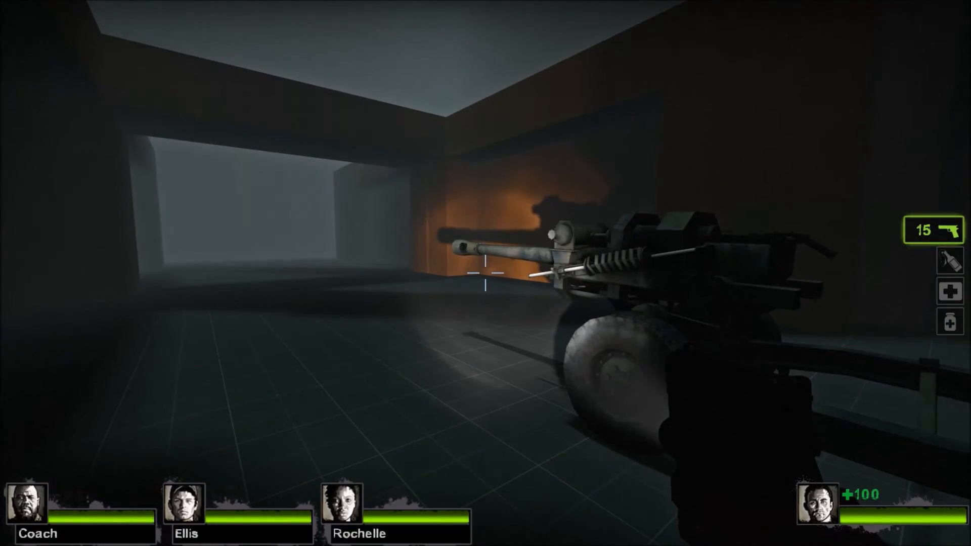
Fly high above the map with noclip, turn noclip off to fall to death, and restart the round.
key("w")
key("v")
key("s")
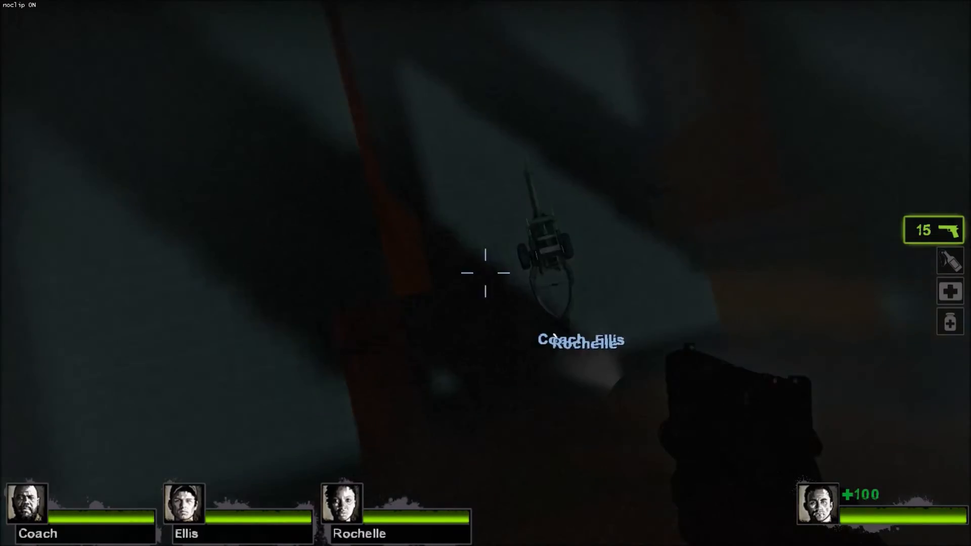
key("v")
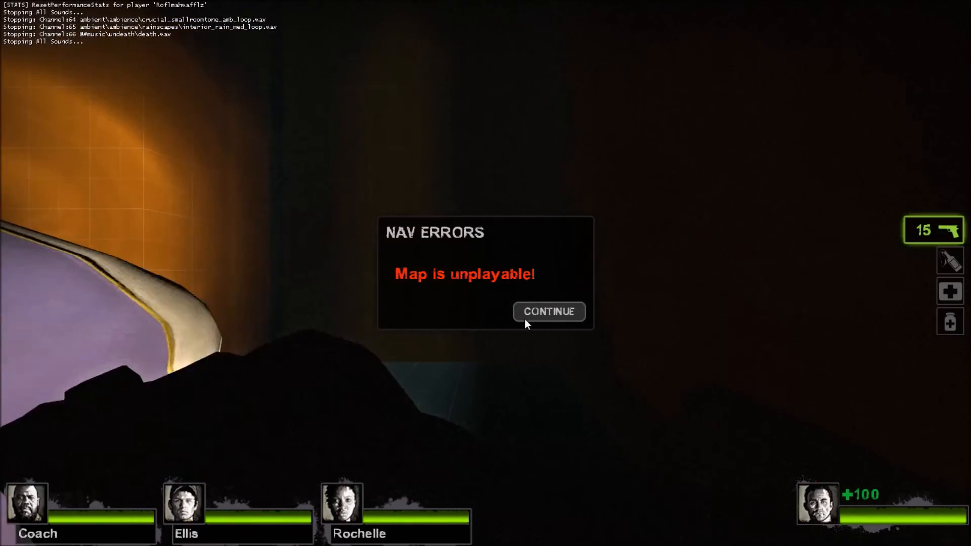
left_click(524, 322)
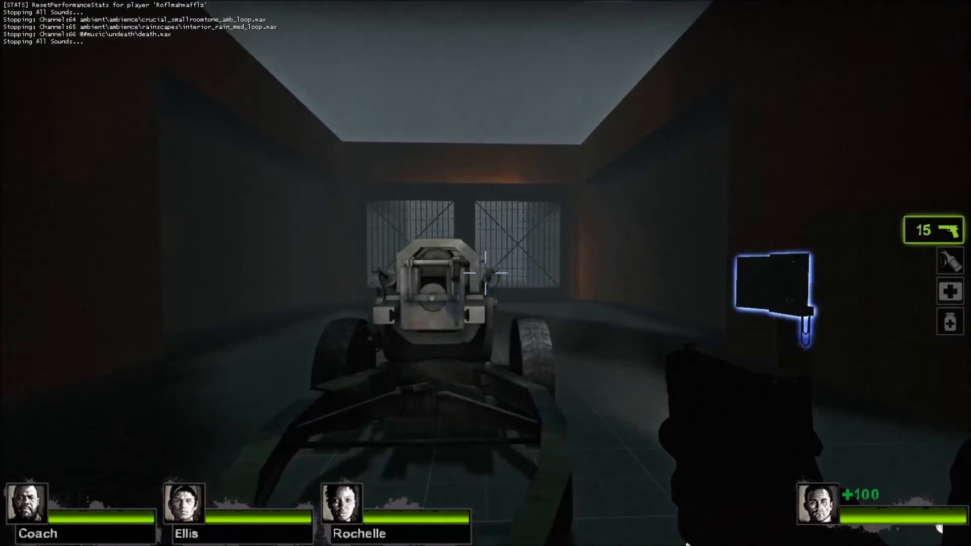
Set host_timescale to 1 in the developer console beside the howitzer and resume the game.
key("w")
key("w")
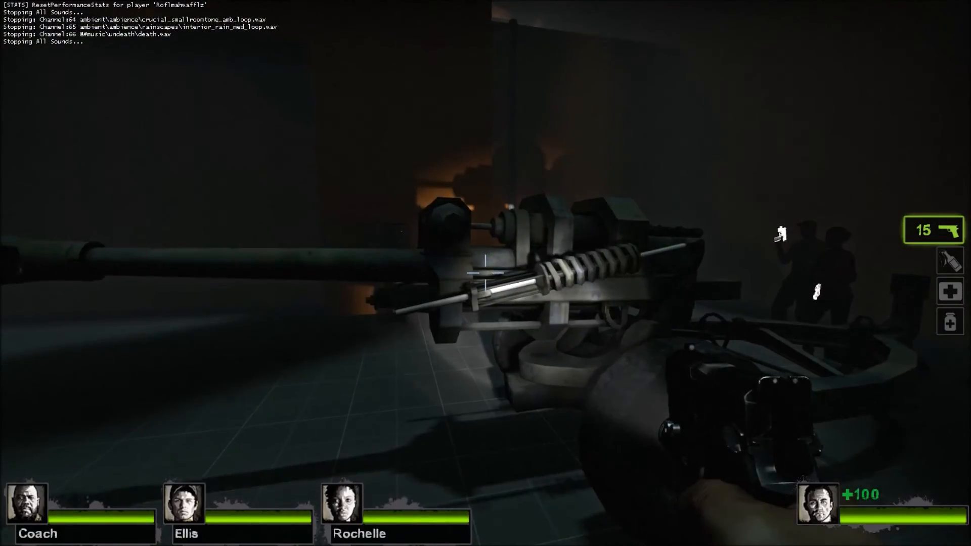
key("grave")
type("host_timescale")
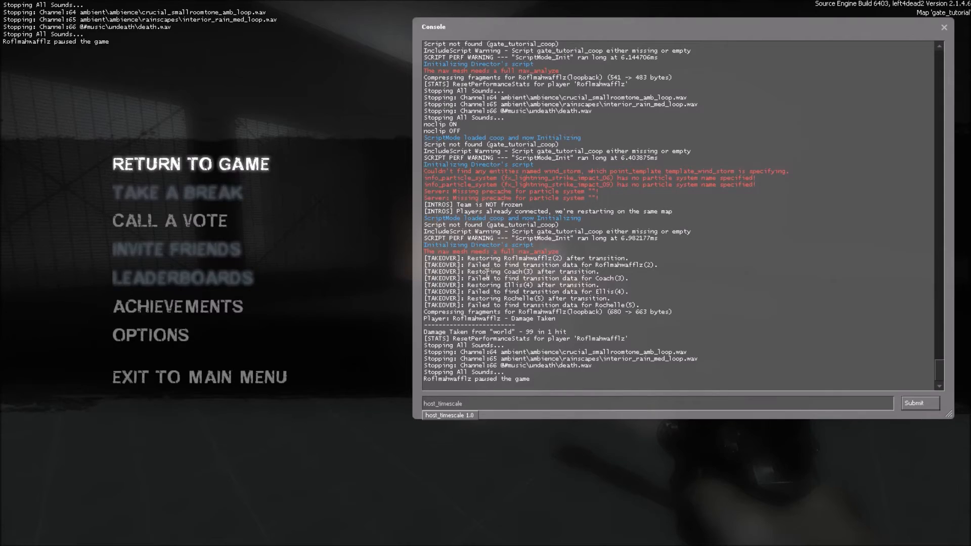
type("1")
key("Return")
key("grave")
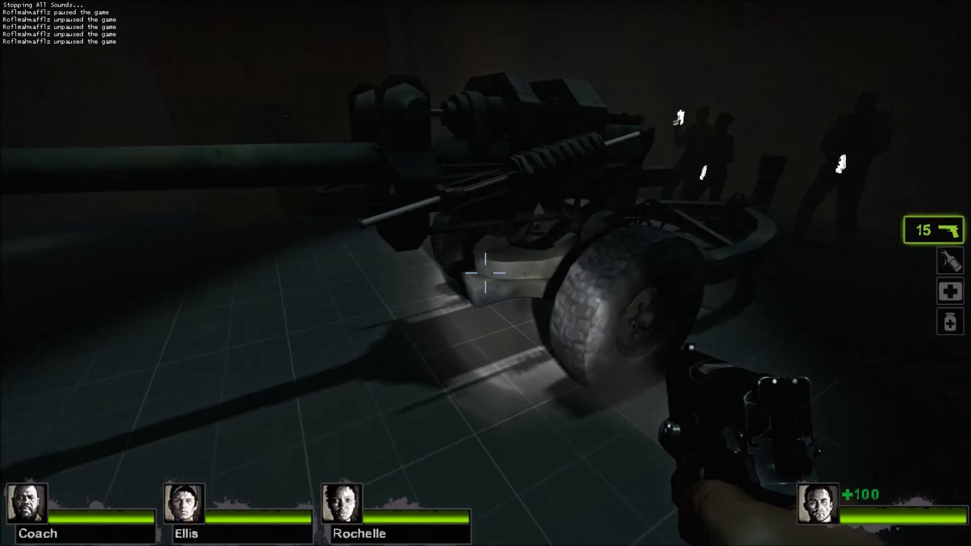
Test the howitzer again with noclip on, examine the explosion and the gateway, and turn noclip off.
key("v")
key("s")
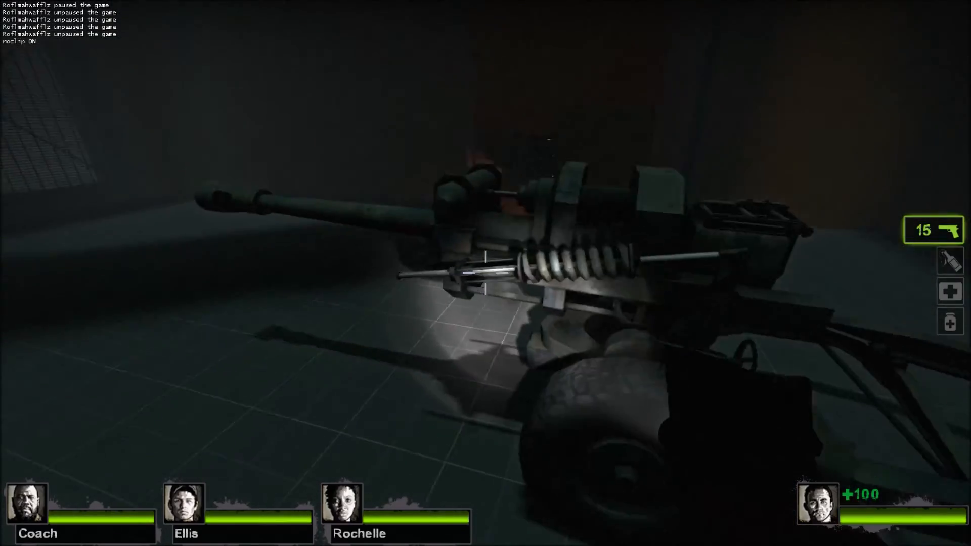
key("w")
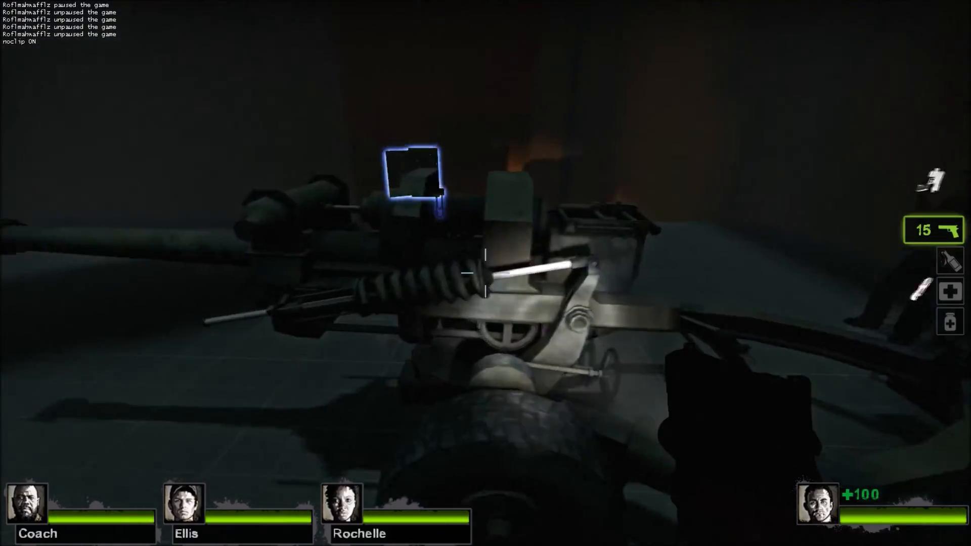
key("w")
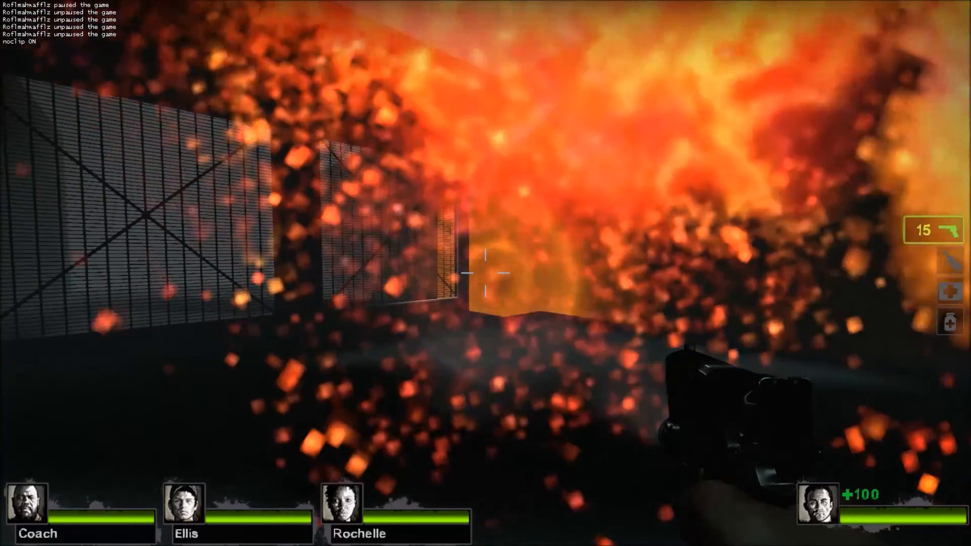
key("w")
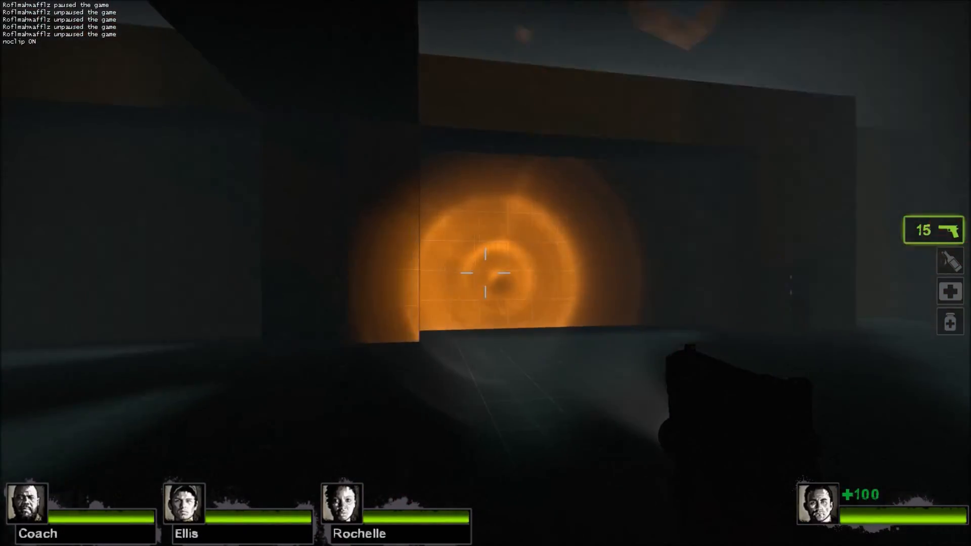
key("s")
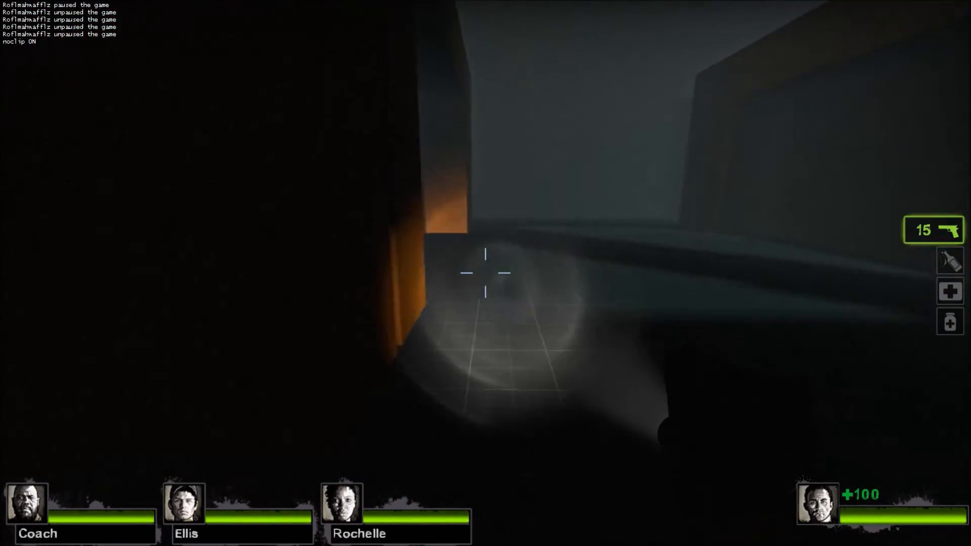
key("s")
key("v")
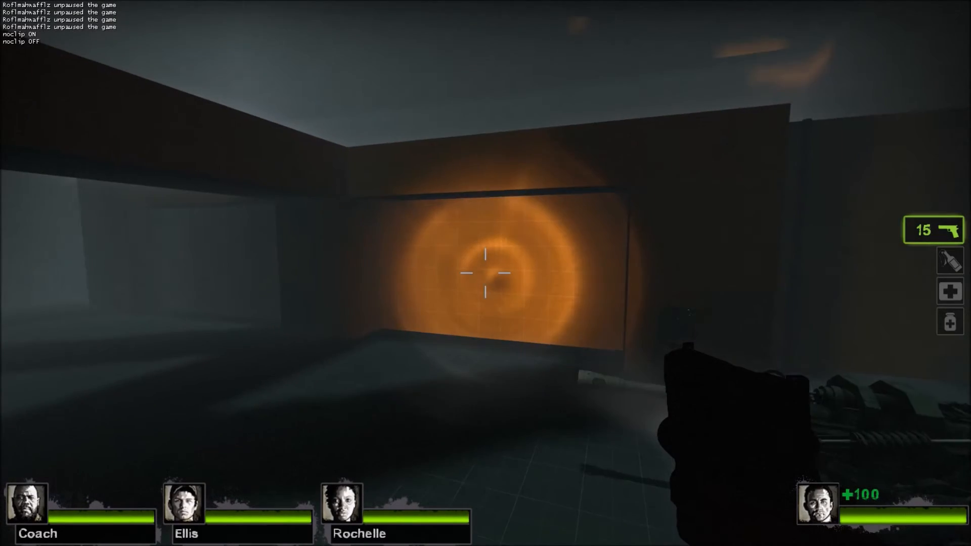
key("s")
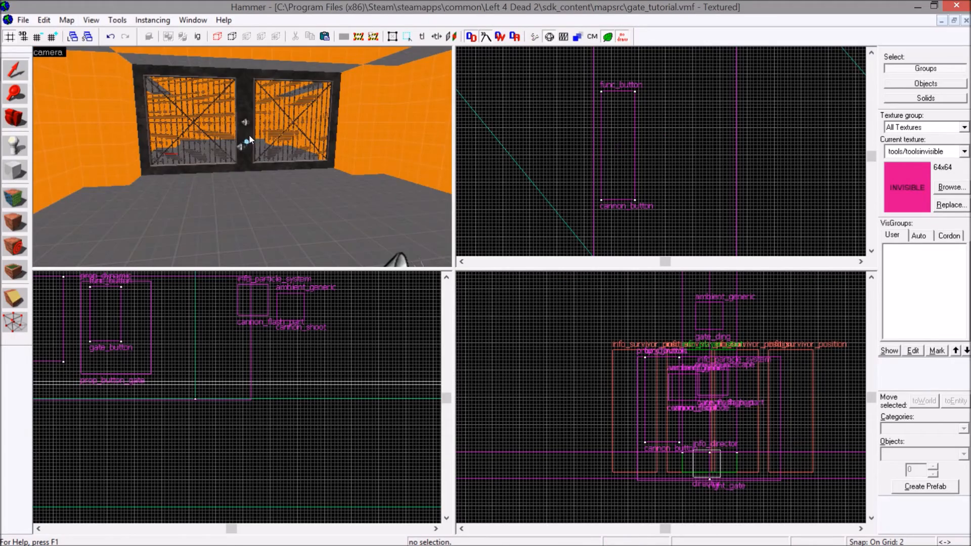
Change the particle system of gate_flash_part to gas_explosion_fireball in Hammer, then apply and close its properties.
key("w")
scroll(225, 158, "down", 1)
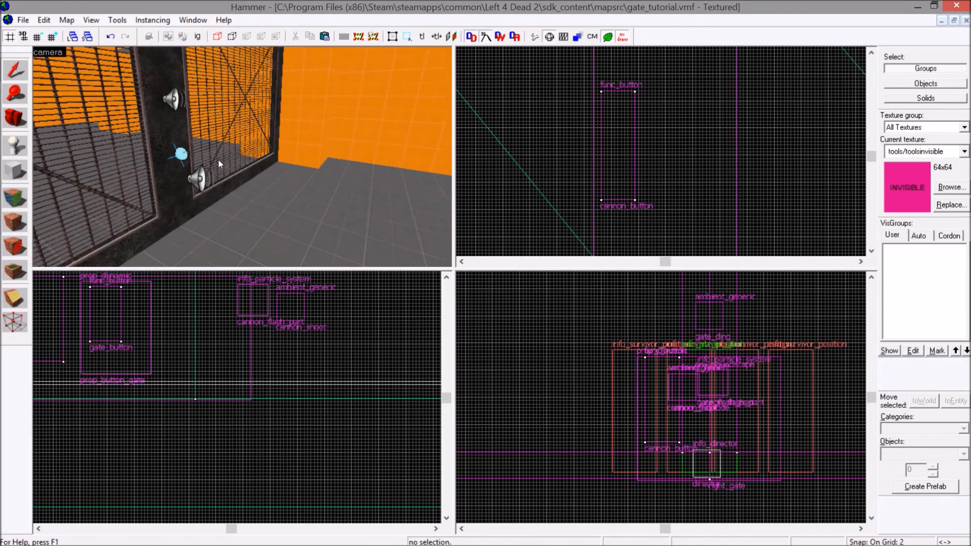
double_click(180, 152)
left_click(280, 305)
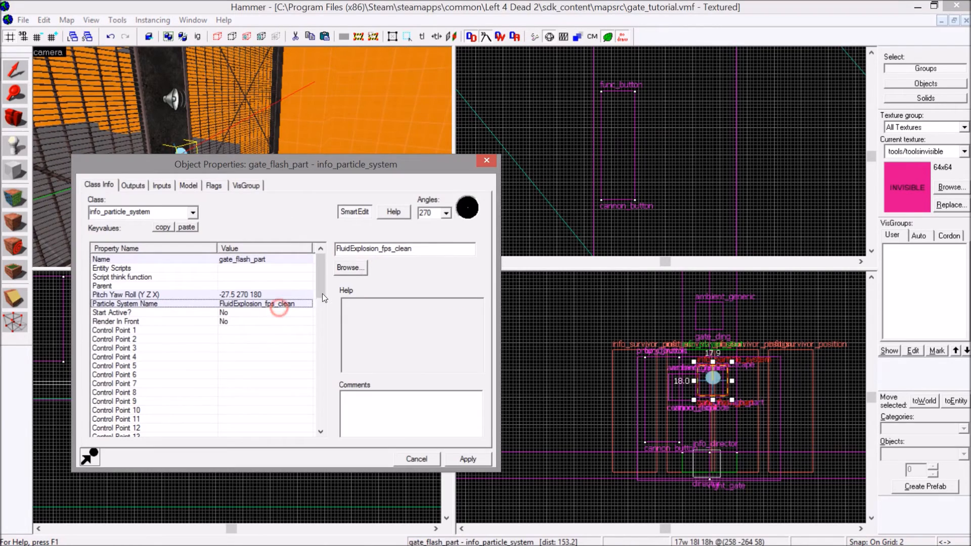
left_click(345, 272)
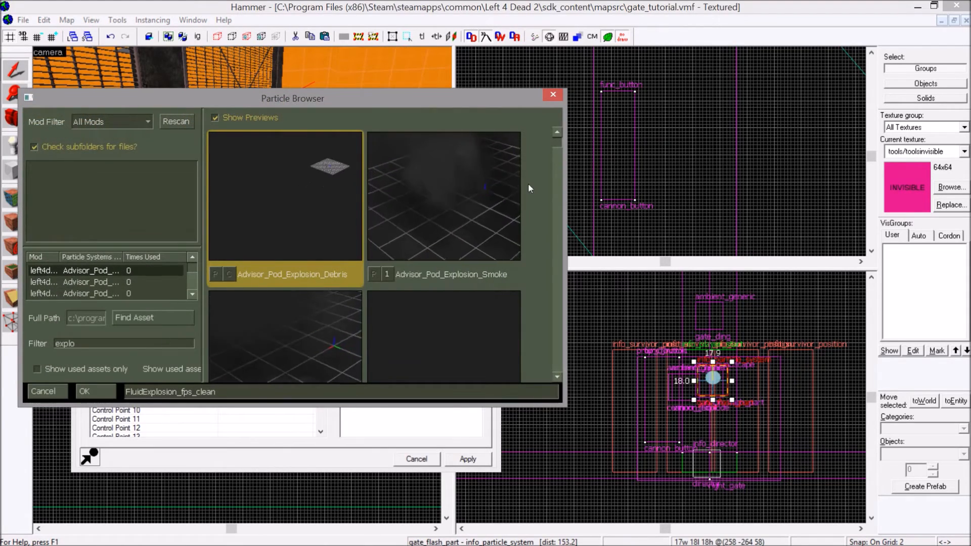
left_click_drag(559, 149, 547, 248)
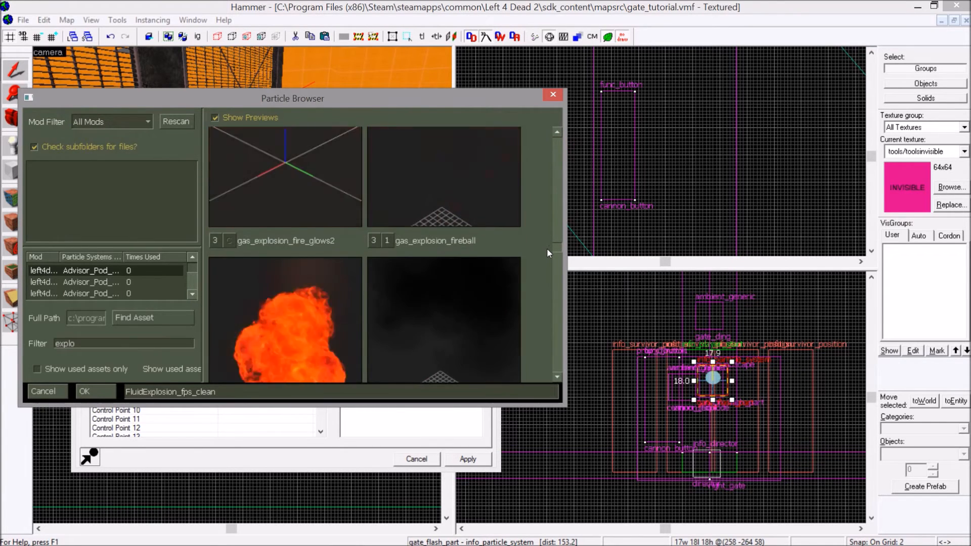
scroll(403, 191, "down", 5)
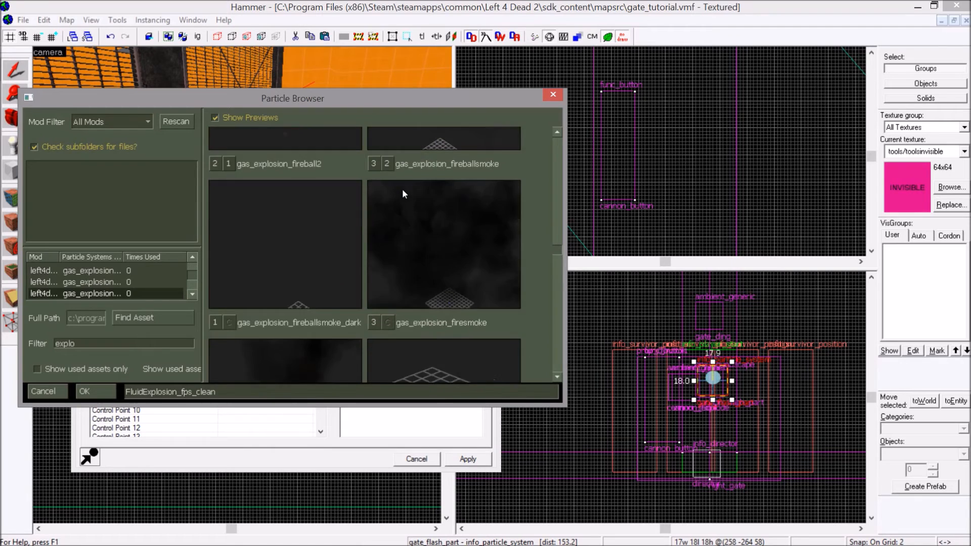
scroll(402, 189, "down", 3)
scroll(402, 189, "up", 8)
left_click(398, 203)
double_click(409, 202)
left_click(481, 461)
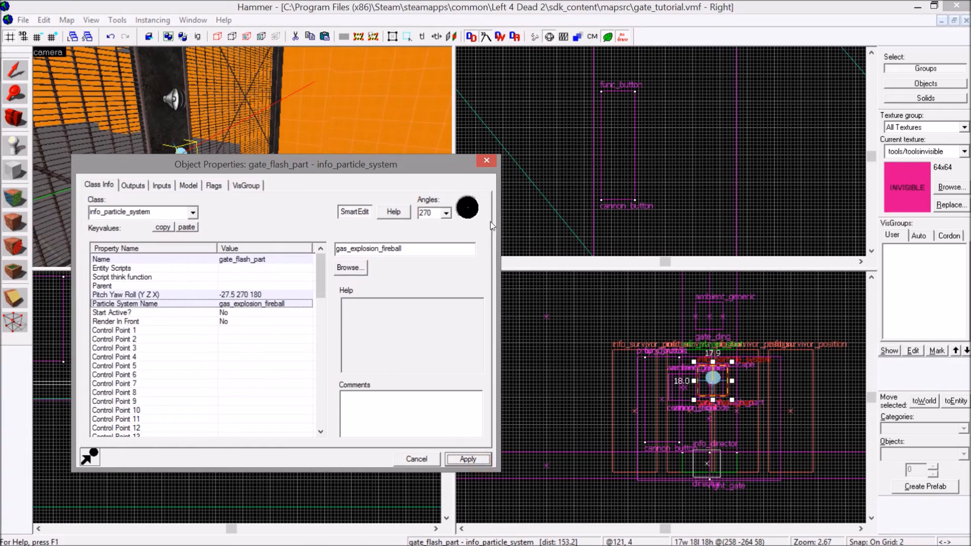
left_click(489, 165)
Lower gate_flash_part to a height of about 44 and place copies of it in a row across both gates.
scroll(234, 404, "down", 11)
scroll(293, 401, "up", 15)
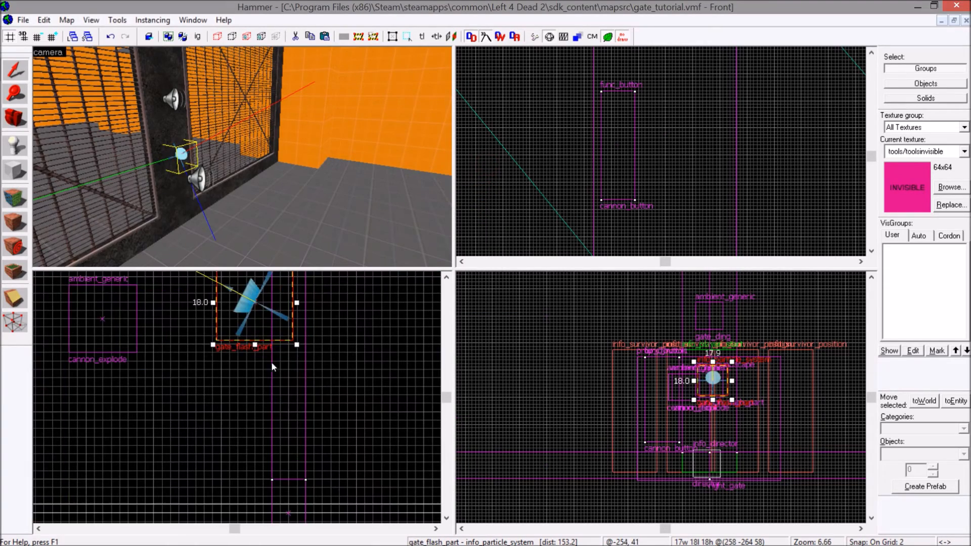
scroll(650, 92, "down", 5)
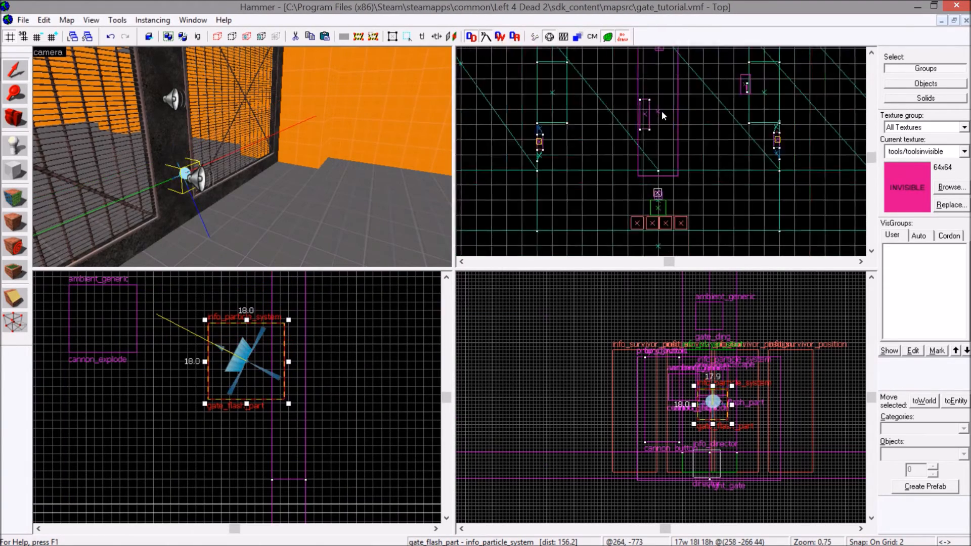
scroll(698, 135, "up", 3)
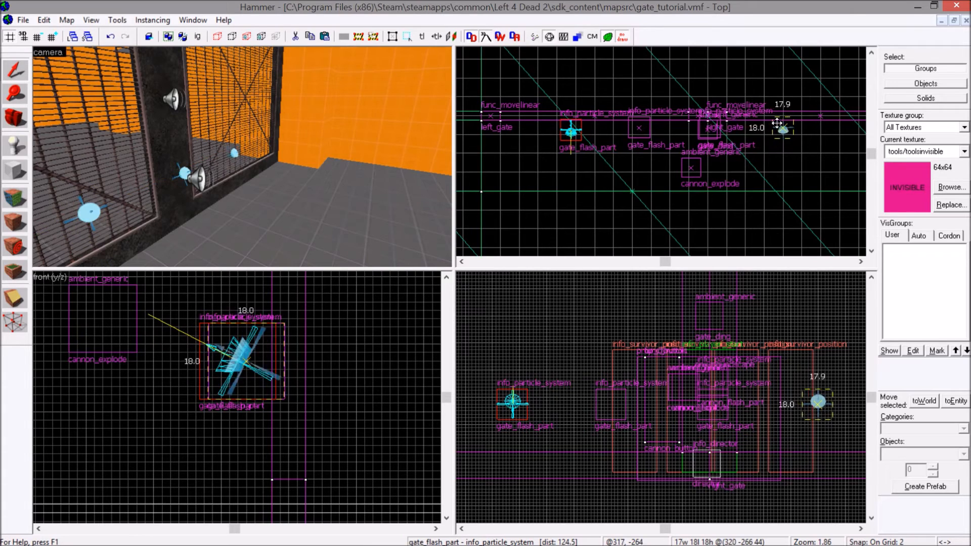
middle_click_drag(778, 124, 695, 130)
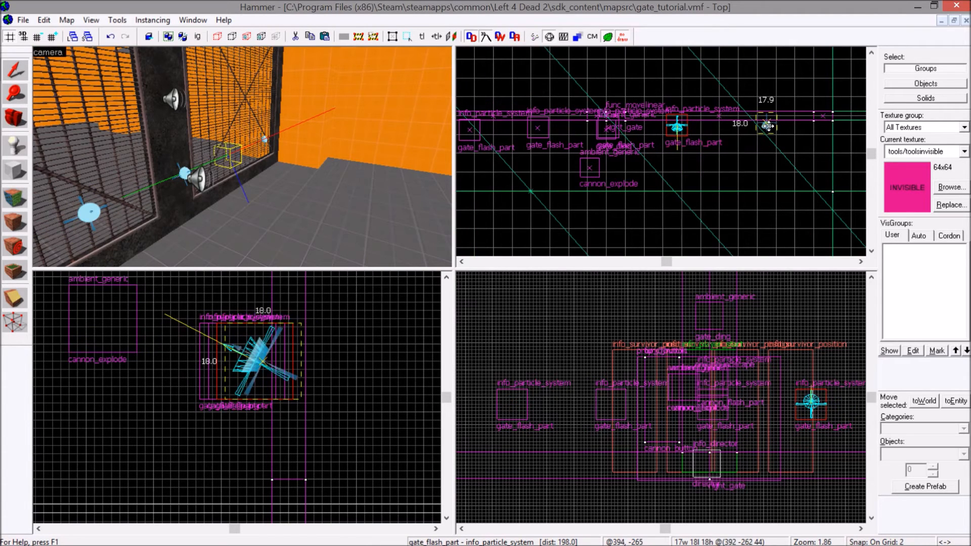
Set the particle system of cannon_flash_part at the howitzer's muzzle to grenade_explosion_01b, apply it and close the properties.
key("z")
key("z")
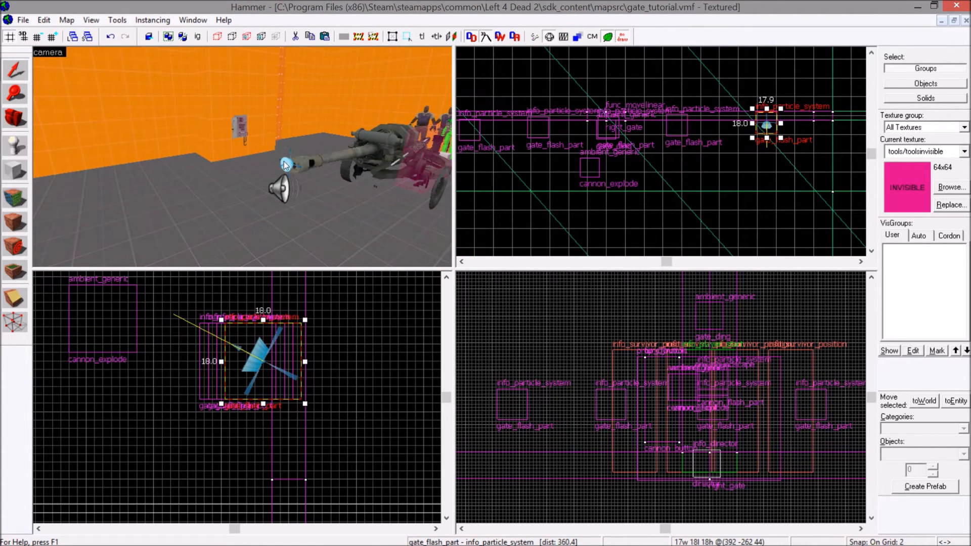
double_click(286, 162)
left_click(355, 271)
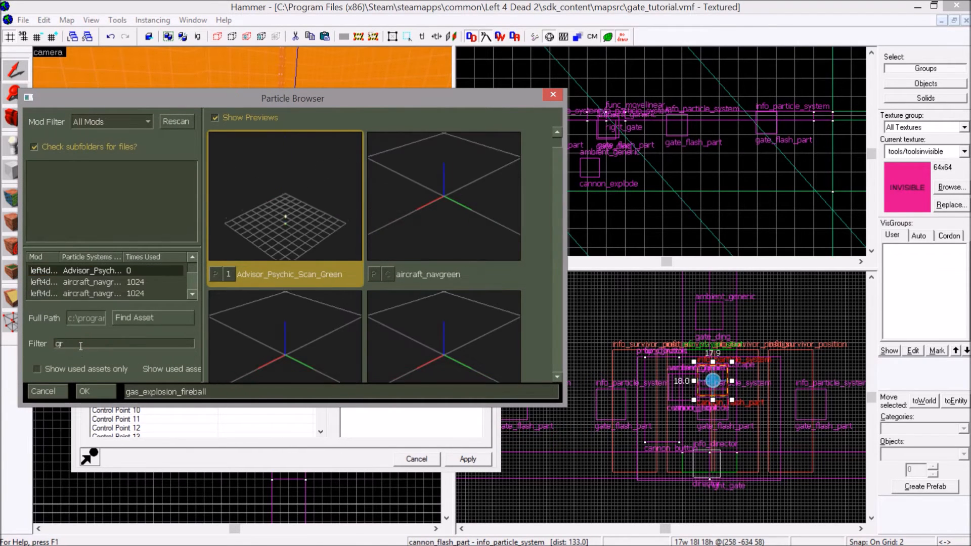
left_click(82, 342)
type("gren")
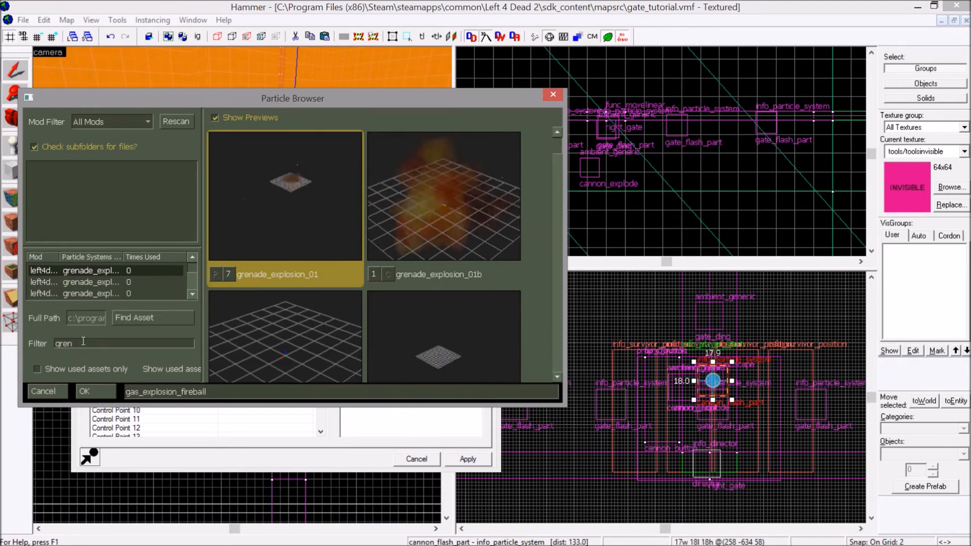
left_click(464, 235)
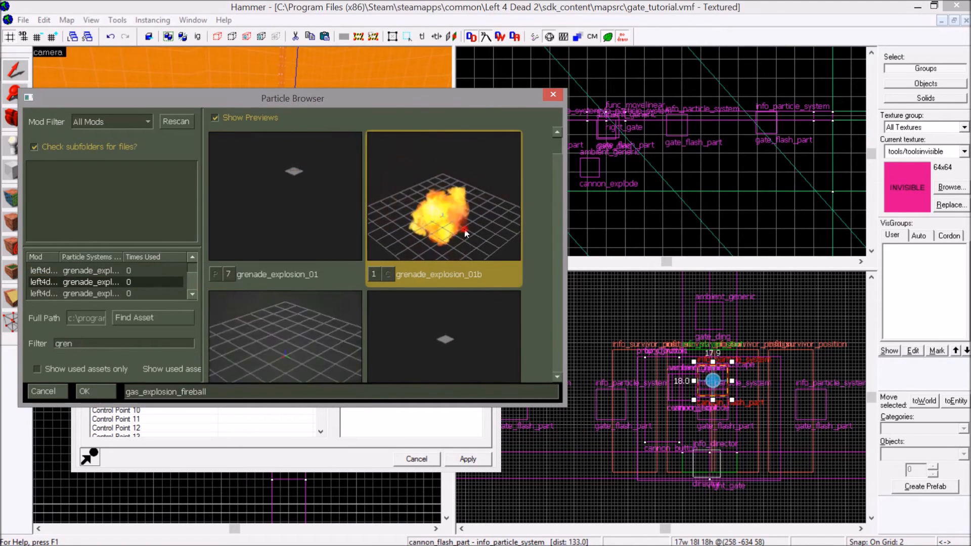
double_click(464, 236)
left_click(470, 459)
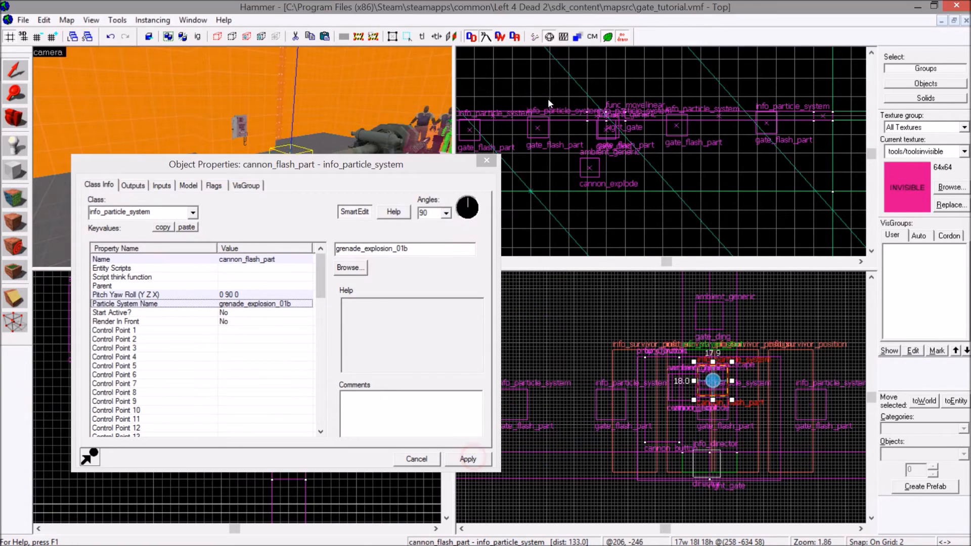
left_click(487, 161)
Place a copy of cannon_flash_part about 12 units ahead of the muzzle and browse the grenade particle systems for it.
scroll(612, 116, "up", 5)
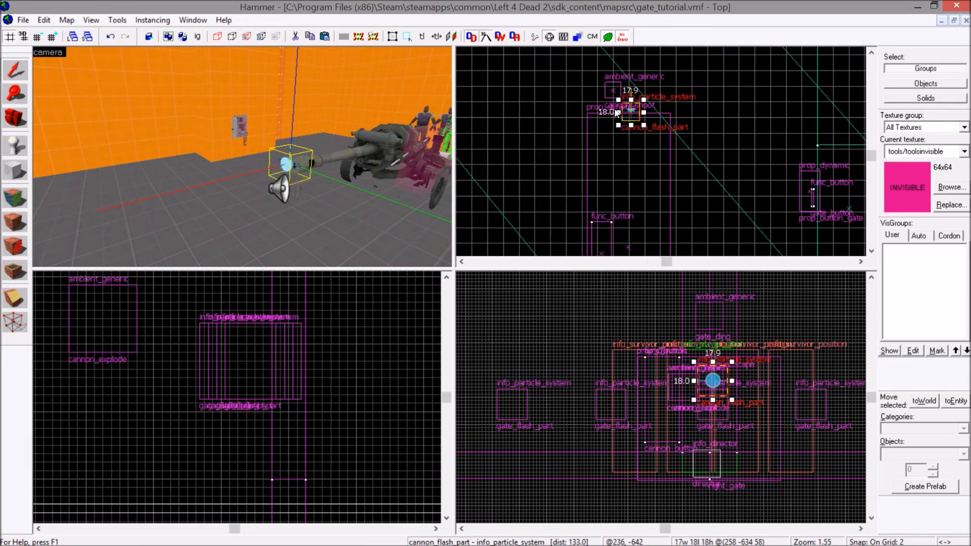
scroll(612, 117, "up", 3)
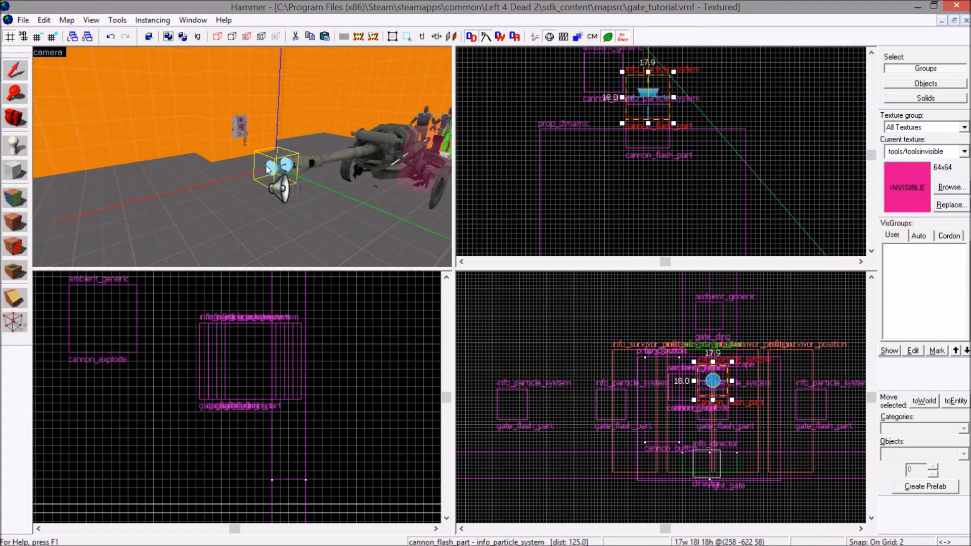
double_click(266, 166)
left_click(344, 267)
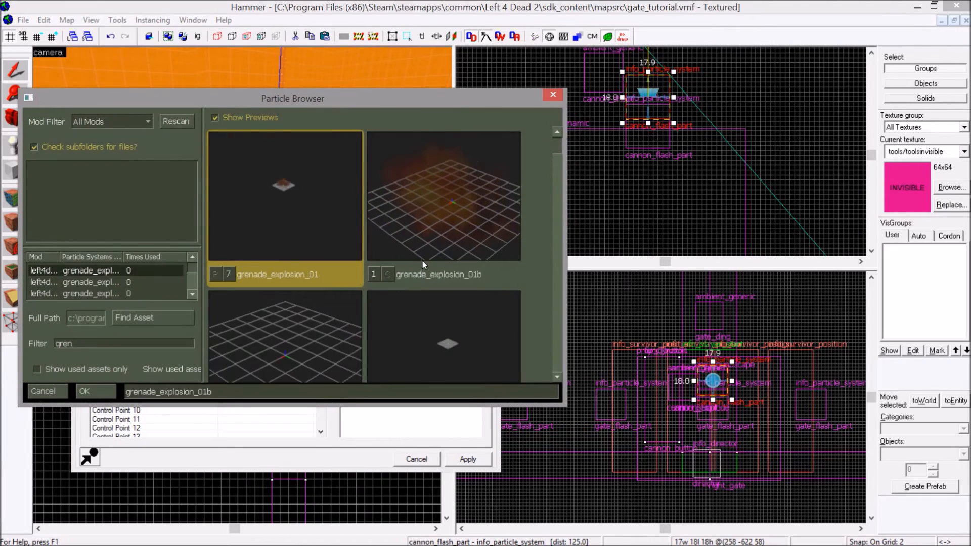
scroll(421, 259, "down", 2)
scroll(421, 259, "down", 2)
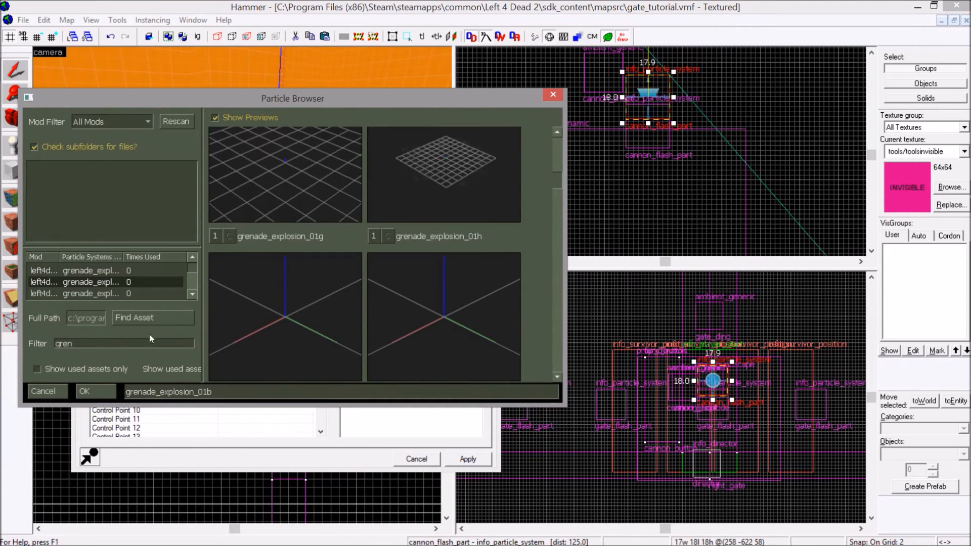
Filter the particle systems by "smoke" and examine the previews for a suitable muzzle smoke effect.
type("smoke")
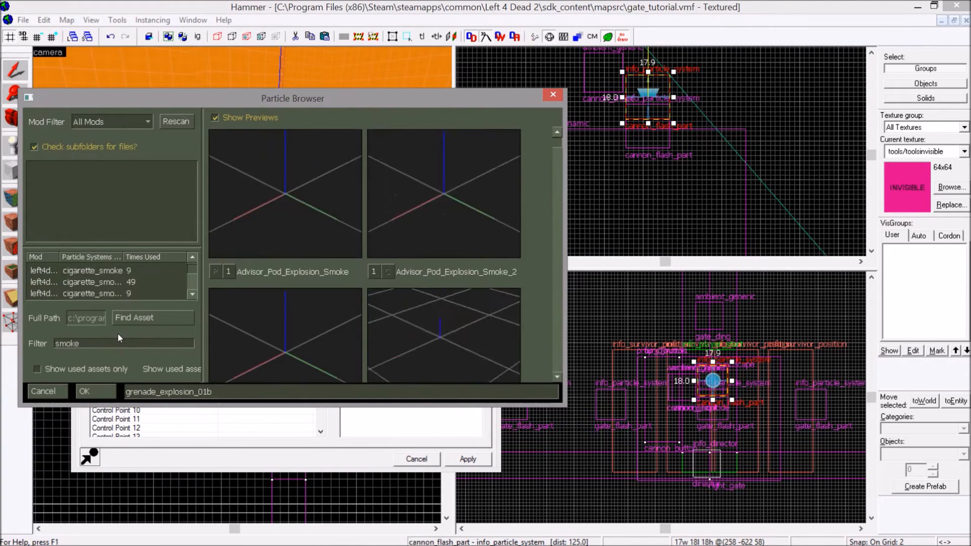
left_click(272, 231)
scroll(272, 228, "down", 6)
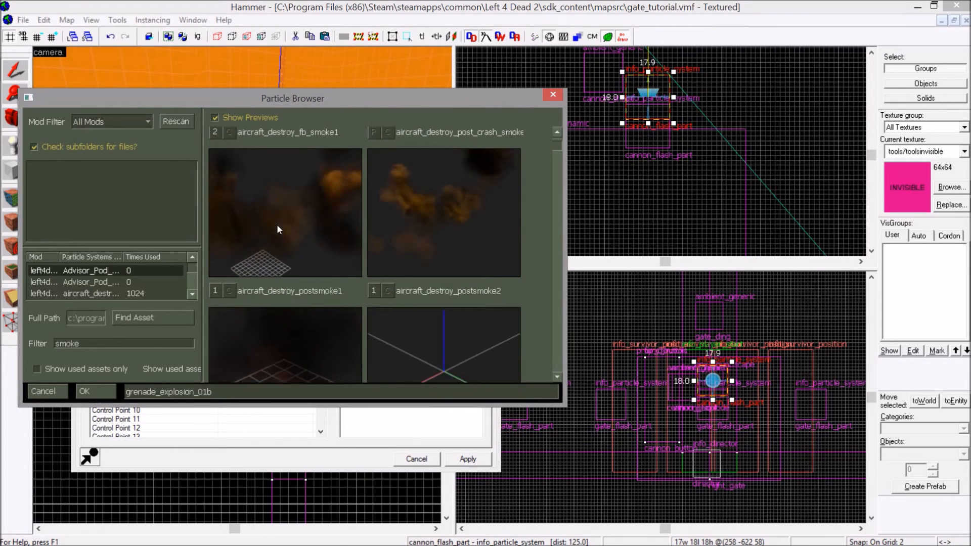
scroll(304, 223, "down", 4)
scroll(414, 229, "up", 6)
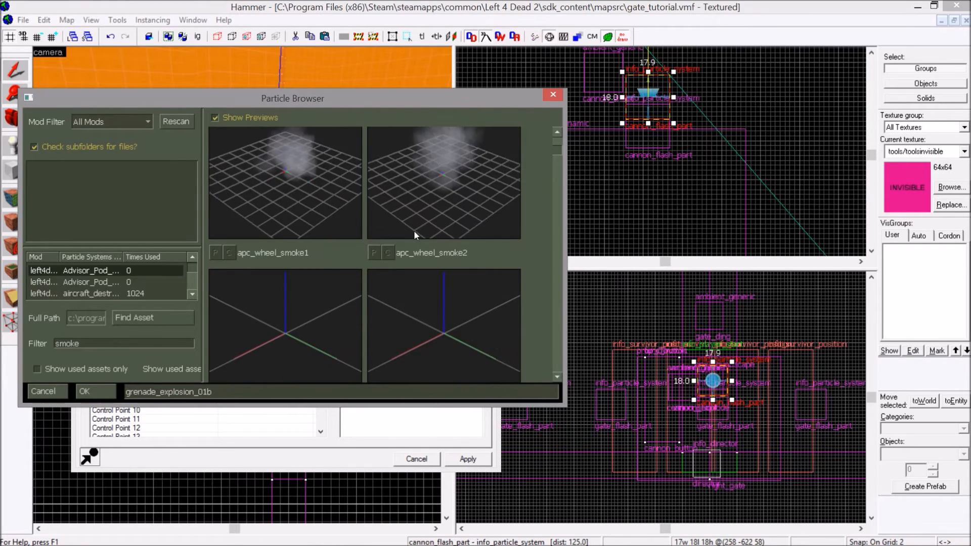
scroll(467, 235, "down", 6)
scroll(468, 236, "down", 5)
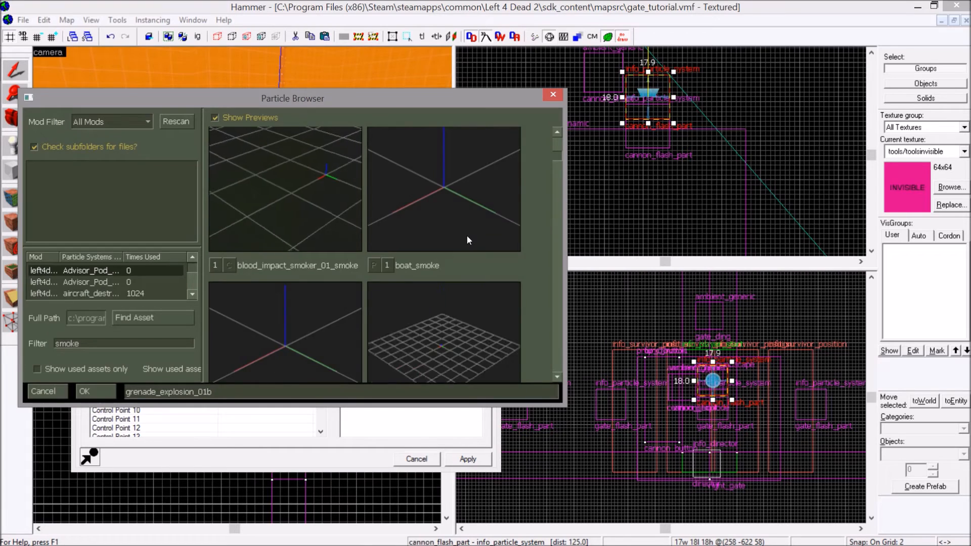
scroll(467, 236, "down", 5)
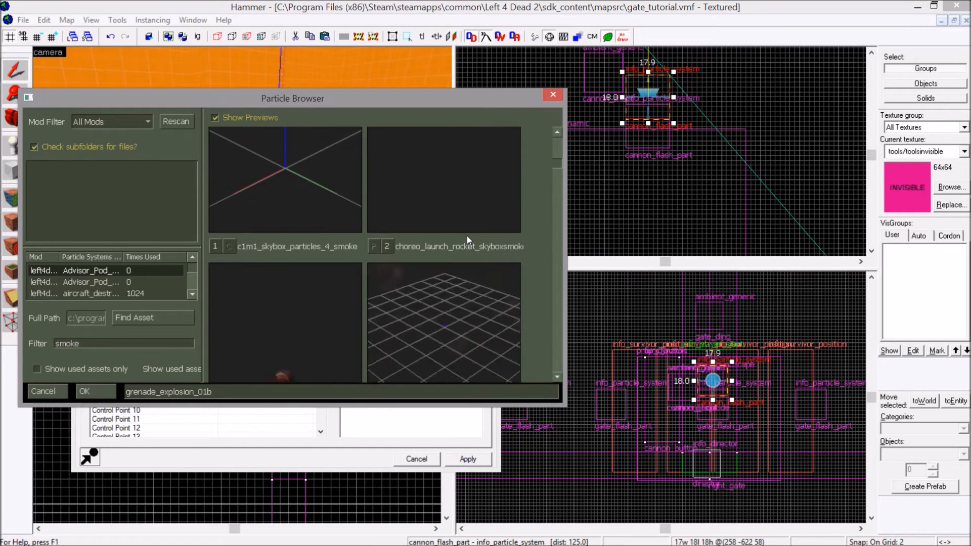
scroll(467, 238, "down", 3)
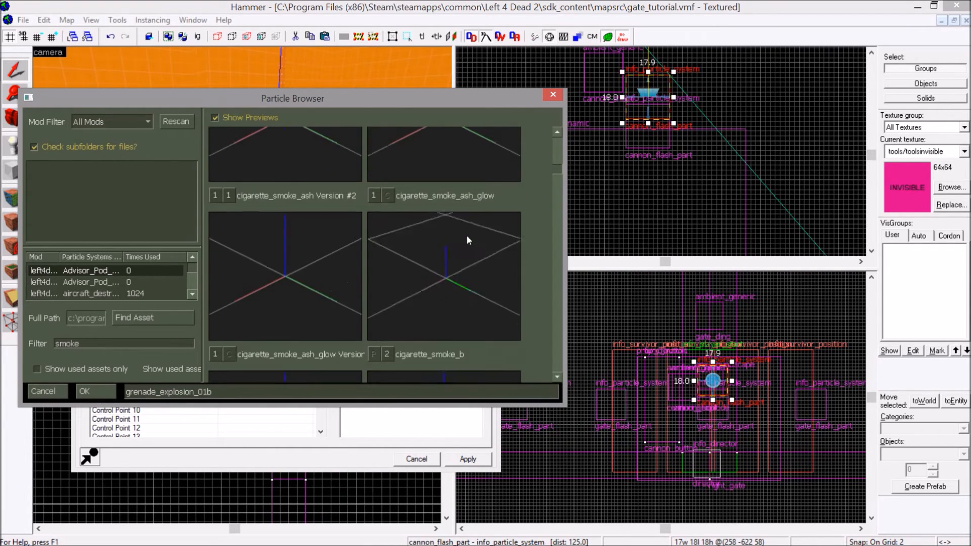
scroll(467, 238, "down", 1)
scroll(466, 235, "down", 5)
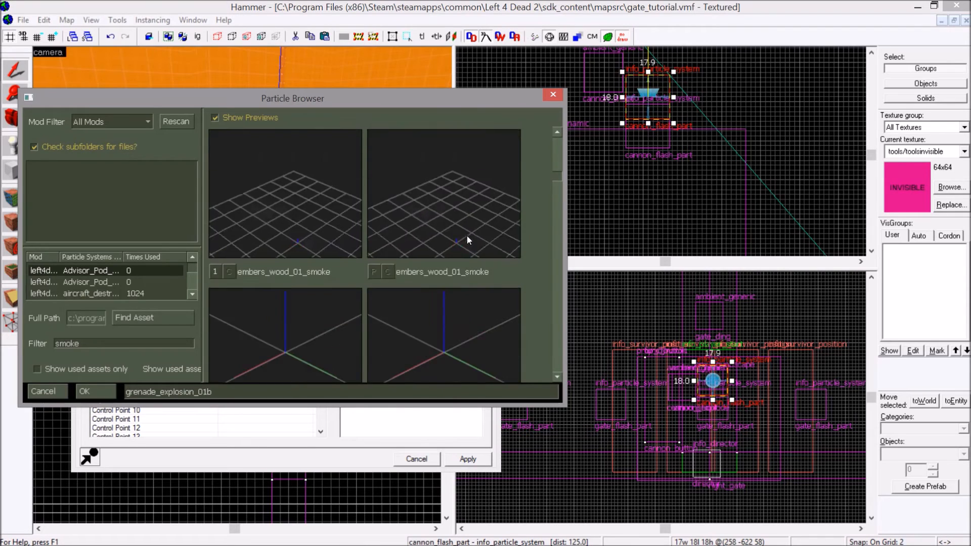
scroll(468, 247, "down", 6)
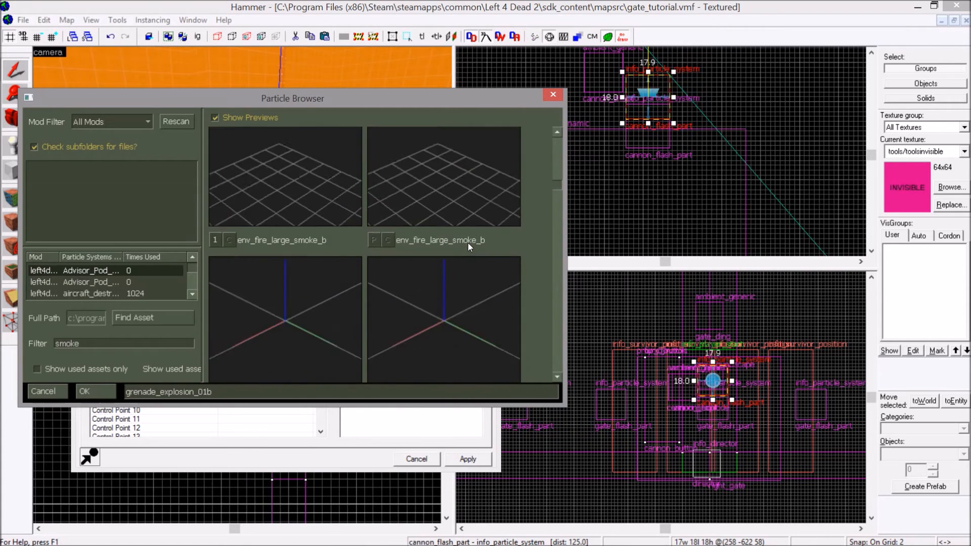
scroll(470, 247, "down", 6)
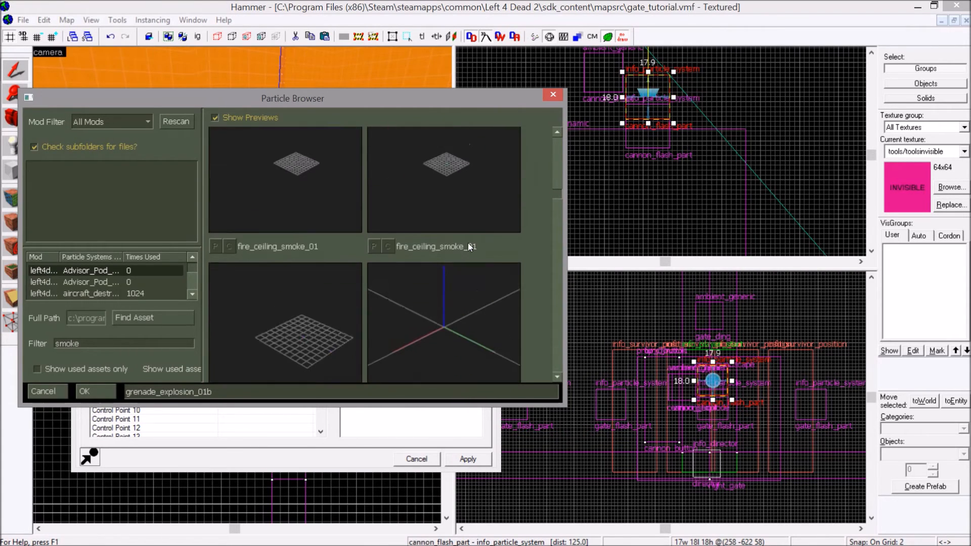
scroll(468, 247, "down", 6)
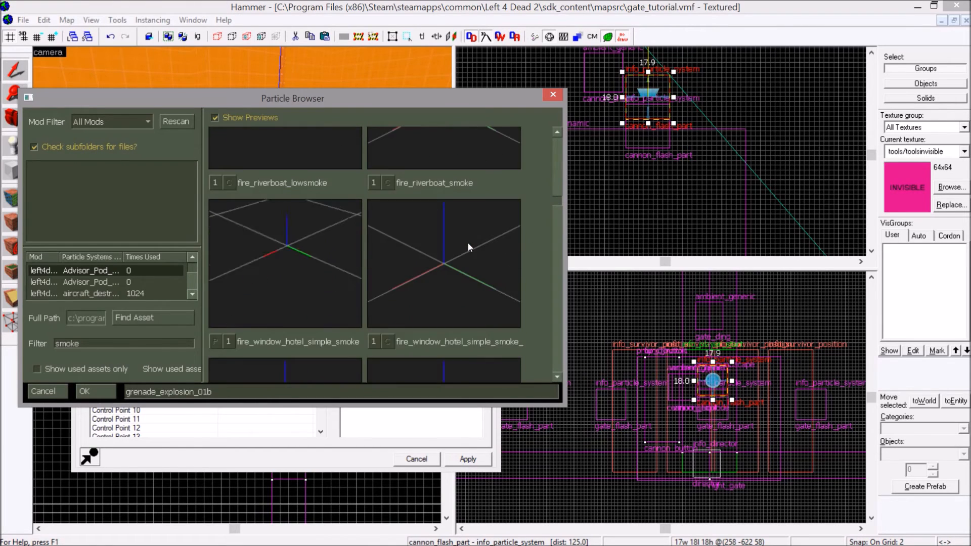
scroll(468, 244, "down", 3)
scroll(468, 244, "up", 5)
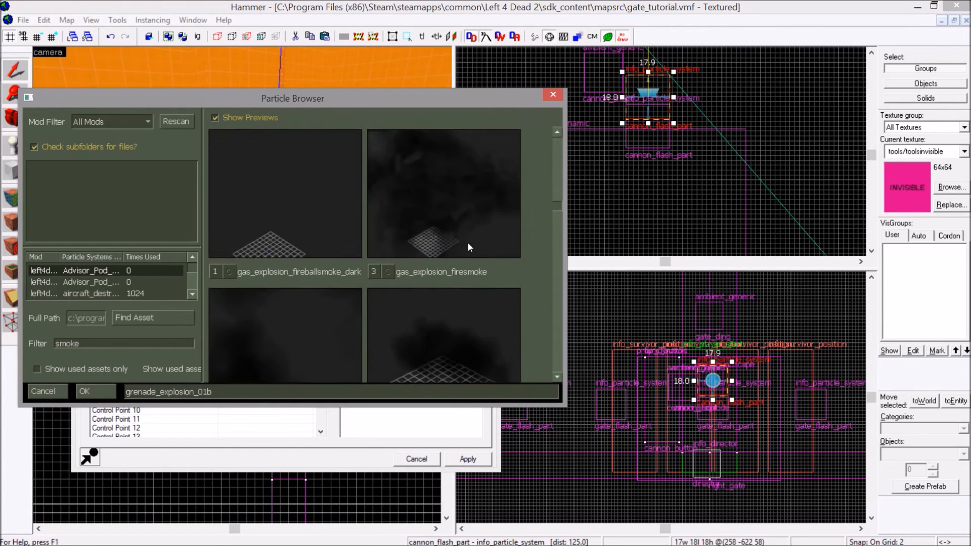
Assign gas_explosion_initialburst_smoke to the copied cannon_flash_part, apply it, and move the copy back about 10 units toward the howitzer.
scroll(473, 236, "down", 9)
scroll(472, 235, "up", 2)
scroll(466, 239, "down", 2)
double_click(467, 235)
left_click(467, 458)
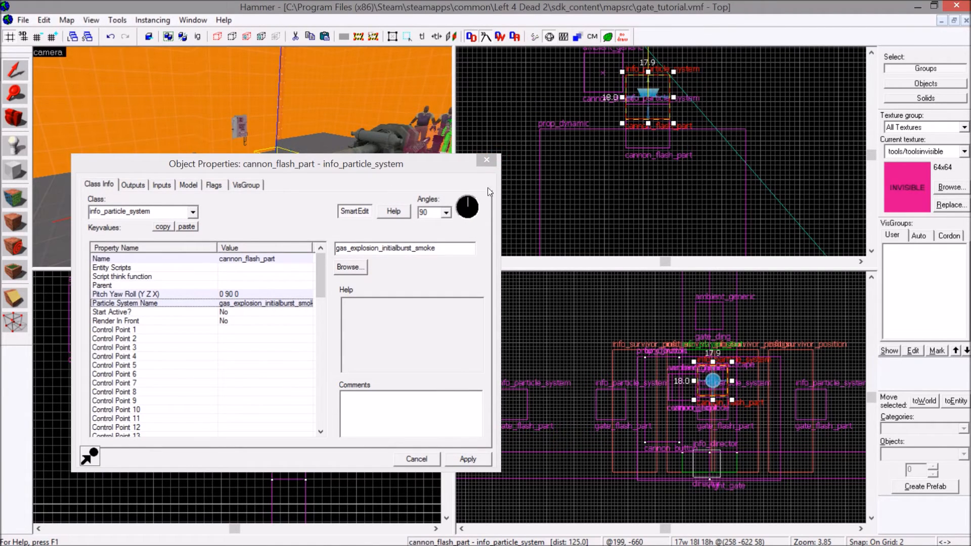
left_click(486, 161)
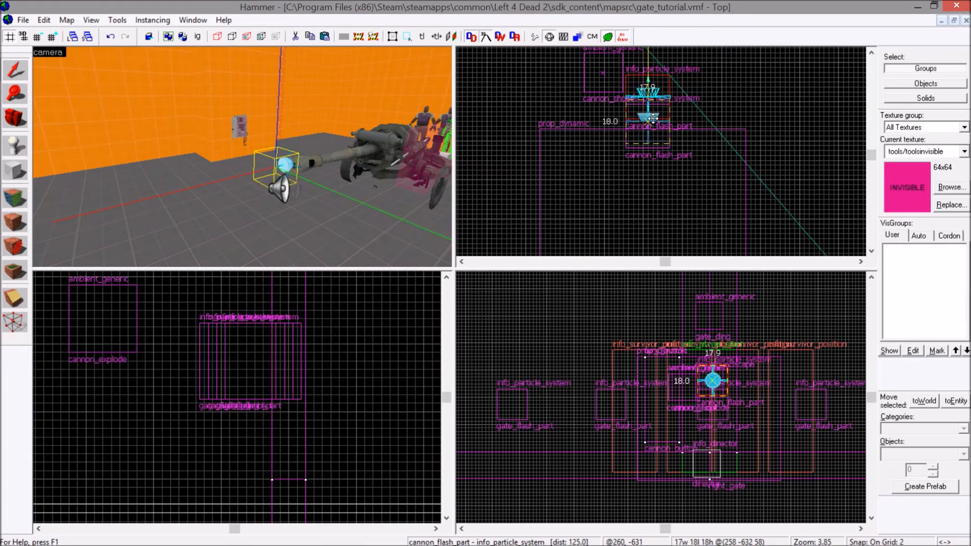
Save the gate_tutorial map and look over the gates, particle entities and howitzer in the camera view.
left_click(21, 20)
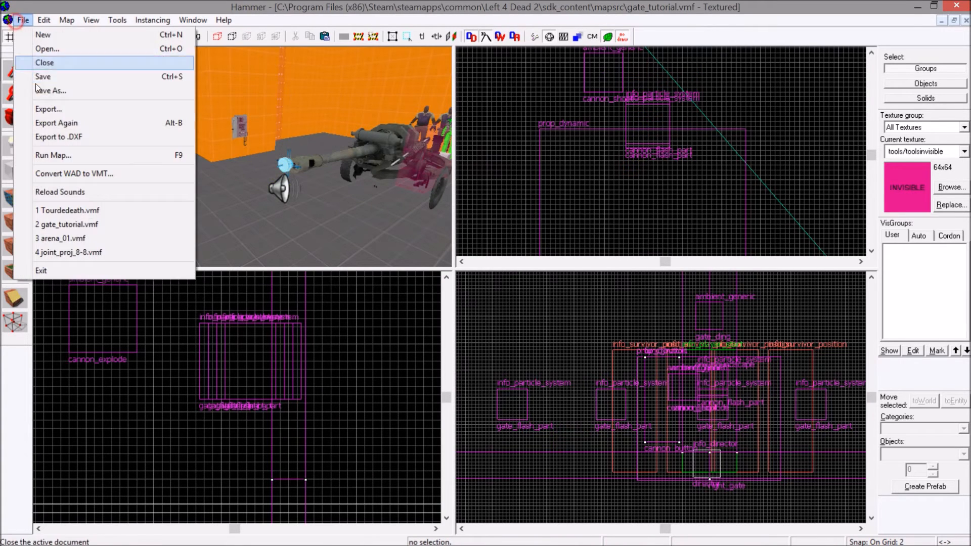
left_click(40, 79)
key("Left")
key("s")
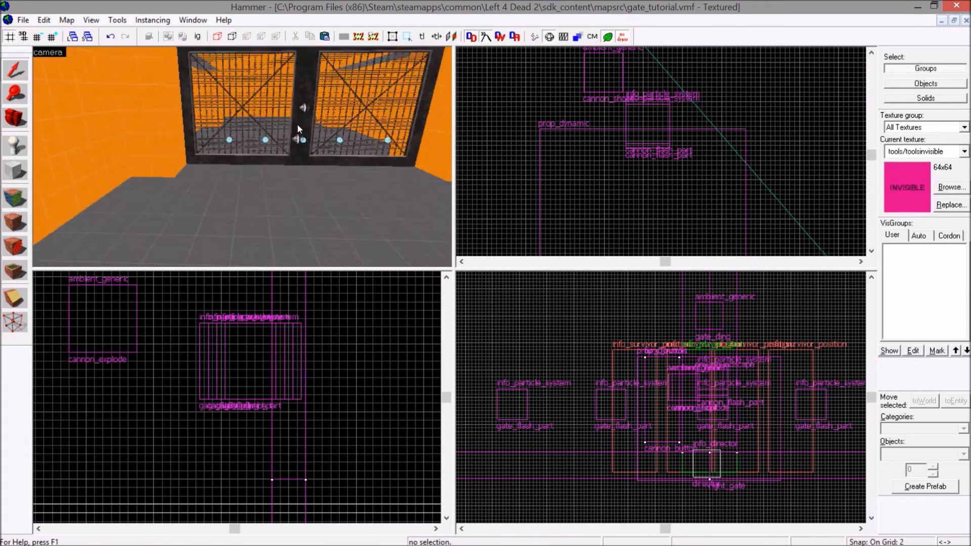
key("Right")
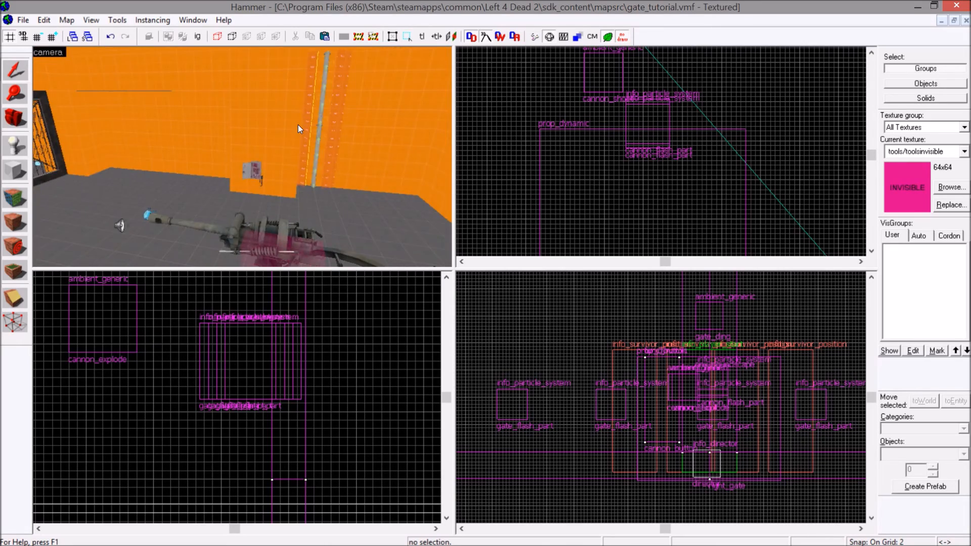
key("Left")
key("w")
key("s")
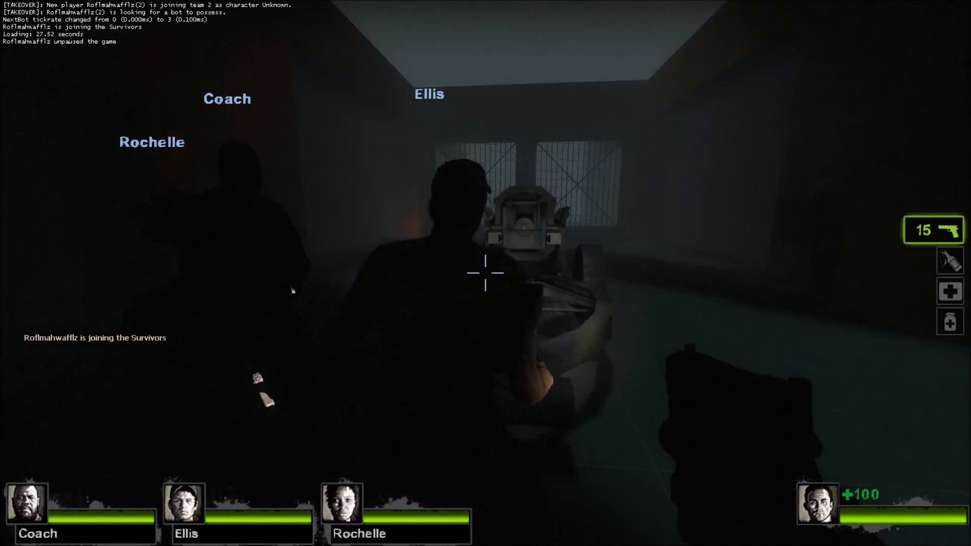
key("w")
key("a")
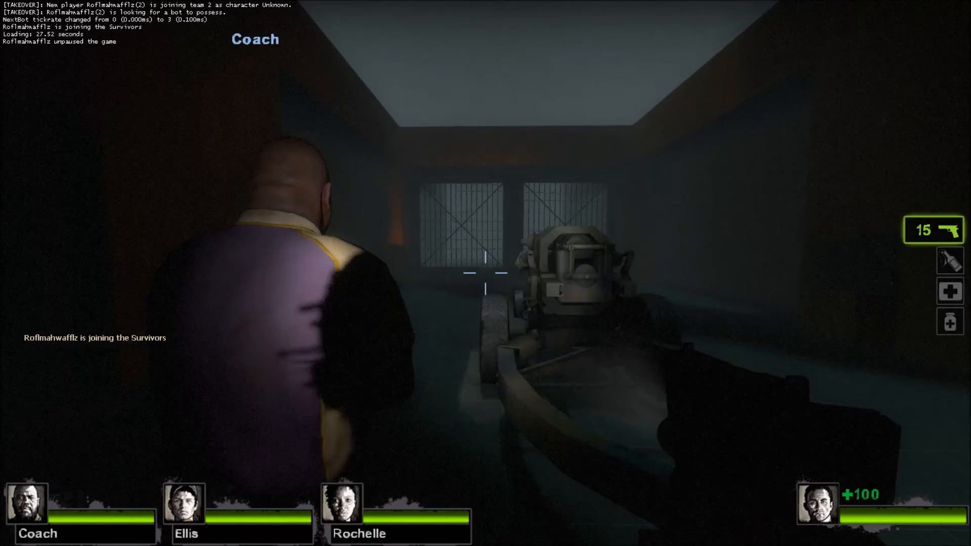
Switch to Left 4 Dead 2 and fire the howitzer from its side to check the new muzzle and gate effects.
key("w")
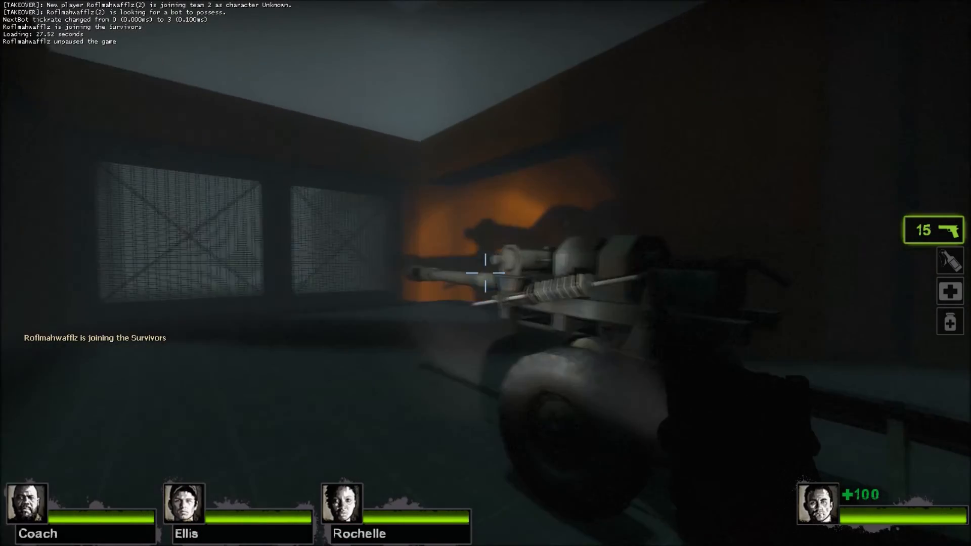
key("d")
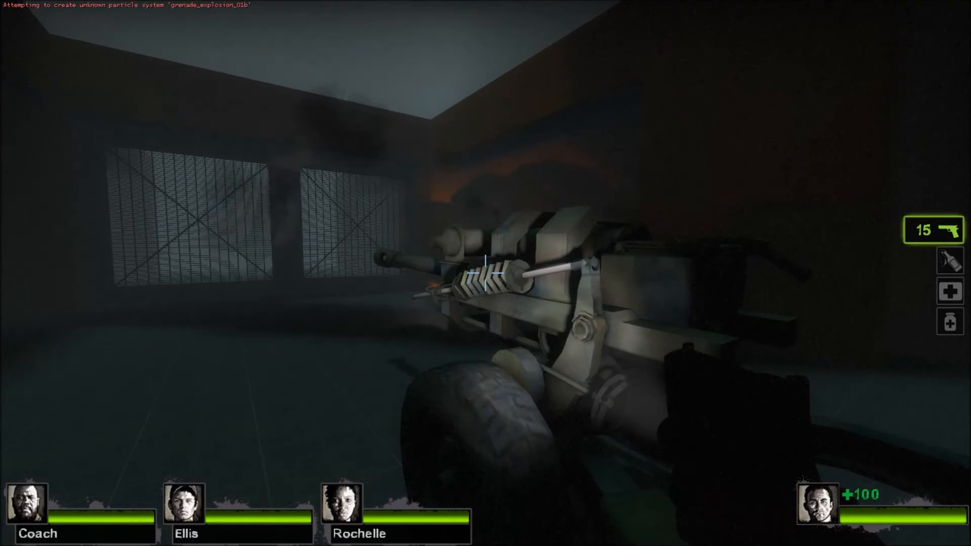
left_click(485, 273)
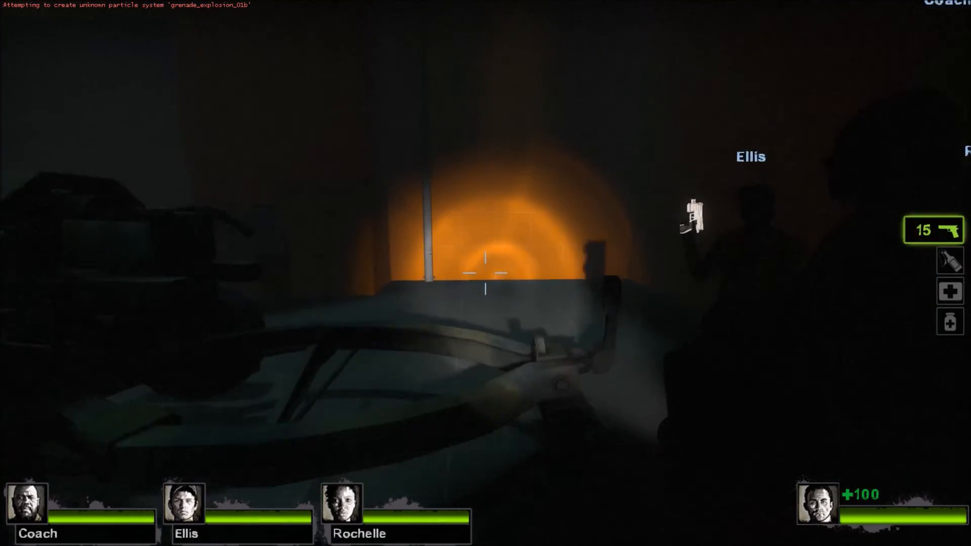
Walk to the gate button box and around the howitzer to inspect the button, the barrel and the gateway.
key("w")
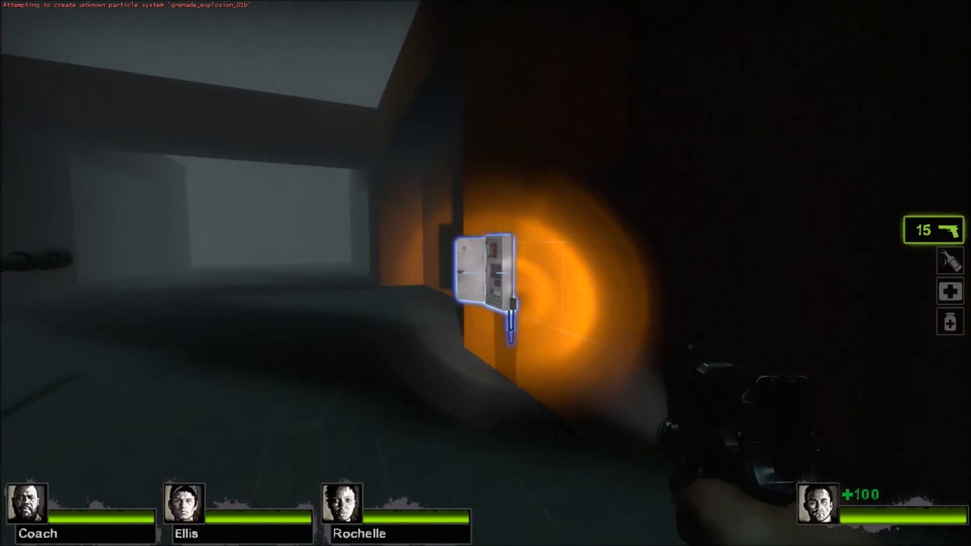
key("w")
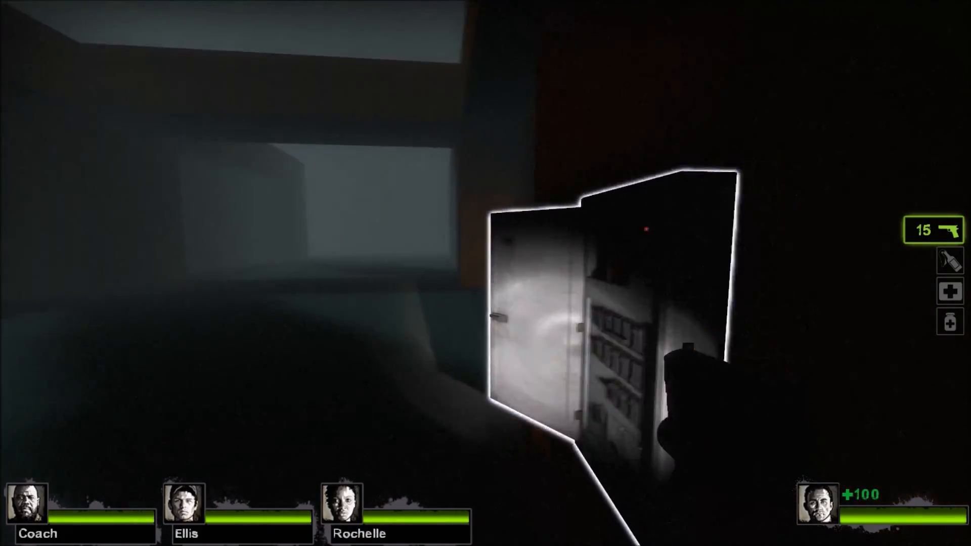
key("s")
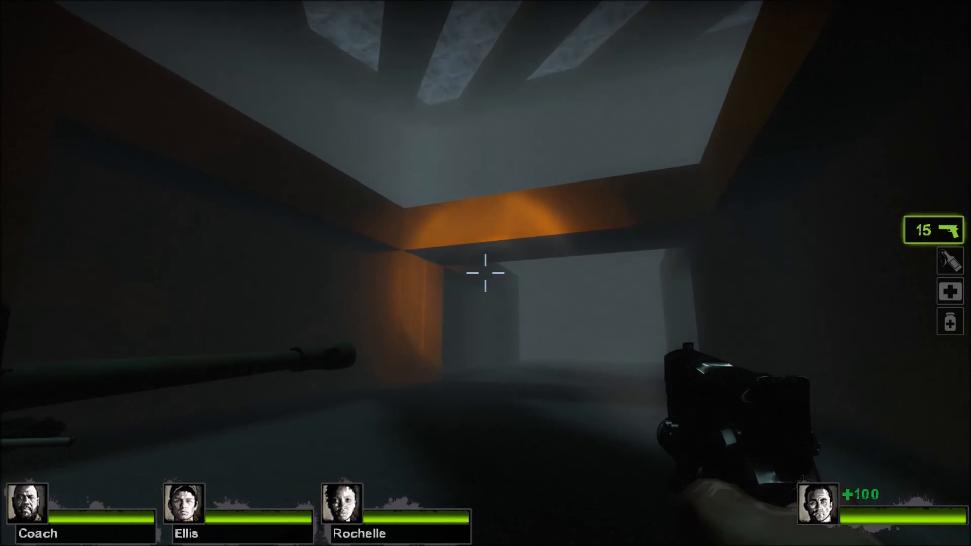
key("a")
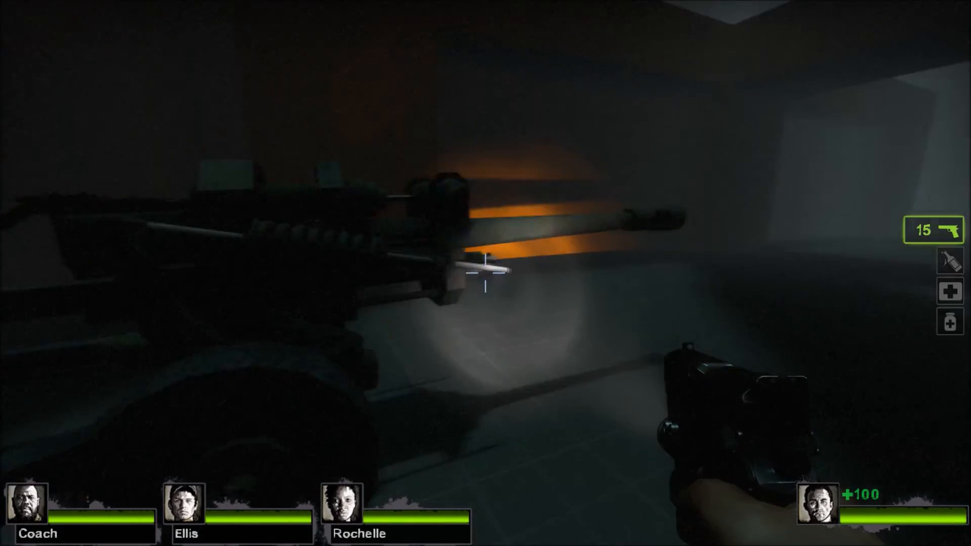
key("w")
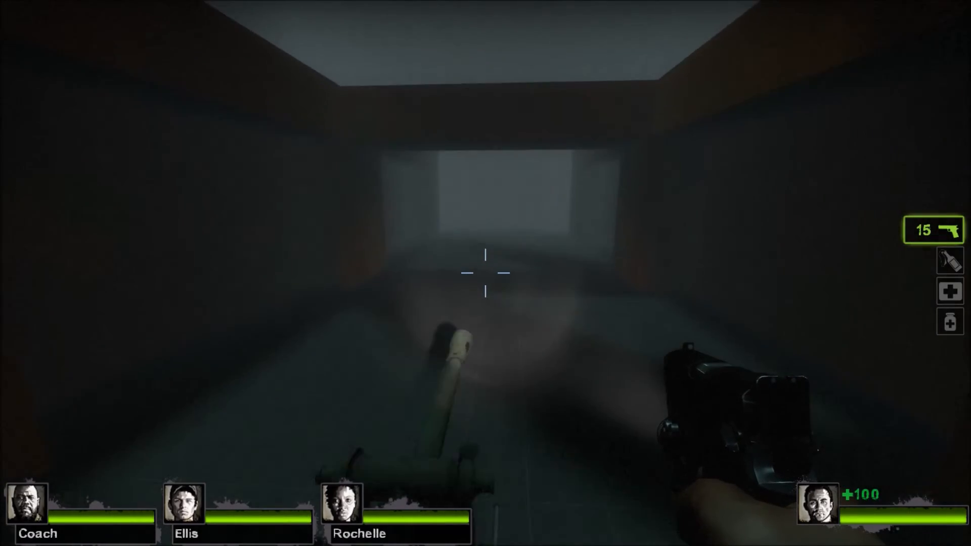
Walk past the howitzer toward the gateway and inspect the surrounding walls and dark corner with the flashlight.
key("w")
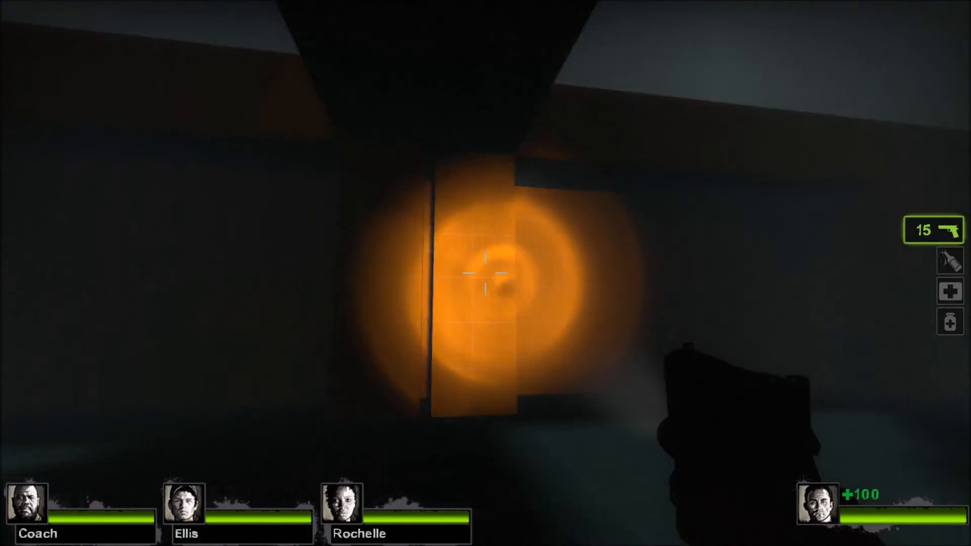
key("s")
key("w")
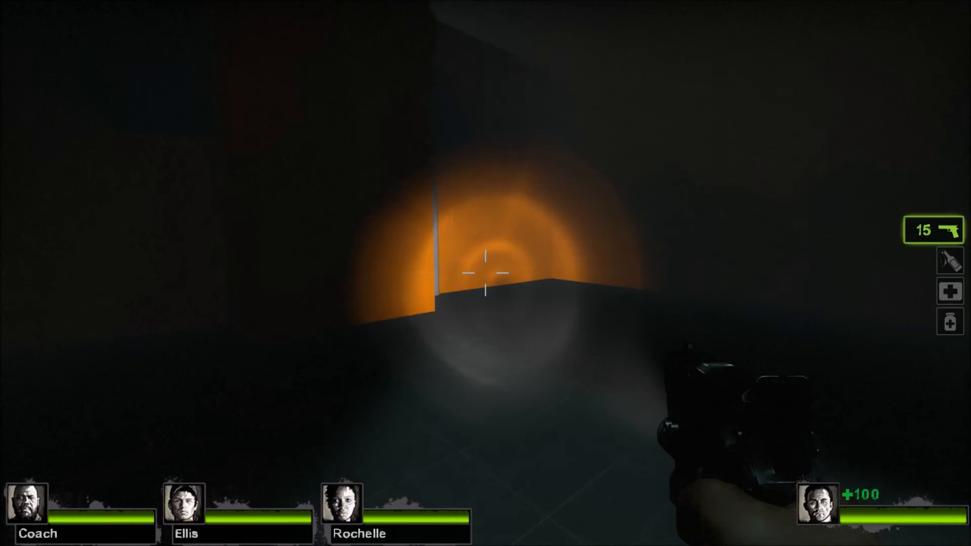
key("w")
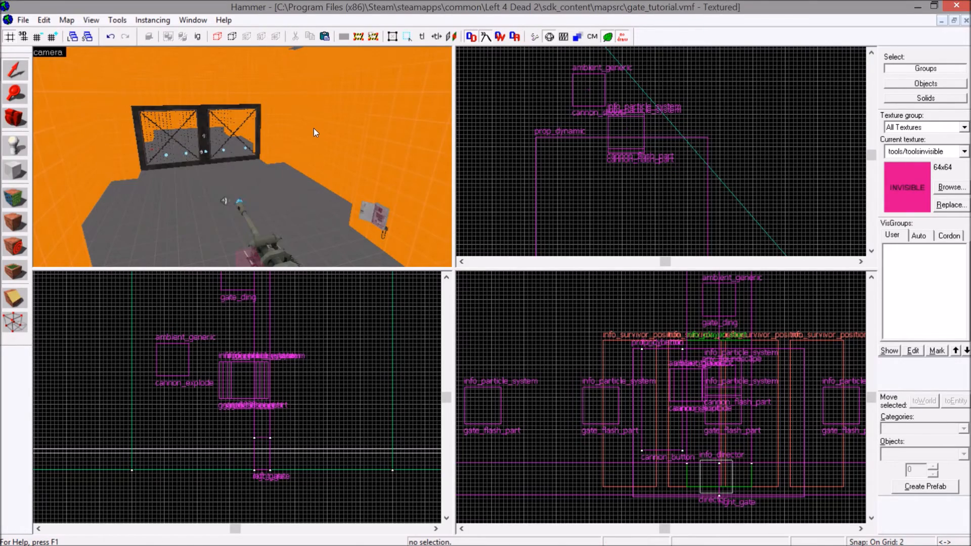
Switch back to Hammer and examine the gates, howitzer and gate button box from several angles in the camera view.
key("w")
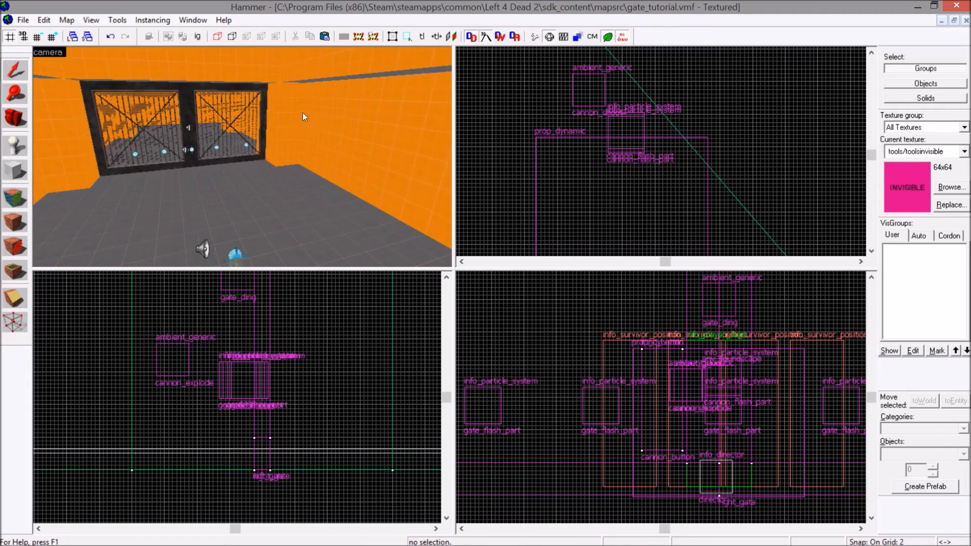
key("s")
key("w")
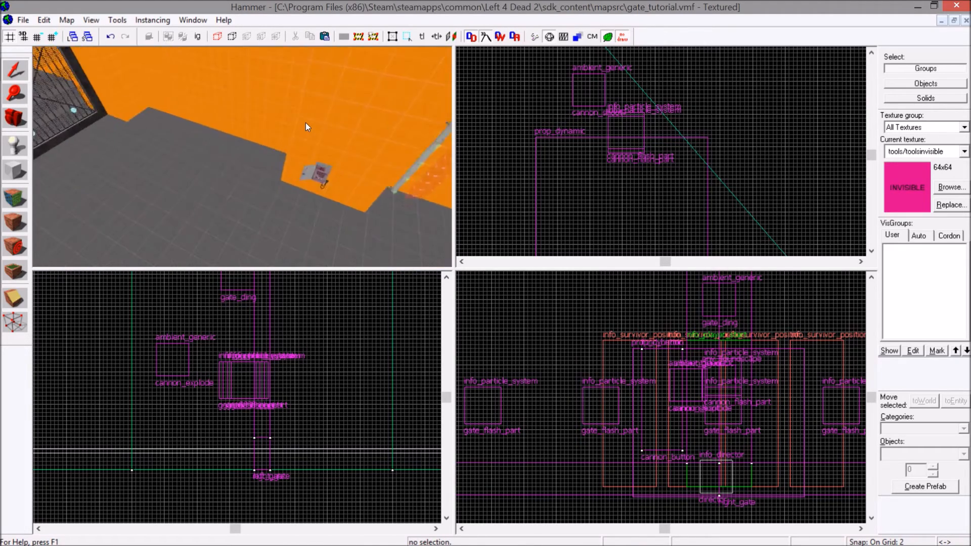
key("a")
key("w")
key("s")
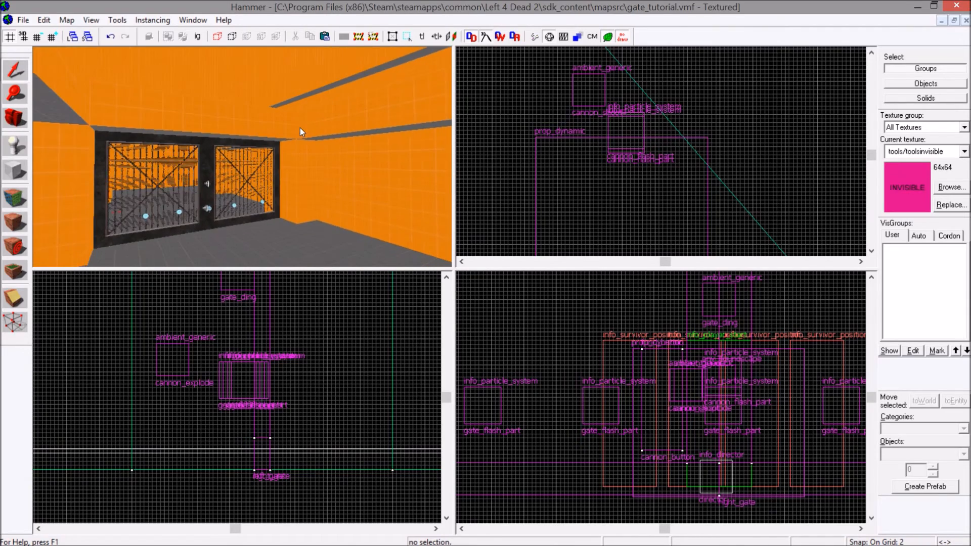
key("w")
key("w")
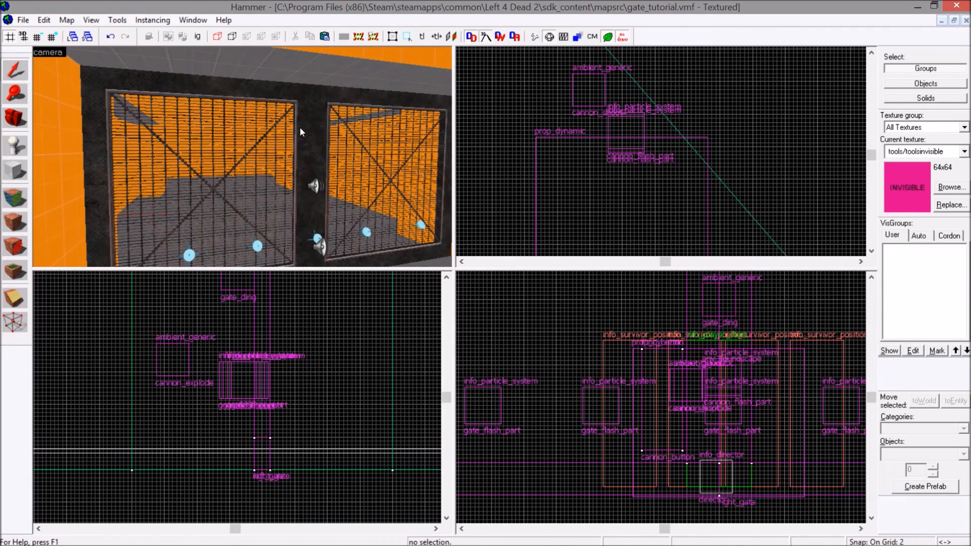
left_click(246, 148)
left_click(518, 163)
key("z")
key("s")
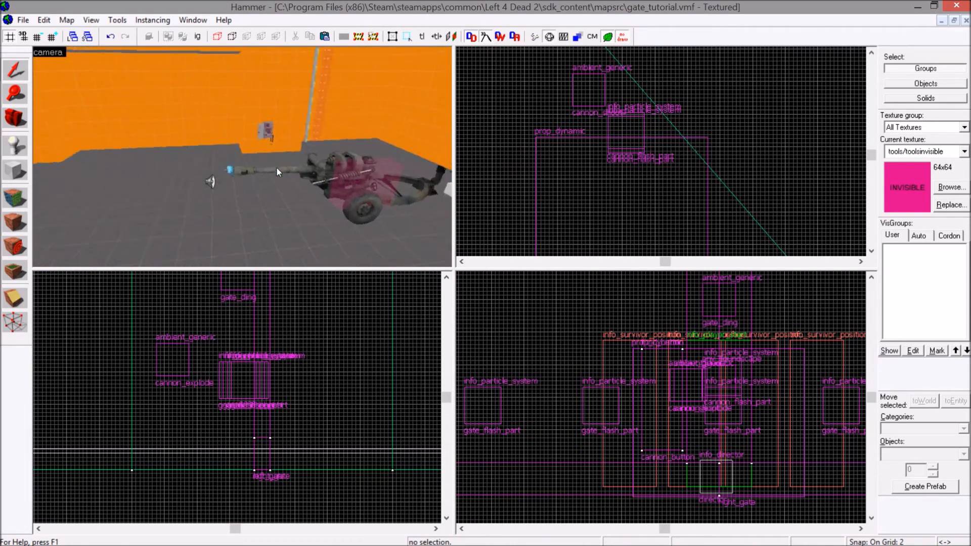
key("w")
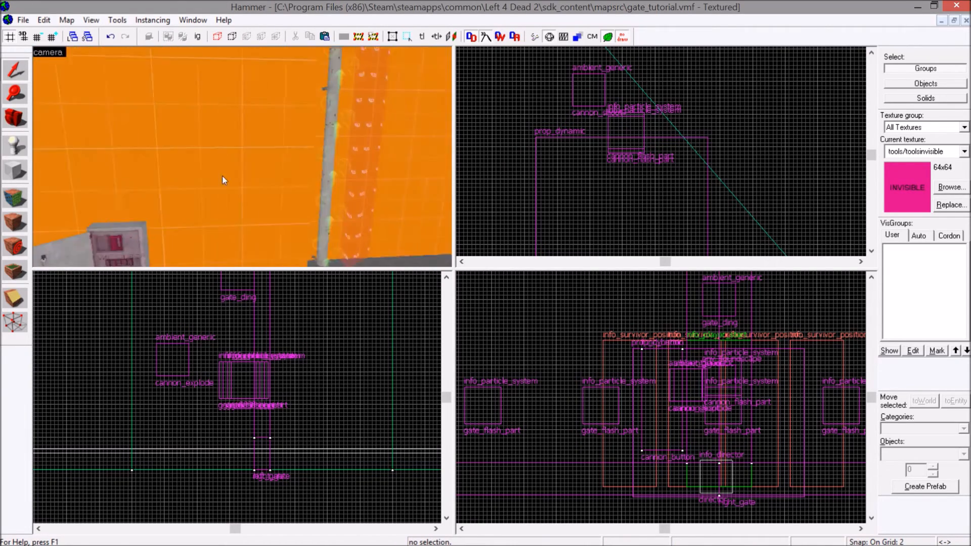
key("s")
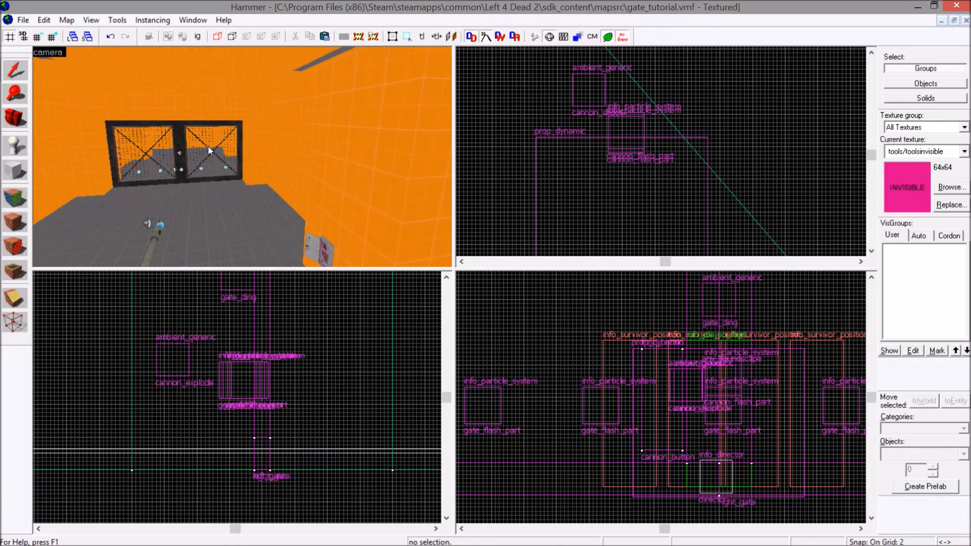
key("z")
key("w")
key("s")
Place a logic_relay entity on the floor between the howitzer and the survivors and name it choose_relay.
key("z")
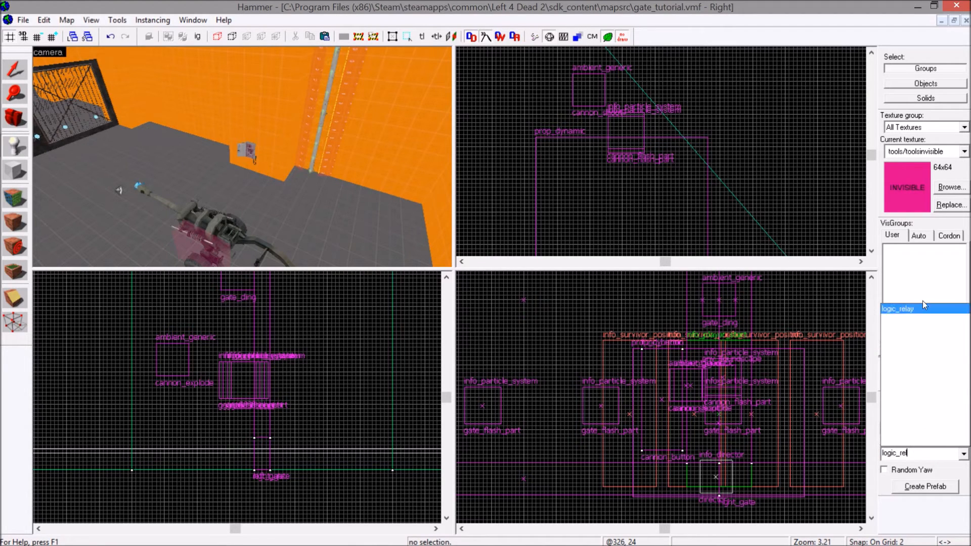
key("z")
key("w")
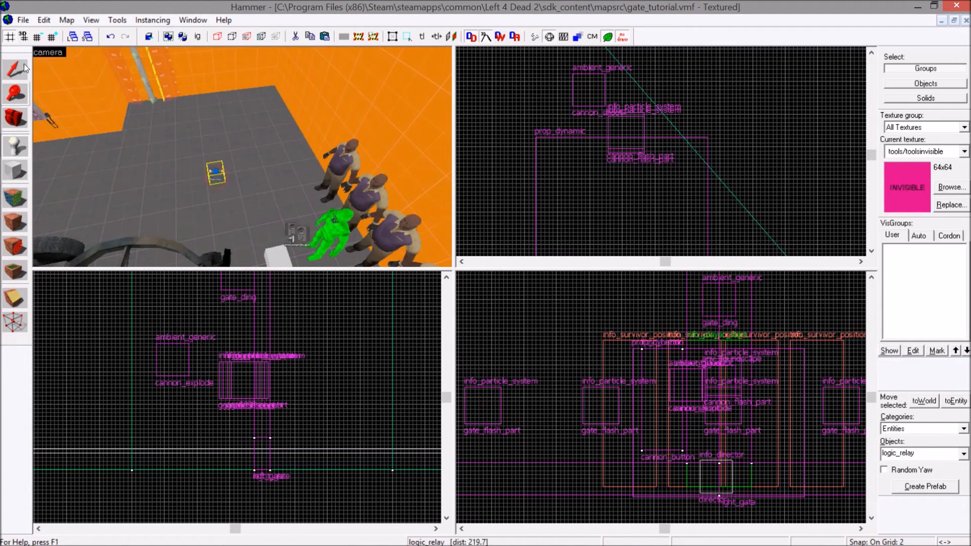
left_click(23, 63)
double_click(216, 172)
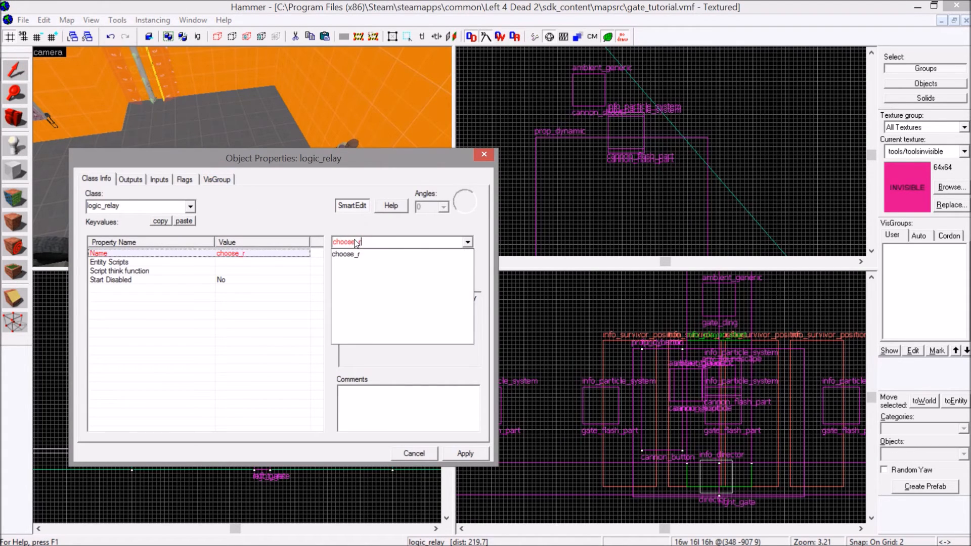
left_click(466, 454)
left_click(484, 155)
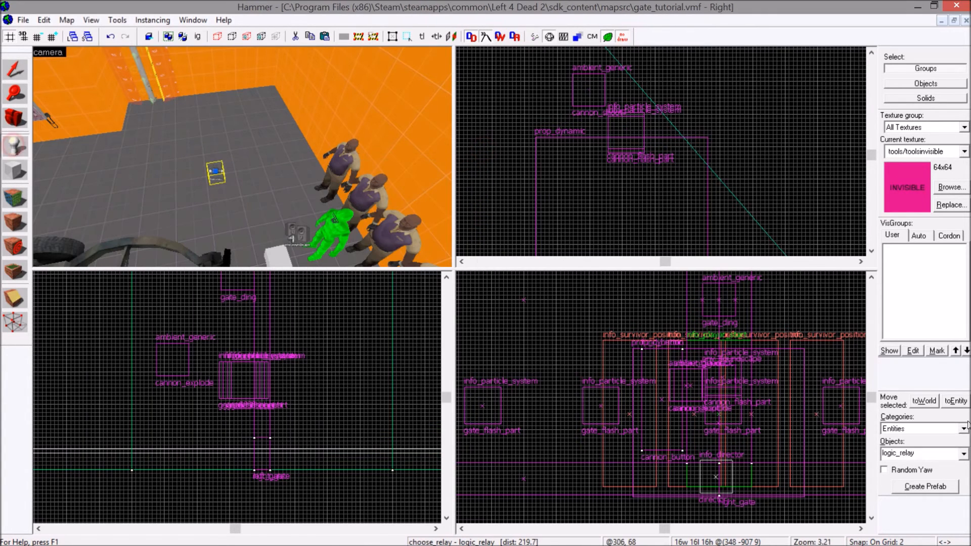
Place a logic_case entity on the floor beside choose_relay.
type("gic_c")
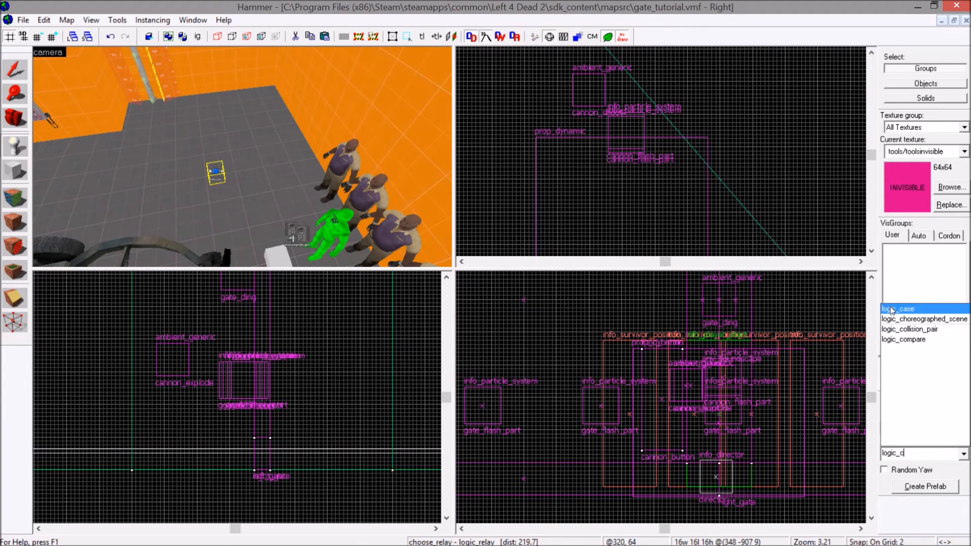
left_click(891, 309)
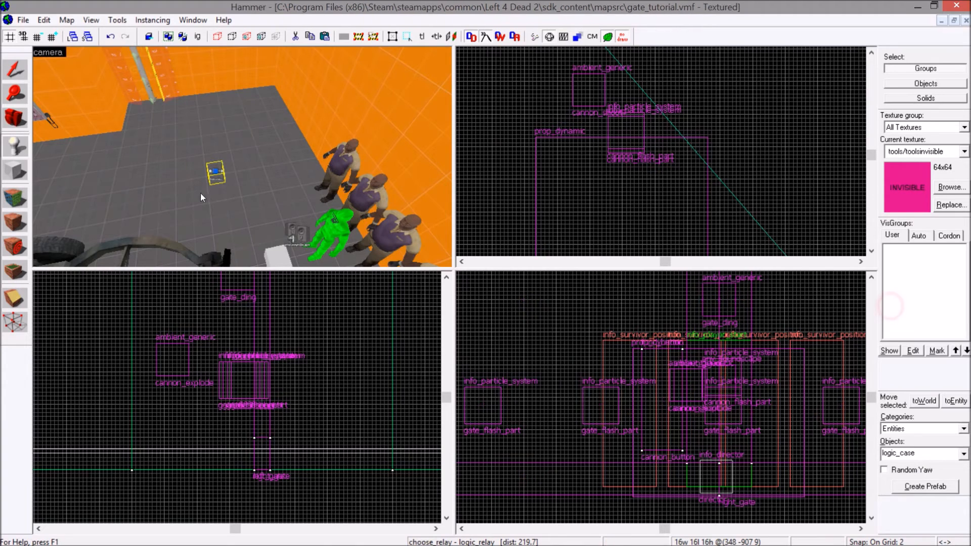
left_click(169, 178)
left_click(14, 70)
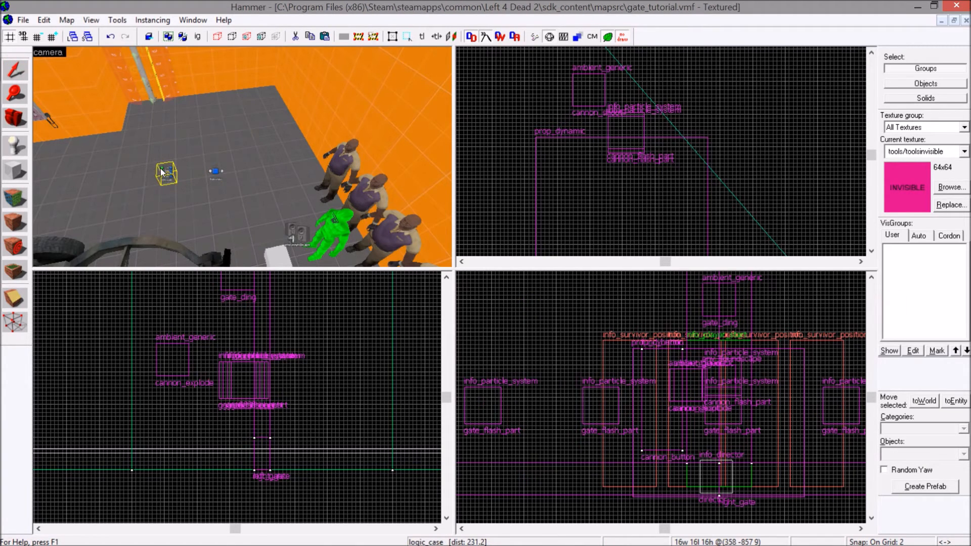
Name the new logic_case entity choose_case and apply the change.
double_click(160, 168)
left_click(367, 243)
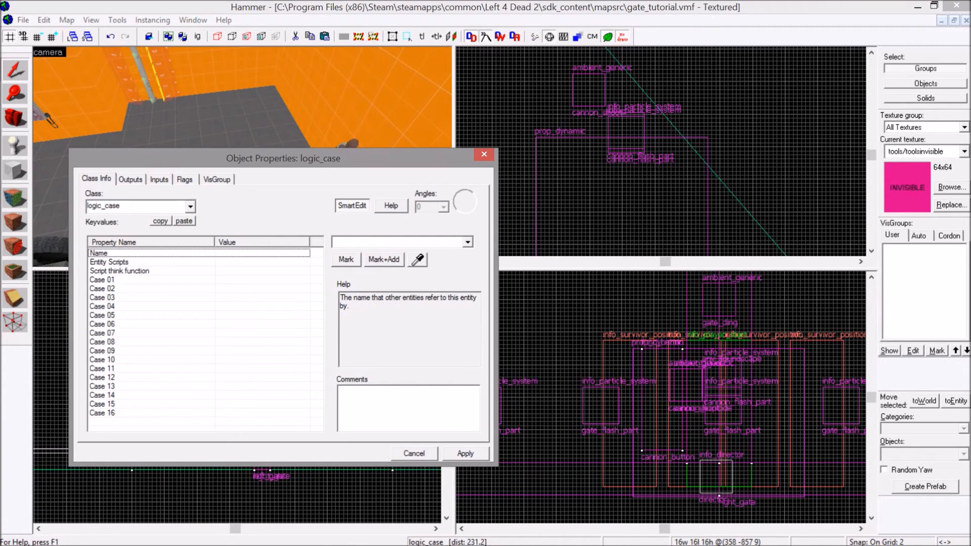
type("c")
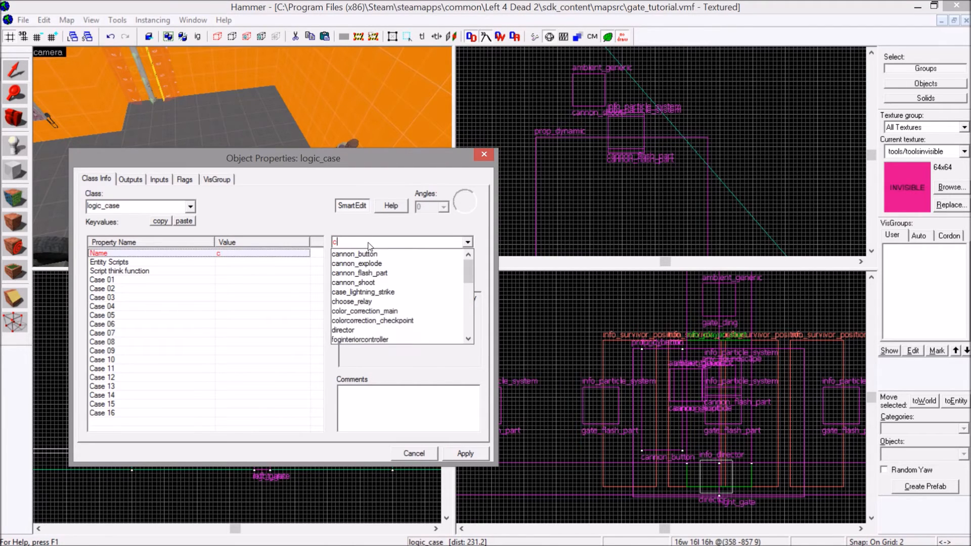
type("hoose_r")
key("BackSpace")
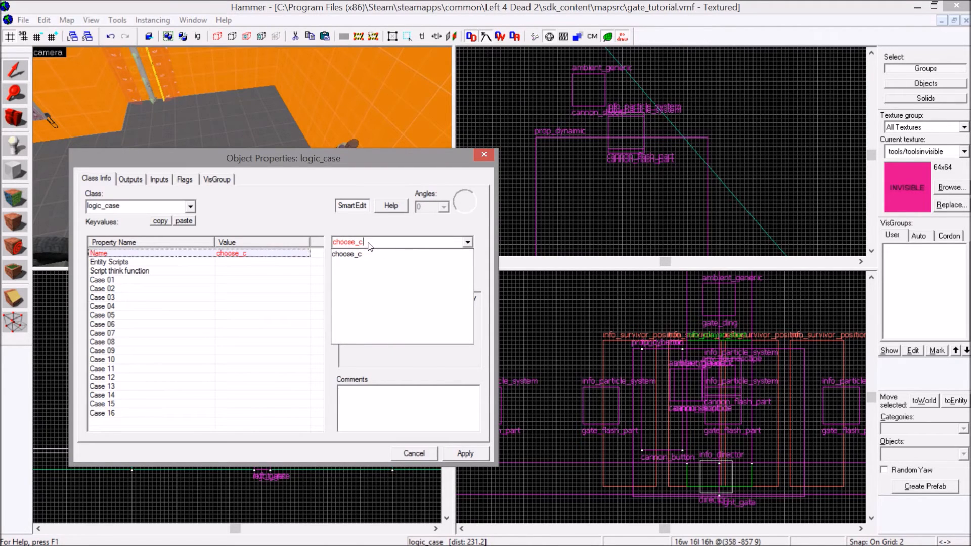
type("case")
left_click(466, 452)
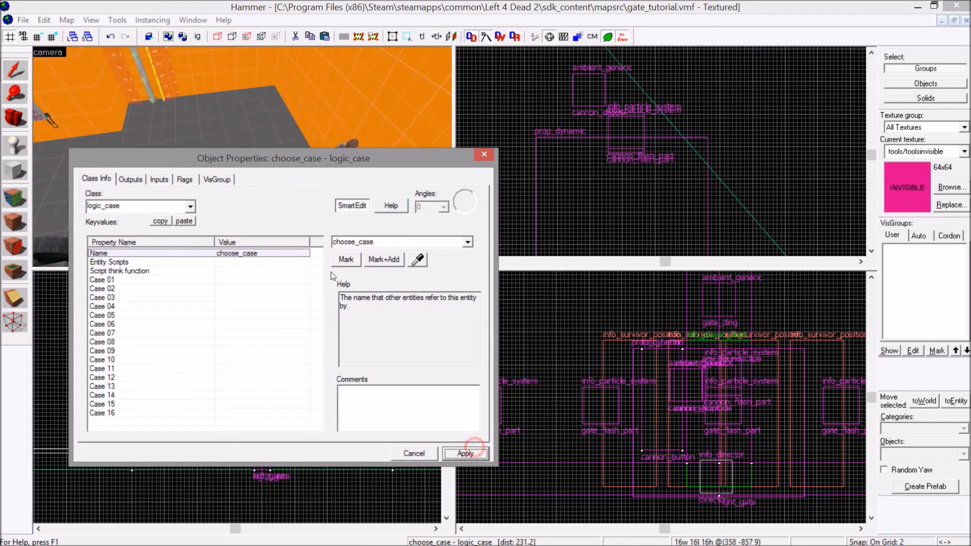
Add an OnCase01 output to choose_case that targets gate_button, picked from the camera view, with the Kill input.
left_click(135, 181)
left_click(160, 425)
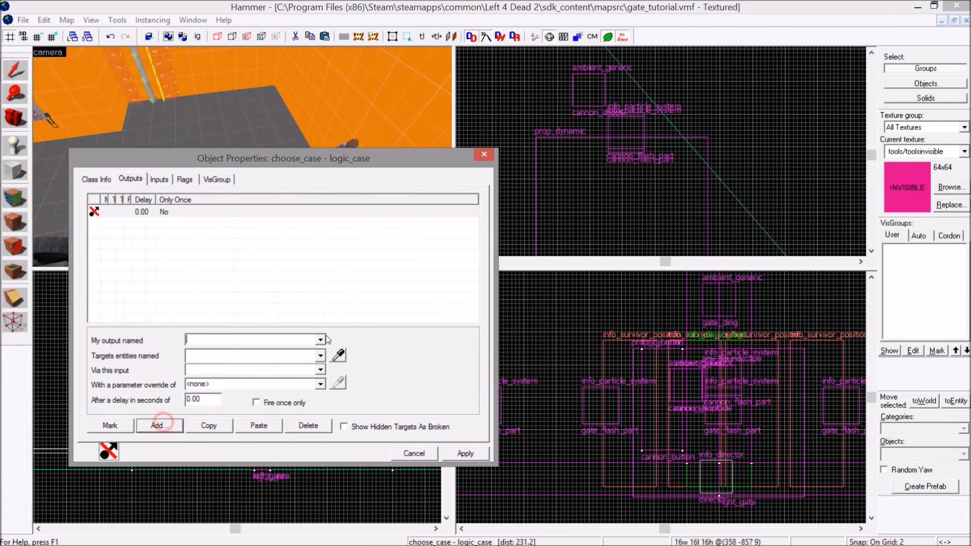
left_click(320, 339)
left_click(230, 353)
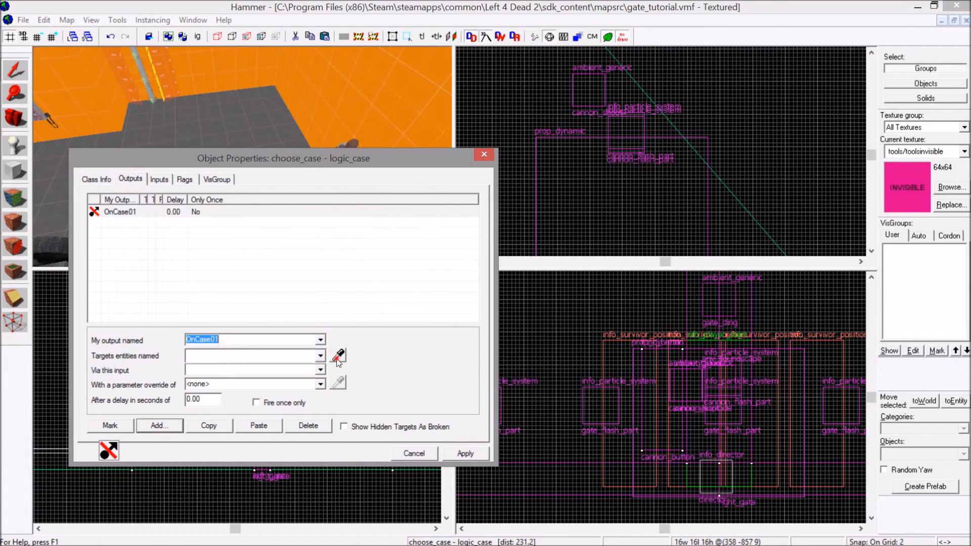
left_click(338, 356)
key("Left")
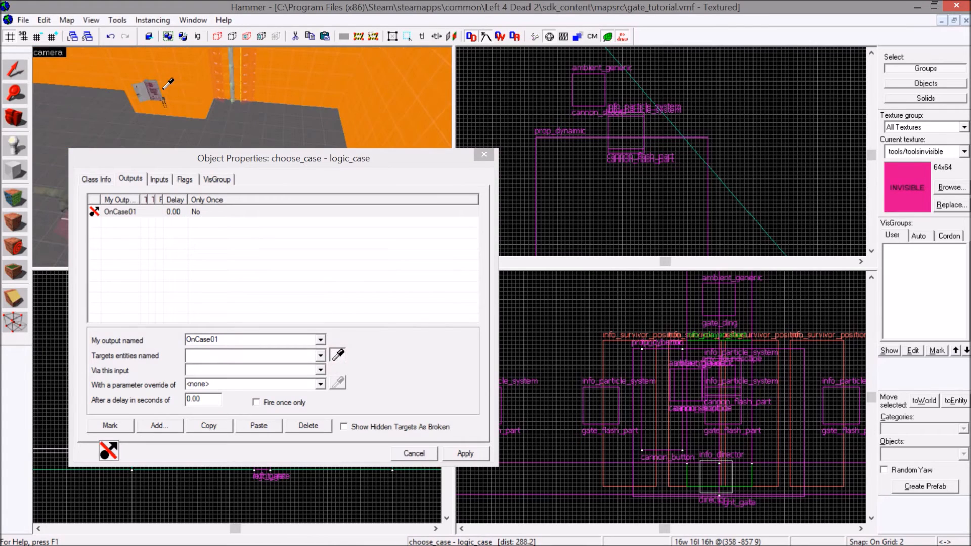
left_click(153, 89)
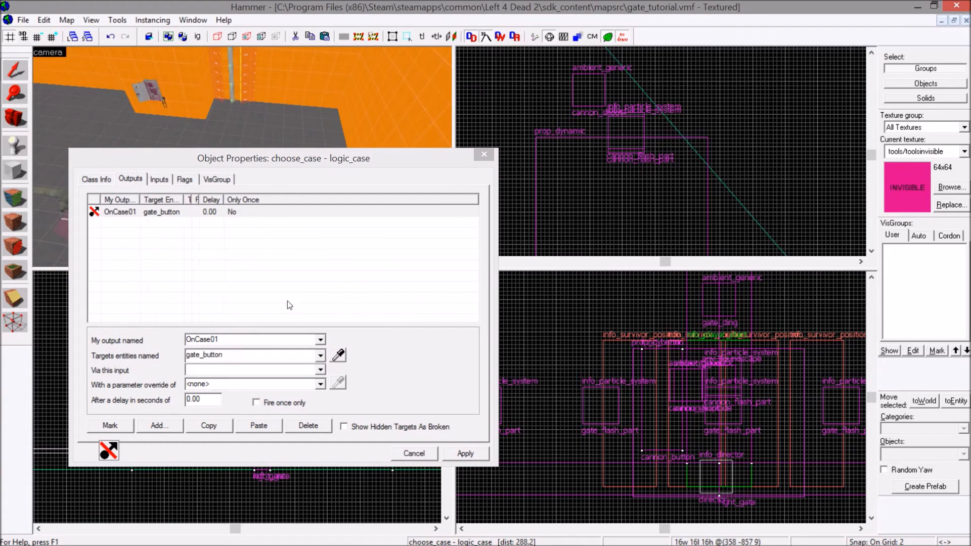
left_click(320, 370)
scroll(285, 403, "down", 2)
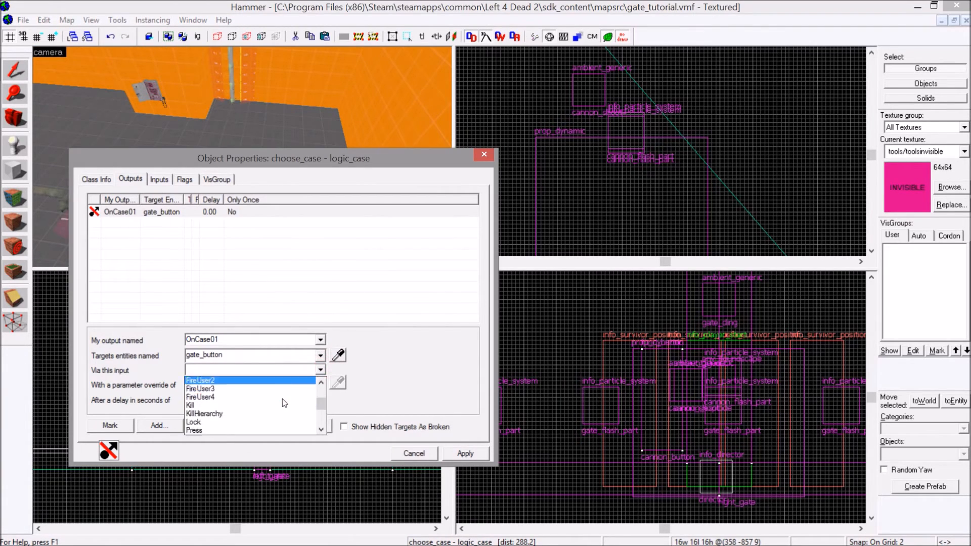
left_click(284, 398)
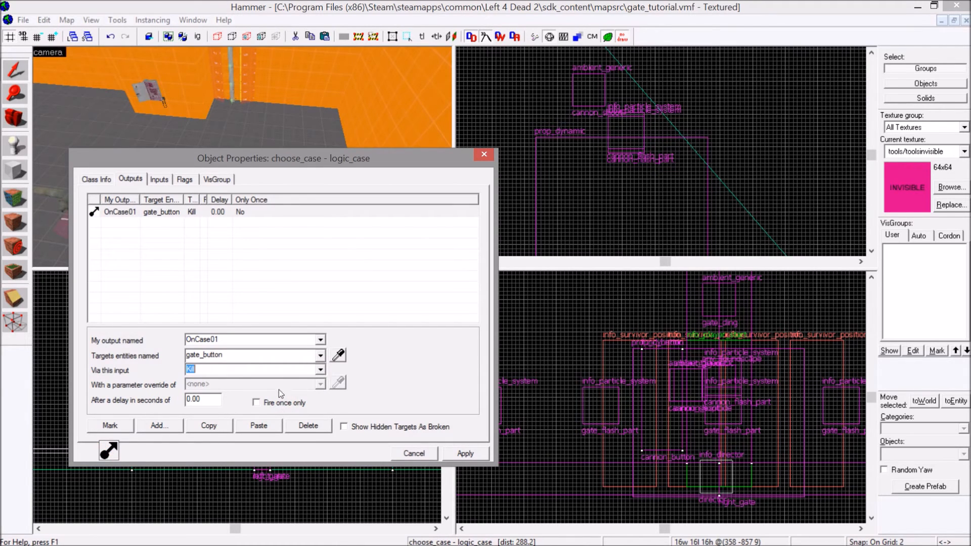
Look through the inputs available for gate_button in the OnCase01 output, such as Lock, Press and Unlock.
left_click(320, 369)
scroll(271, 384, "down", 5)
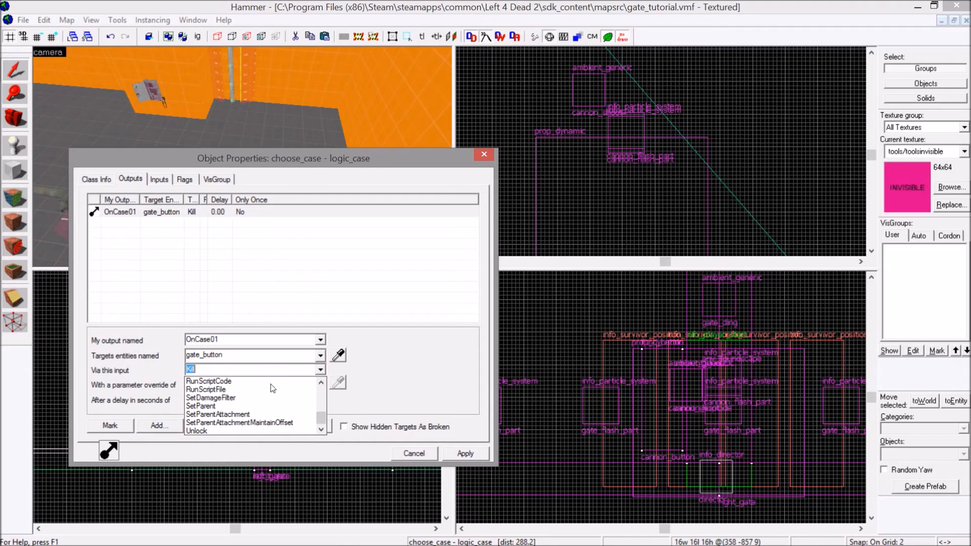
scroll(271, 385, "up", 10)
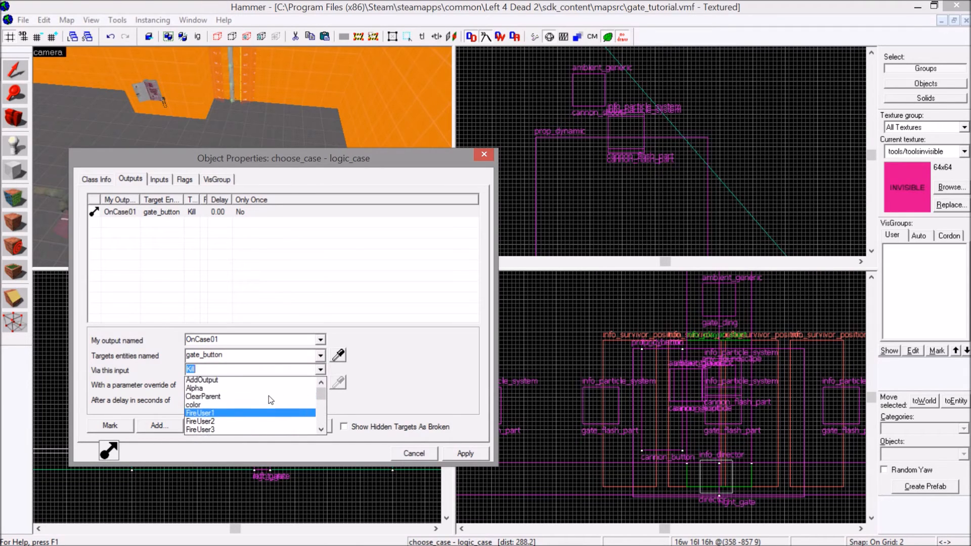
scroll(266, 402, "down", 5)
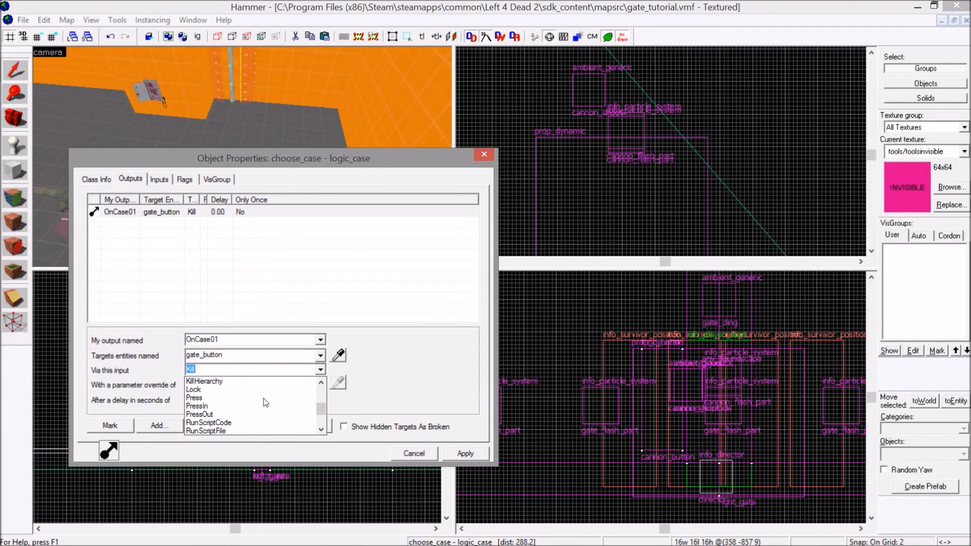
scroll(265, 402, "down", 1)
scroll(266, 402, "up", 3)
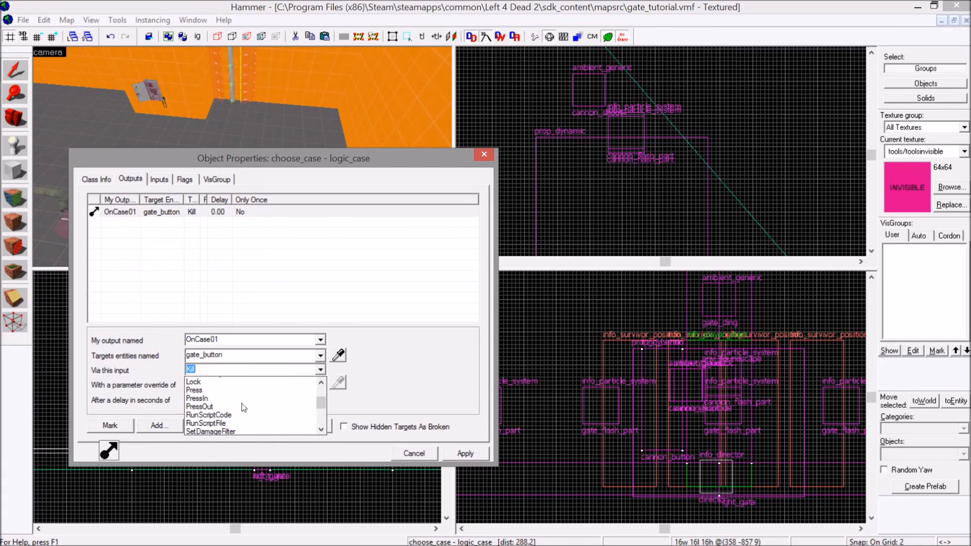
left_click(210, 384)
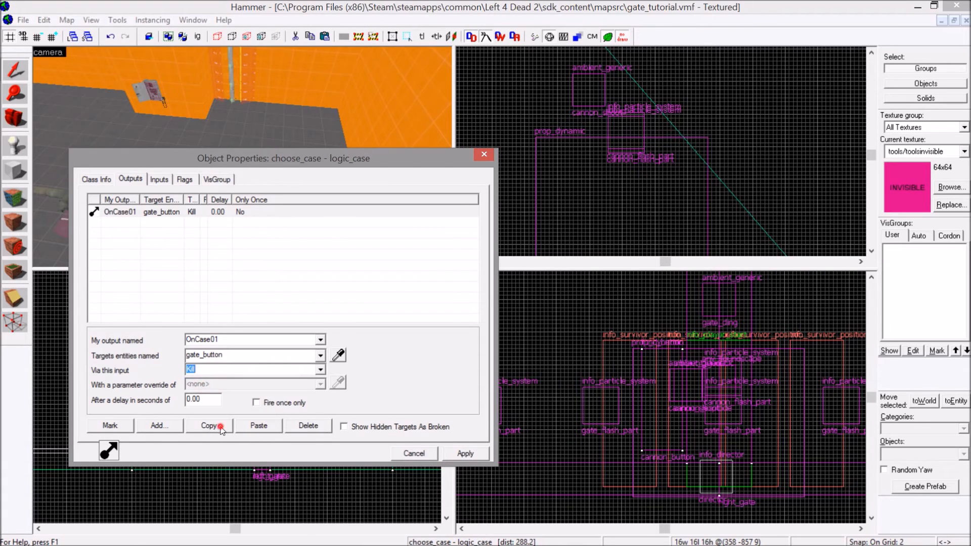
Duplicate the Kill output on choose_case as OnCase02 with the howitzer's cannon_button as target, and close the properties.
left_click(272, 426)
left_click(321, 340)
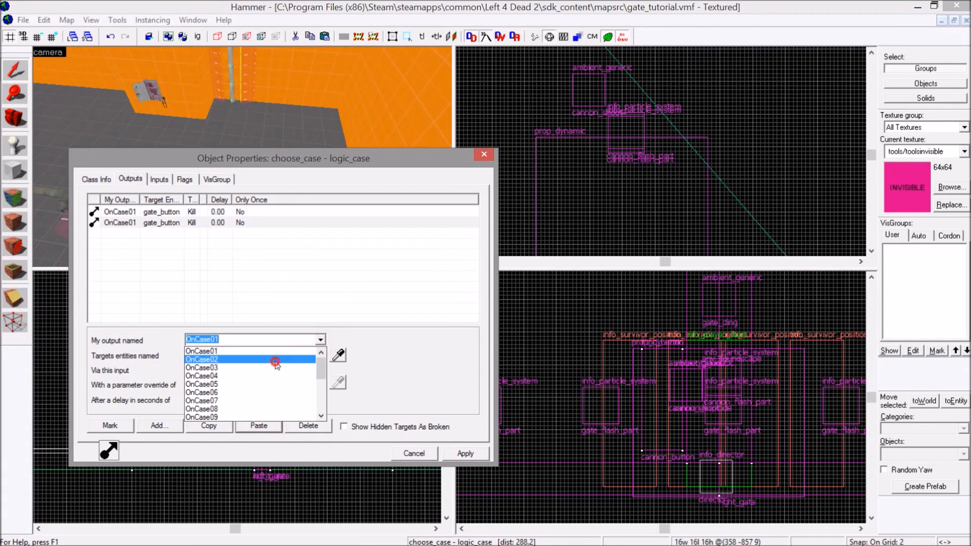
left_click(274, 362)
left_click(338, 355)
left_click(63, 227)
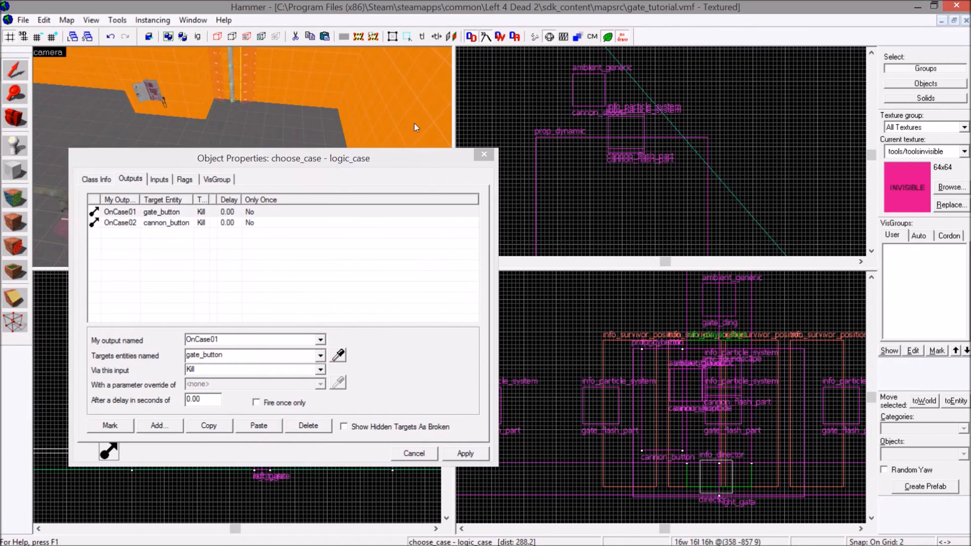
left_click(484, 154)
key("z")
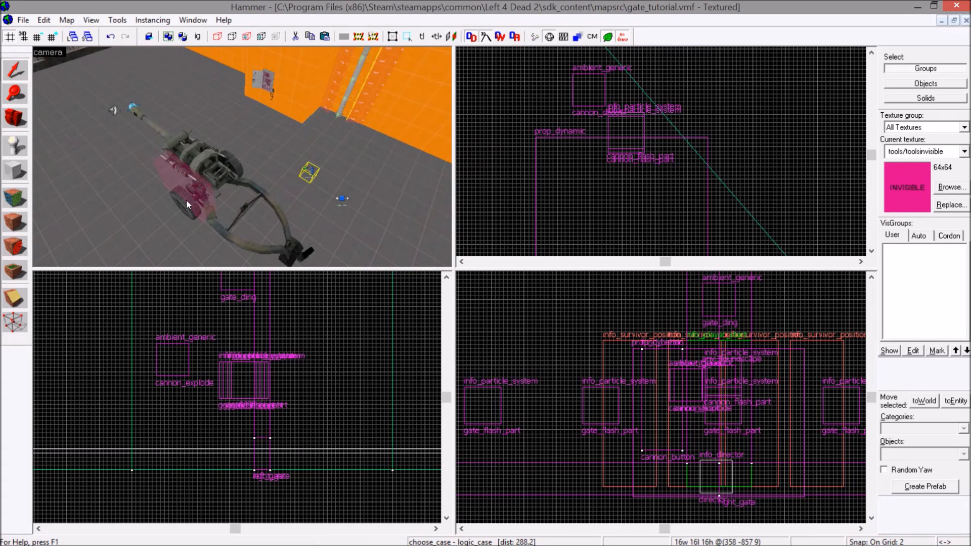
Place an env_spark entity on the howitzer's cannon button brush in the camera view.
left_click(21, 147)
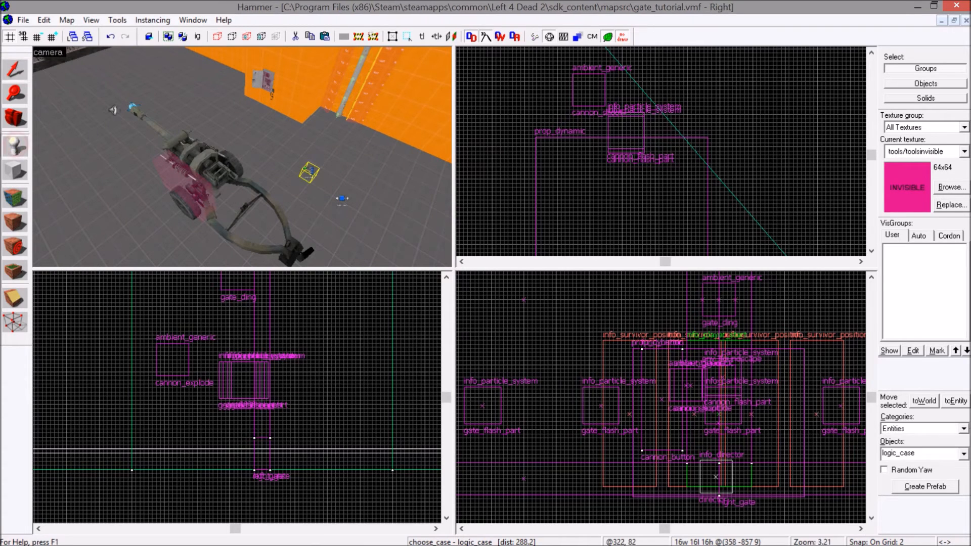
double_click(918, 457)
type("spark")
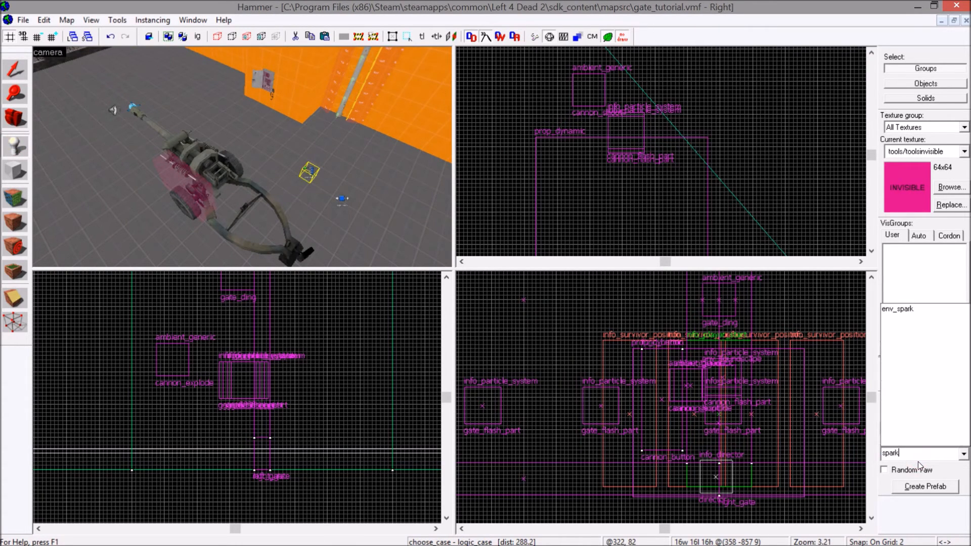
left_click(897, 308)
key("z")
key("w")
key("s")
key("z")
left_click(198, 159)
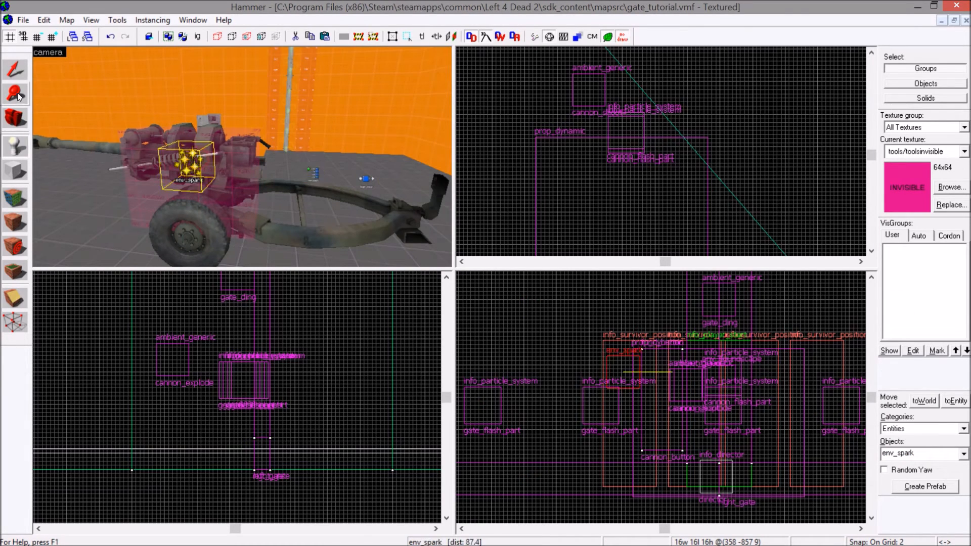
Name the new env_spark entity sp1 and apply the change.
left_click(19, 74)
double_click(203, 163)
left_click(357, 243)
type("sp1")
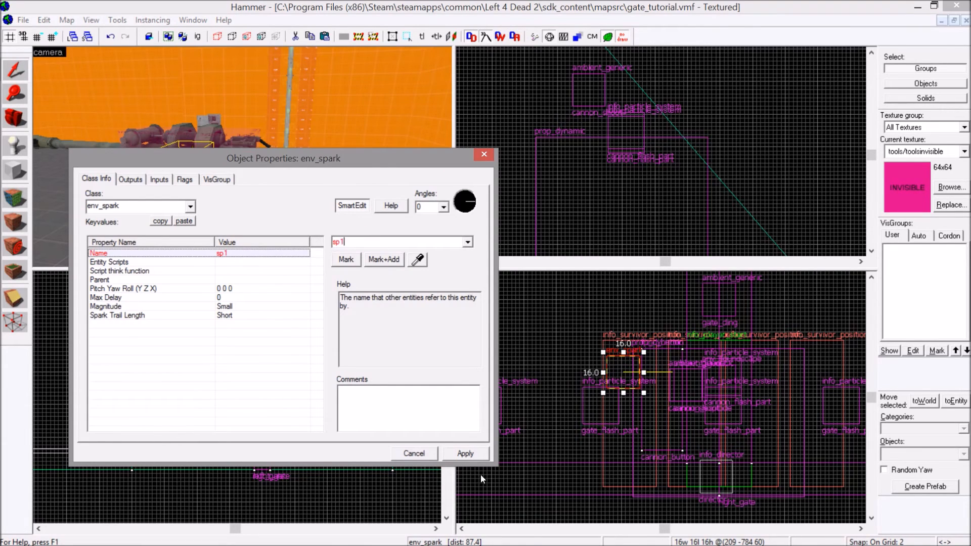
left_click(465, 453)
Enable the Glow and Start ON flags for the sp1 spark.
left_click(183, 178)
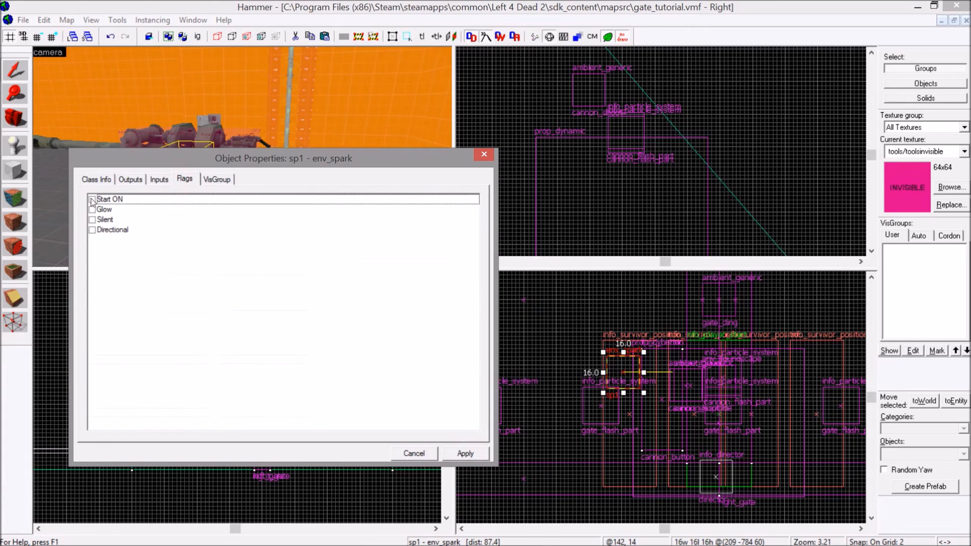
left_click(92, 210)
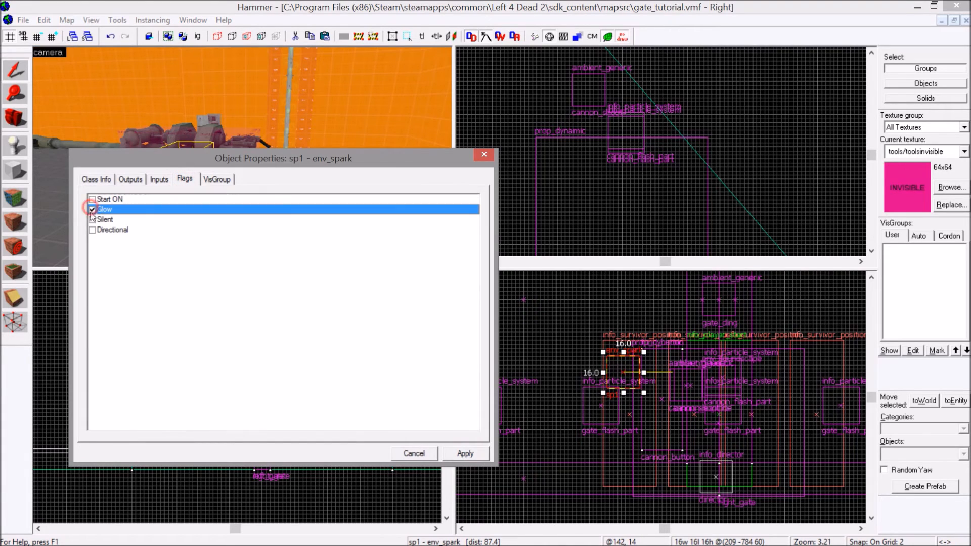
left_click(108, 182)
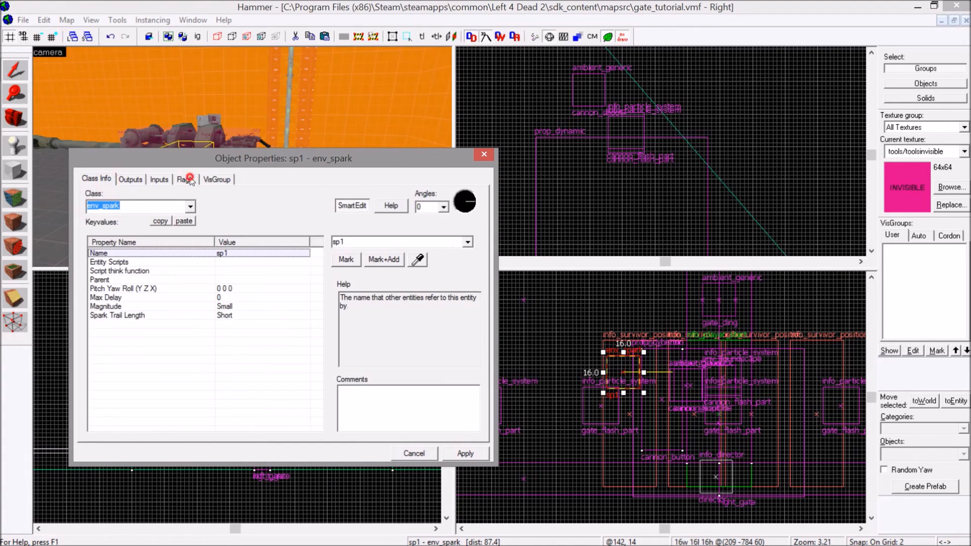
left_click(189, 179)
left_click(92, 199)
Set the Max Delay of sp1 to 10 seconds, apply it and close the properties.
left_click(98, 179)
left_click(217, 298)
left_click(371, 244)
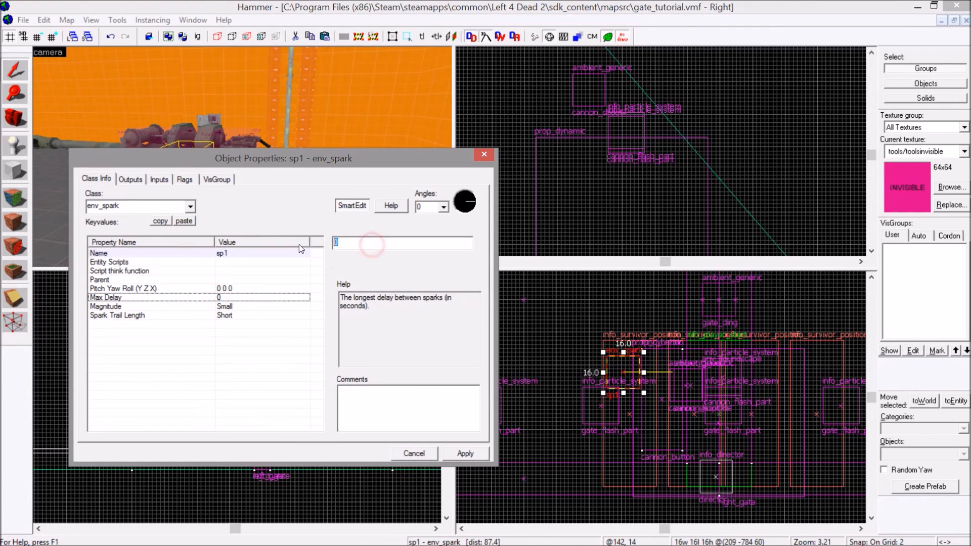
type("10")
left_click(458, 458)
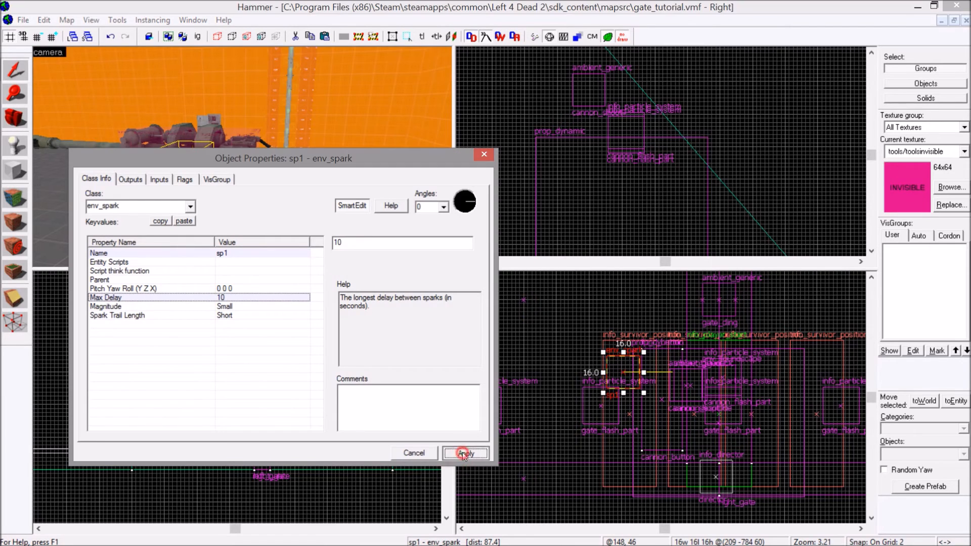
left_click(486, 156)
Move sp1 onto the gate's button panel and place a copy of it back beside the howitzer's cannon button.
scroll(602, 116, "down", 13)
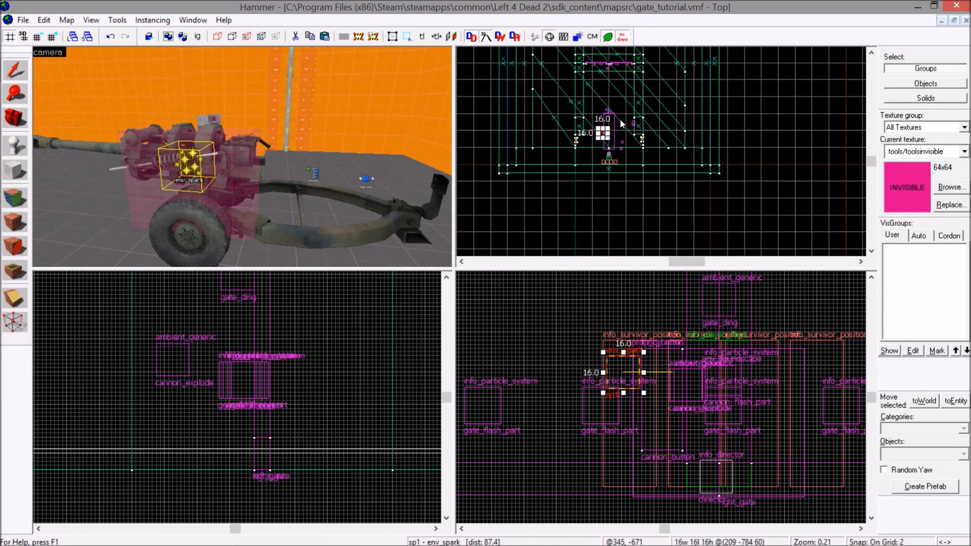
scroll(618, 124, "up", 7)
scroll(697, 114, "up", 9)
left_click_drag(553, 166, 744, 167)
key("z")
key("w")
key("s")
key("z")
left_click_drag(758, 163, 628, 174)
scroll(622, 160, "down", 6)
scroll(627, 177, "up", 5)
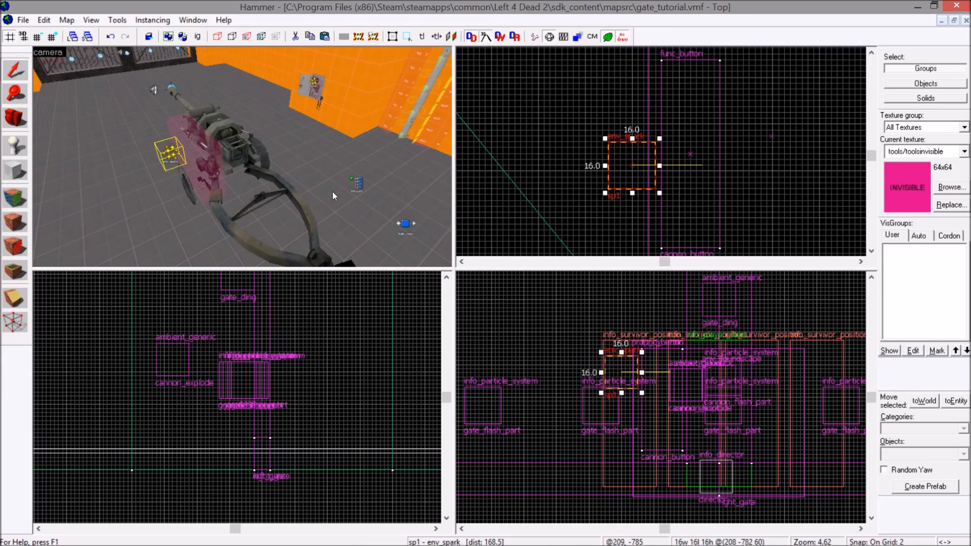
Rename the spark copy at the cannon button as sp2, apply the change and close the properties.
double_click(173, 154)
left_click(256, 252)
left_click(357, 242)
key("BackSpace")
type("2")
left_click(403, 398)
left_click(464, 453)
left_click(484, 155)
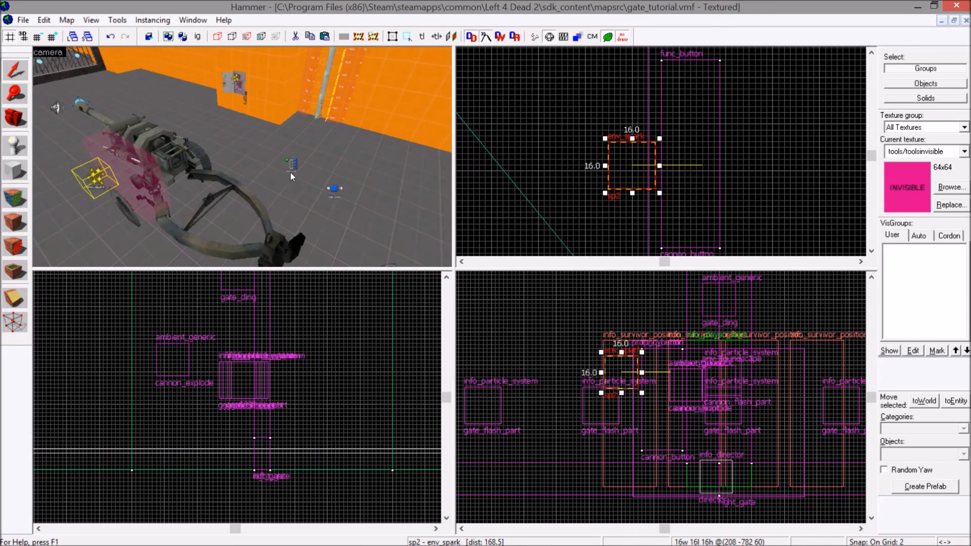
Duplicate the OnCase01 Kill output of the choose_case logic_case entity.
double_click(291, 173)
scroll(317, 137, "down", 5)
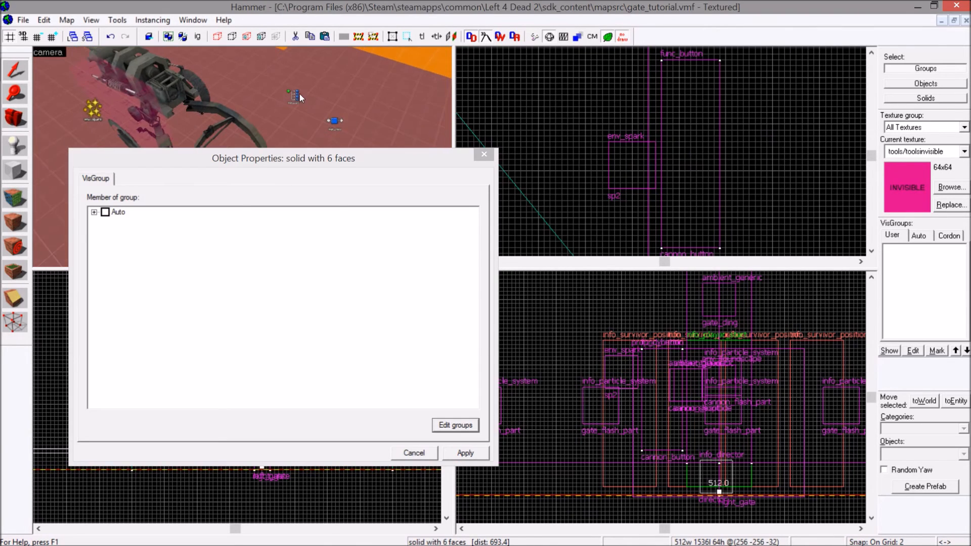
left_click(296, 94)
left_click(130, 179)
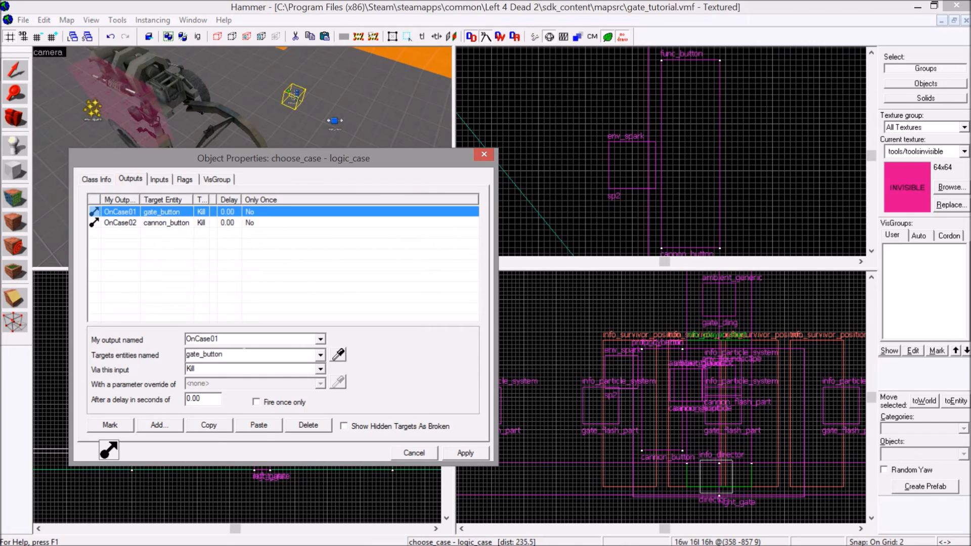
left_click(208, 426)
left_click(259, 425)
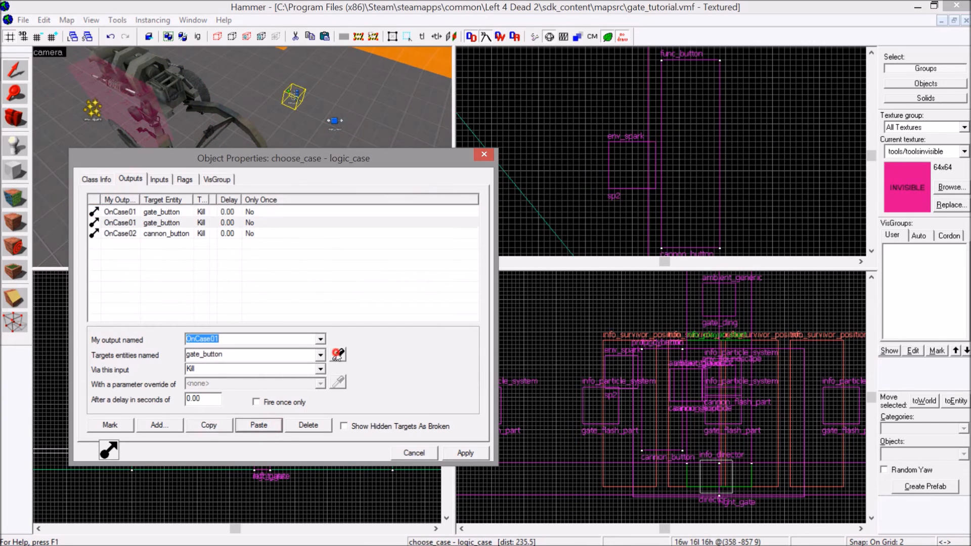
left_click(337, 356)
middle_click_drag(270, 86, 264, 62)
scroll(257, 70, "up", 3)
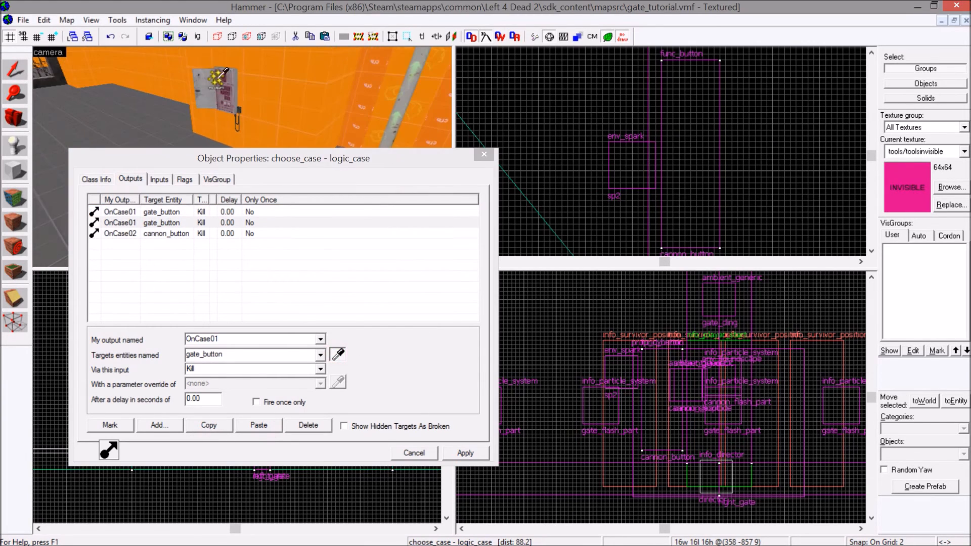
left_click(219, 73)
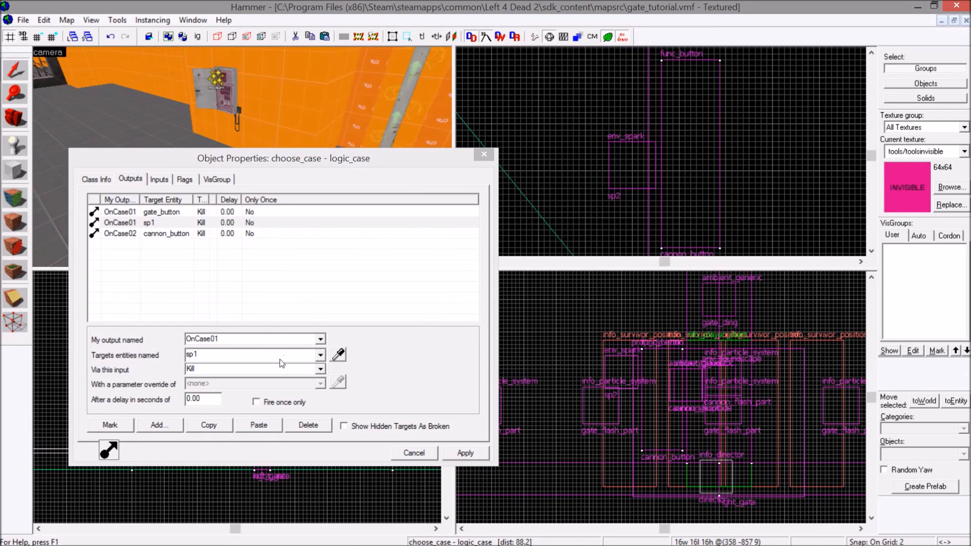
Retarget the duplicated OnCase01 output to sp2, picked at the cannon, with the StopSpark input.
left_click(337, 354)
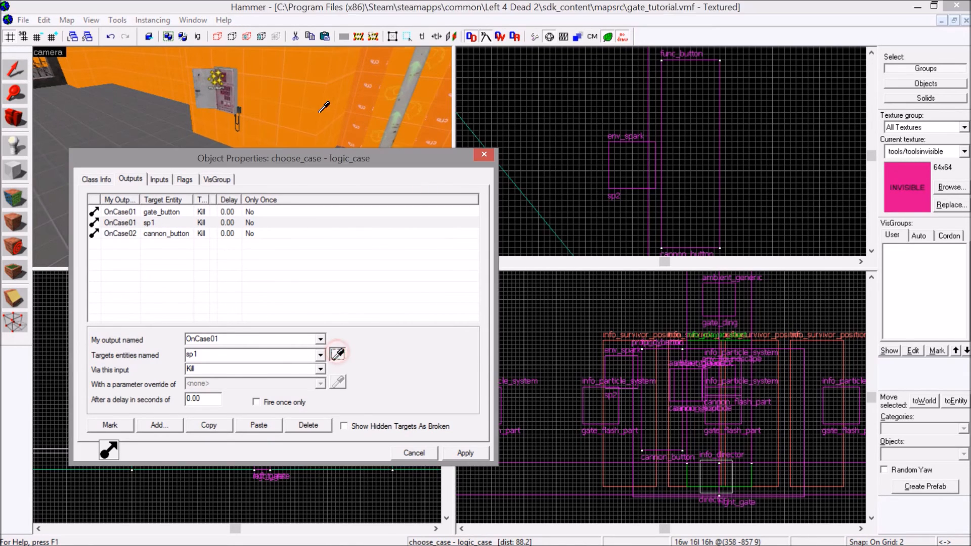
middle_click_drag(320, 111, 165, 117)
scroll(283, 94, "down", 3)
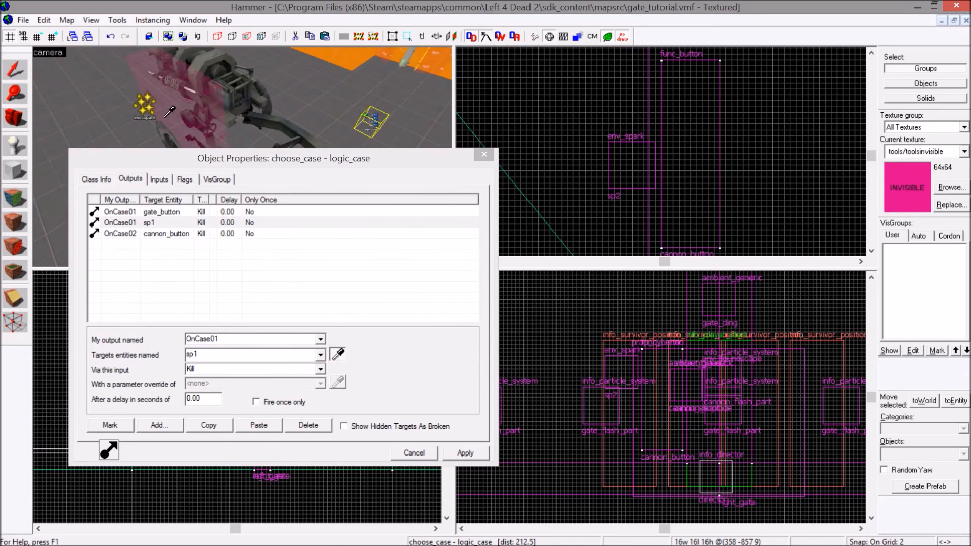
left_click(146, 106)
left_click(320, 369)
scroll(230, 409, "down", 5)
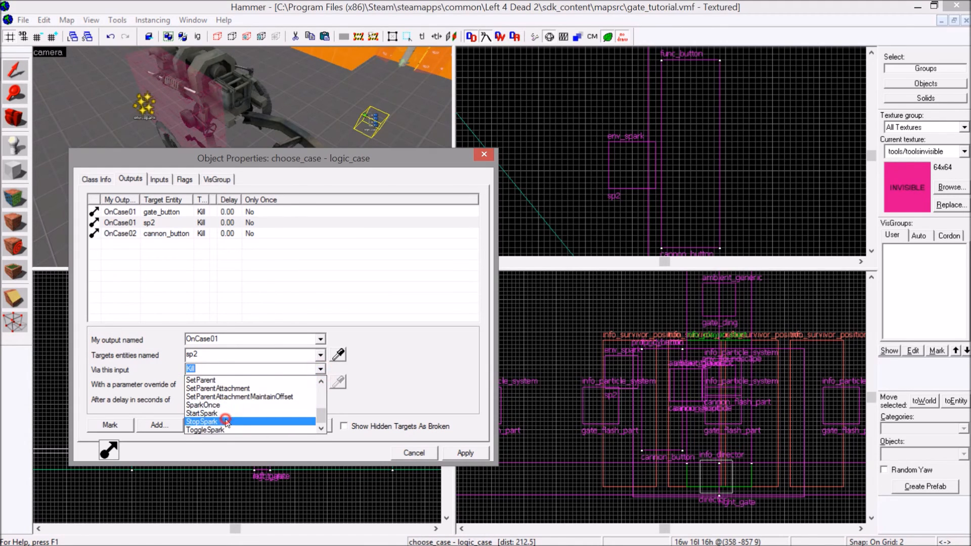
left_click(230, 421)
Duplicate the StopSpark output as OnCase02 with sp1, picked at the gate button panel, as target, and apply the changes.
left_click(256, 425)
left_click(321, 339)
left_click(243, 358)
left_click(345, 352)
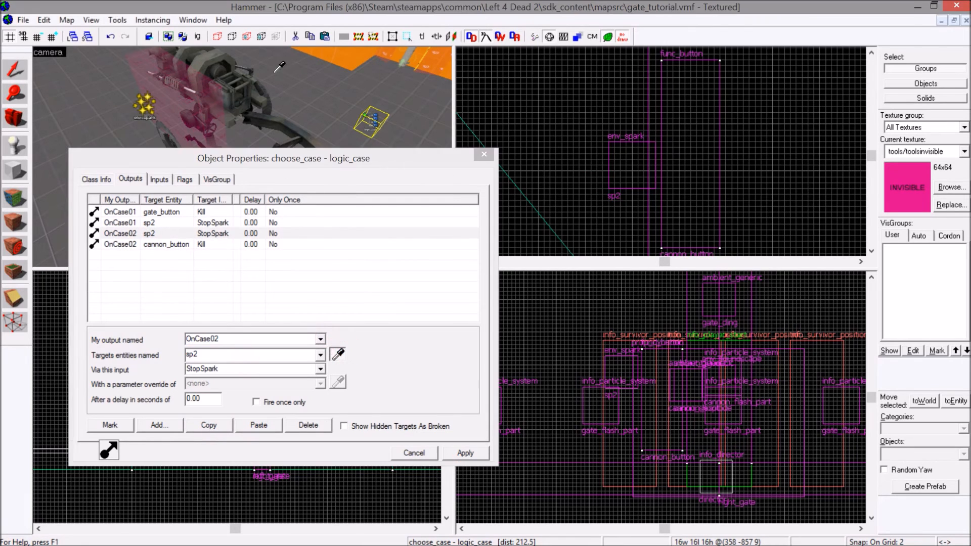
key("z")
key("w")
key("z")
left_click(243, 98)
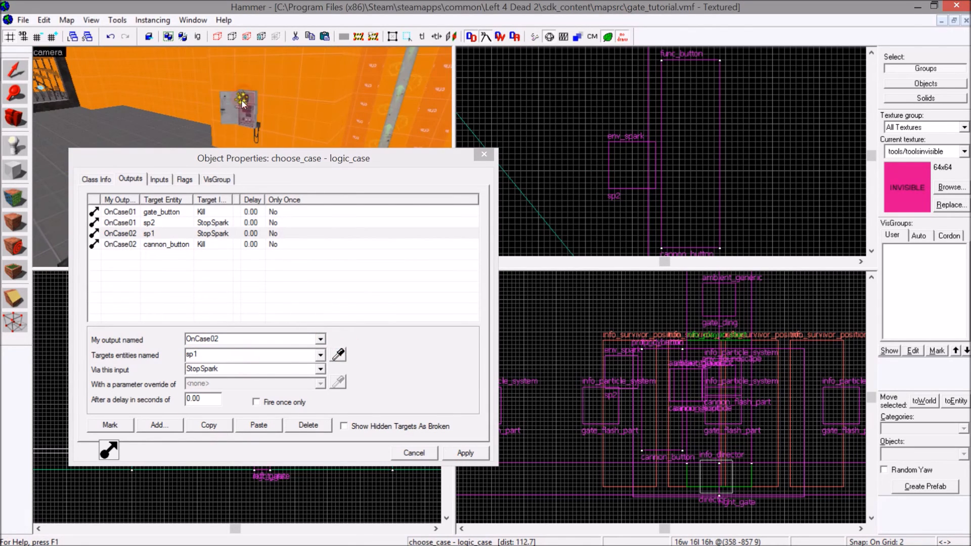
left_click(465, 453)
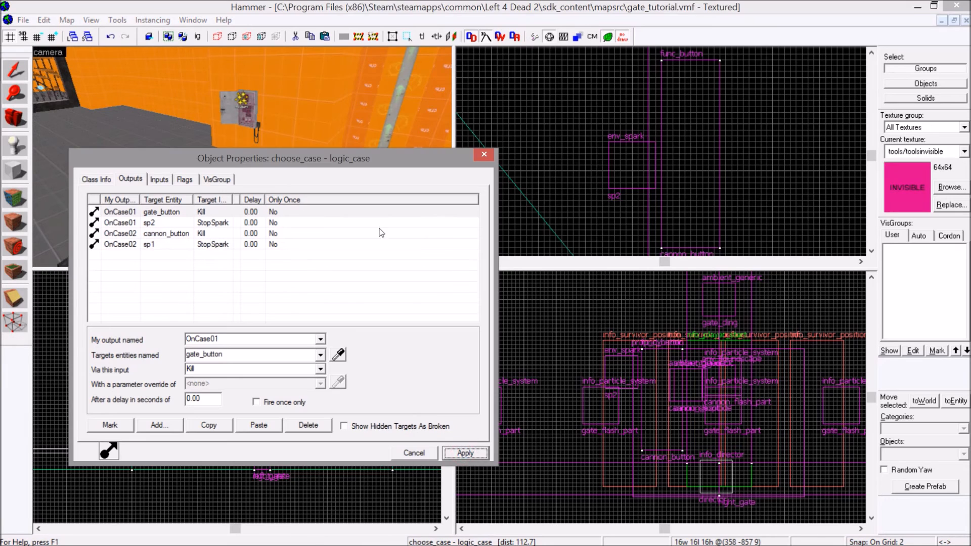
Add an OnTrigger output to choose_relay that targets choose_case, picked from the camera view.
left_click(403, 4)
key("z")
key("s")
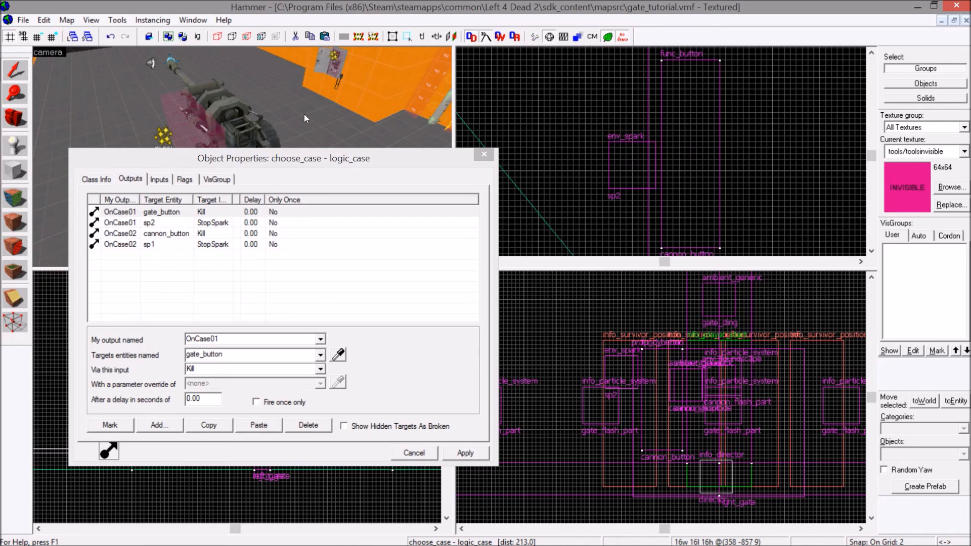
key("z")
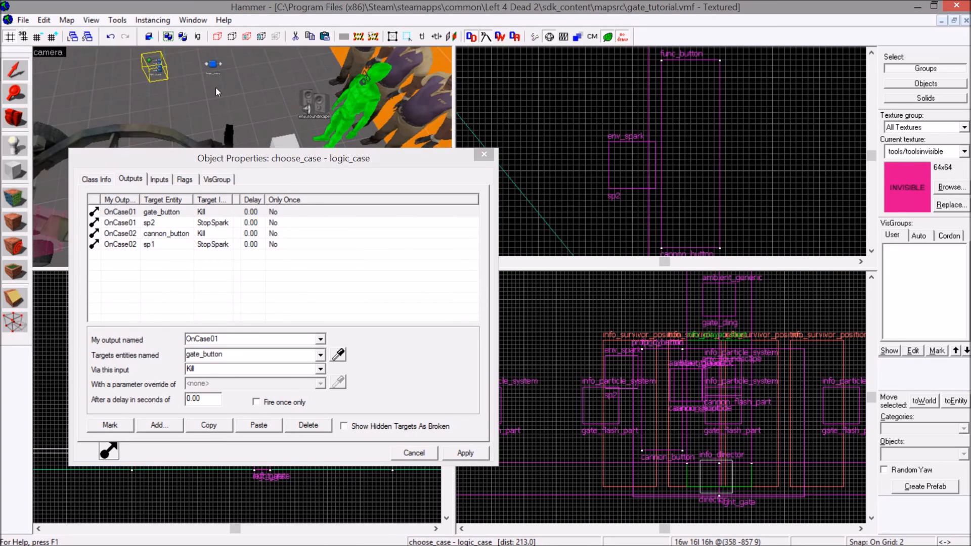
left_click(214, 68)
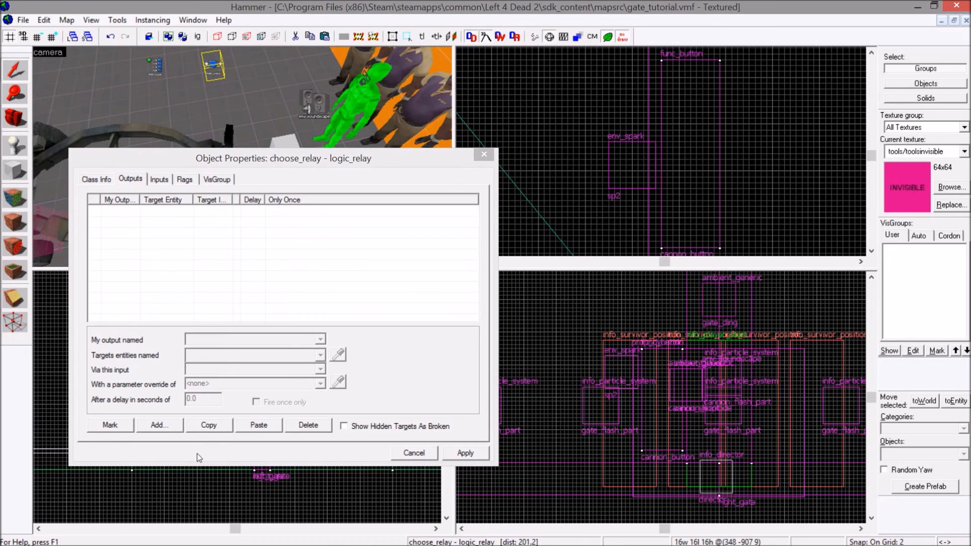
left_click(160, 425)
left_click(320, 339)
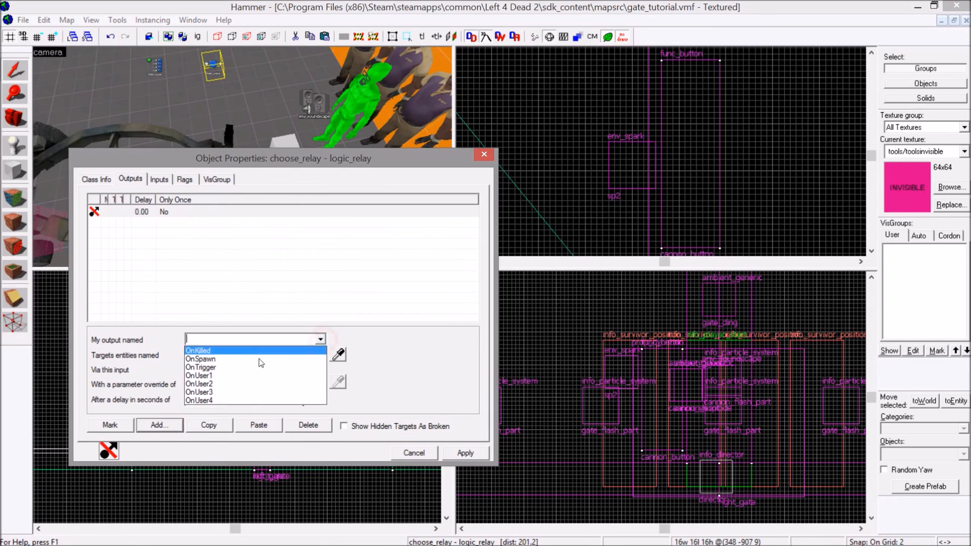
left_click(257, 365)
left_click(338, 354)
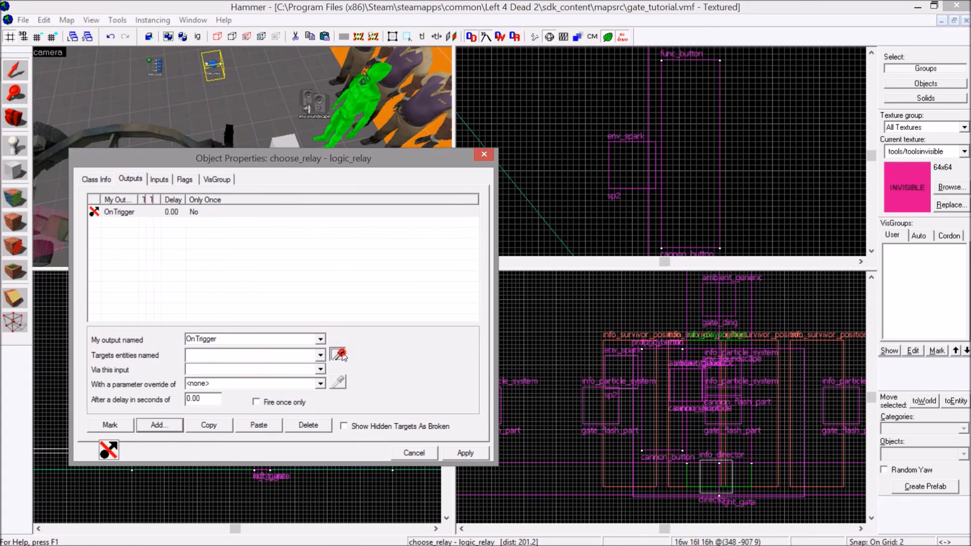
left_click(156, 69)
Set choose_relay's OnTrigger output to use the PickRandom input, make it fire once only, and apply it.
left_click(321, 369)
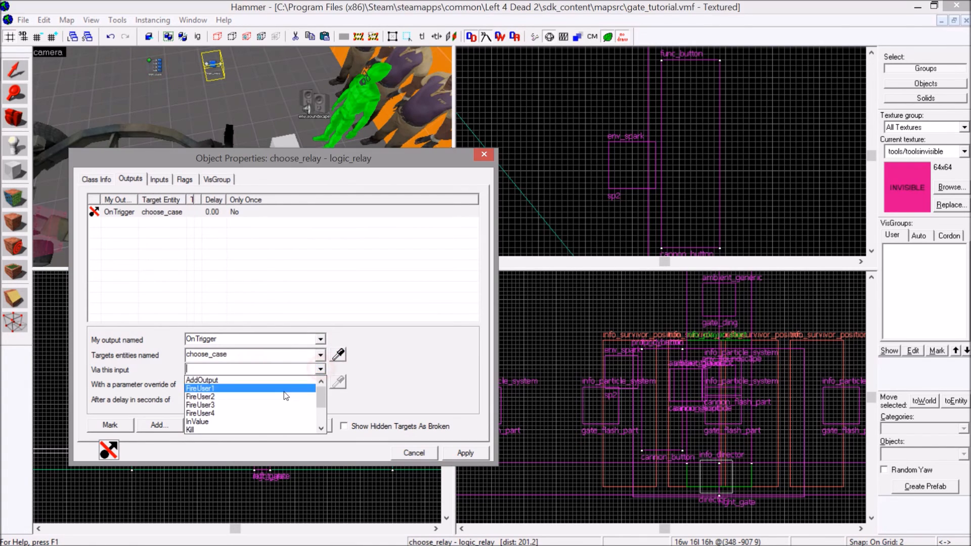
left_click(236, 406)
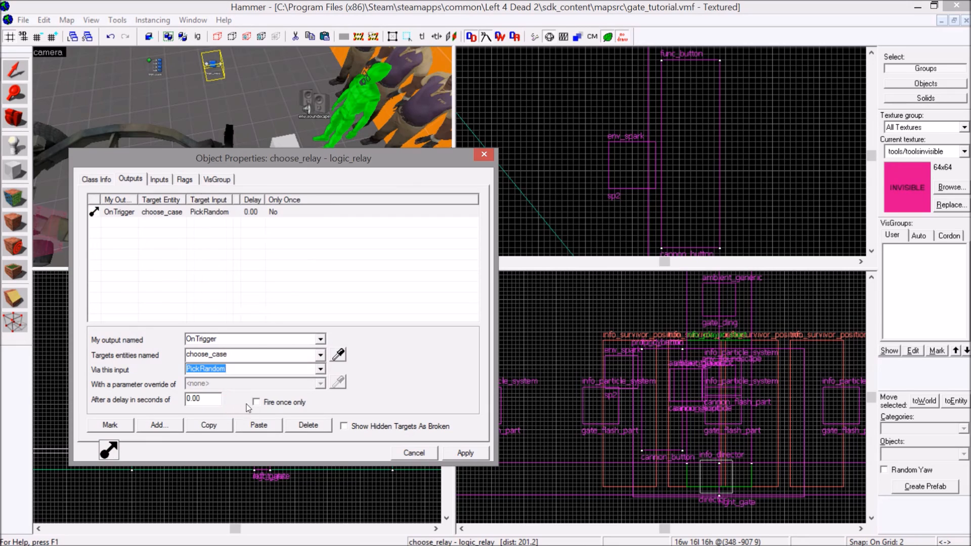
left_click(256, 402)
left_click(457, 450)
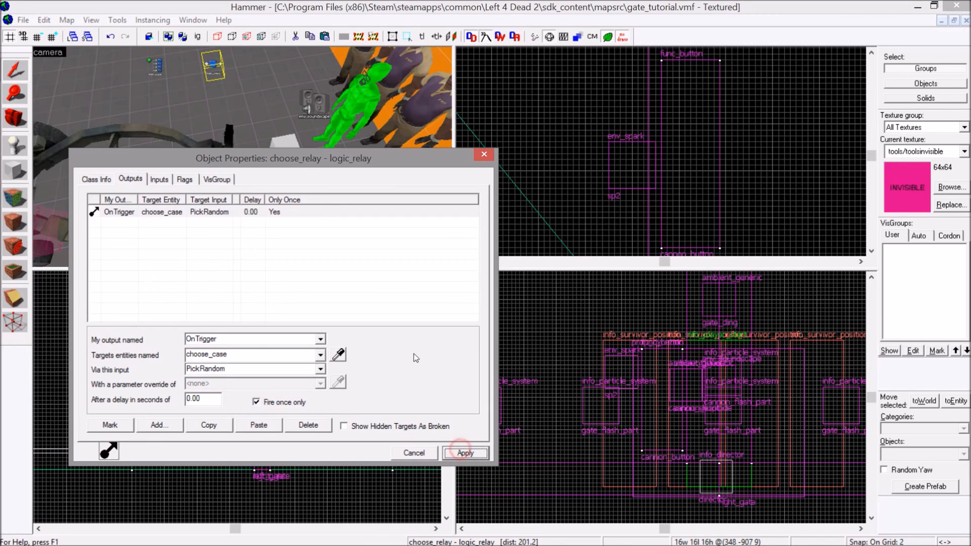
Add an OnGameplayStart output to the info_director that targets choose_relay, picked from the camera view.
left_click(320, 142)
left_click(286, 146)
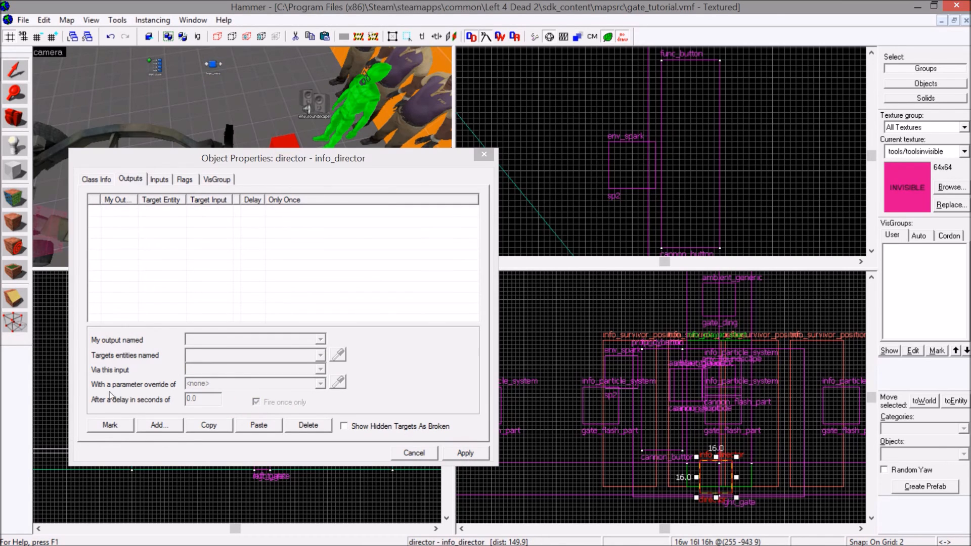
left_click(159, 425)
left_click(319, 341)
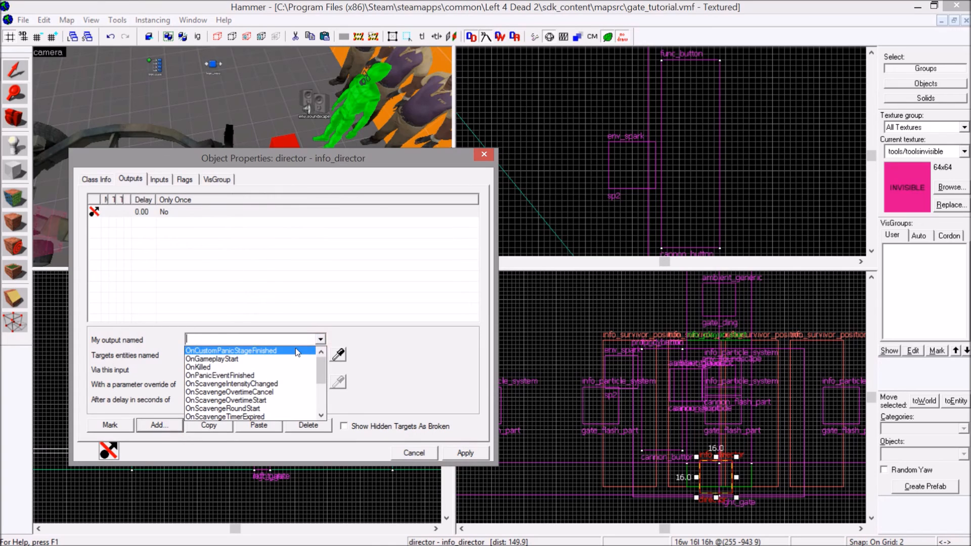
left_click(277, 362)
left_click(338, 355)
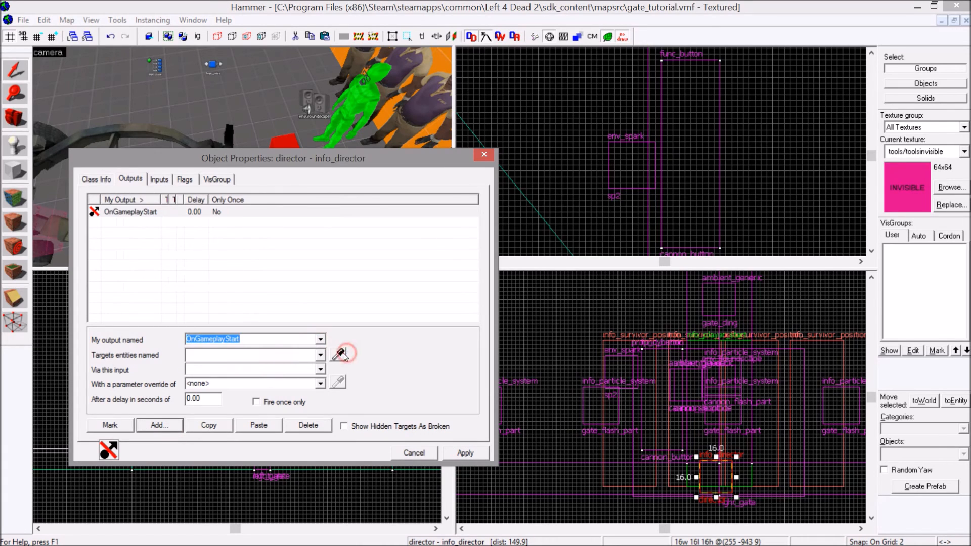
left_click(212, 63)
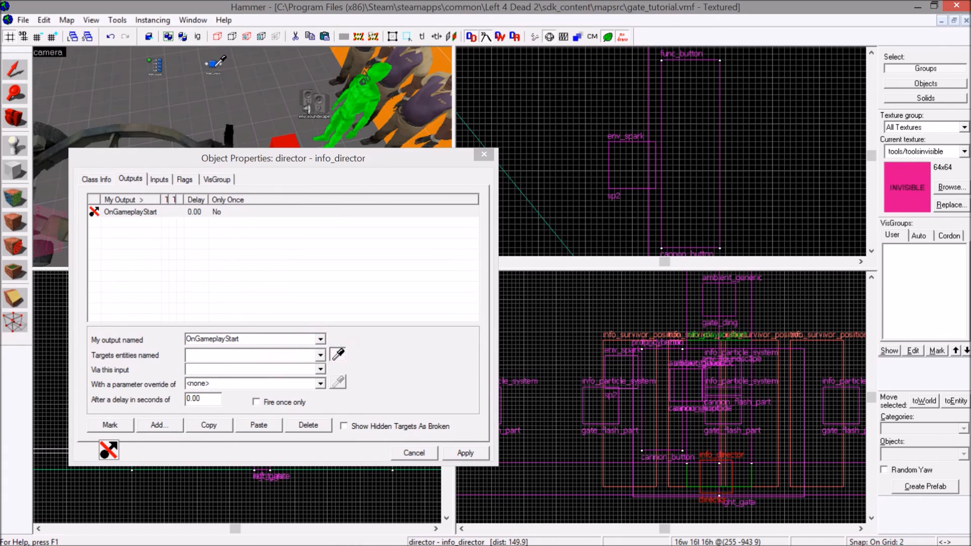
Set the director's OnGameplayStart output to use the Trigger input, apply it, close the properties and save the map.
left_click(321, 370)
scroll(253, 404, "down", 3)
left_click(223, 427)
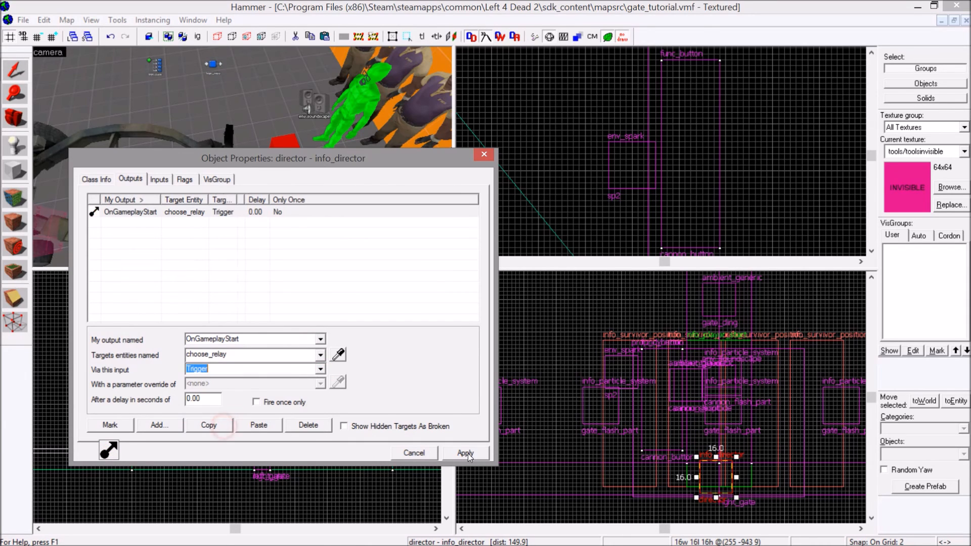
left_click(478, 453)
left_click(484, 154)
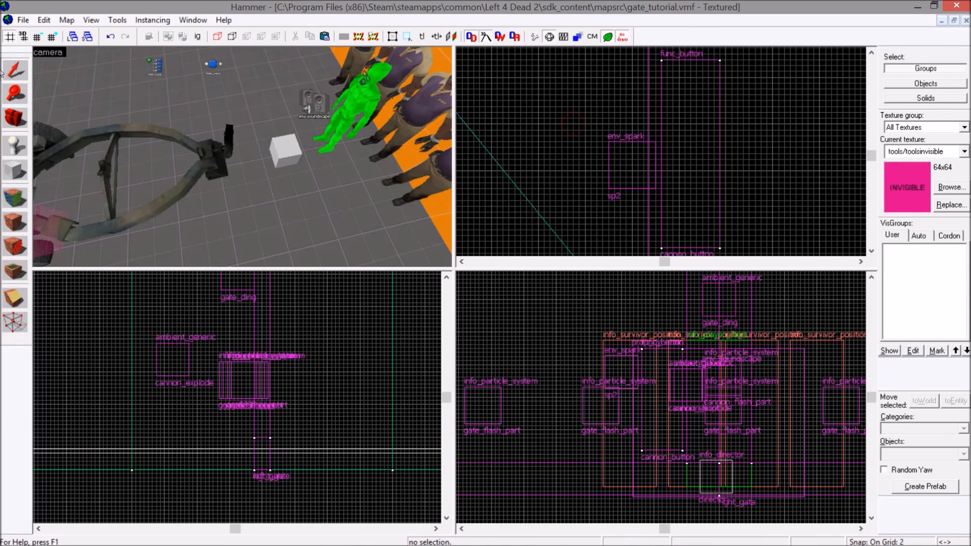
left_click(23, 20)
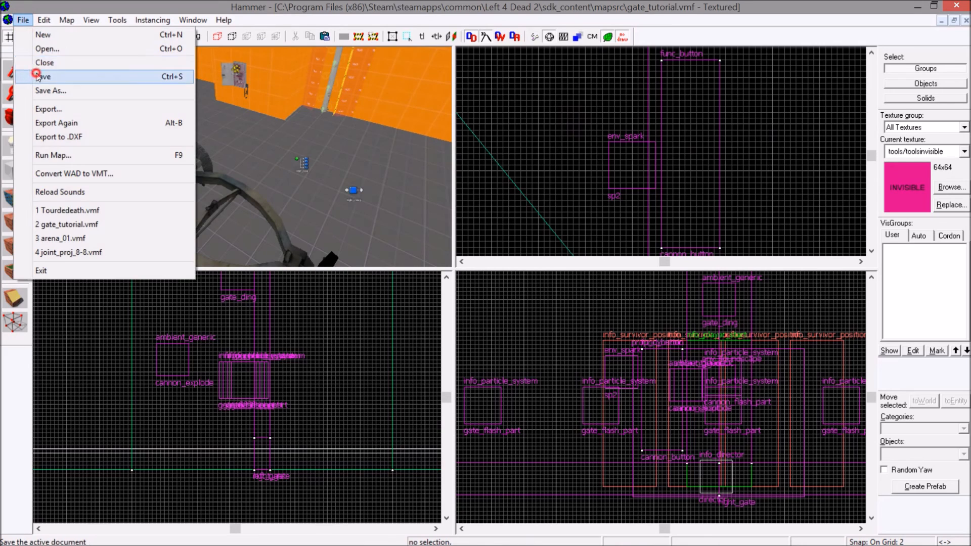
left_click(40, 76)
key("z")
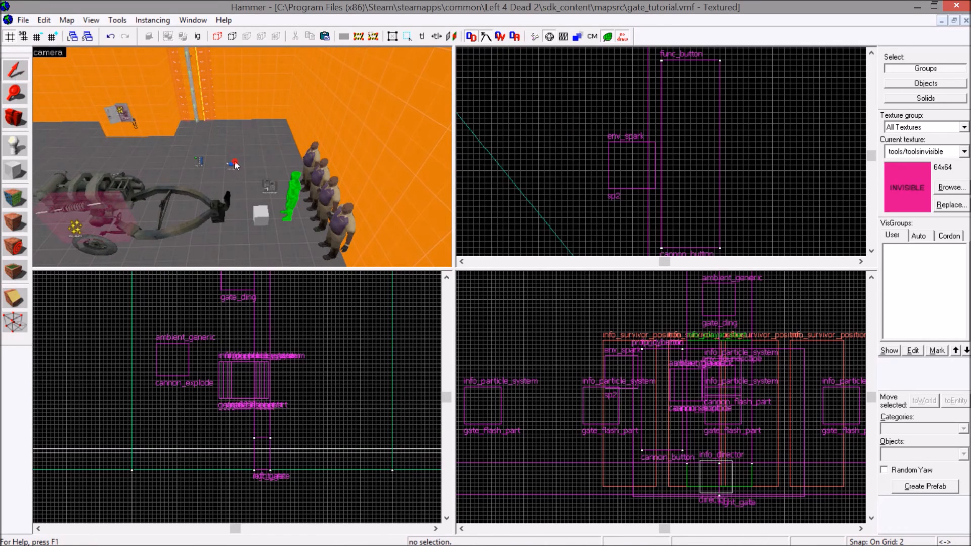
left_click(235, 162)
left_click(201, 161)
key("z")
key("z")
left_click(218, 174)
left_click(266, 94)
left_click(218, 174)
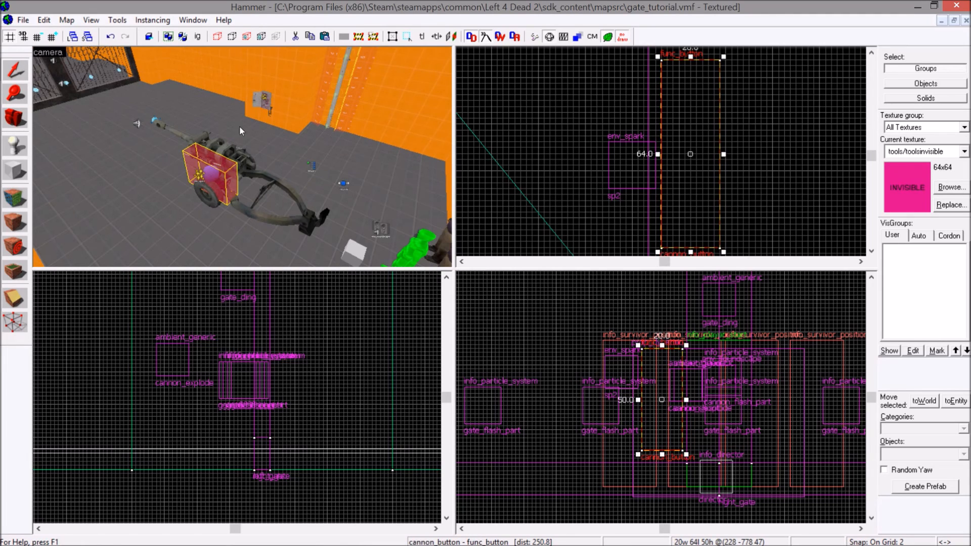
key("Escape")
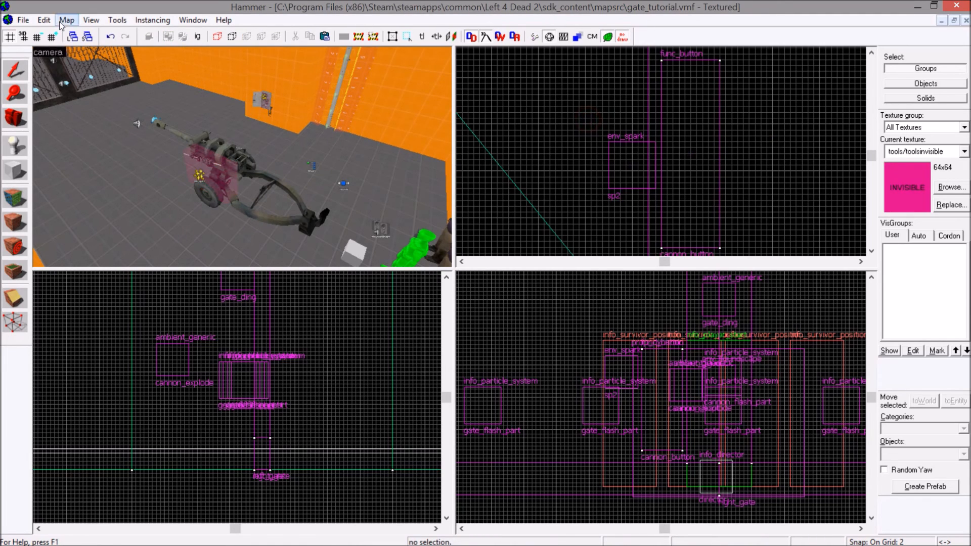
Save the gate_tutorial map again.
key("z")
key("z")
left_click(23, 21)
left_click(47, 76)
key("z")
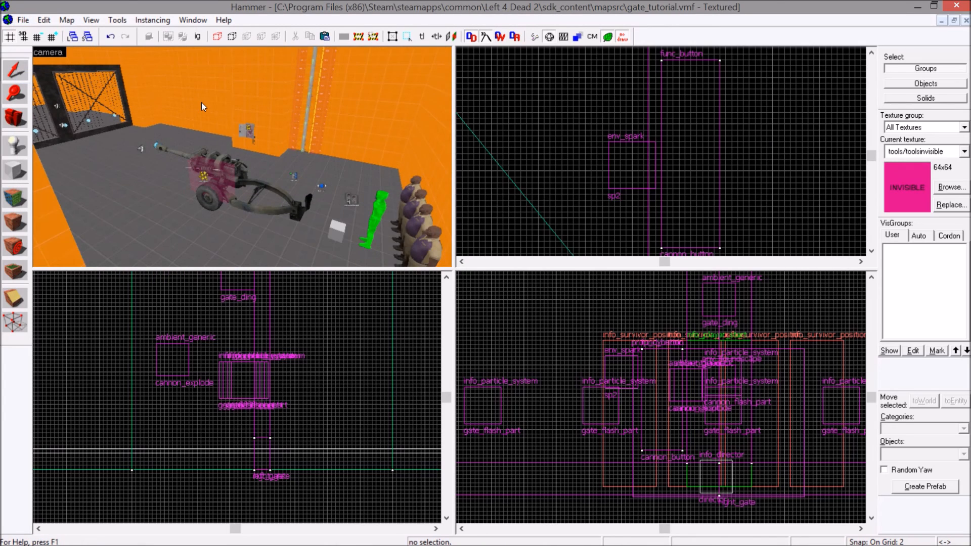
Set the delay of cannon_button's gate_flash_part, cannon_explode, left_gate and right_gate outputs to 0.30 seconds.
double_click(214, 177)
left_click(139, 179)
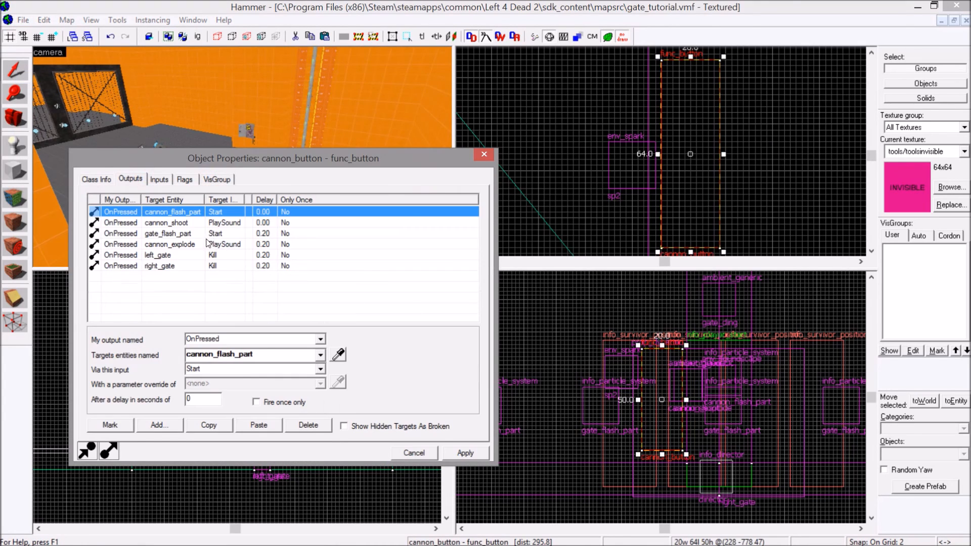
left_click(268, 234)
left_click(264, 244, "ctrl")
left_click(258, 256, "ctrl")
left_click(253, 264, "ctrl")
left_click(209, 399)
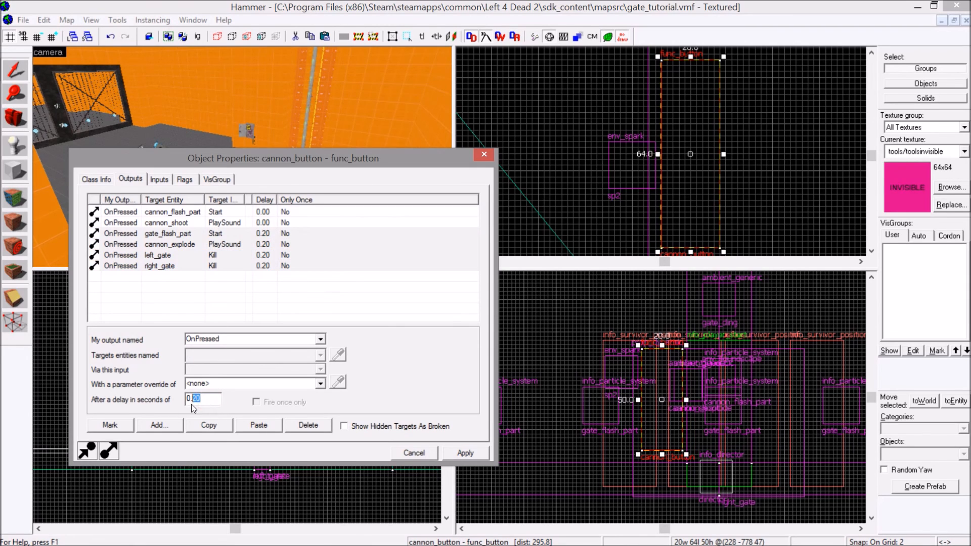
key("Return")
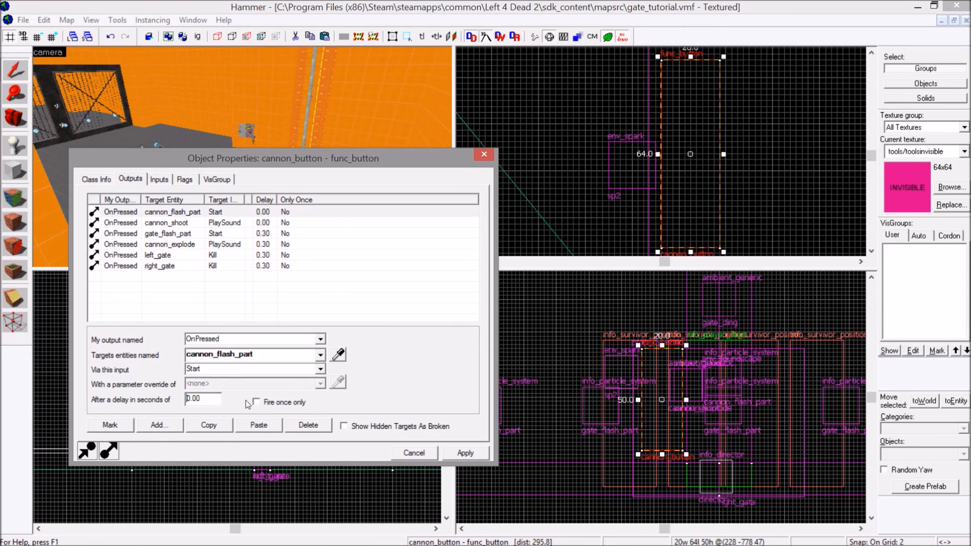
Close cannon_button's properties, save the map, and run it in the game.
left_click(484, 155)
left_click(23, 20)
left_click(39, 76)
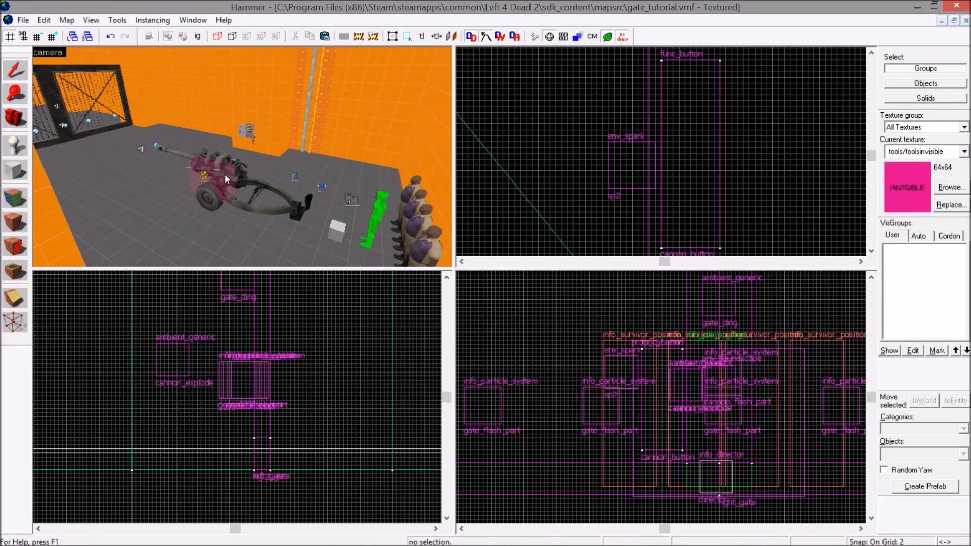
left_click(23, 20)
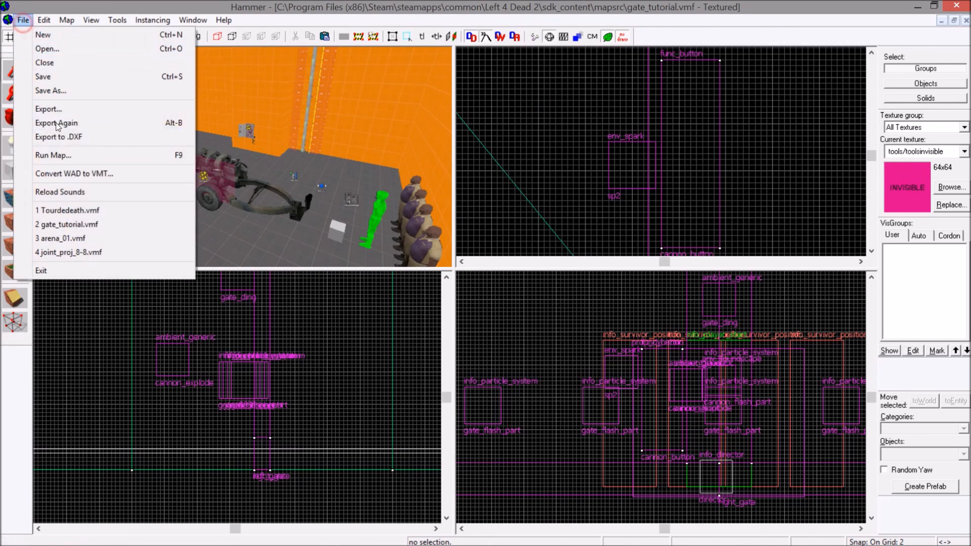
left_click(57, 153)
left_click(513, 392)
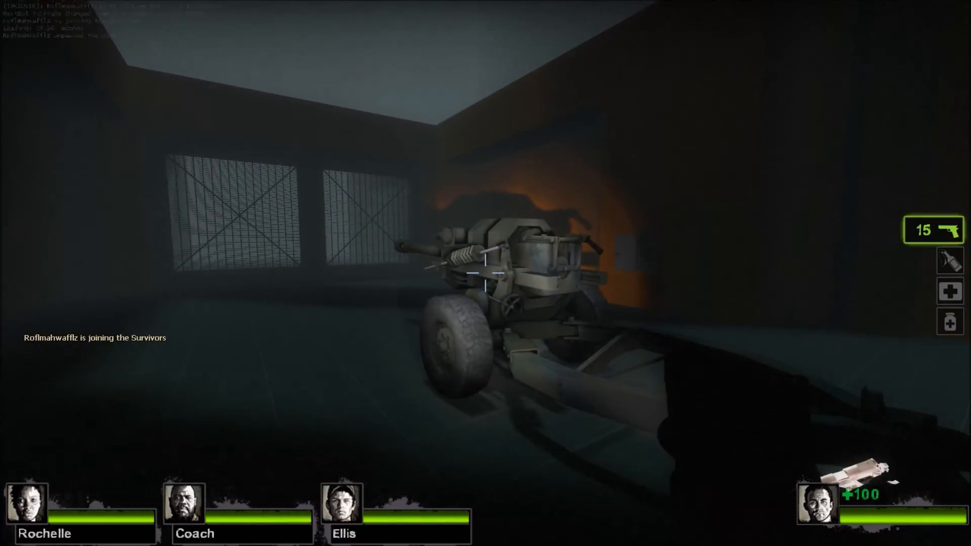
Test the gate button panel in the running map by walking up to it and trying to use it.
key("w")
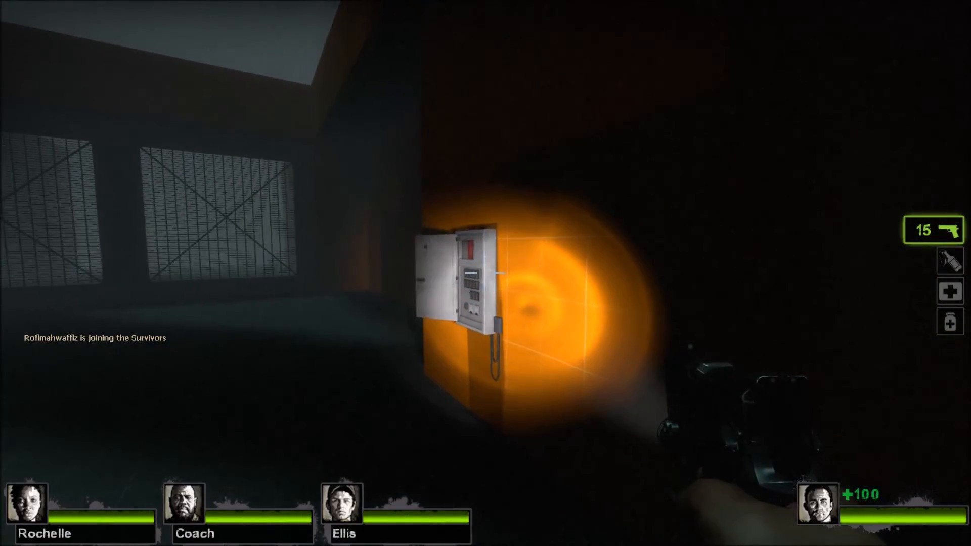
key("e")
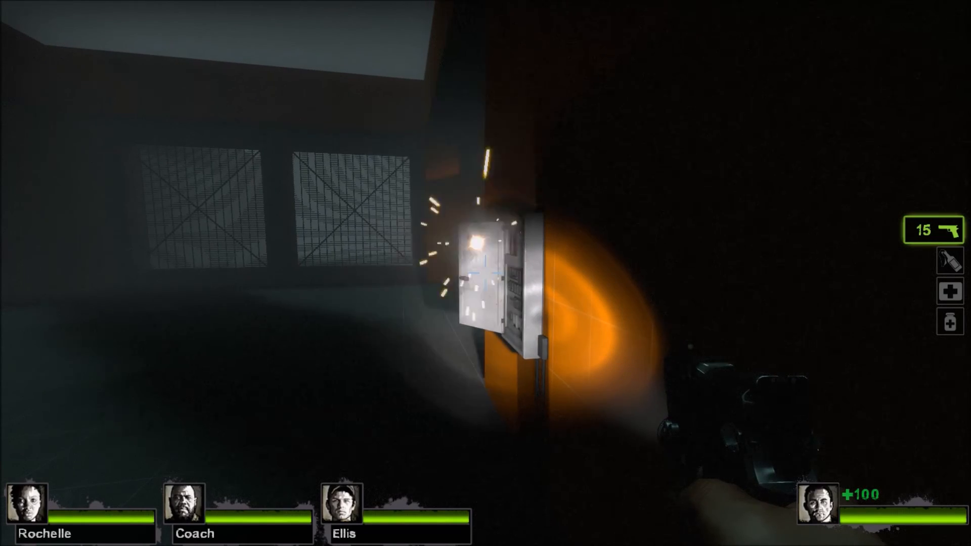
key("w")
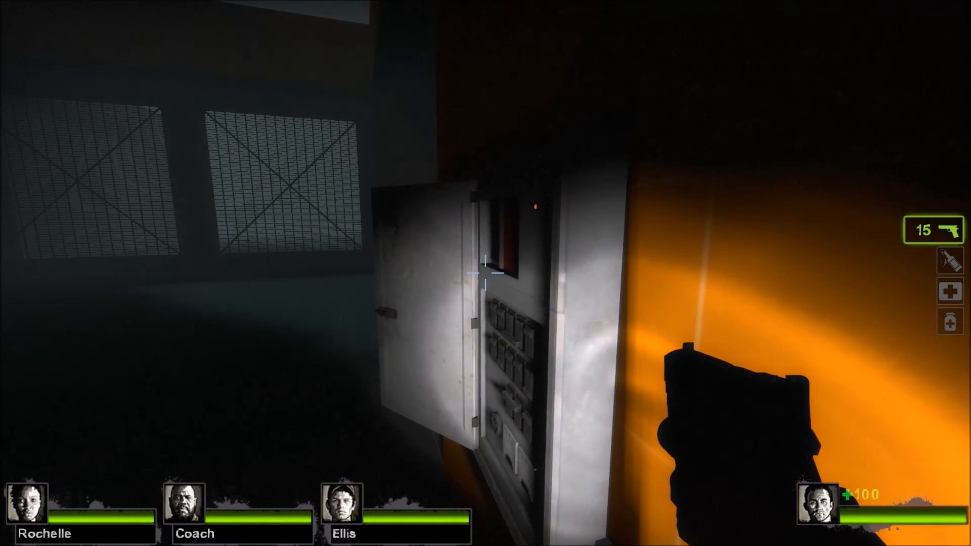
key("s")
left_click(486, 274)
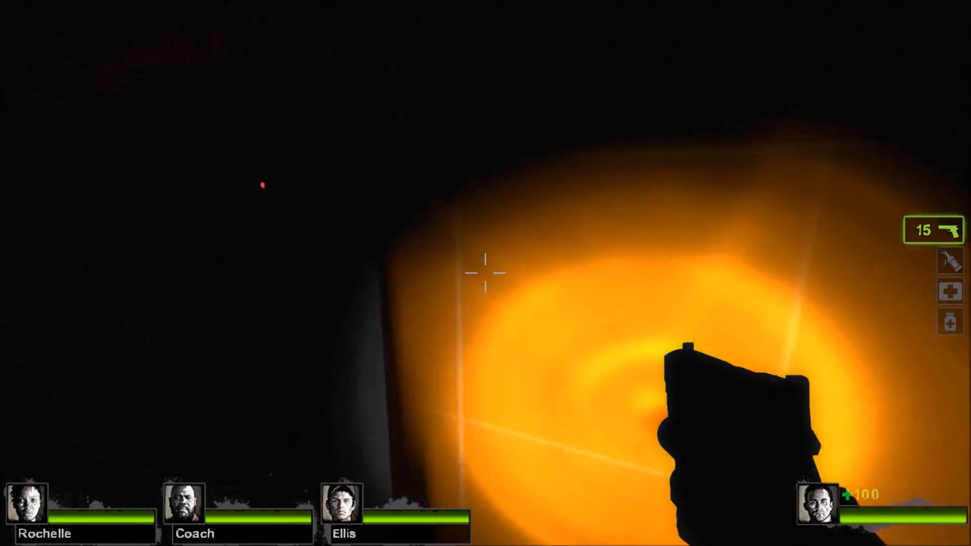
left_click(486, 273)
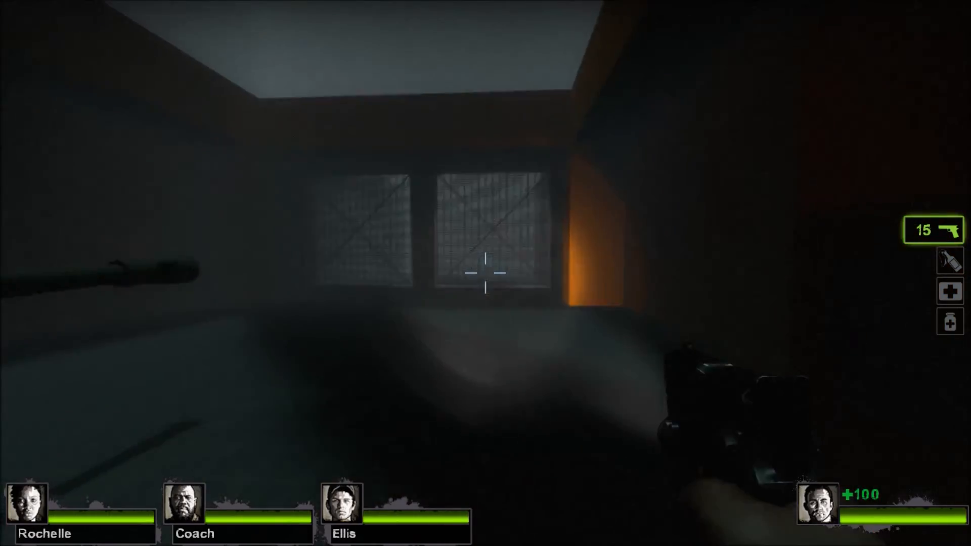
Test the cannon button by walking up to the cannon, using it, and checking the gate.
key("a")
key("w")
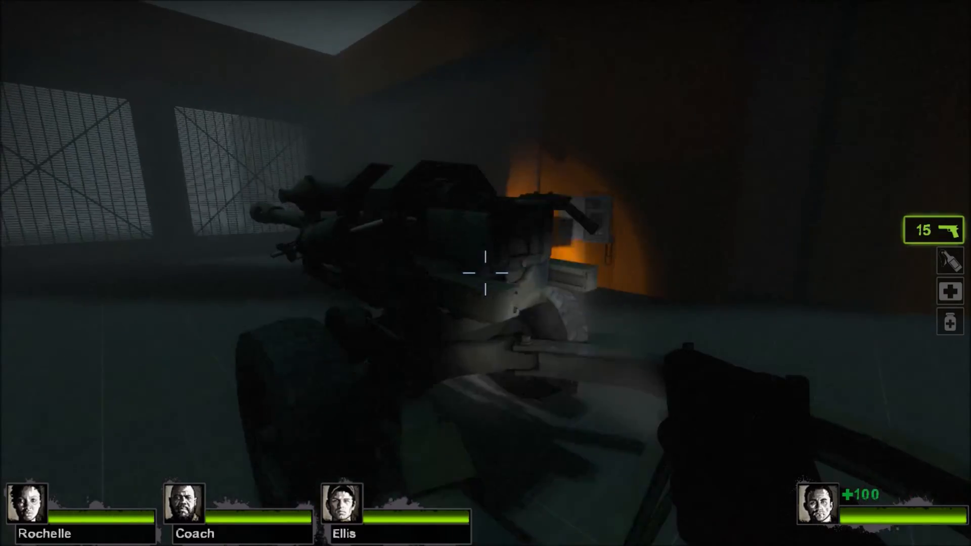
key("e")
key("a")
key("s")
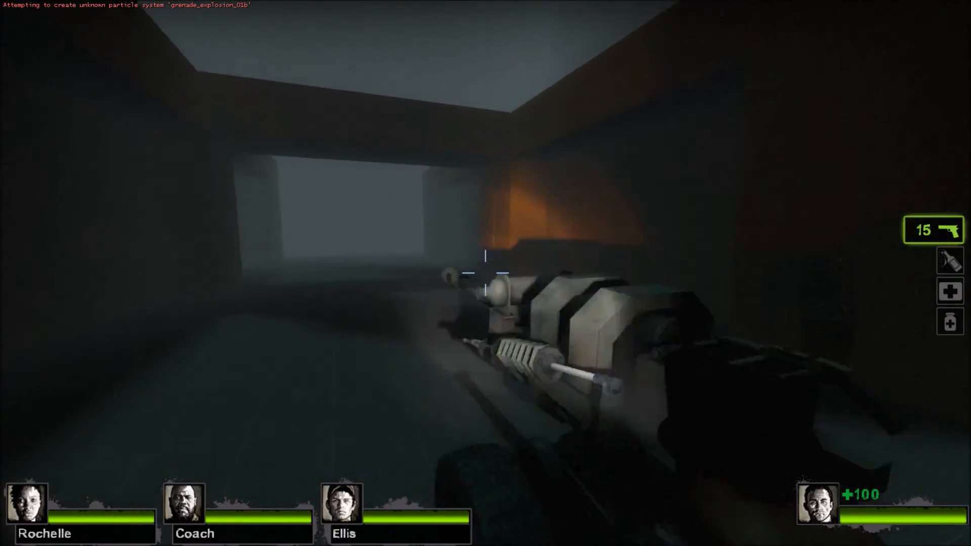
key("d")
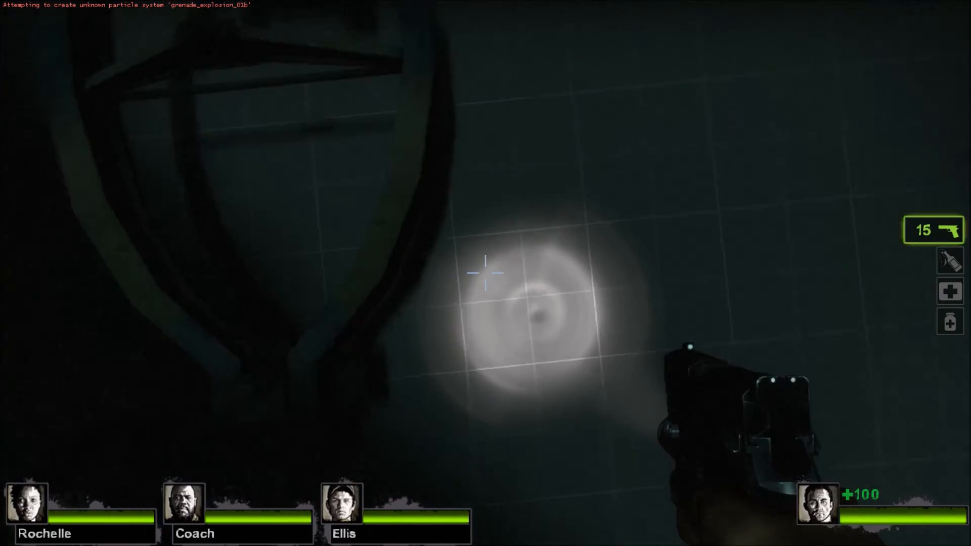
Restart the round for another random pick and dismiss the nav errors notice.
key("v")
key("s")
key("w")
key("v")
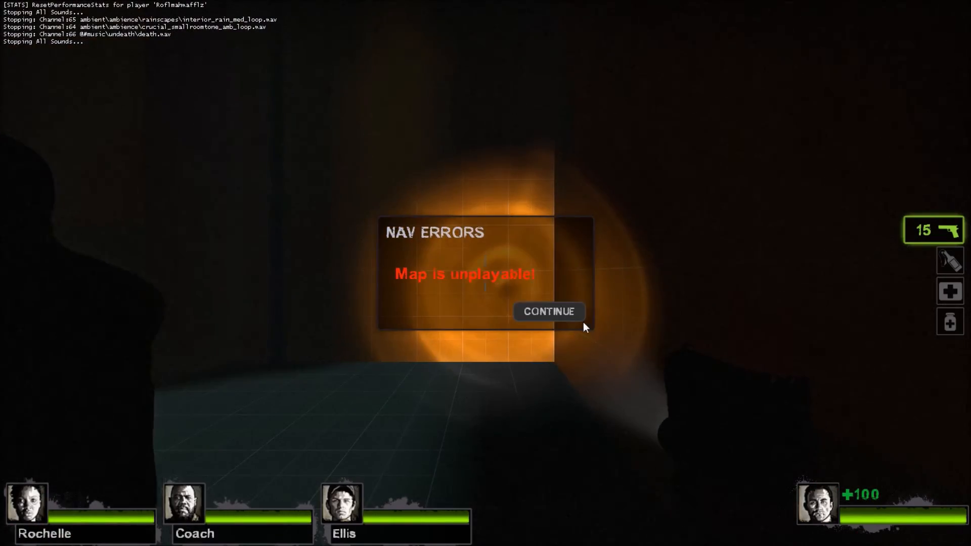
left_click(576, 313)
Examine the cannon from several sides in the restarted round to check whether its button is active.
key("w")
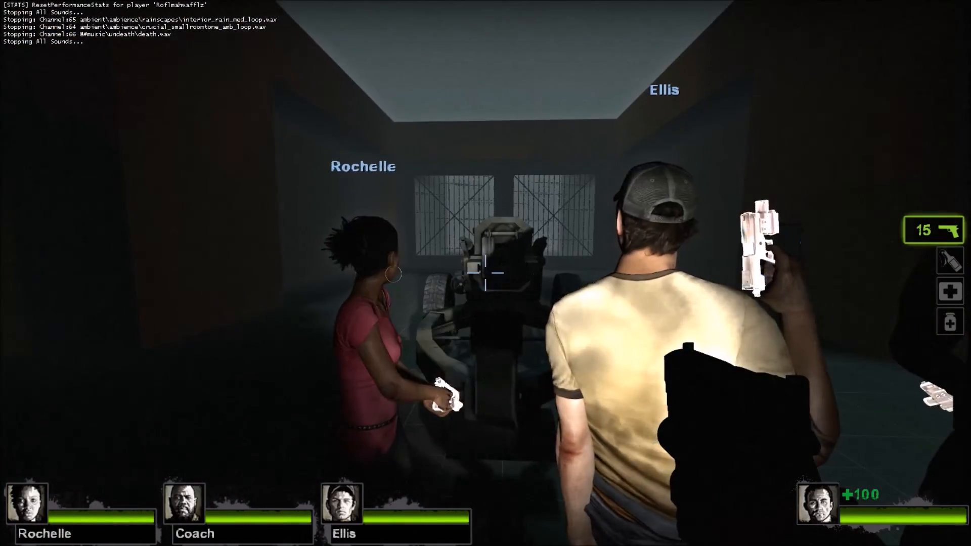
key("a")
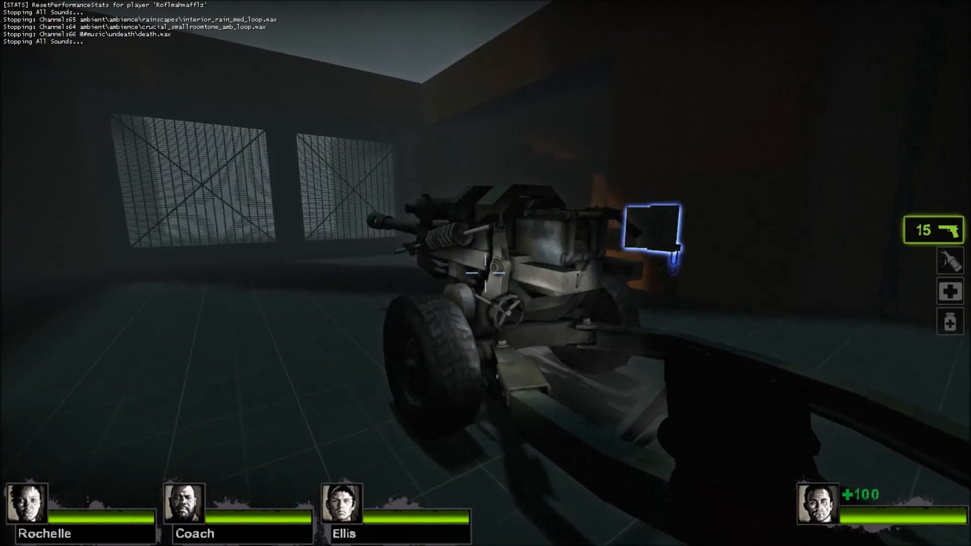
key("w")
key("w")
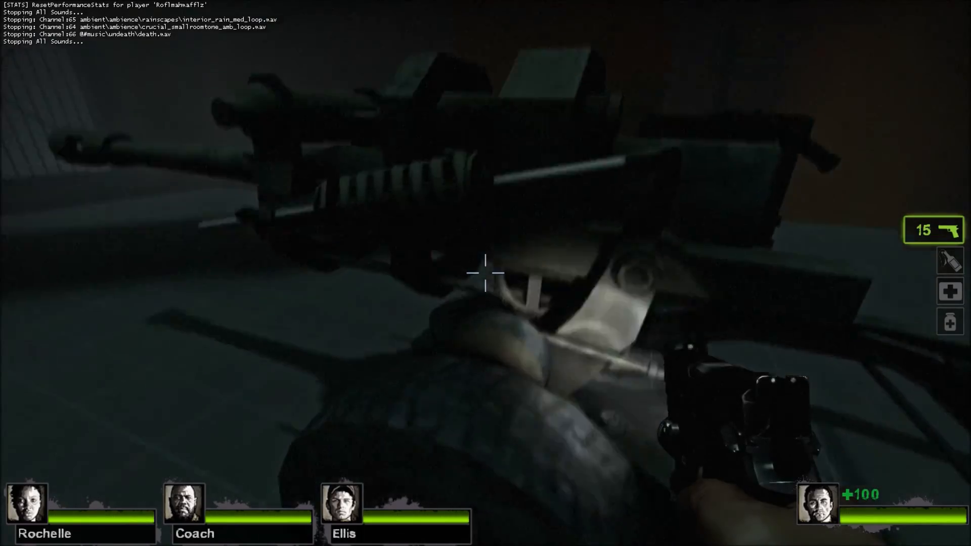
key("a")
key("d")
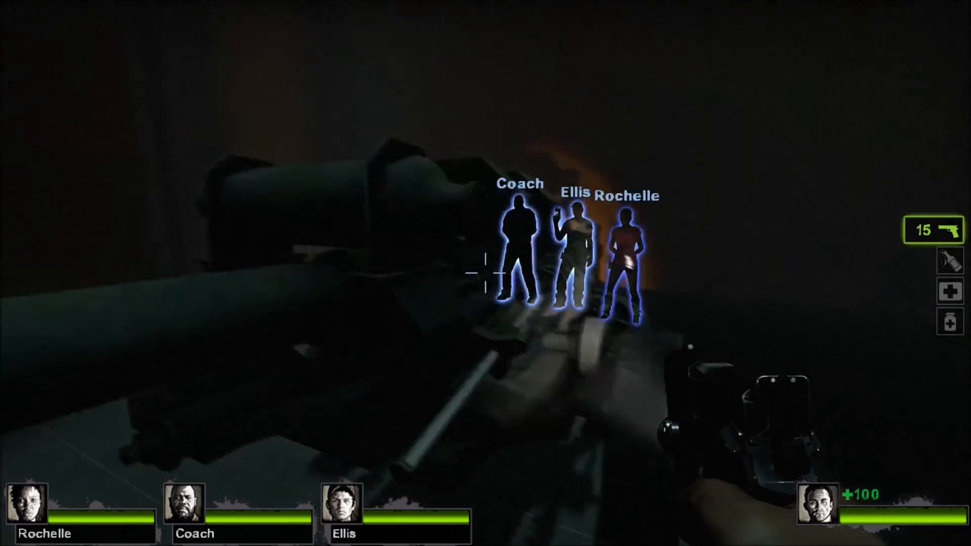
Use the gate button panel in the restarted round and watch the gate's response.
key("d")
key("w")
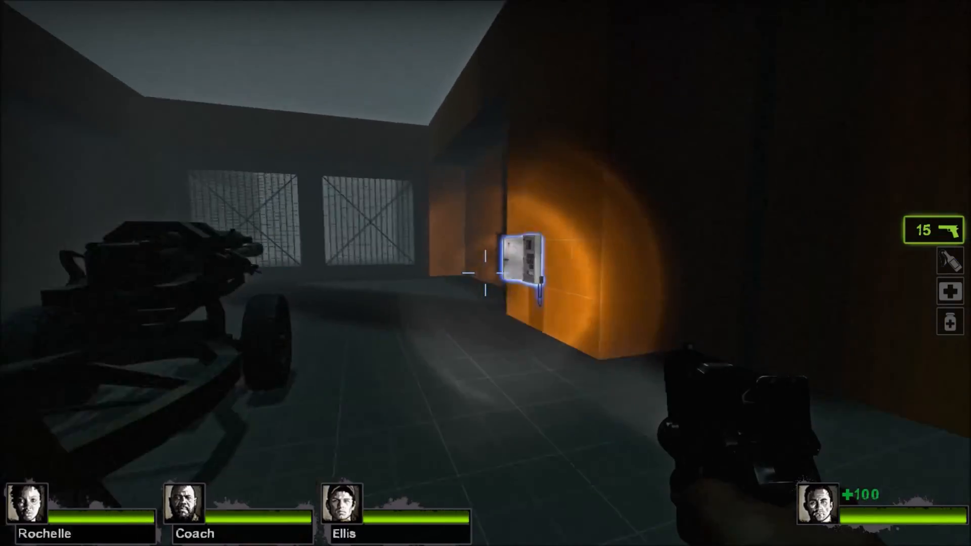
key("e")
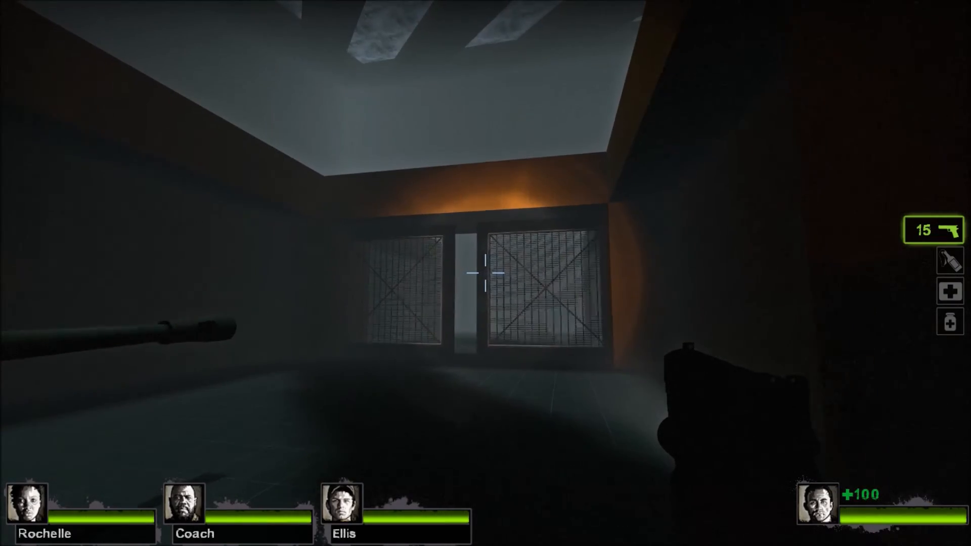
key("s")
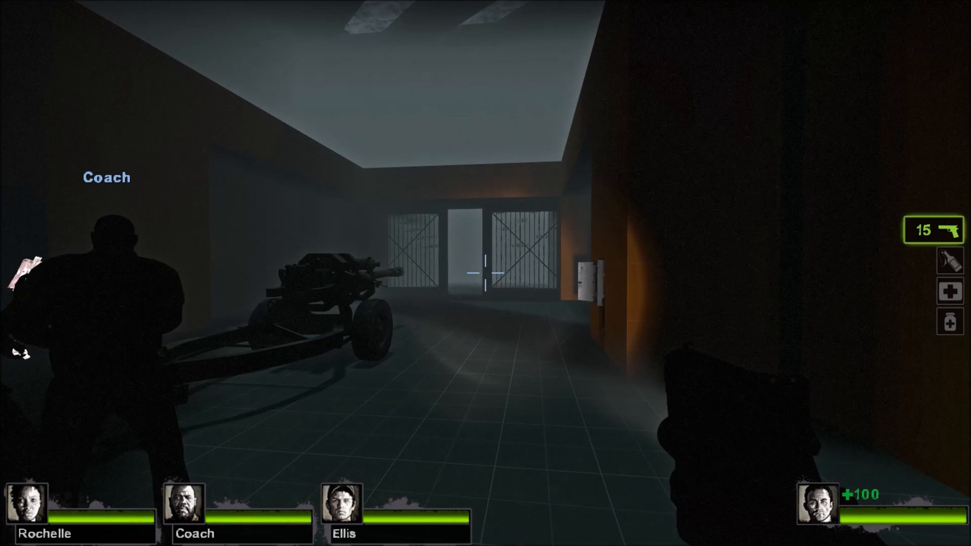